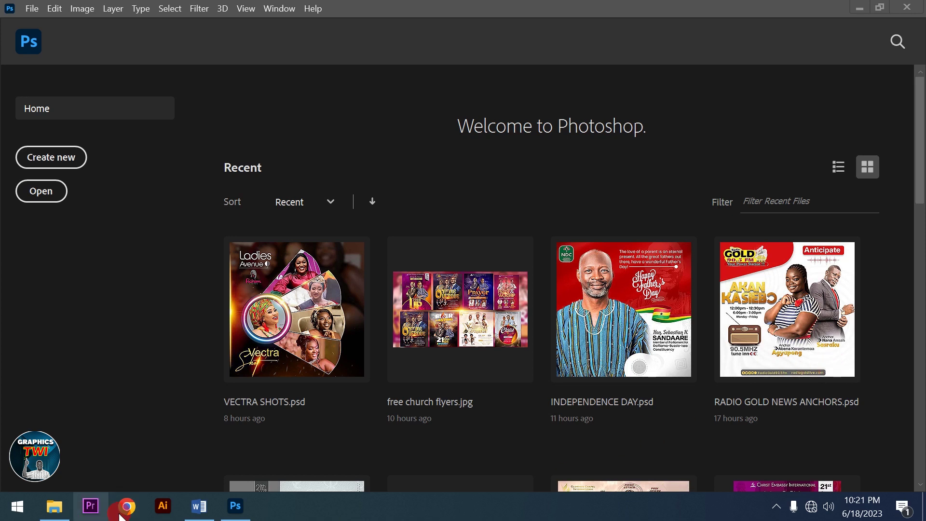
Step: Check the Vectra FONTS notes in the VECTRA DESIGN project folder
click(200, 506)
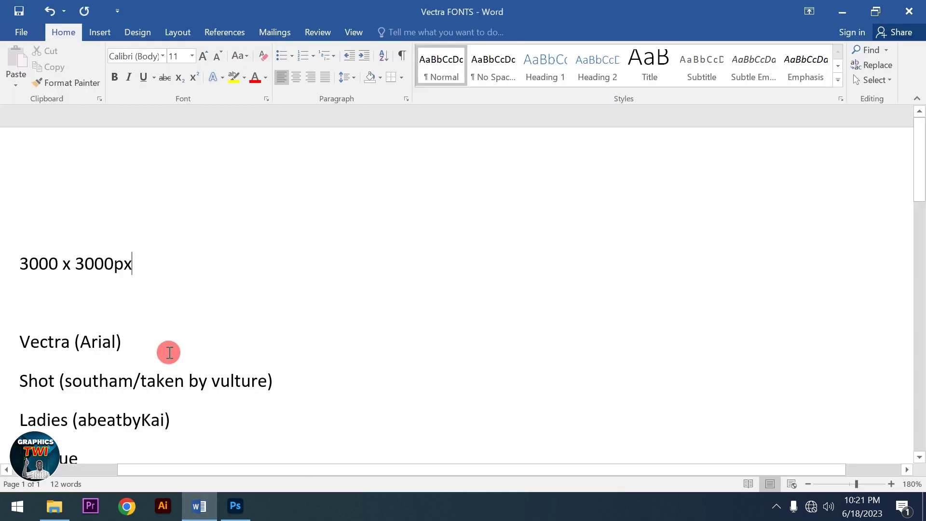
click(54, 507)
click(598, 352)
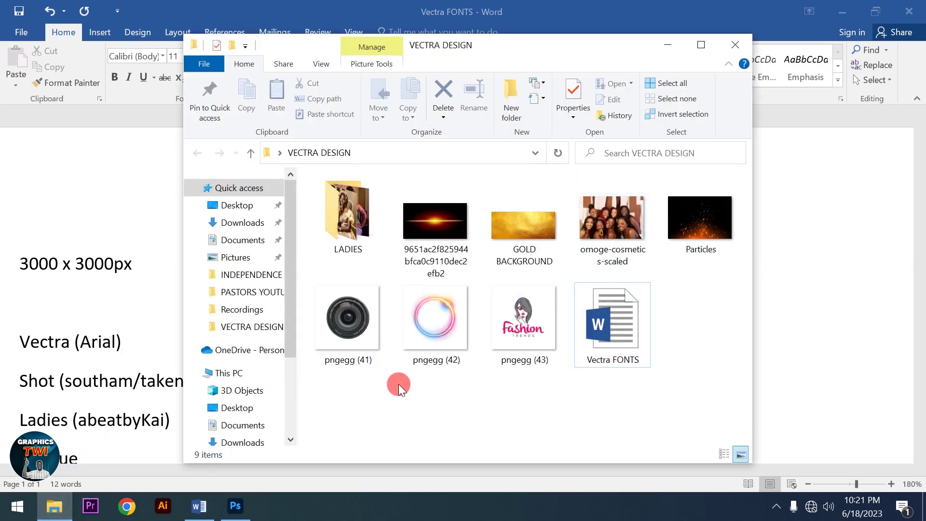
click(669, 39)
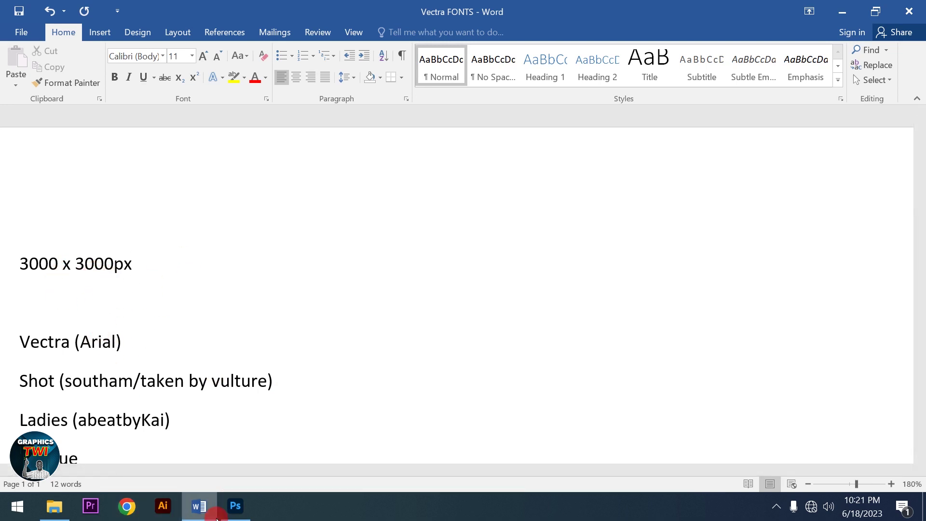
Step: Create a new 3000 × 3000 px, 300 ppi document with a white background
click(236, 509)
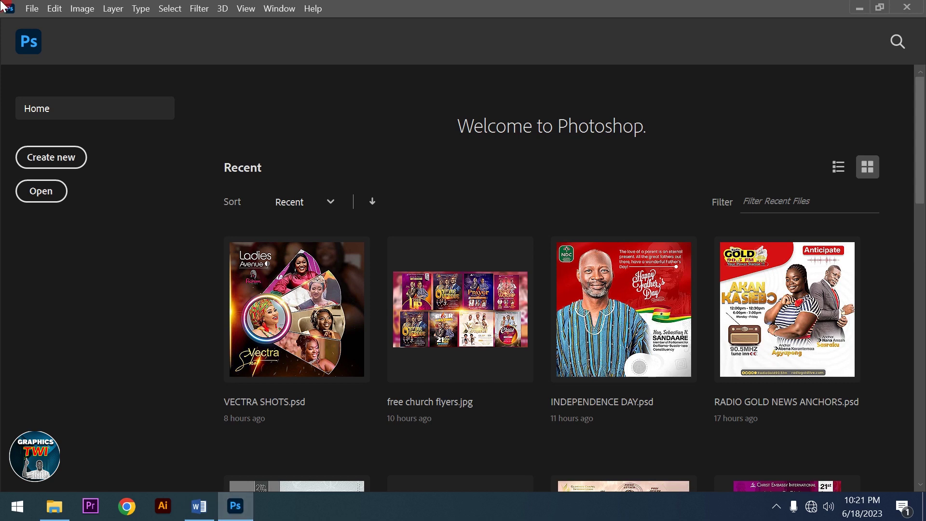
click(42, 158)
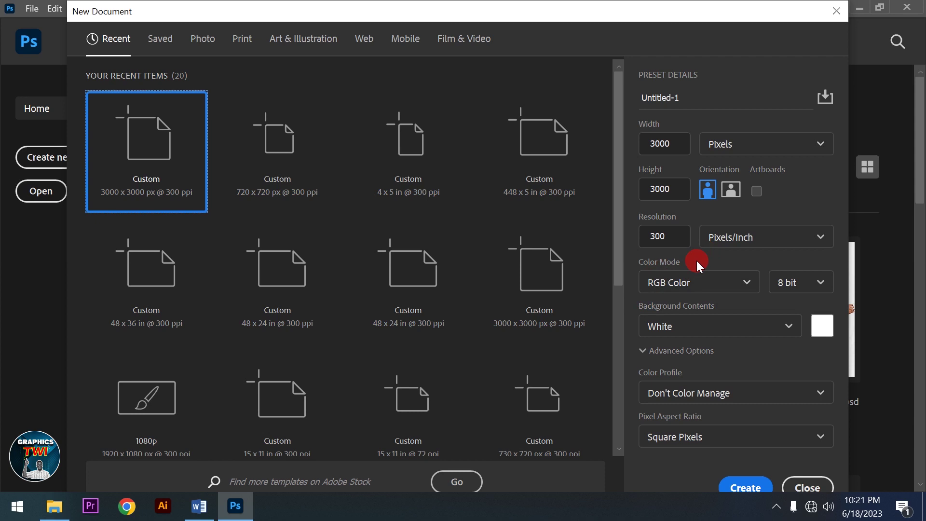
click(749, 488)
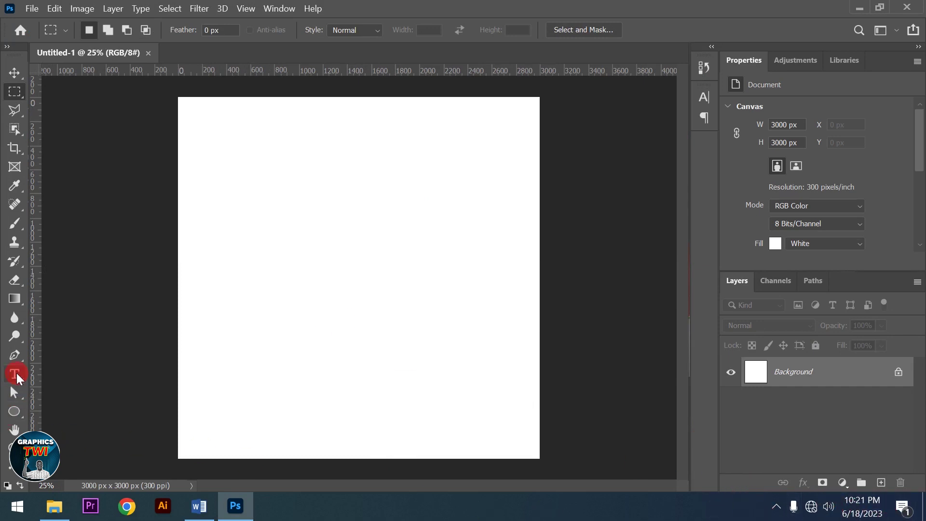
Step: Draw a wide dark grey rectangle just right of the canvas centre
drag(14, 411, 48, 418)
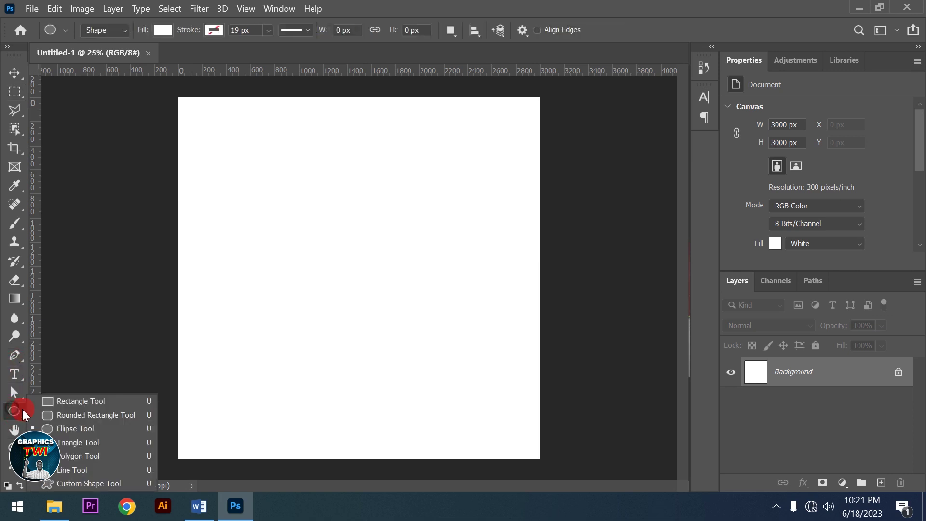
click(52, 403)
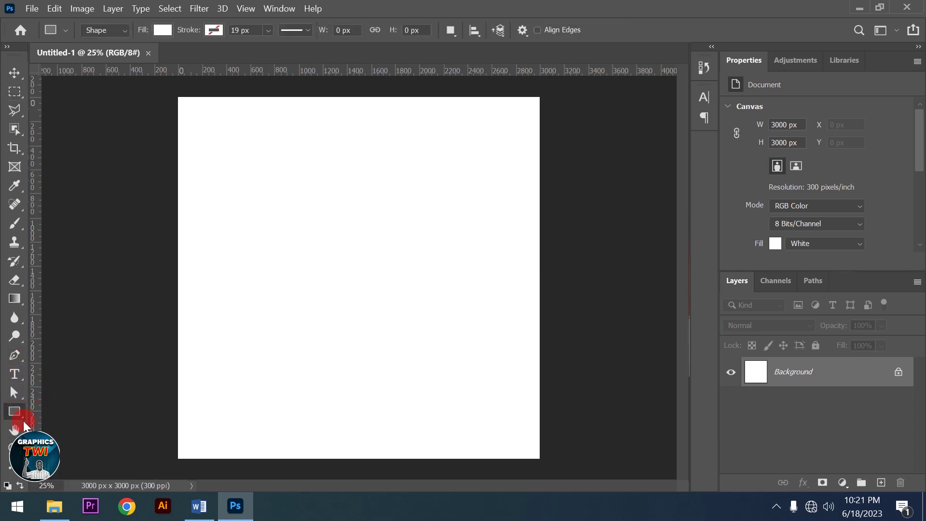
click(308, 303)
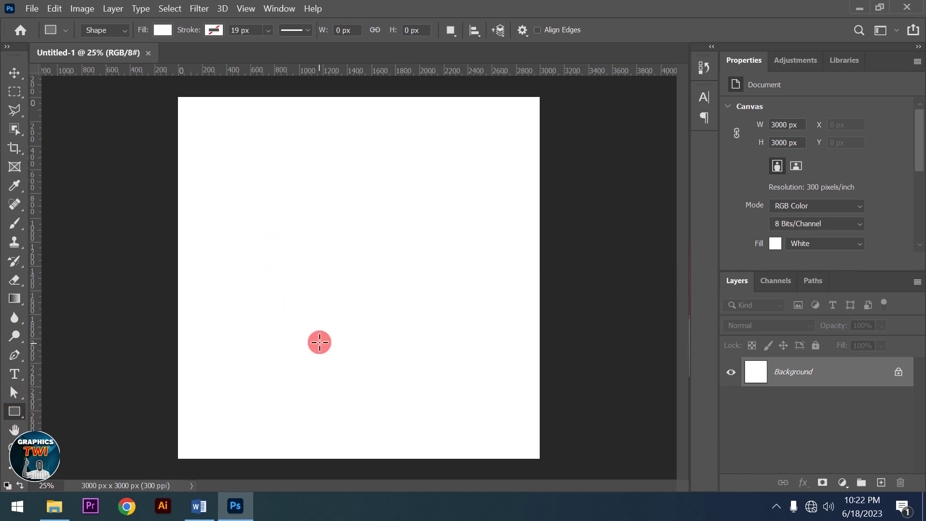
mouse_move(319, 264)
mouse_down()
mouse_move(495, 352)
mouse_move(498, 342)
mouse_up()
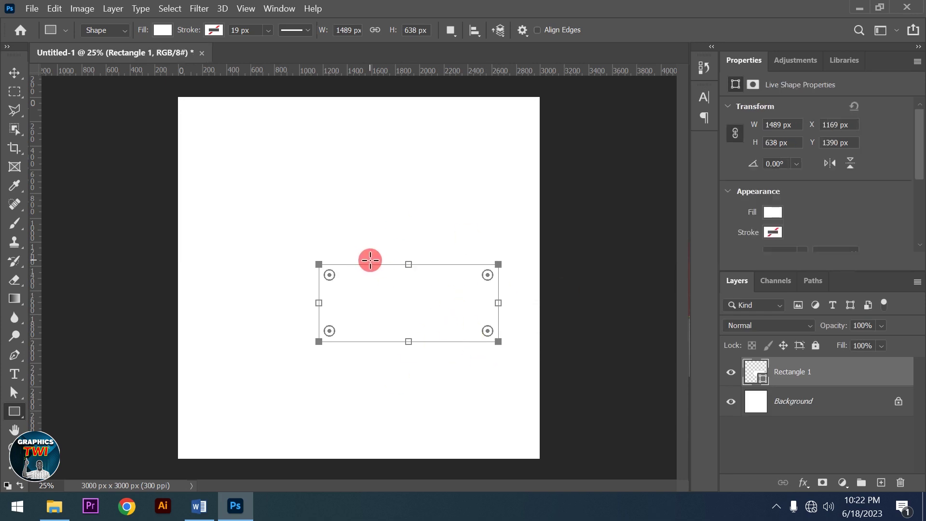
click(164, 33)
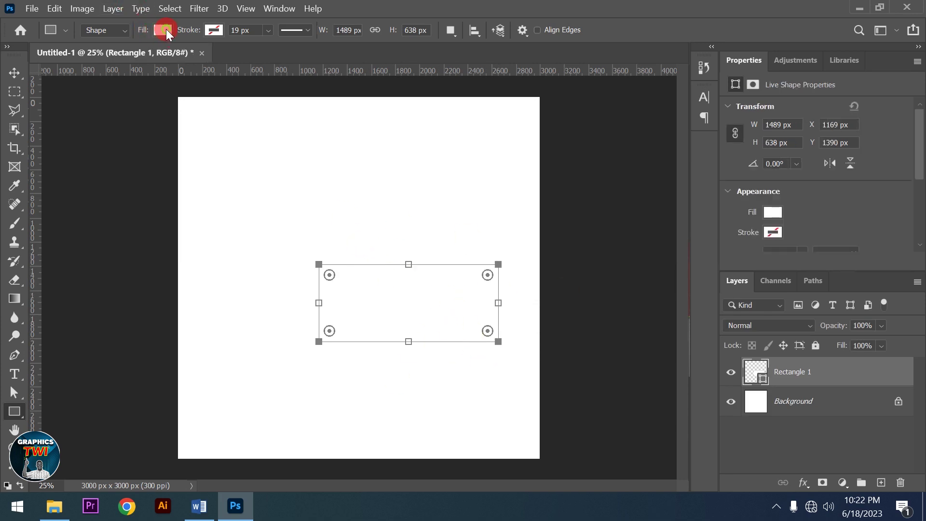
click(91, 109)
click(73, 107)
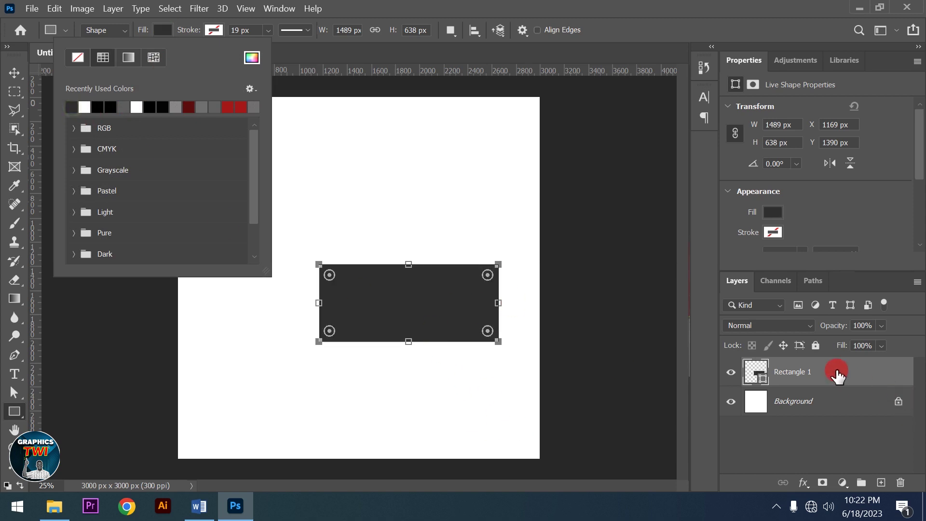
Step: Rasterize the Rectangle 1 shape layer into pixels
click(837, 372)
right_click(837, 373)
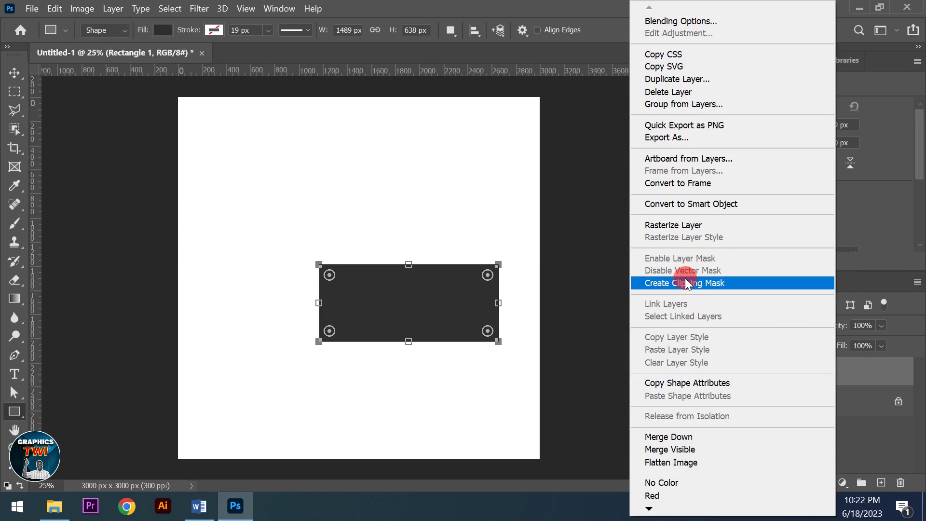
click(673, 225)
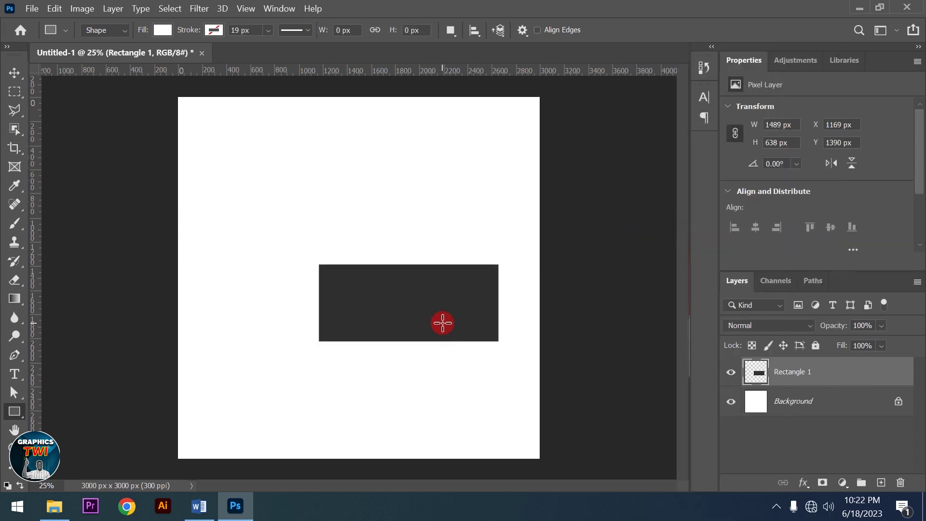
Step: Move the rectangle up-left and taper its left end with a perspective transform
click(14, 72)
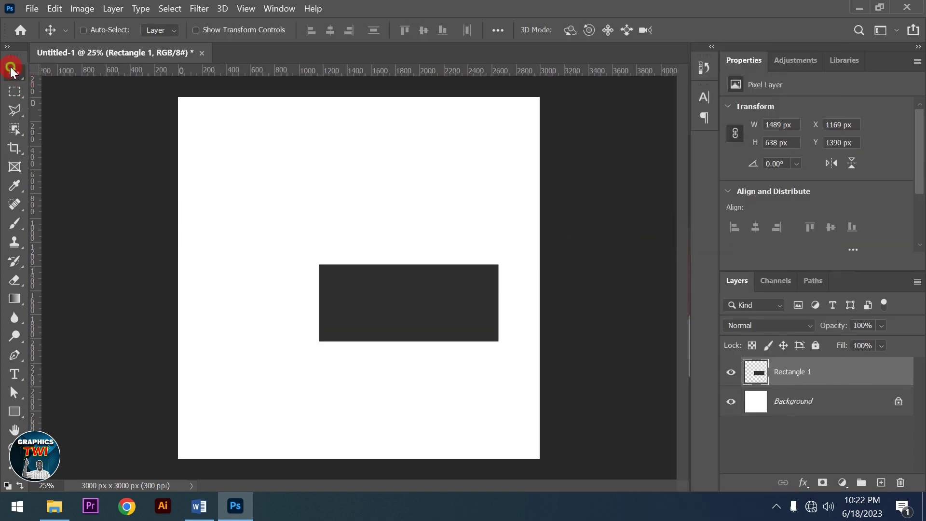
drag(442, 331, 416, 293)
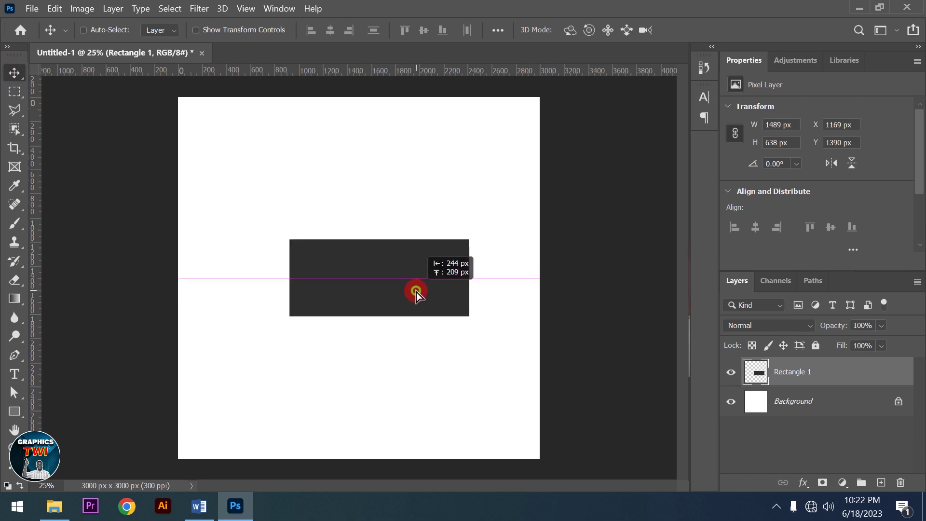
ctrl+click(416, 297)
key(ctrl+t)
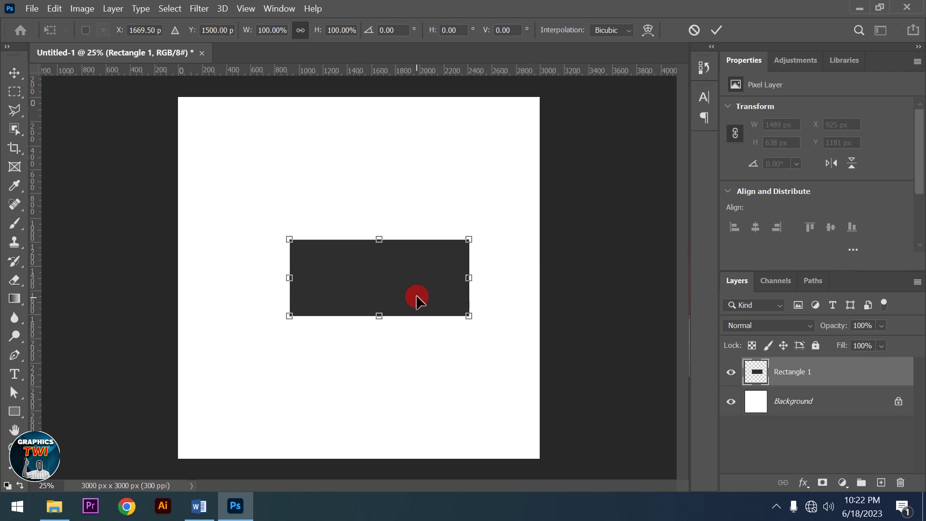
right_click(417, 289)
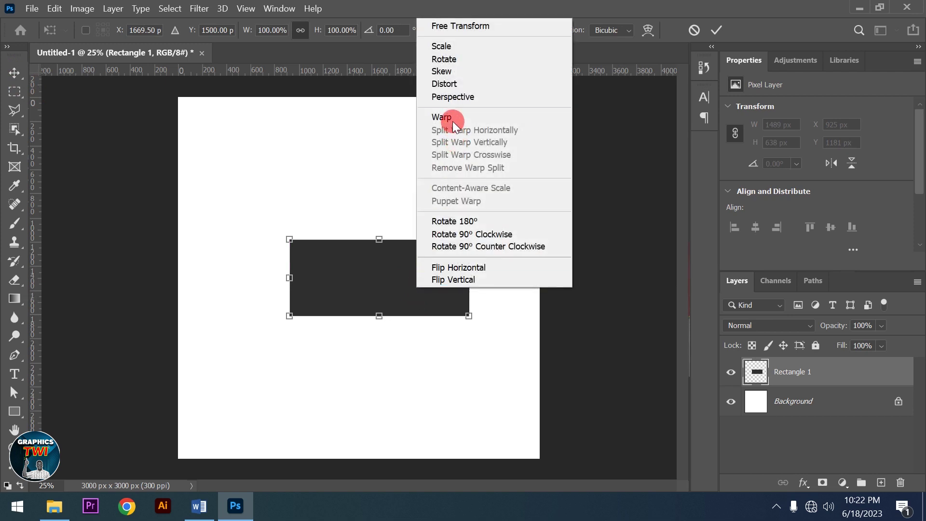
click(453, 97)
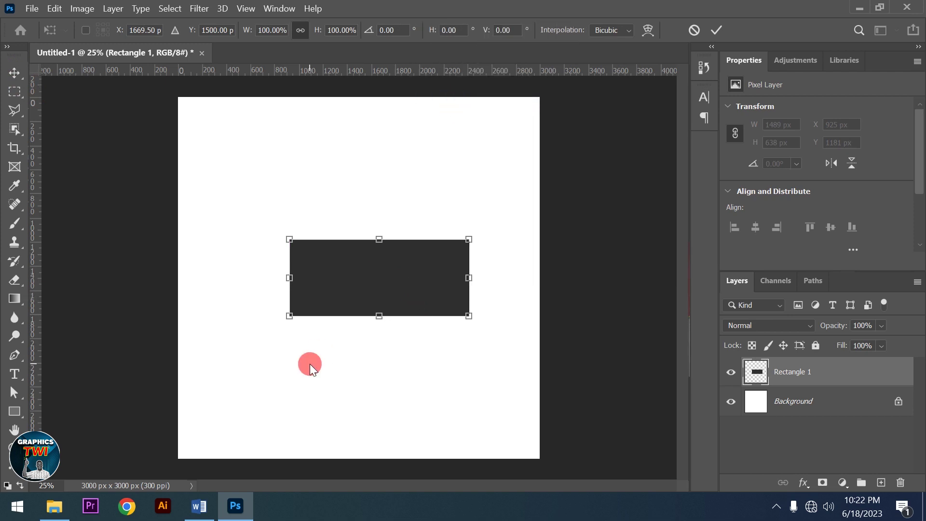
drag(289, 241, 292, 262)
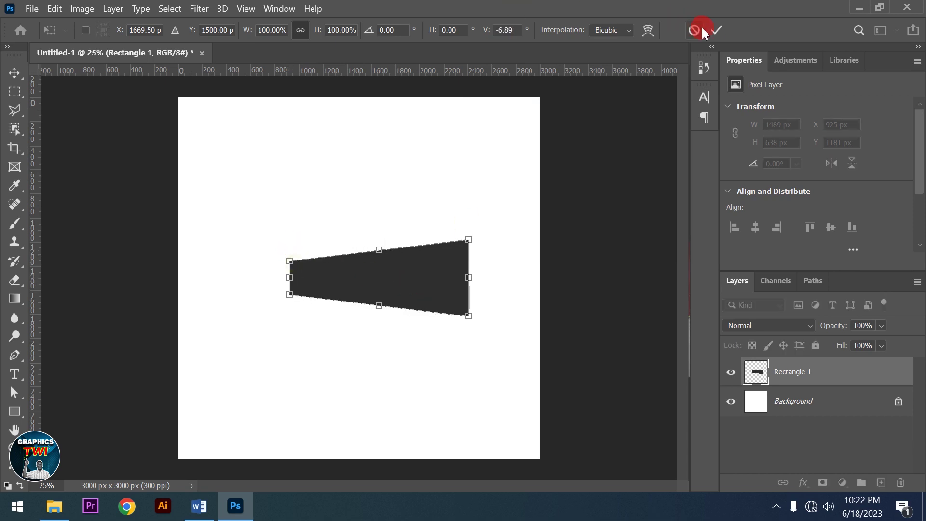
click(714, 32)
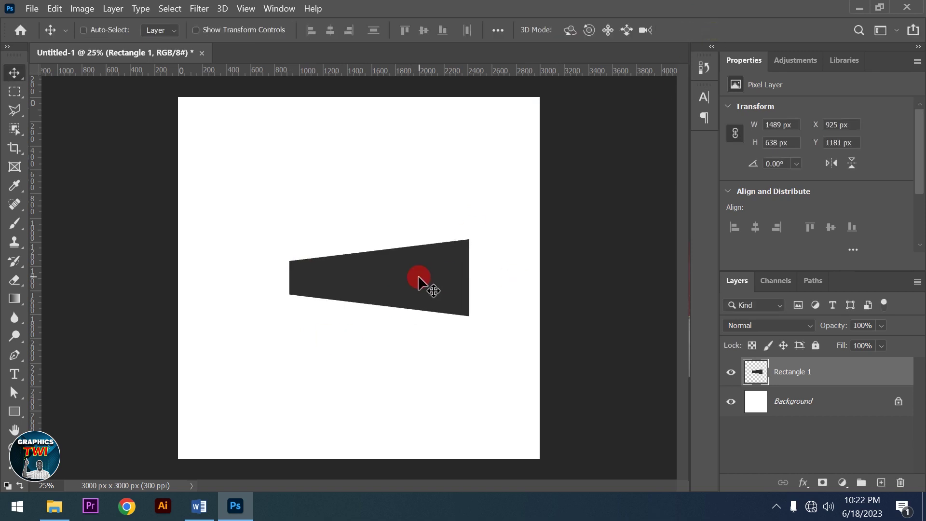
Step: Warp the blade's right edge outward into a rounded end
key(ctrl)
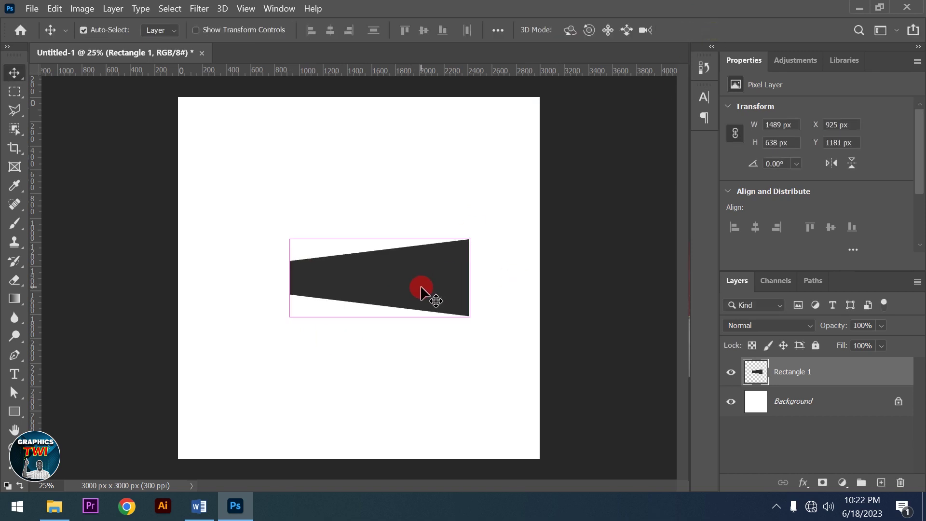
key(ctrl+t)
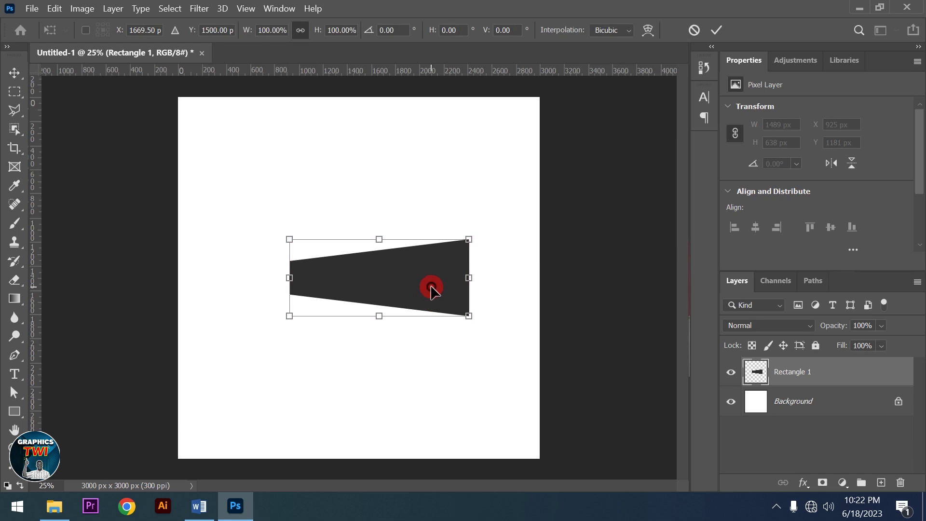
right_click(430, 290)
click(463, 118)
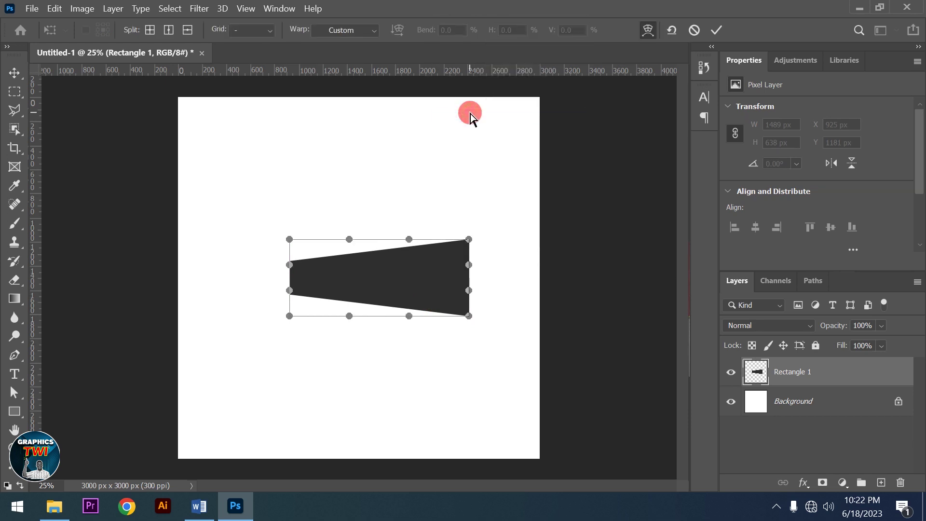
drag(470, 264, 486, 265)
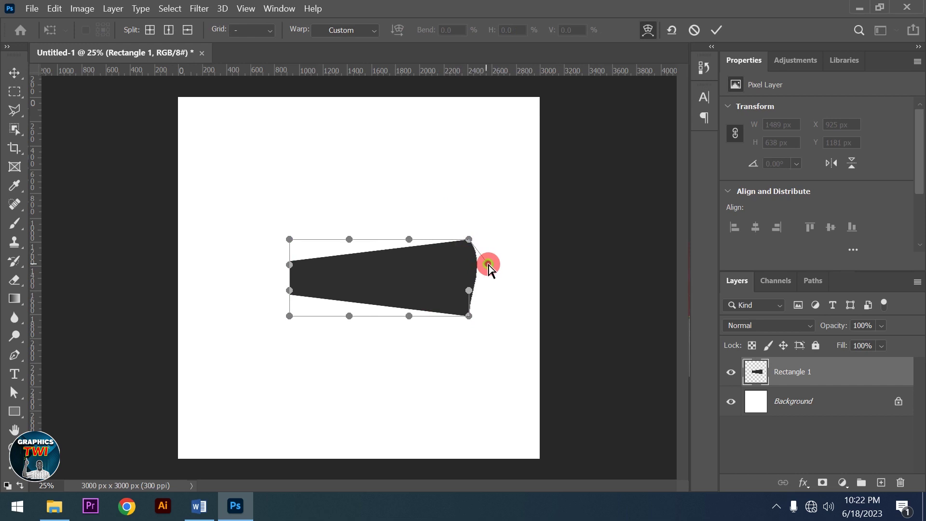
click(469, 292)
drag(467, 295, 482, 296)
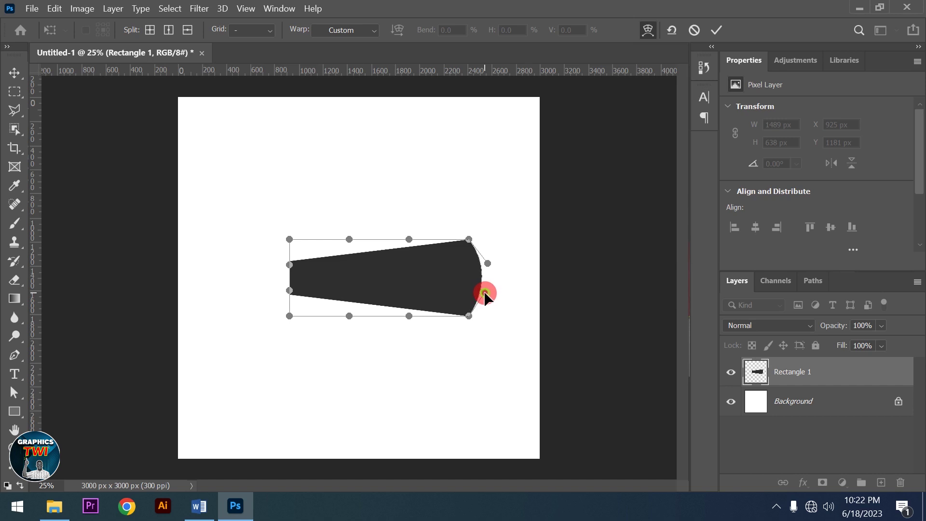
click(717, 30)
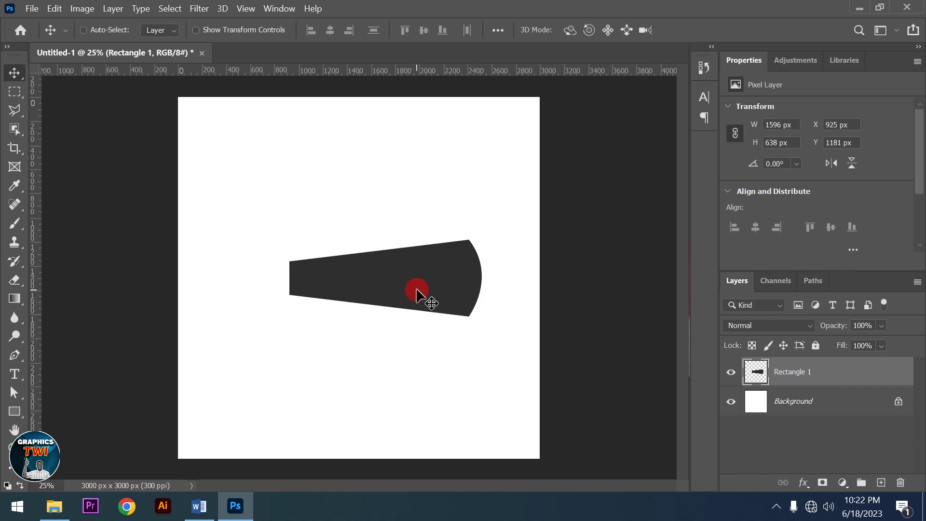
Step: Shift the blade right and duplicate its layer as Rectangle 1 copy
drag(420, 292, 450, 292)
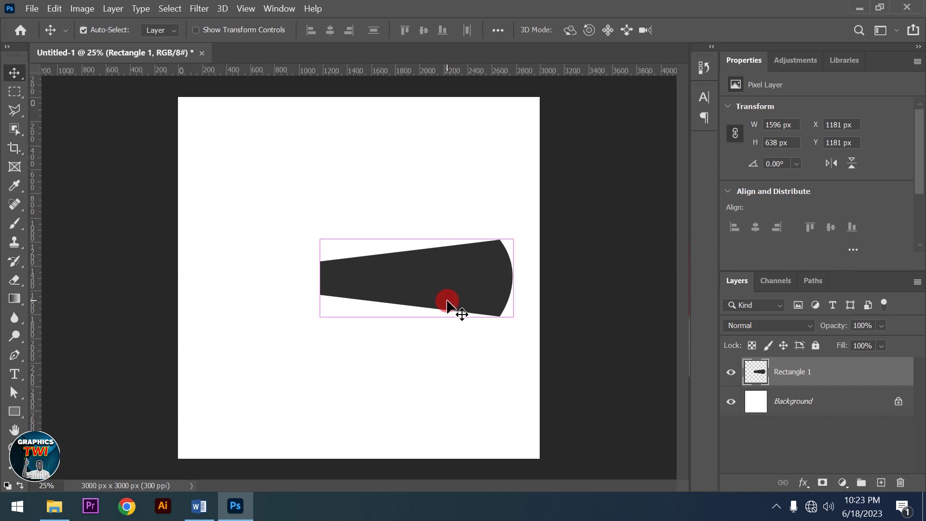
key(ctrl)
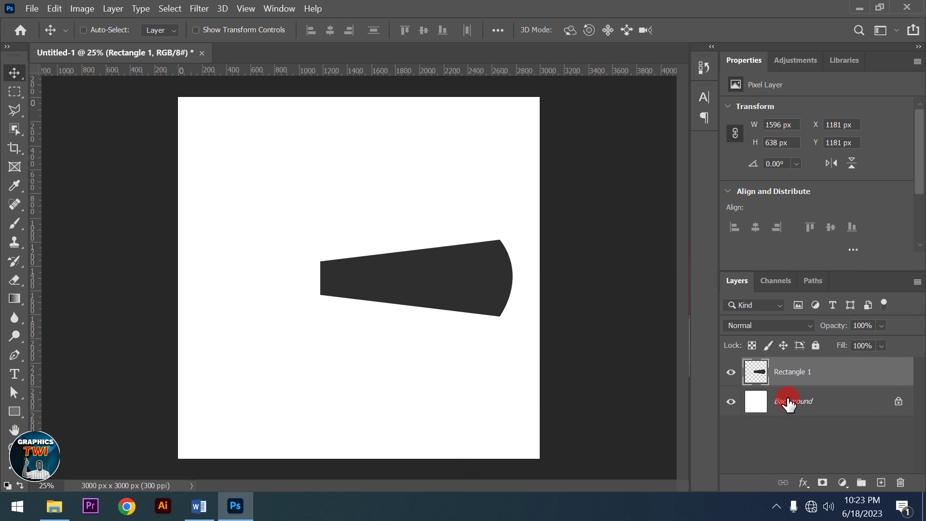
click(449, 293)
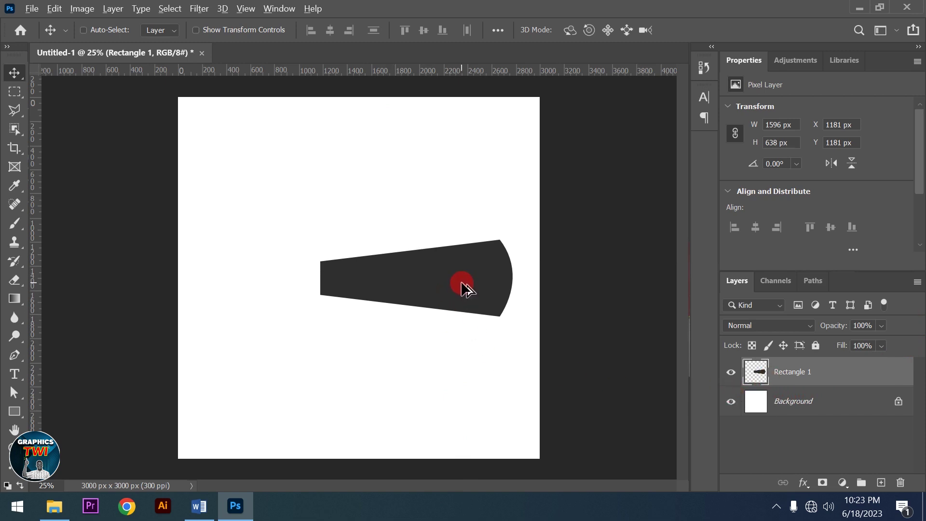
right_click(840, 371)
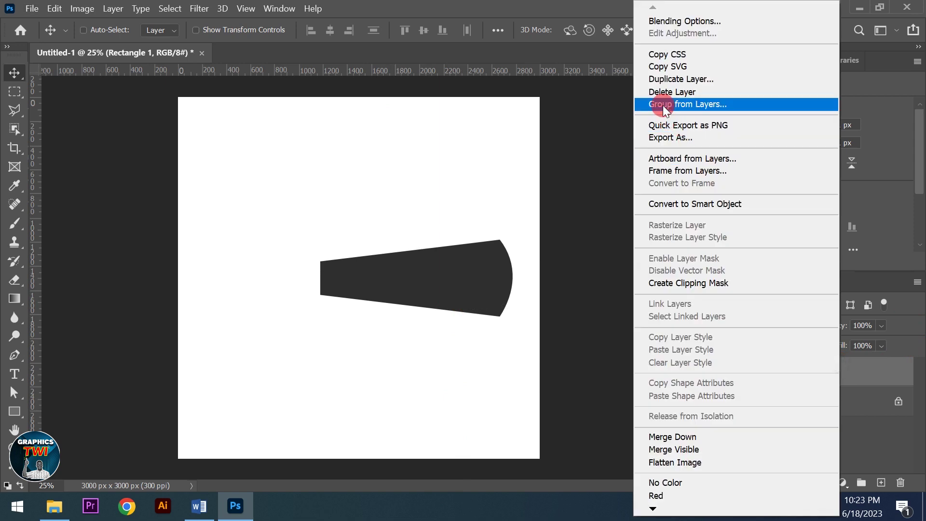
click(670, 79)
click(484, 141)
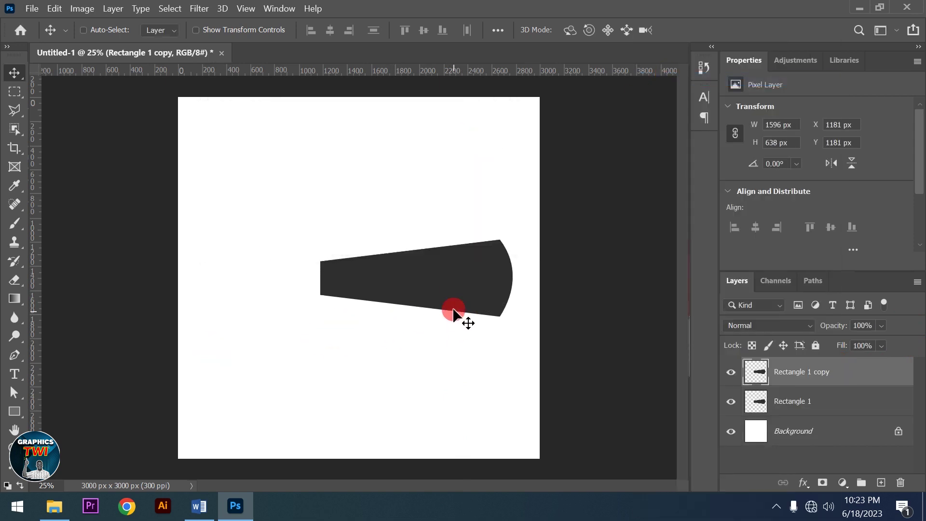
Step: Place the copy below the original, rotated about 13.6° with a thin gap
drag(454, 313, 442, 365)
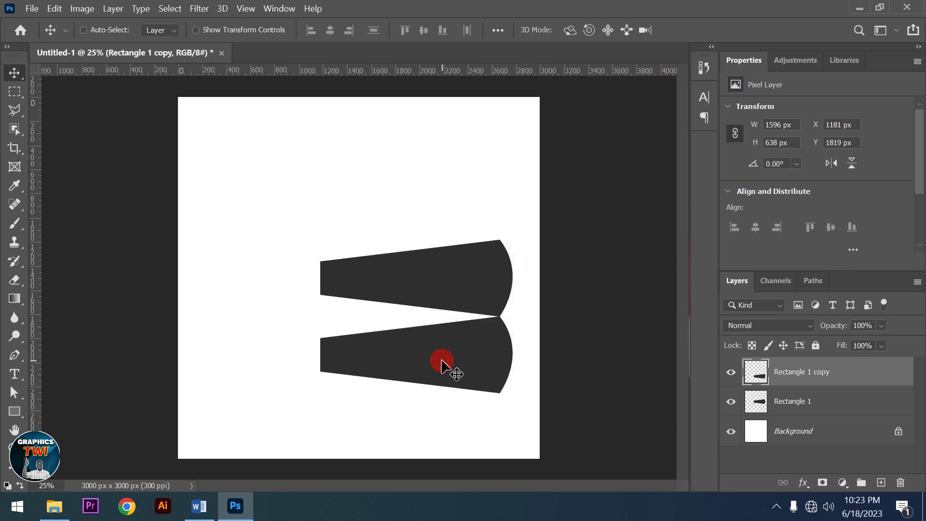
key(ctrl+t)
mouse_move(524, 344)
mouse_down()
mouse_move(525, 366)
mouse_move(490, 362)
mouse_up()
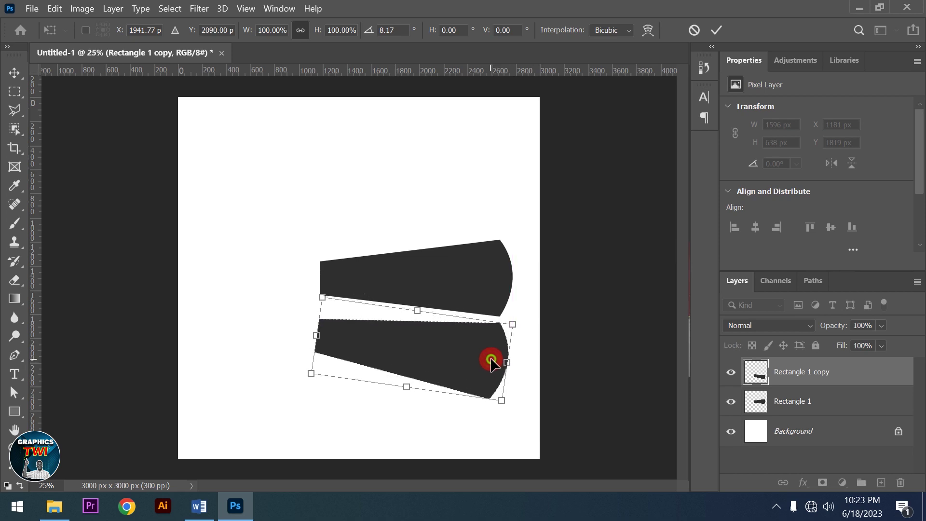
mouse_move(493, 362)
mouse_down()
mouse_move(532, 377)
mouse_move(521, 368)
mouse_up()
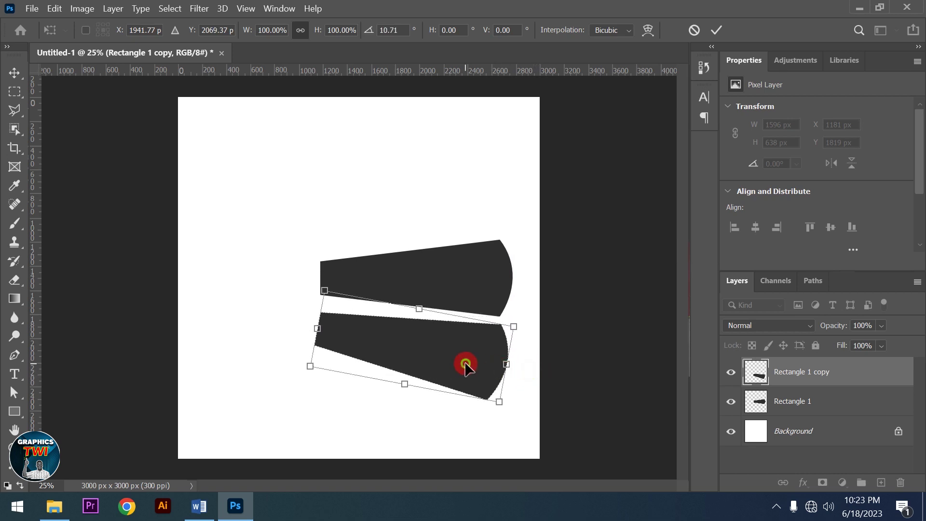
drag(466, 365, 460, 364)
drag(522, 369, 469, 375)
drag(531, 356, 524, 358)
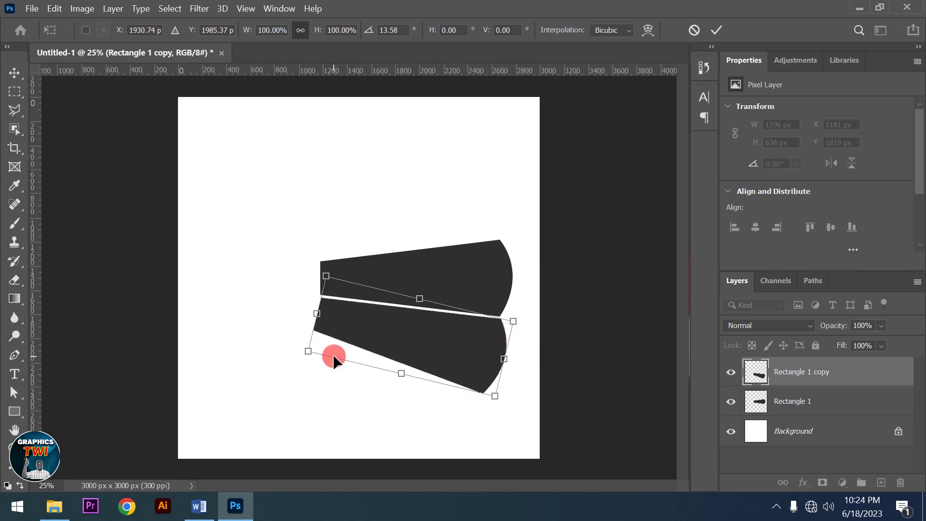
drag(449, 324, 450, 325)
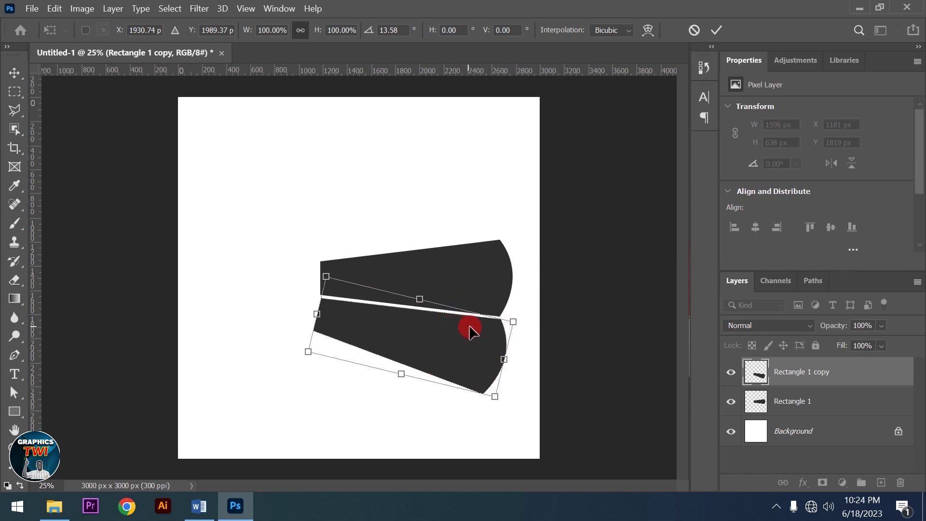
click(724, 31)
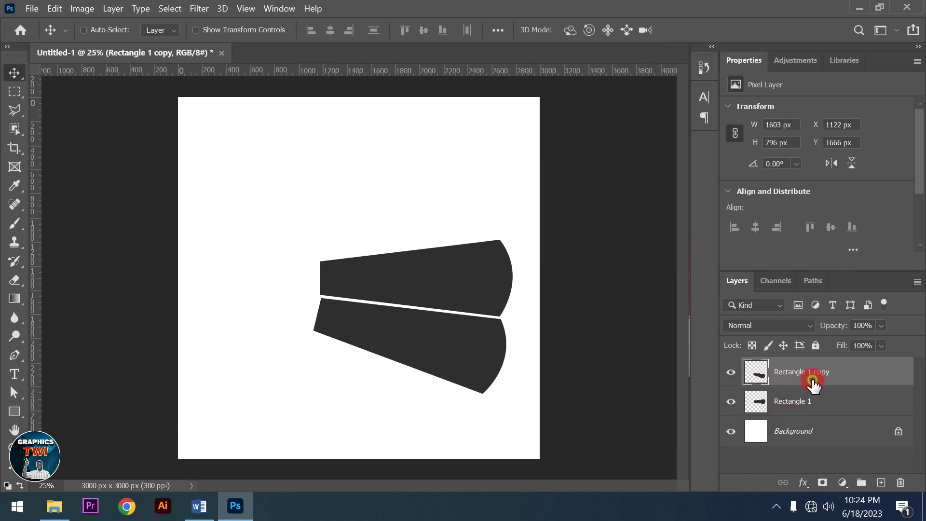
Step: Stack Rectangle 1 copy beneath Rectangle 1 in the Layers panel
drag(812, 381, 813, 420)
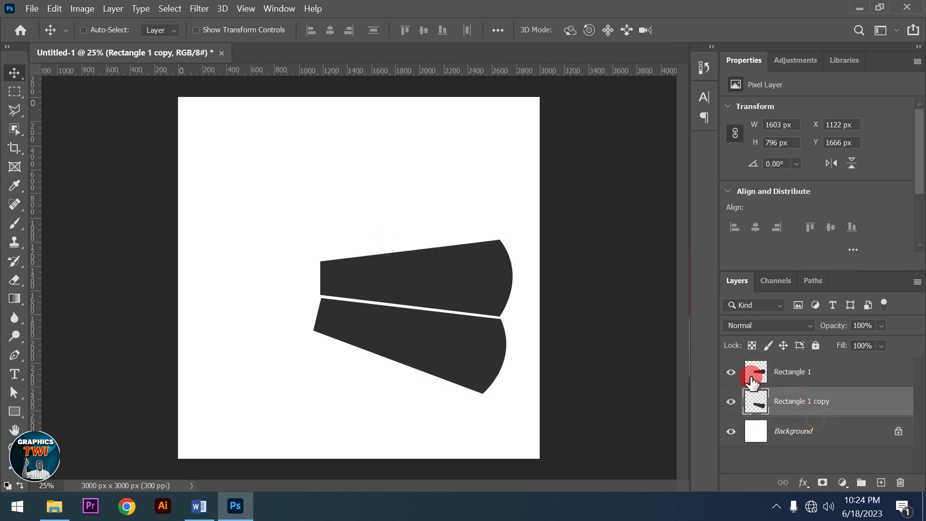
click(731, 401)
click(784, 374)
click(742, 373)
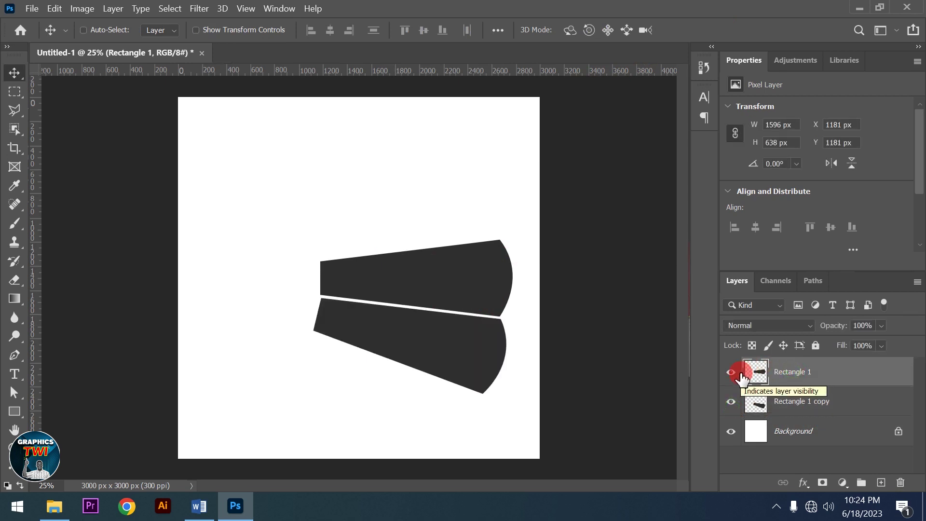
click(825, 390)
Step: Duplicate Rectangle 1 as Rectangle 1 copy 2 and move it above the original
right_click(822, 379)
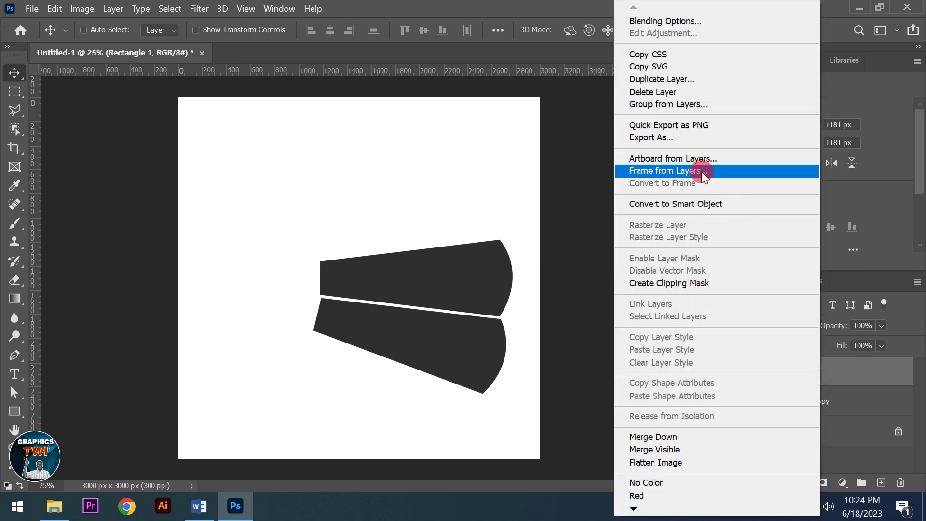
click(647, 82)
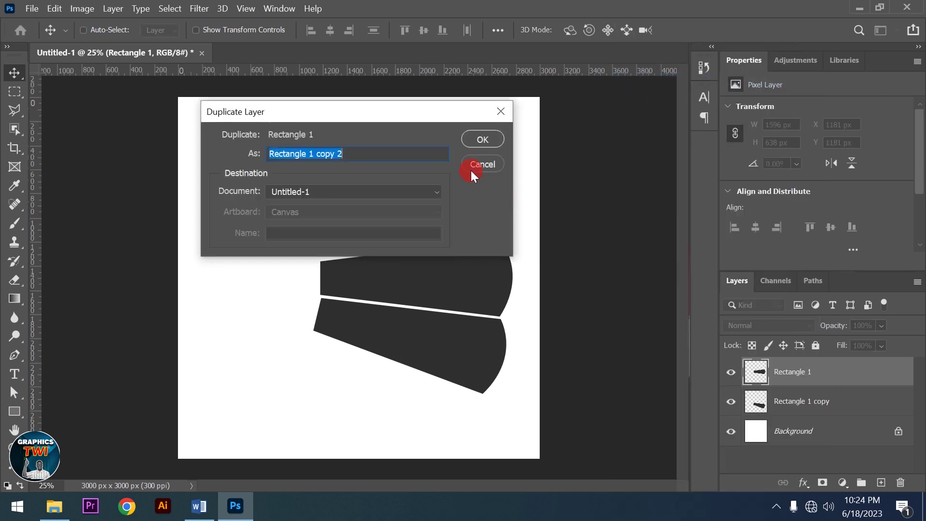
click(482, 137)
drag(472, 272, 470, 187)
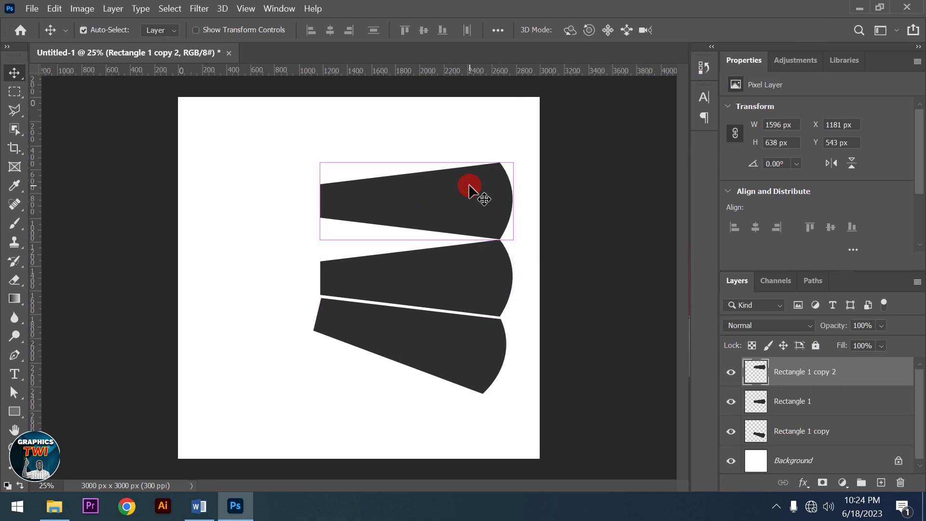
Step: Rotate the top blade to about -14° and settle it against the middle blade
key(ctrl+t)
mouse_move(325, 124)
mouse_down()
mouse_move(488, 352)
mouse_move(523, 262)
mouse_move(404, 140)
mouse_move(516, 217)
mouse_move(511, 252)
mouse_up()
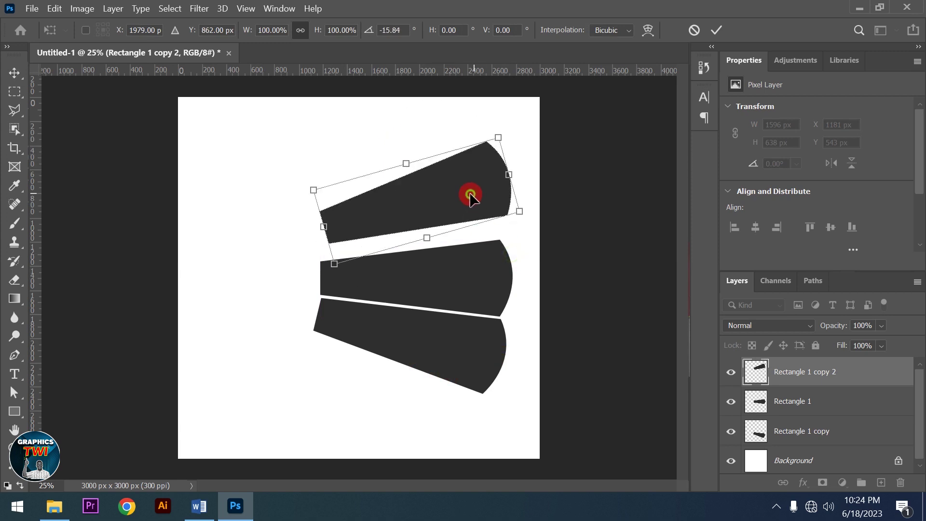
drag(472, 215, 465, 221)
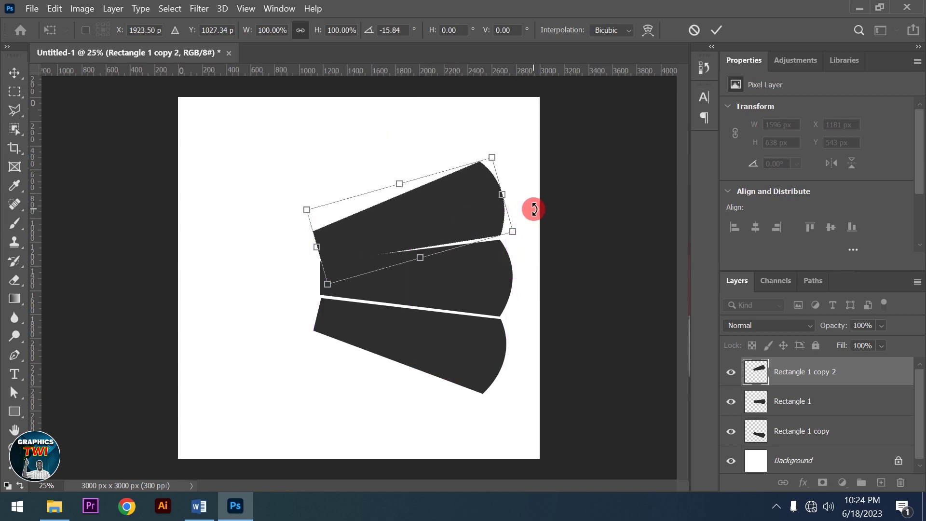
drag(534, 213, 531, 212)
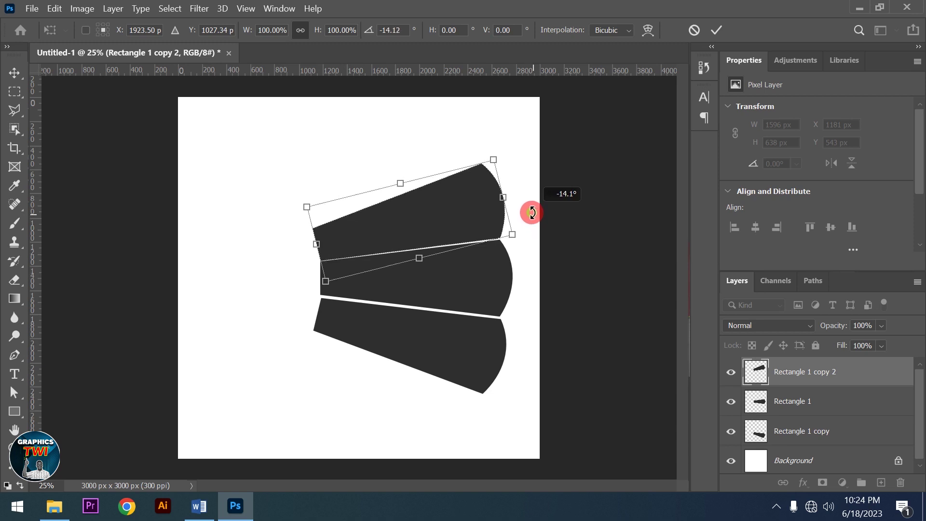
key(Up)
key(Up)
key(Up)
key(Up)
key(Up)
key(Up)
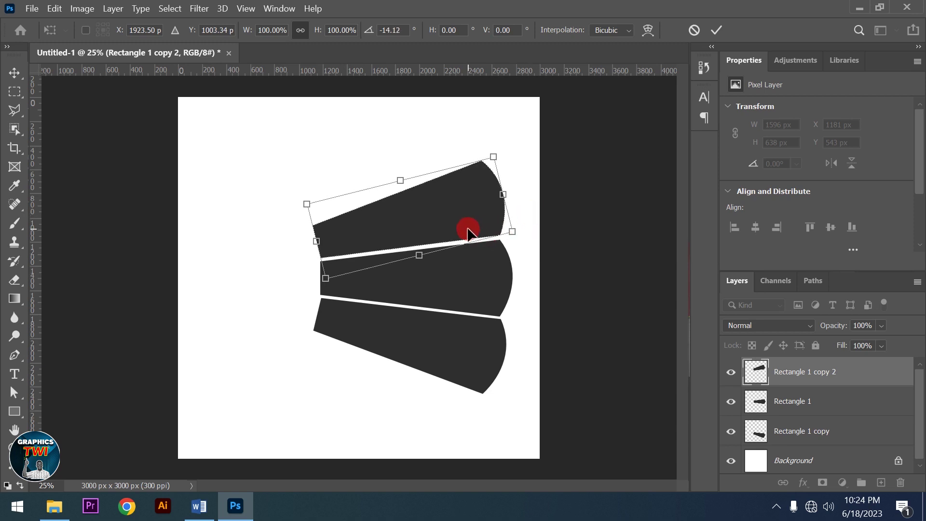
key(Down)
key(Down)
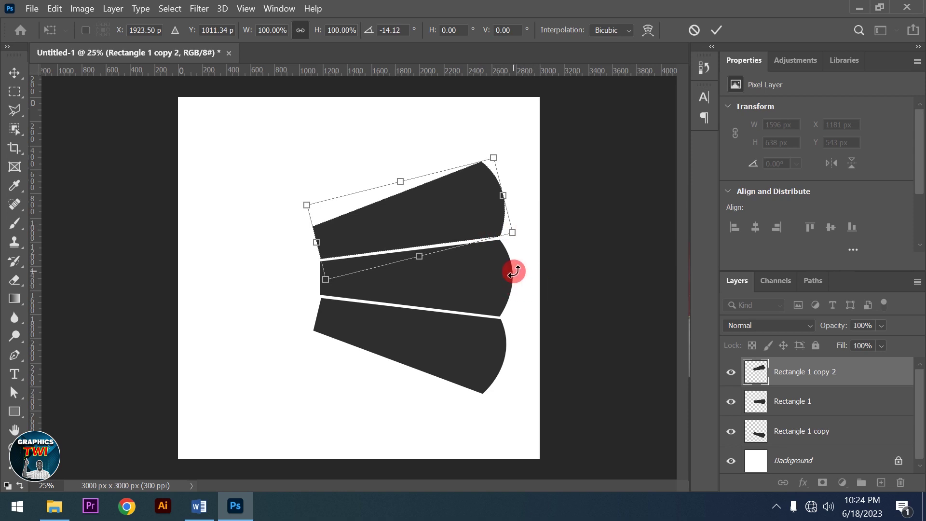
click(488, 263)
click(713, 31)
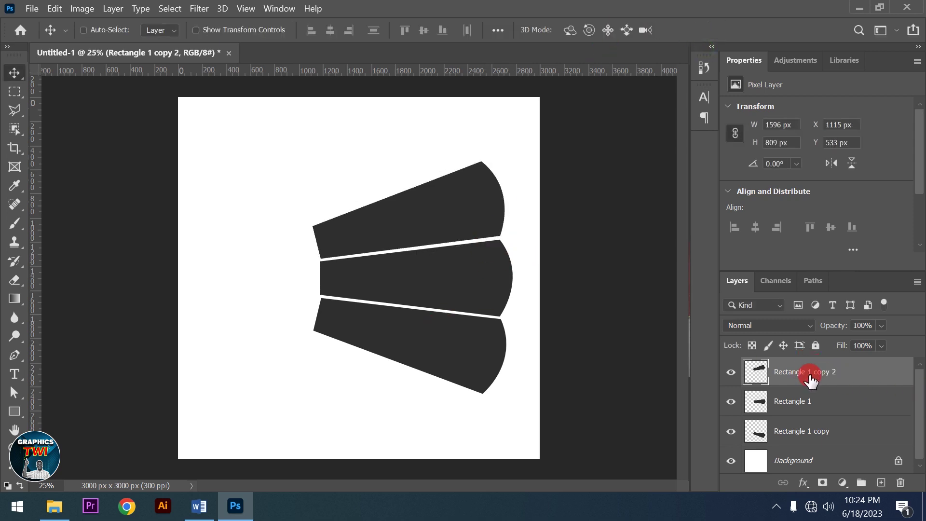
Step: Duplicate Rectangle 1 copy 2 as Rectangle 1 copy 3 and move it above the fan
right_click(850, 370)
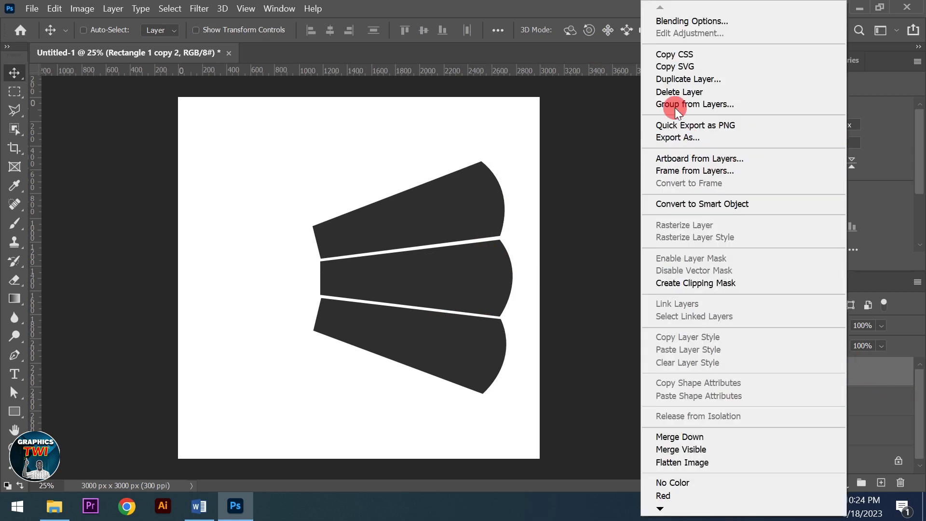
click(674, 77)
click(483, 143)
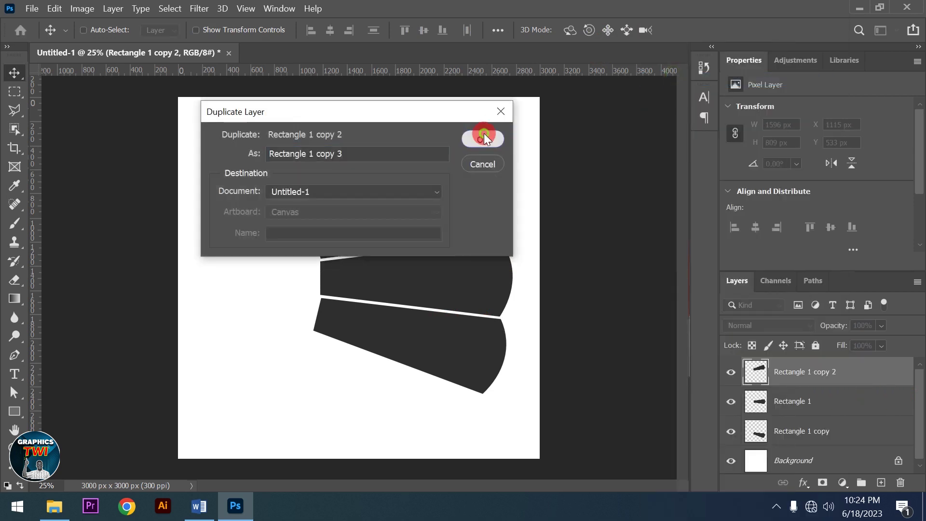
drag(423, 200, 399, 129)
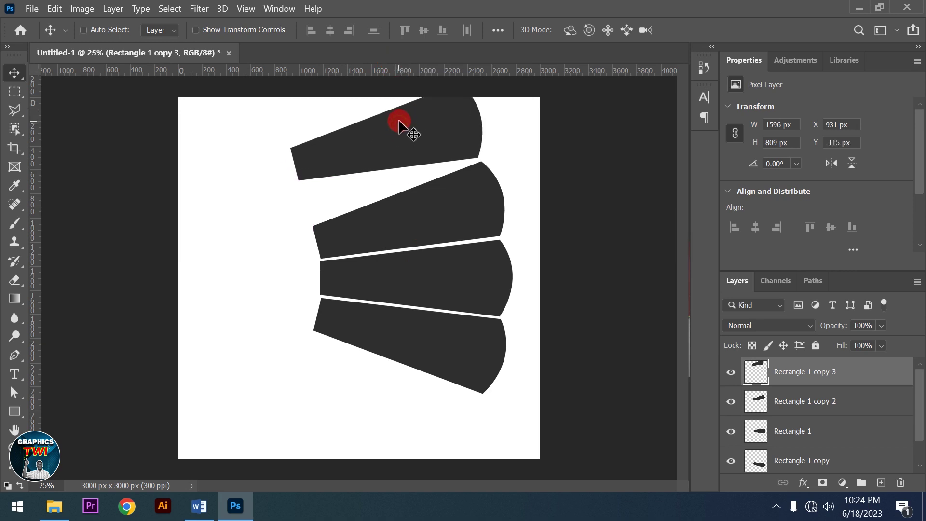
Step: Tilt the newest blade to about -12°, shrink it to ~90%, and seat it atop the fan
key(ctrl+t)
drag(244, 149, 247, 178)
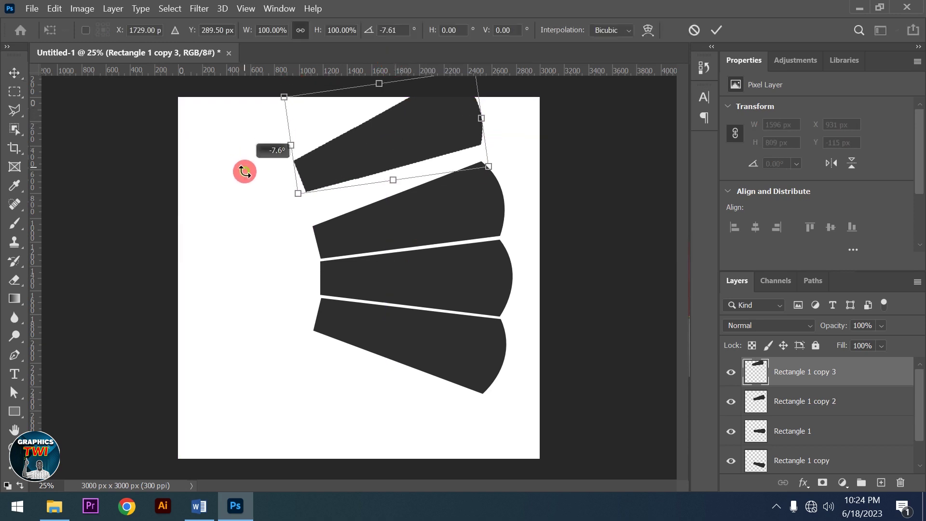
mouse_move(468, 132)
mouse_down()
mouse_move(467, 154)
mouse_move(509, 144)
mouse_up()
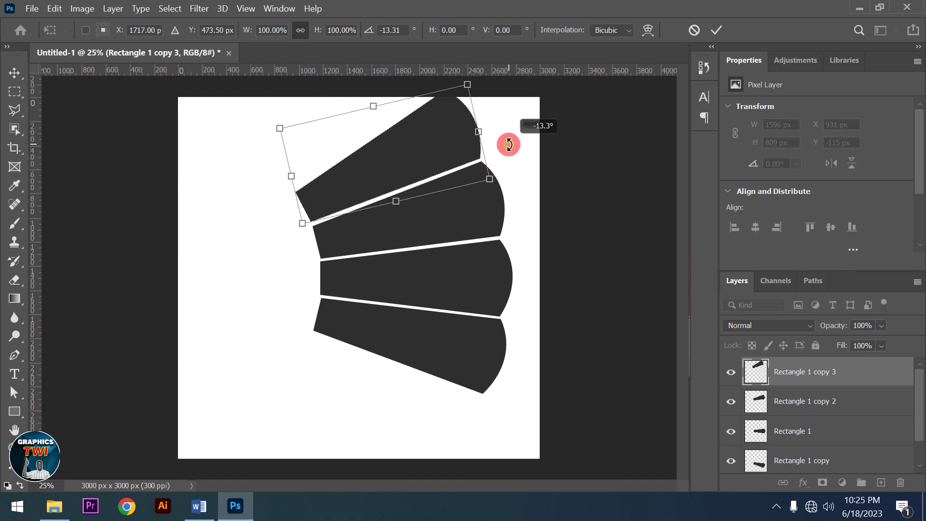
drag(509, 145, 509, 144)
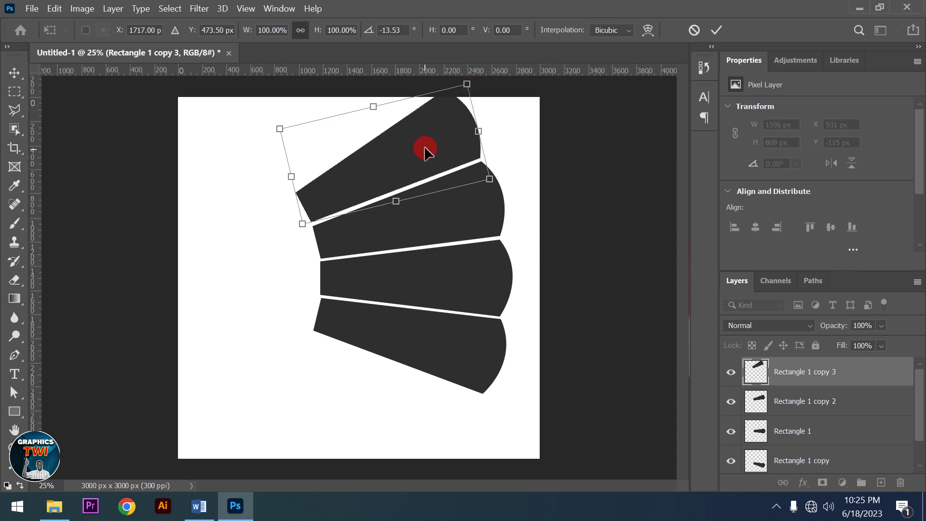
drag(411, 149, 411, 150)
drag(467, 84, 451, 103)
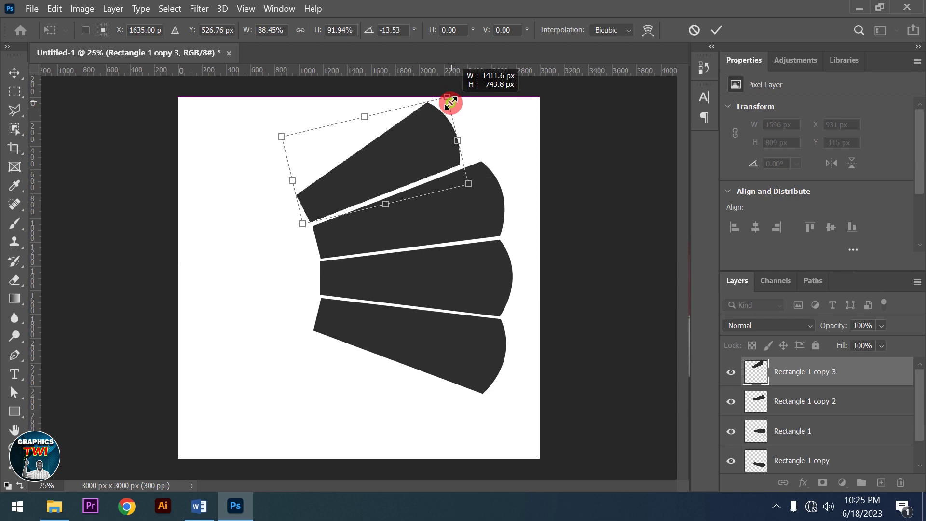
drag(450, 103, 451, 103)
drag(493, 142, 493, 143)
key(Down)
key(Down)
key(Down)
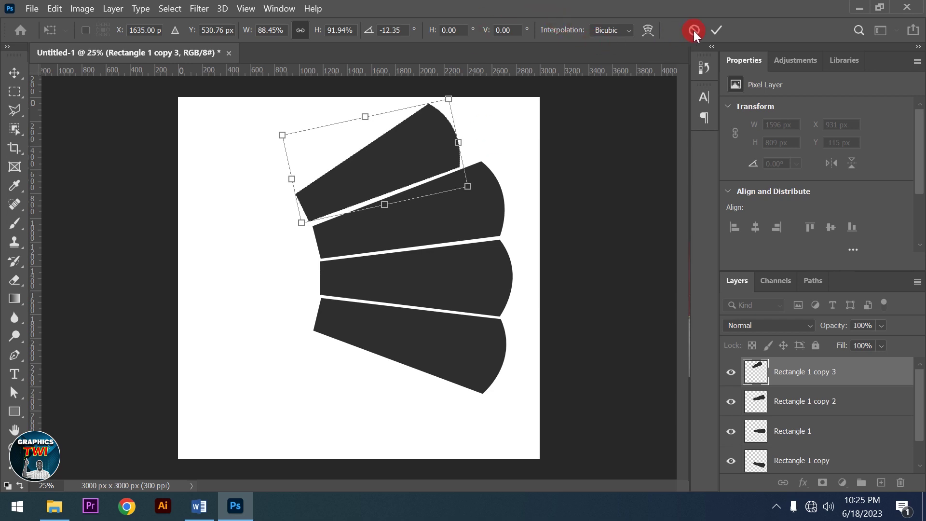
click(722, 28)
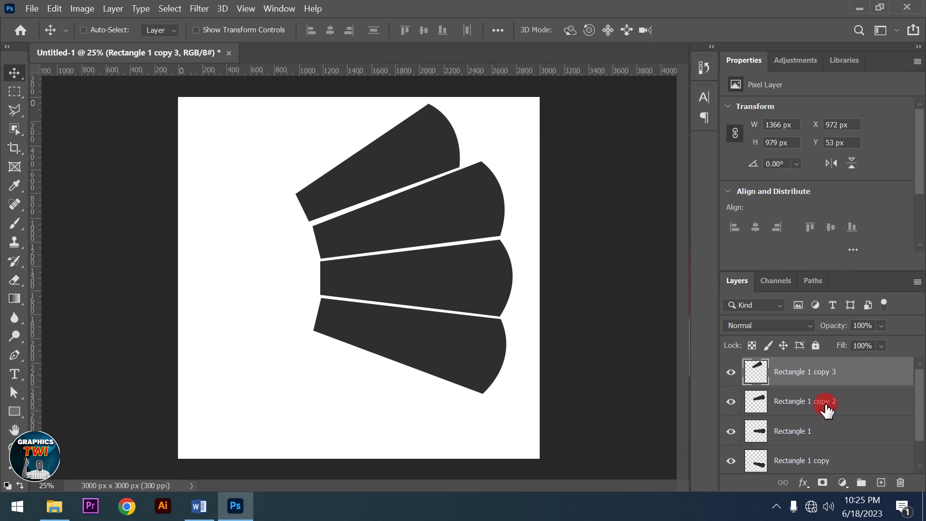
Step: Select all four blade layers, shift them down-left, and scale them to about 88%
shift+click(823, 430)
shift+click(823, 459)
scroll(834, 437, down, 1)
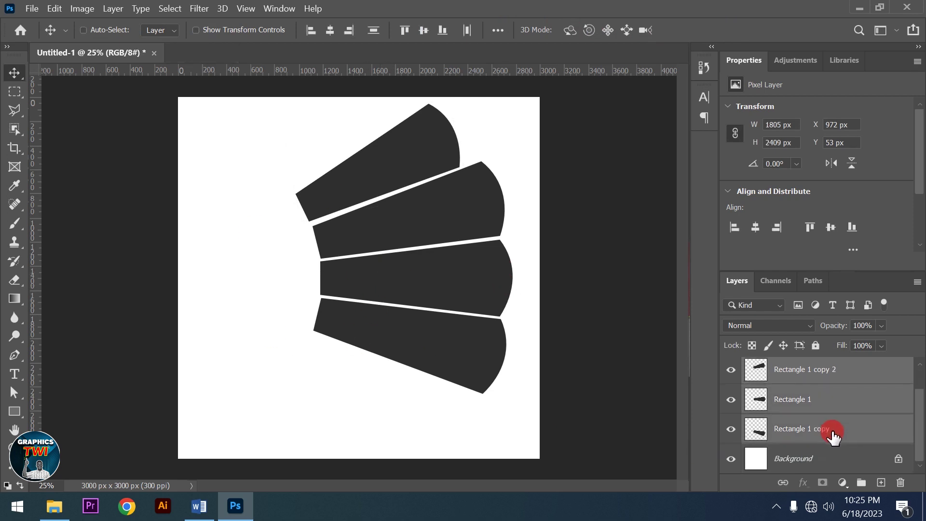
drag(439, 289, 428, 326)
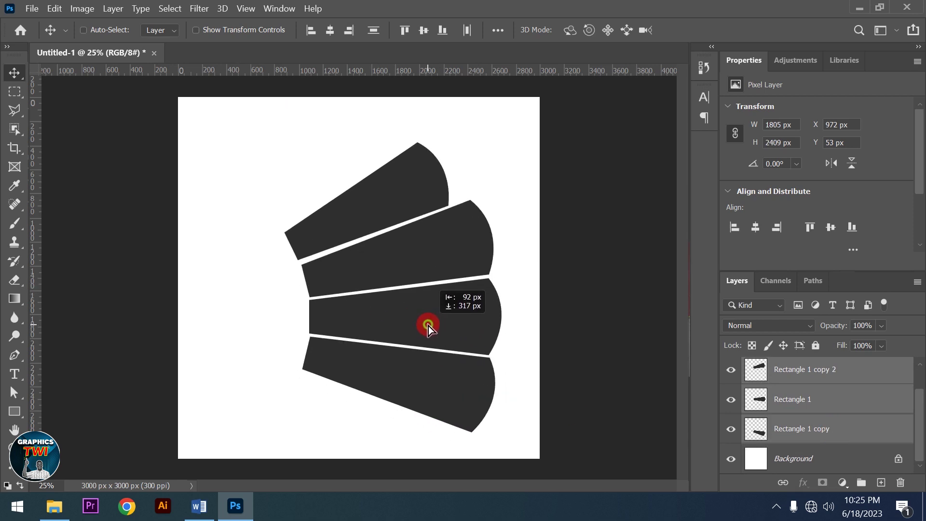
drag(428, 325, 425, 333)
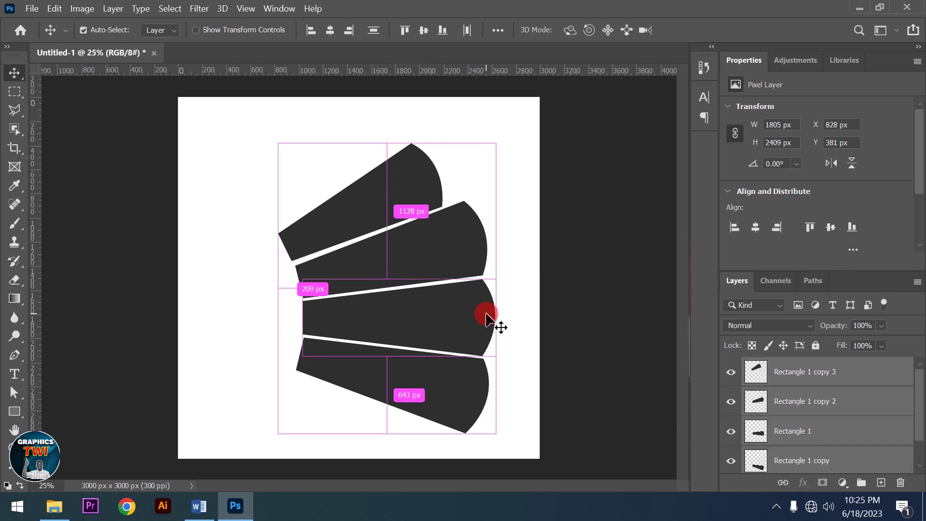
key(ctrl+t)
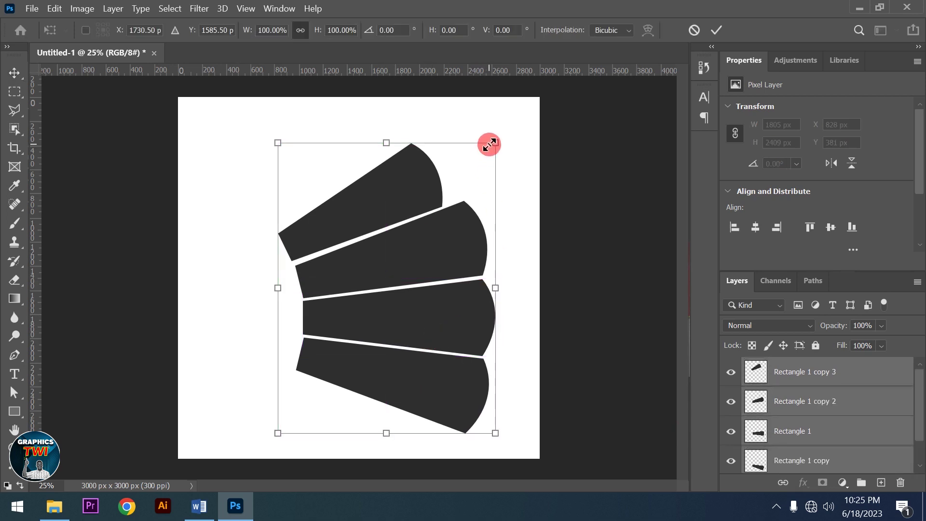
mouse_move(490, 143)
mouse_down()
mouse_move(467, 177)
mouse_move(481, 160)
mouse_up()
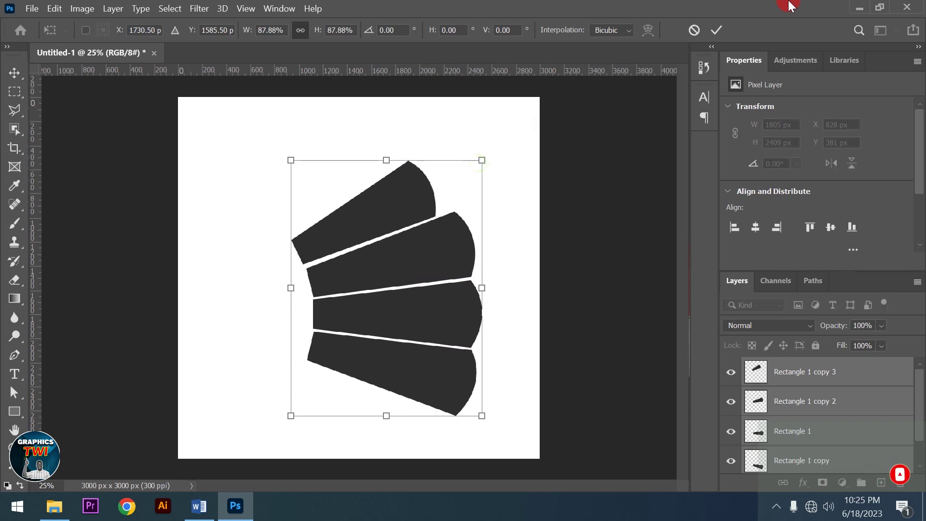
click(717, 30)
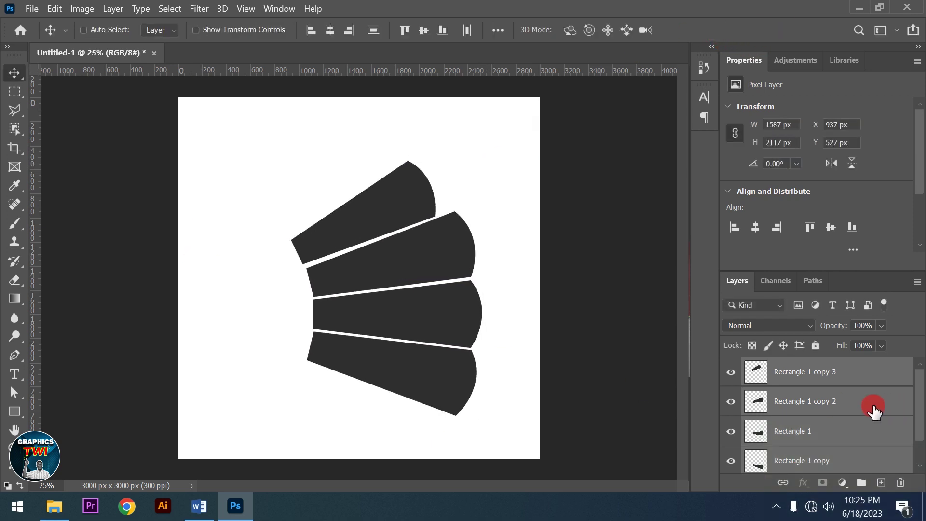
Step: Add a black #000000 Solid Color fill layer above Rectangle 1 copy
scroll(830, 437, down, 1)
click(823, 431)
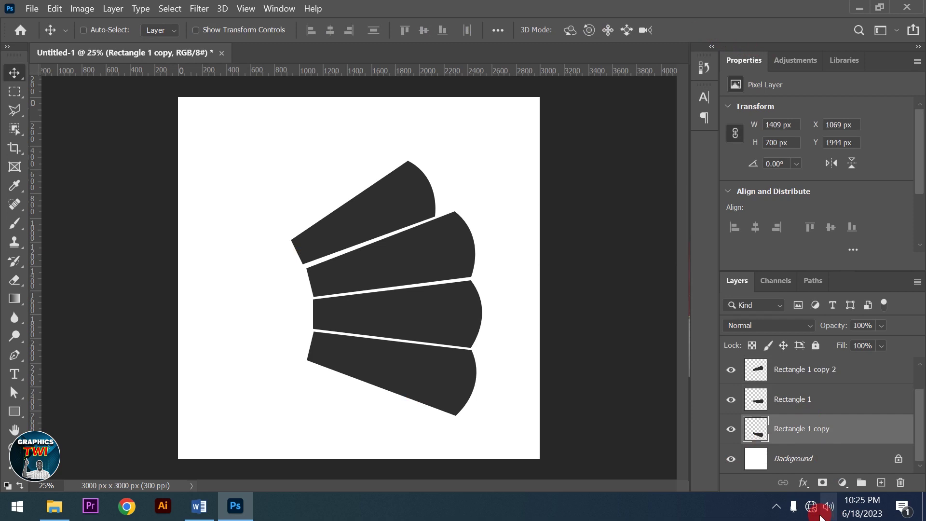
click(844, 483)
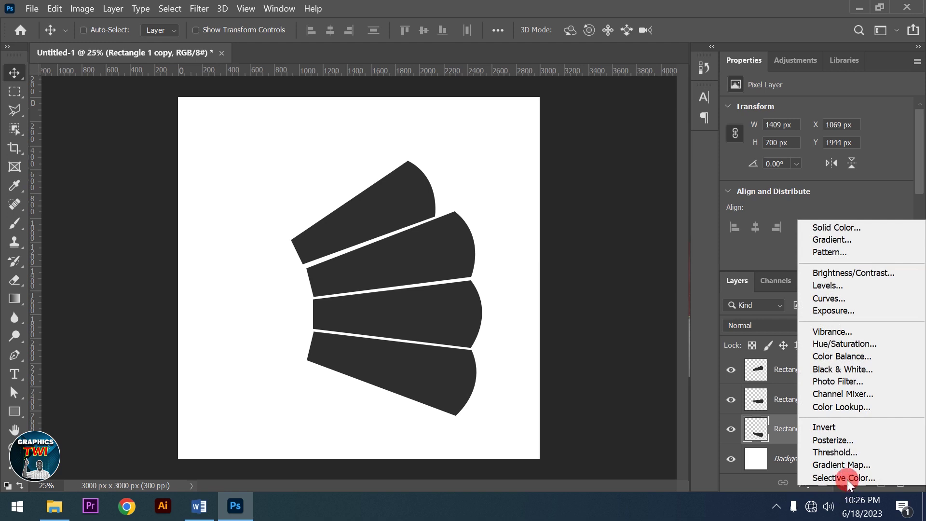
click(838, 228)
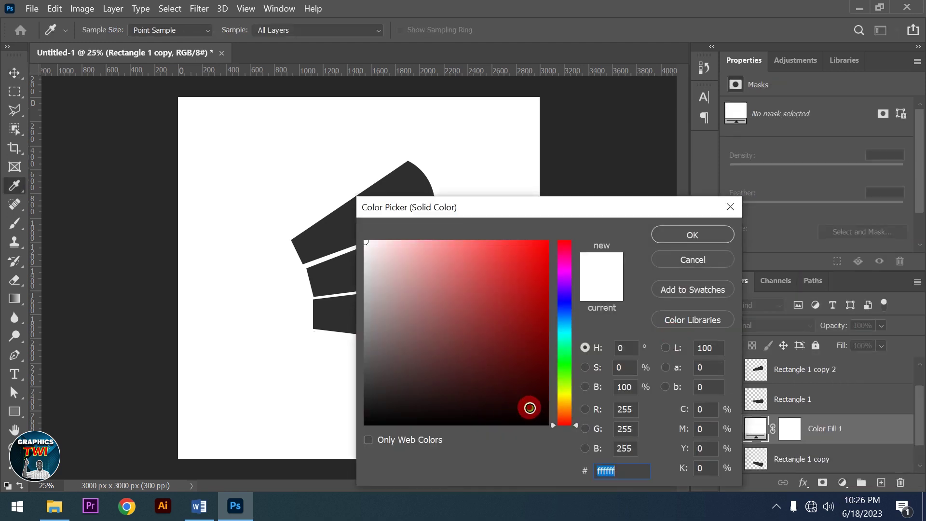
drag(527, 408, 555, 423)
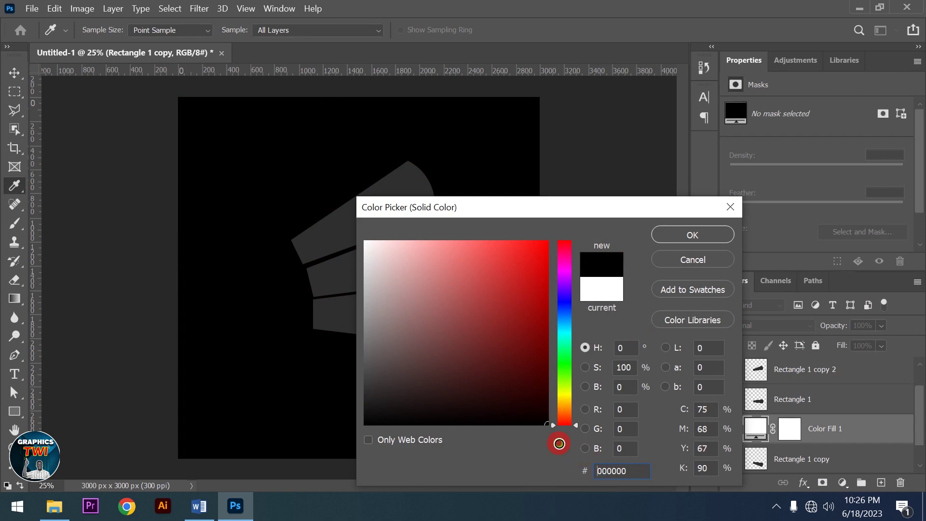
click(705, 239)
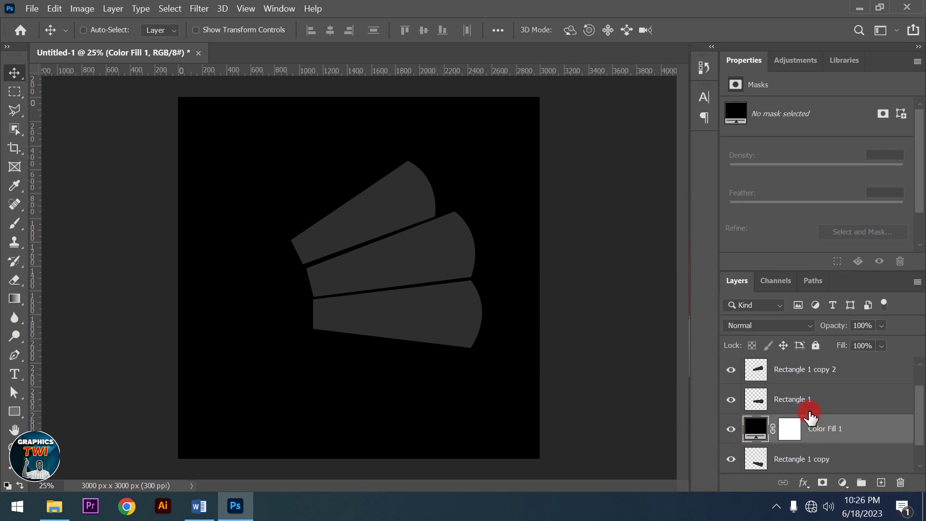
Step: Give Rectangle 1 and Rectangle 1 copy 2 a 5 px white outside stroke
click(826, 404)
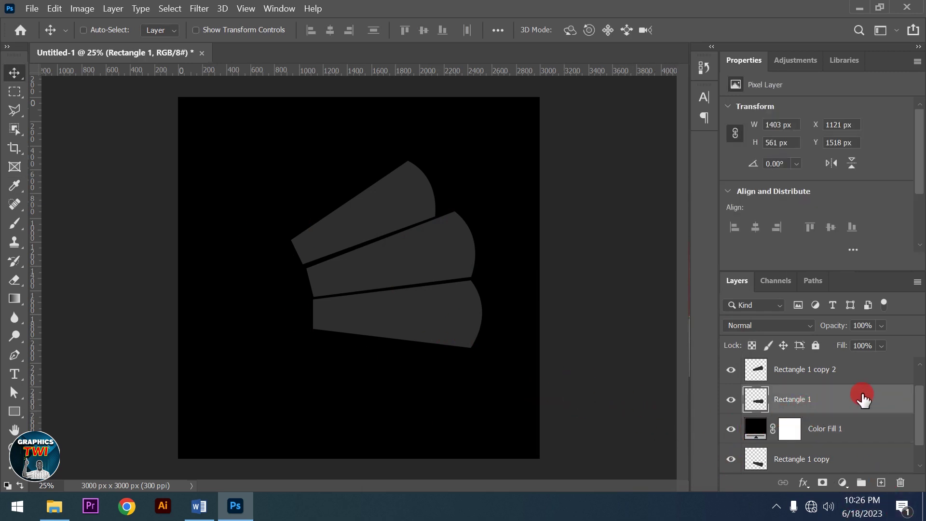
double_click(811, 408)
click(254, 270)
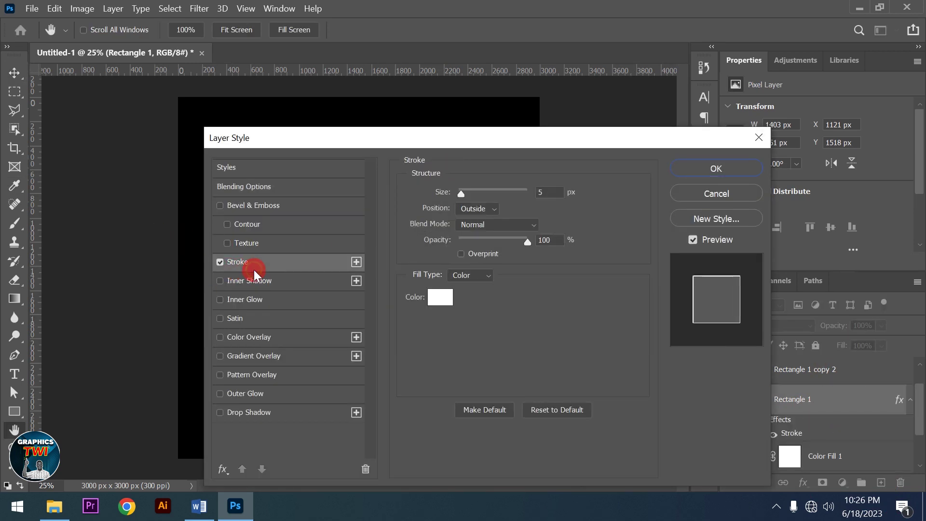
drag(555, 130, 581, 237)
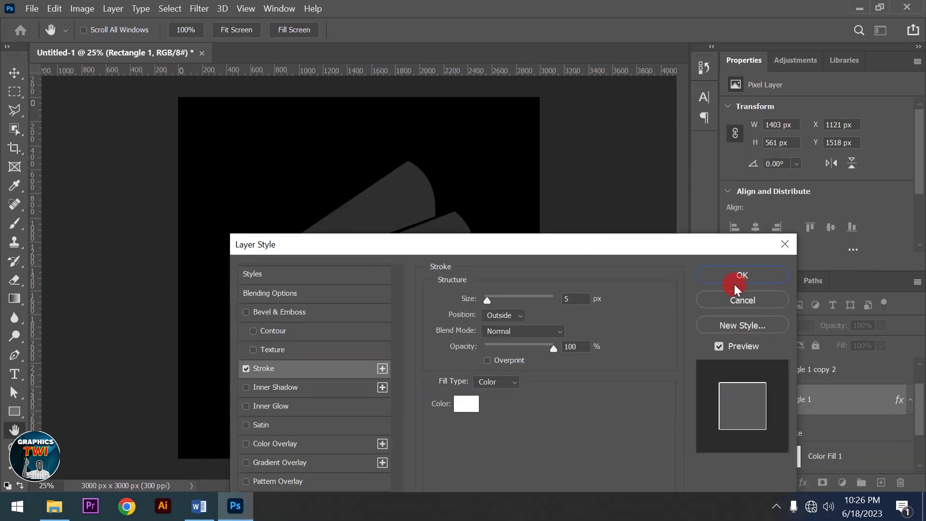
click(735, 285)
click(874, 377)
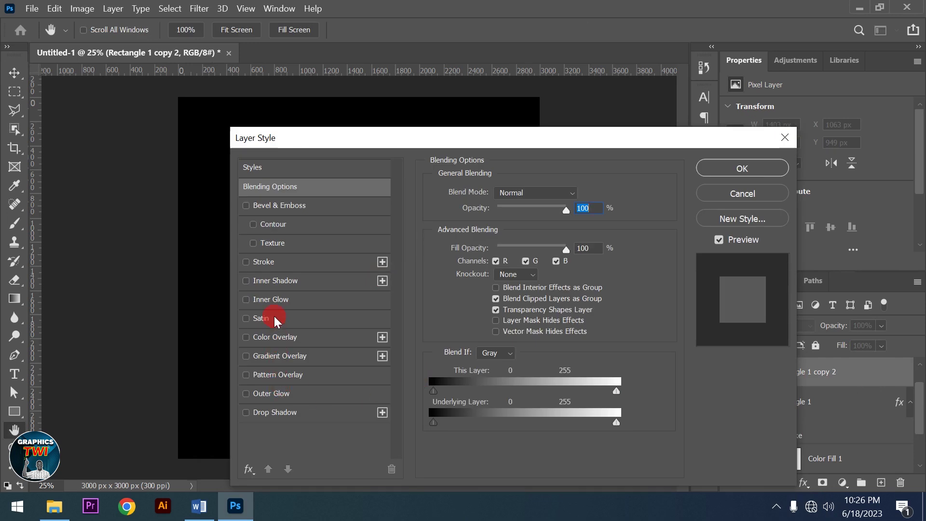
click(270, 263)
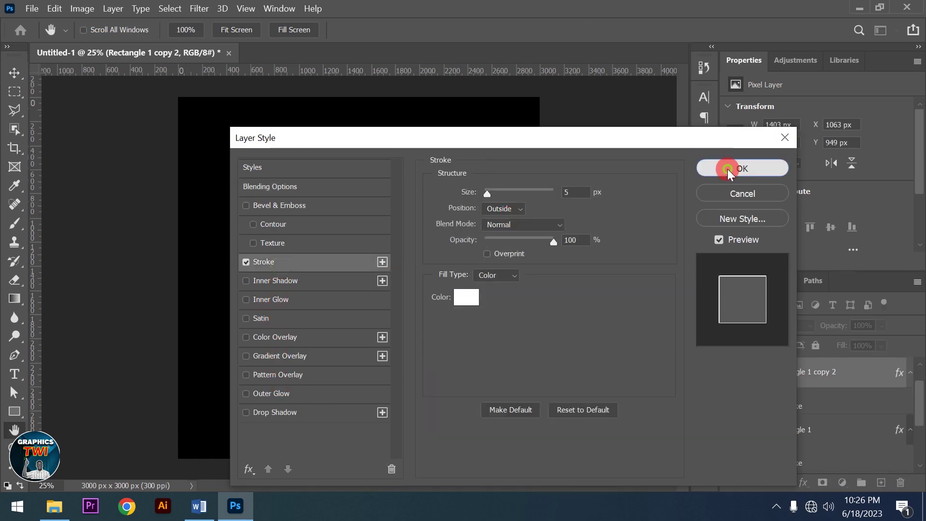
click(728, 169)
drag(459, 244, 420, 192)
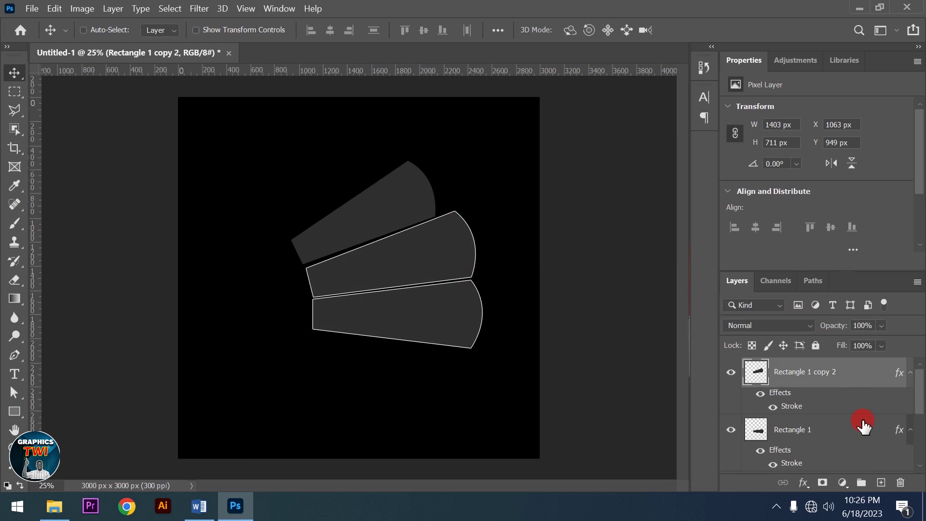
scroll(864, 426, up, 1)
Step: Add the same white stroke outline to Rectangle 1 copy 3
click(848, 373)
double_click(848, 372)
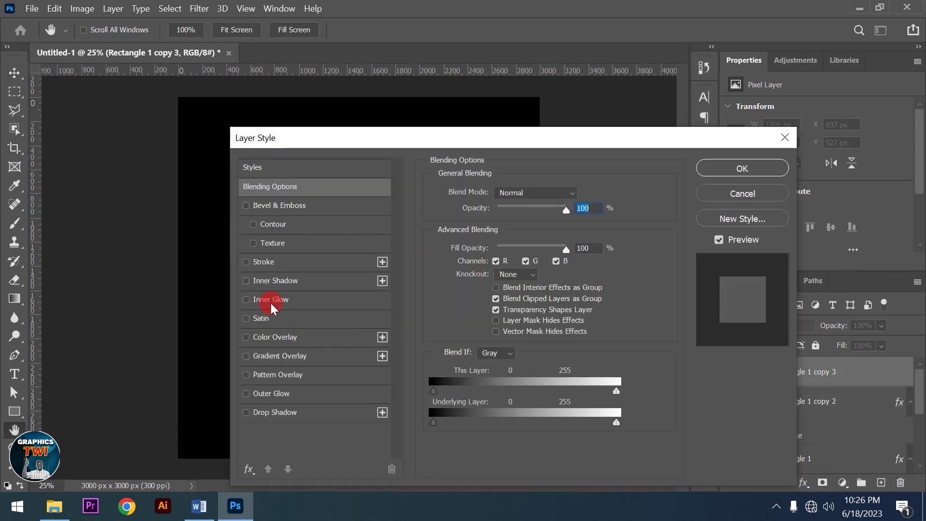
click(270, 258)
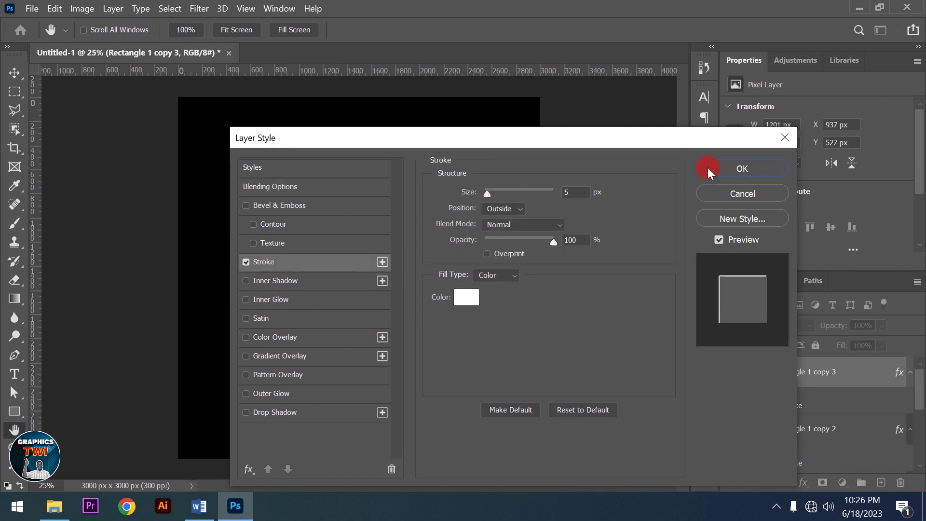
click(708, 169)
Step: Move Color Fill 1 below the bottom blade in the layer stack
drag(922, 416, 922, 463)
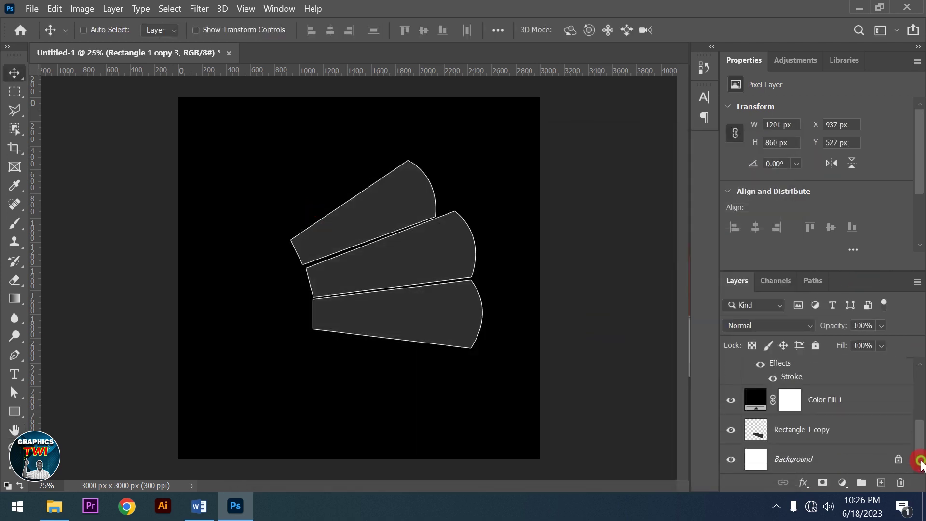
click(788, 423)
drag(824, 410, 826, 447)
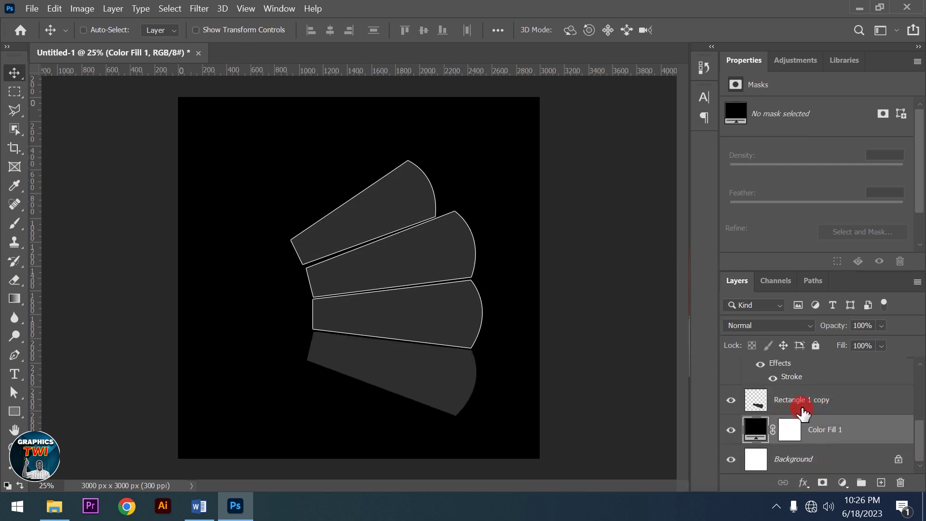
Step: Outline the bottom blade, Rectangle 1 copy, with the white stroke
click(868, 405)
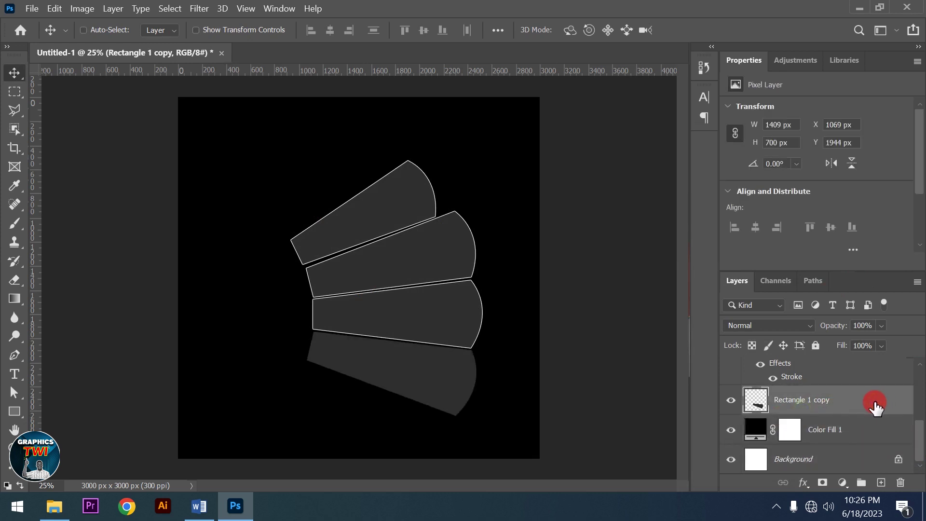
double_click(876, 407)
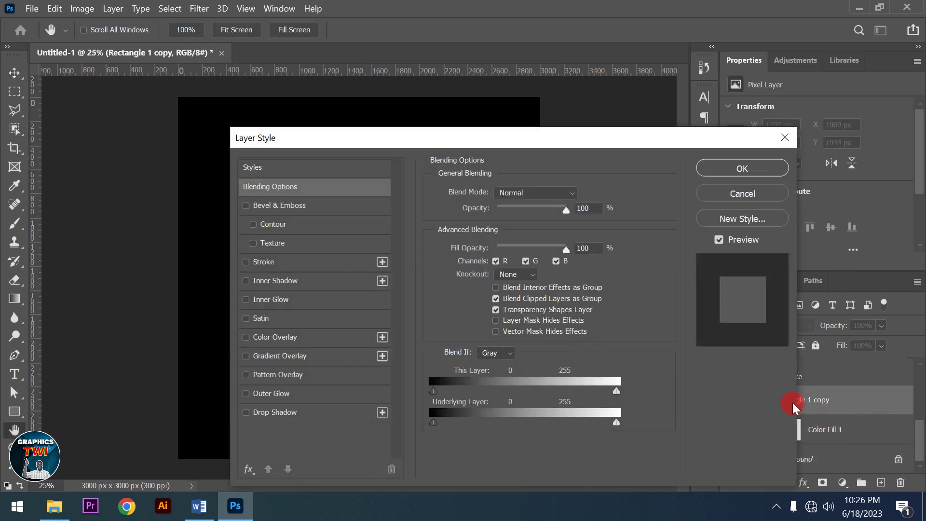
click(265, 263)
click(719, 170)
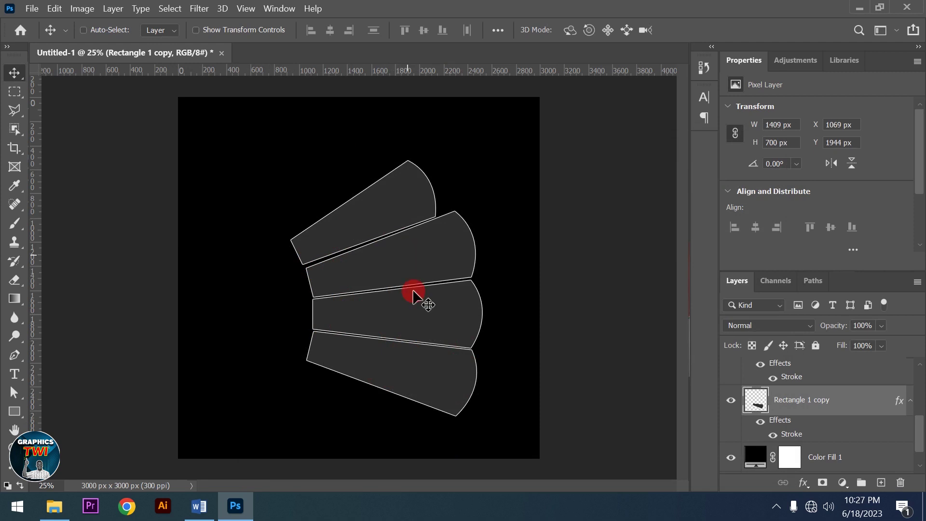
Step: Nudge the bottom blade and the Rectangle 1 blade down slightly
mouse_move(807, 439)
mouse_down()
mouse_move(919, 446)
mouse_move(821, 412)
mouse_up()
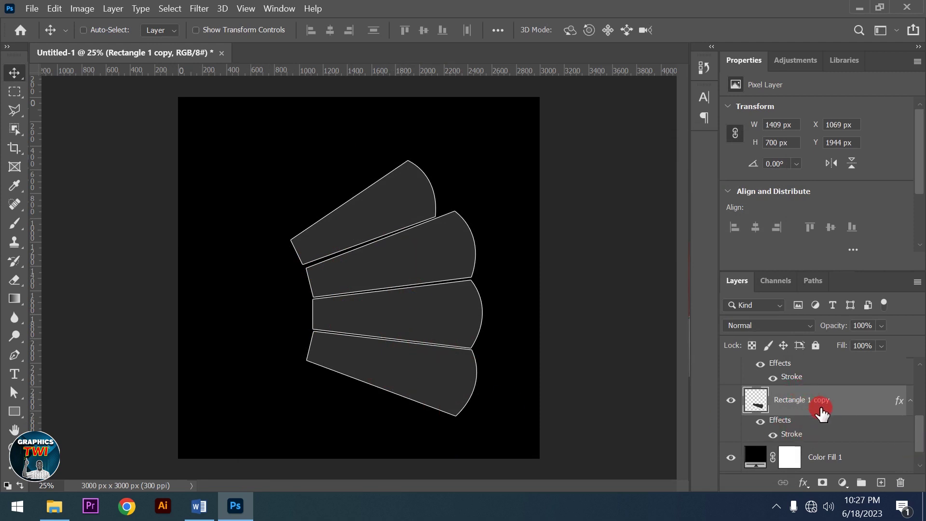
key(Down)
key(Down)
key(Down)
key(Down)
key(Down)
key(Down)
key(Down)
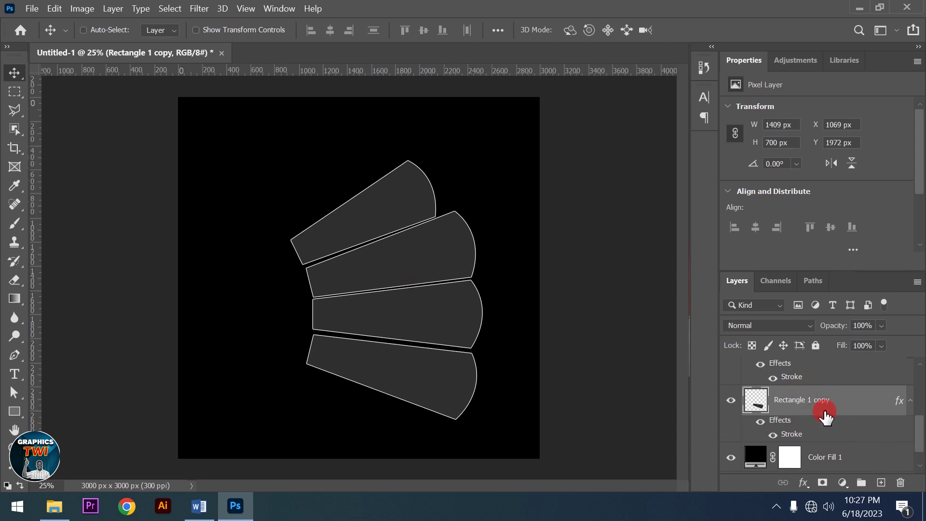
drag(912, 449, 915, 424)
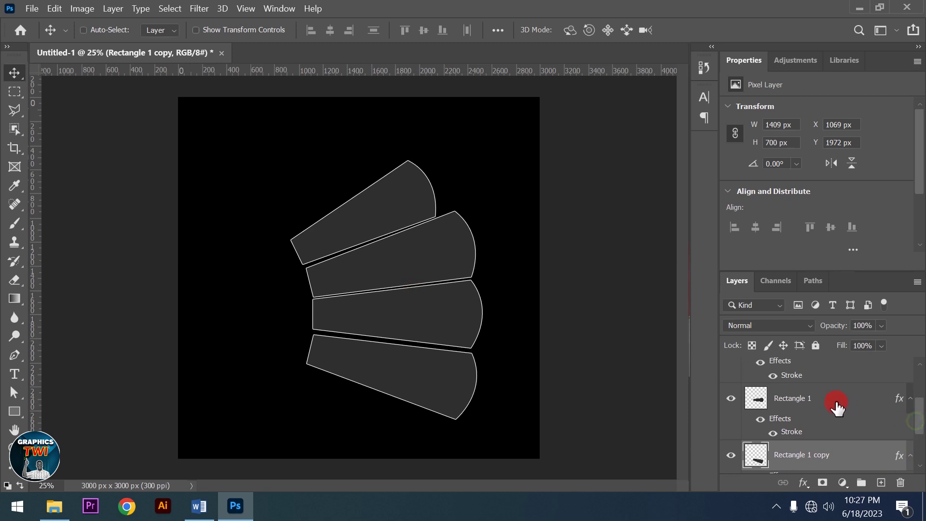
click(836, 405)
key(Down)
key(Down)
key(Down)
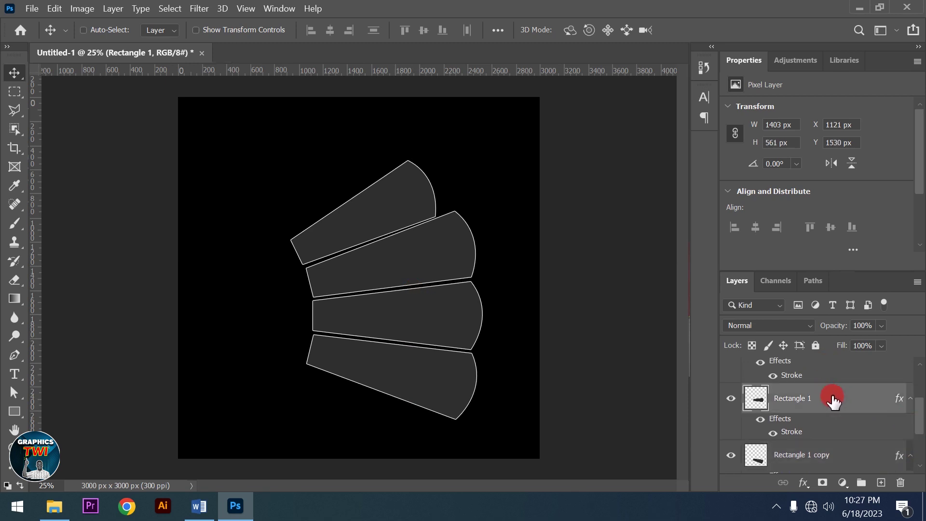
Step: Nudge Rectangle 1 copy 3 up and close the Properties tab group
drag(921, 416, 905, 366)
click(827, 381)
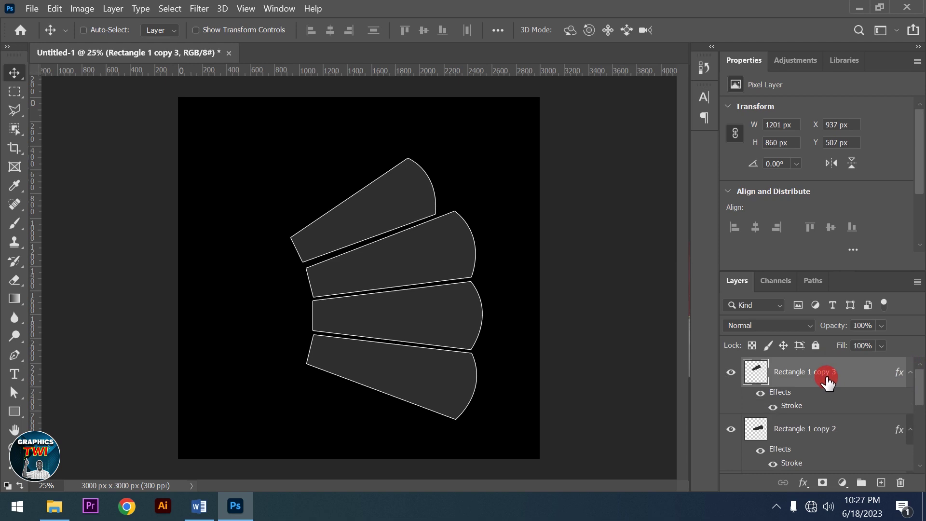
key(Up)
key(Up)
key(Up)
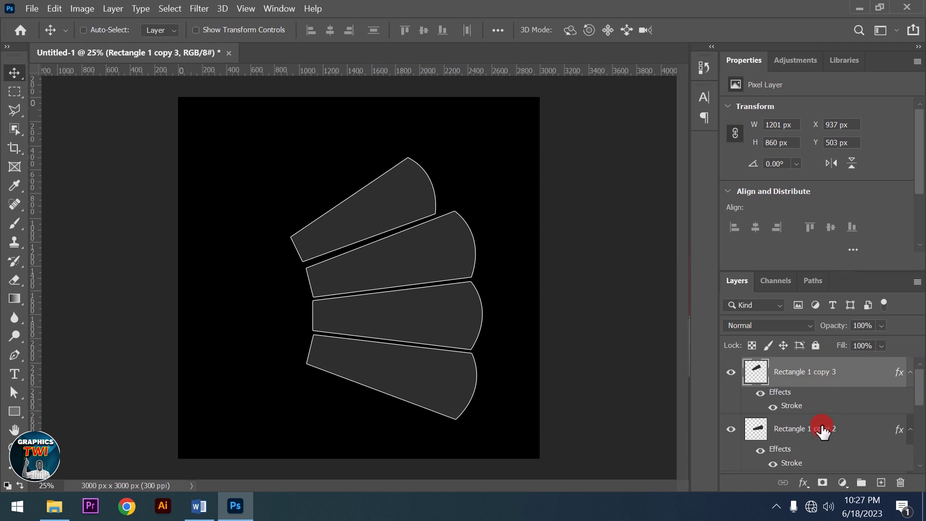
click(823, 432)
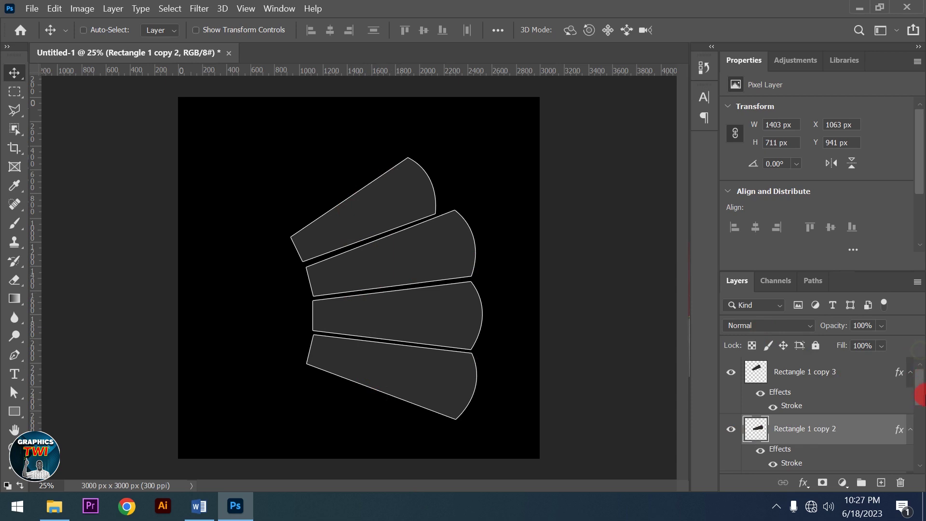
click(820, 385)
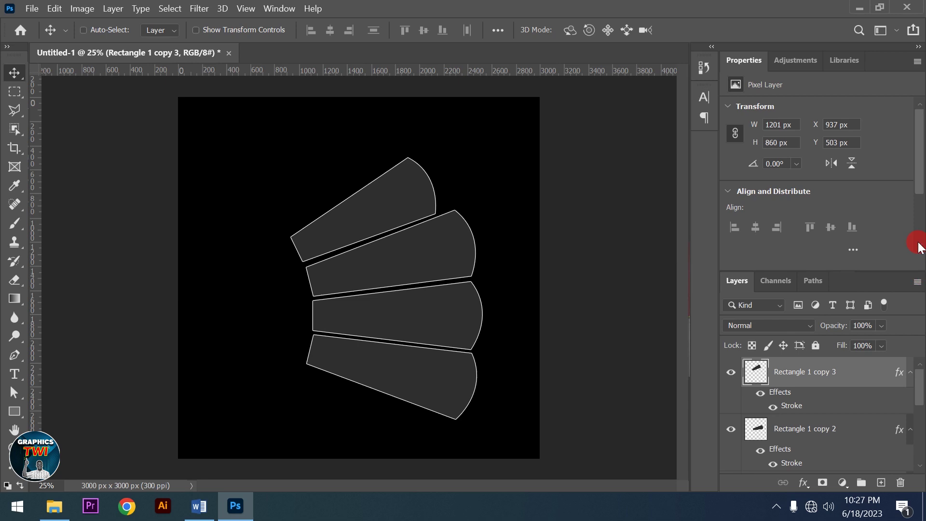
click(918, 62)
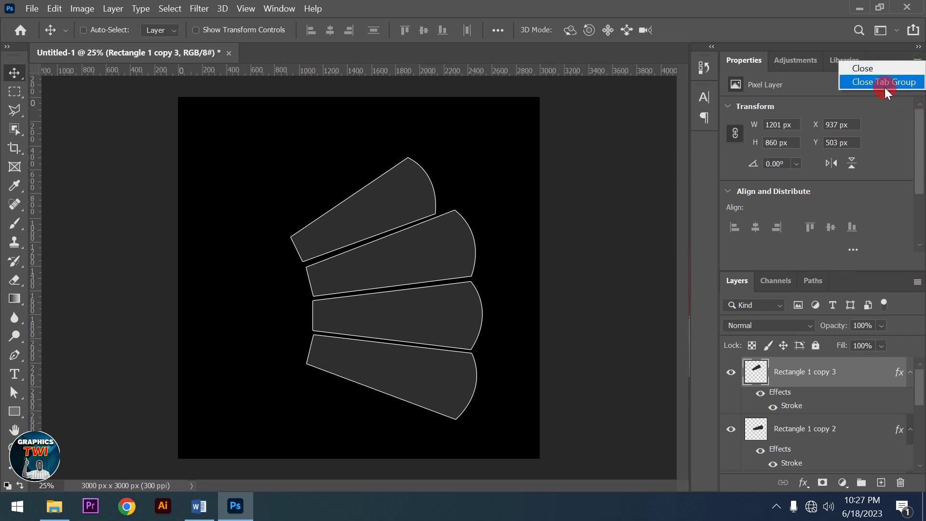
click(885, 82)
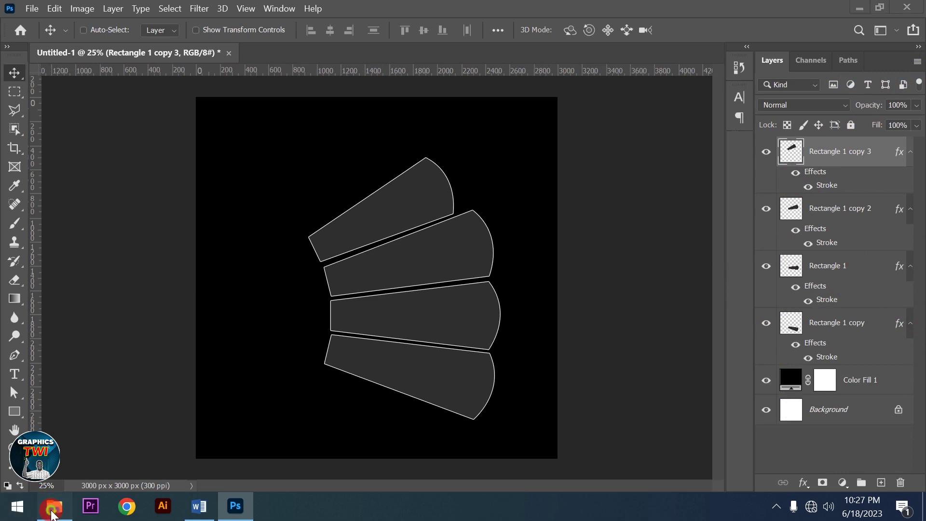
Step: Drag IMG-20221225-WA0020 from the LADIES folder onto the flyer, scale it to about 31%, and move it above the top blade
click(52, 506)
double_click(344, 229)
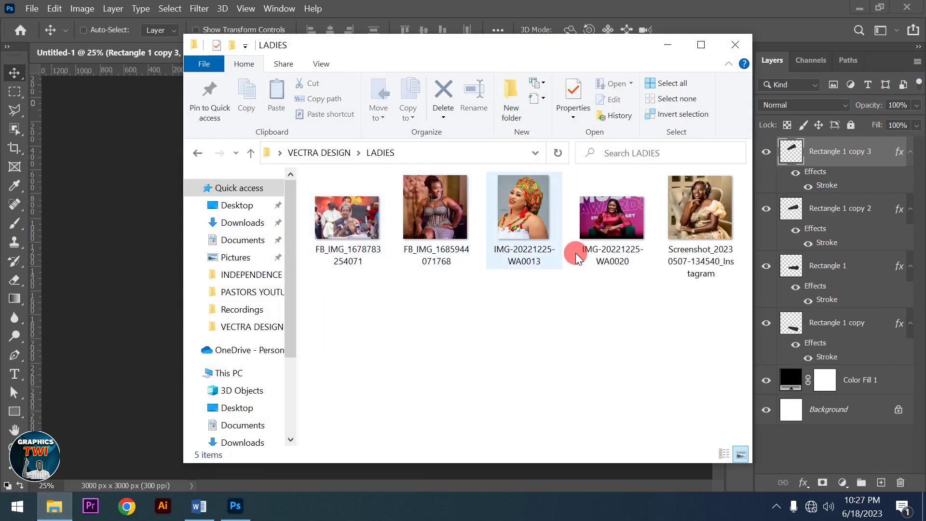
click(610, 224)
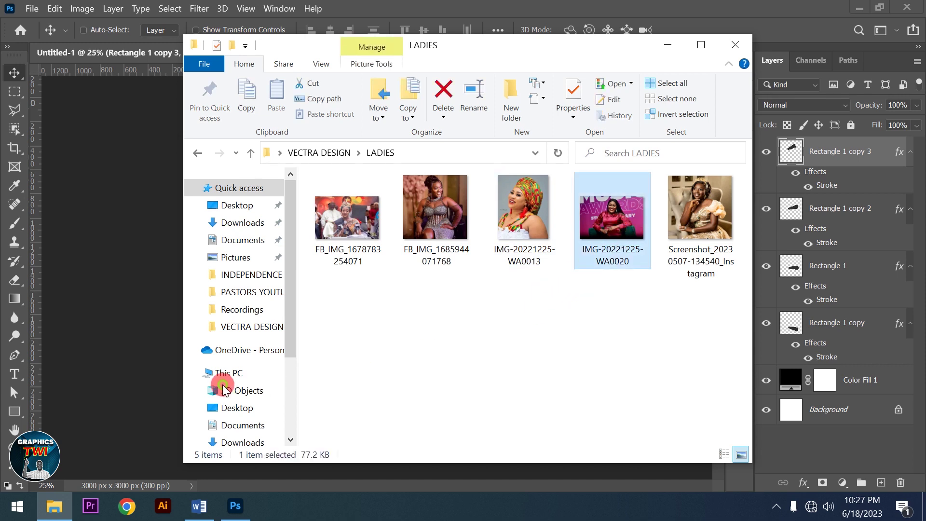
click(152, 360)
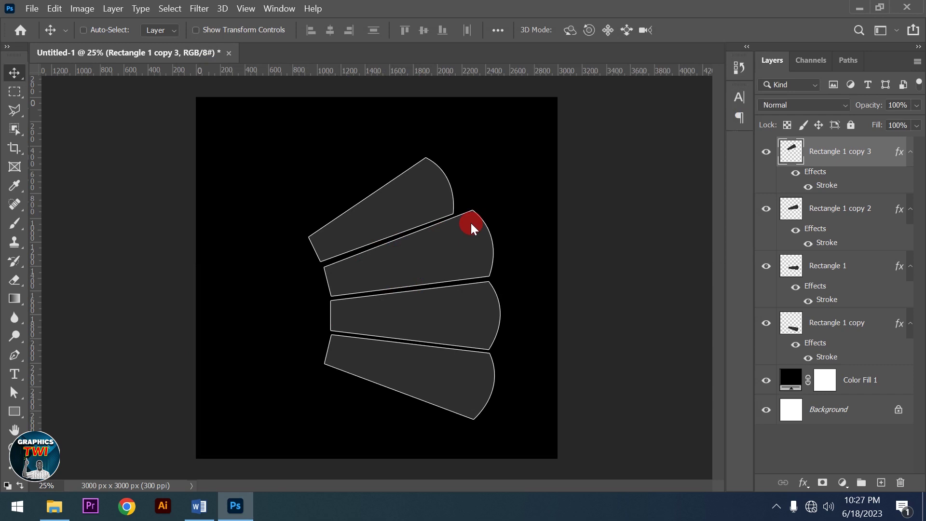
drag(471, 223, 473, 227)
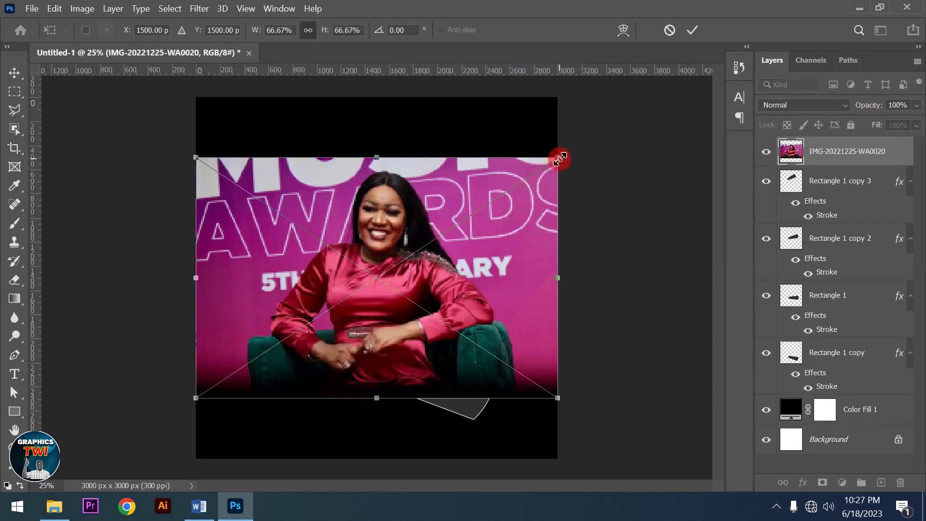
drag(560, 159, 464, 223)
mouse_move(445, 278)
mouse_down()
mouse_move(436, 205)
mouse_move(444, 205)
mouse_up()
click(693, 33)
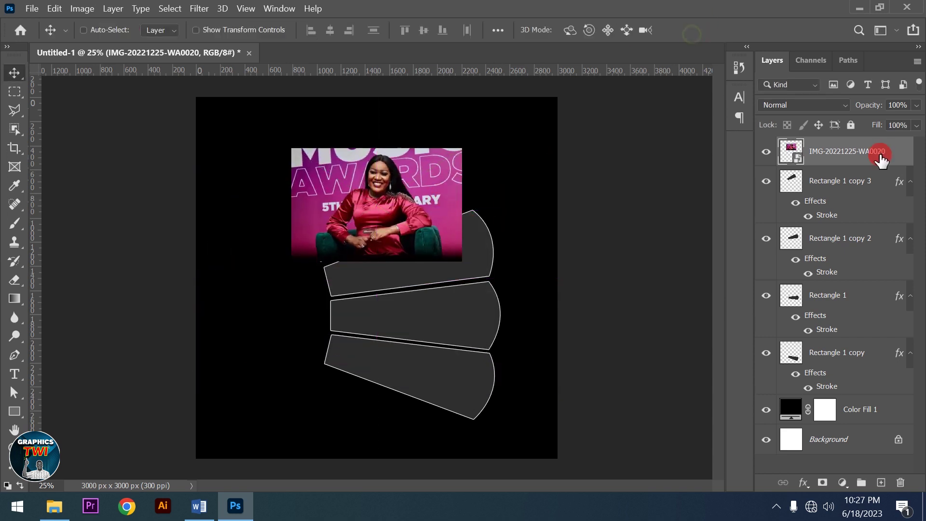
Step: Clip the portrait into the top blade, enlarge it slightly and shift it into place
right_click(875, 152)
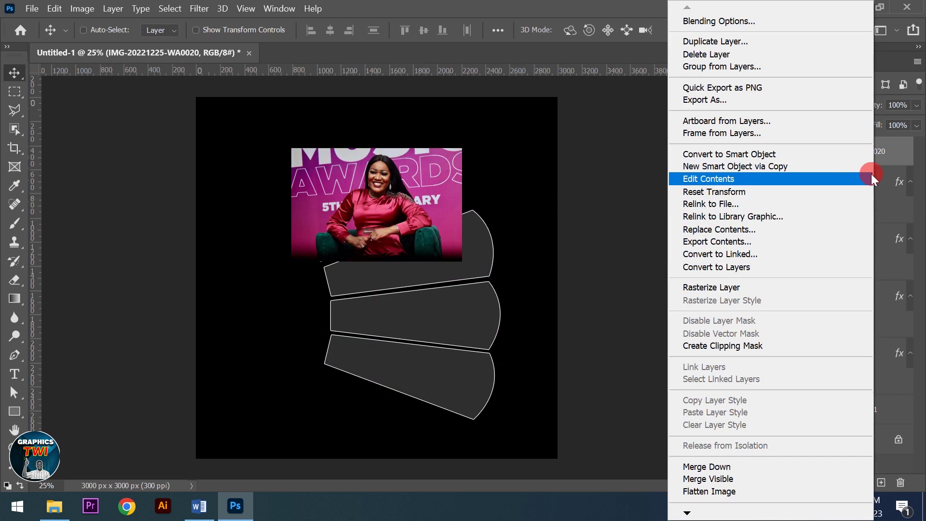
click(885, 152)
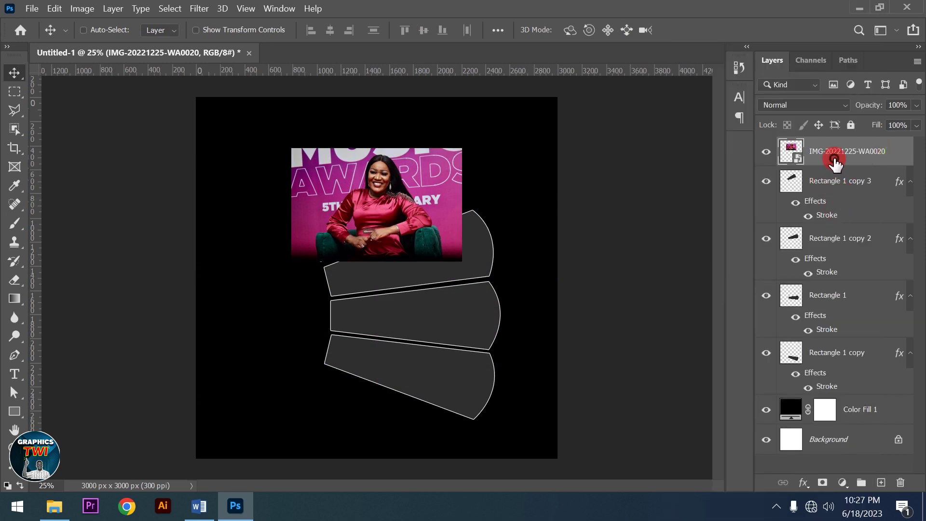
right_click(833, 166)
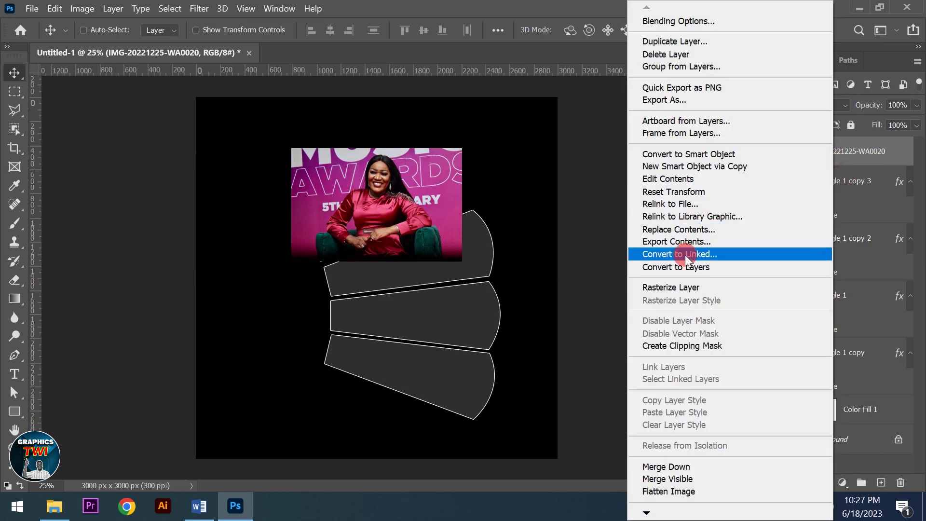
click(687, 346)
mouse_move(395, 218)
mouse_down()
mouse_move(427, 227)
mouse_move(434, 214)
mouse_move(424, 203)
mouse_up()
key(ctrl)
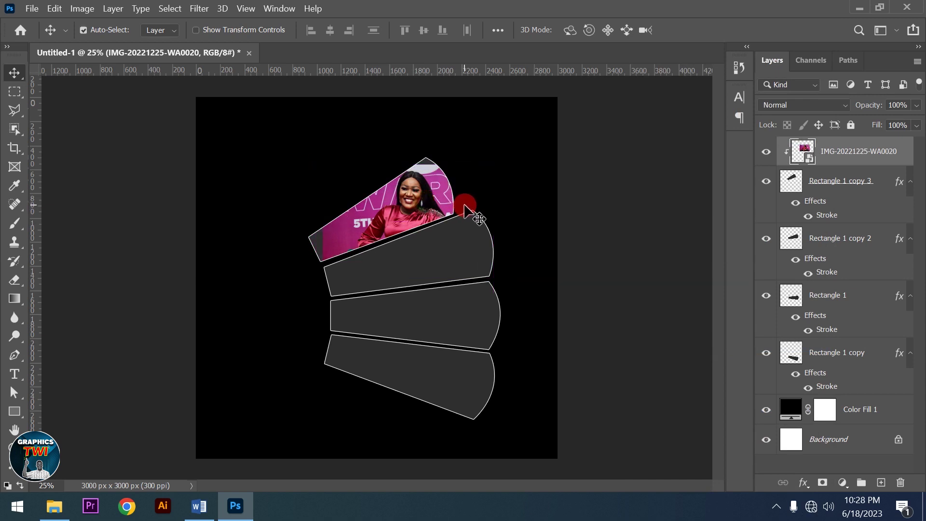
key(ctrl+t)
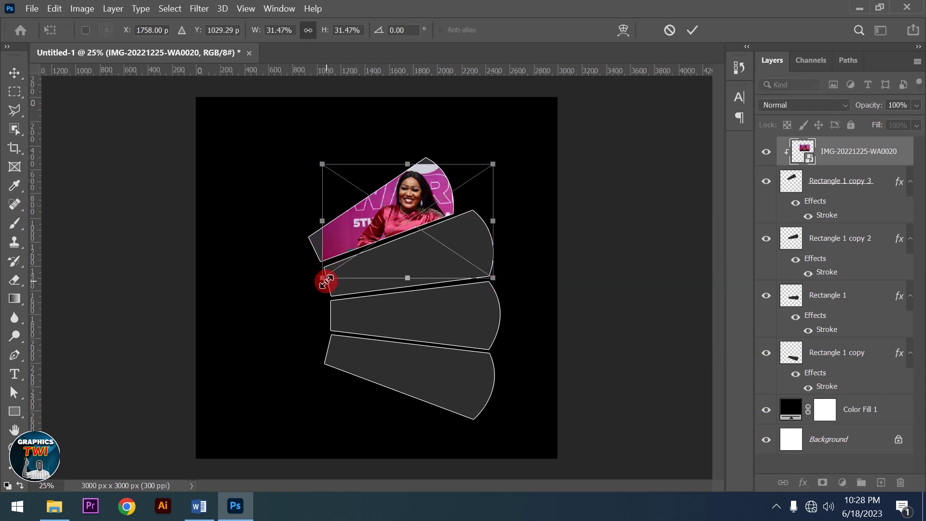
drag(323, 282, 310, 291)
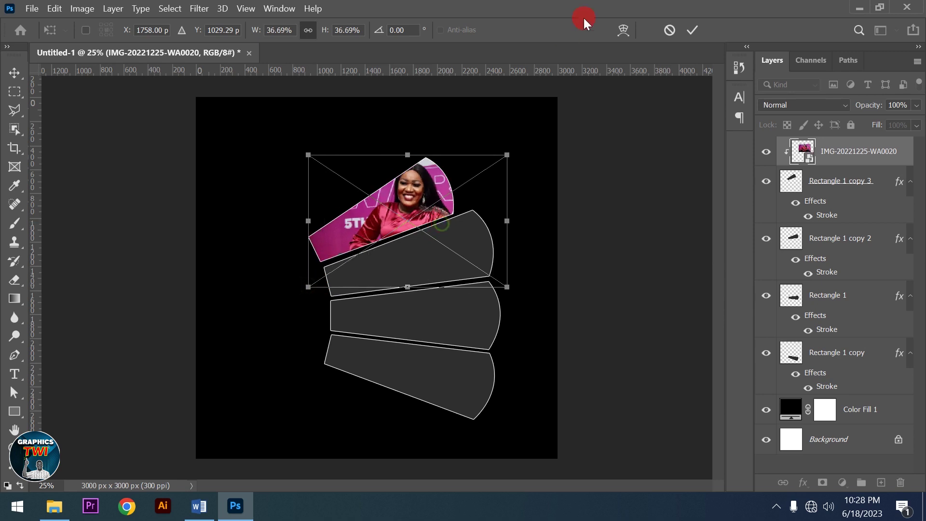
click(696, 29)
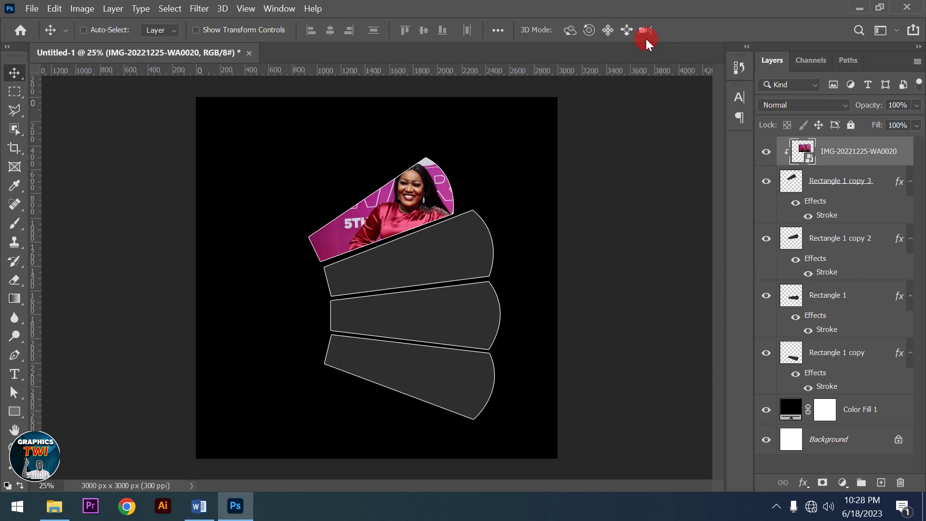
drag(403, 220, 407, 220)
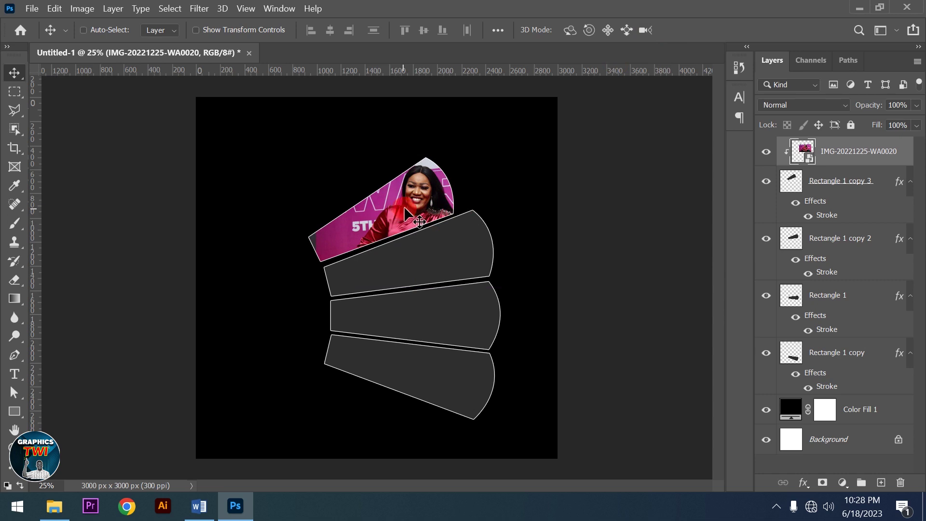
Step: Group the portrait with the Rectangle 1 copy 3 blade as a group named 1
click(404, 172)
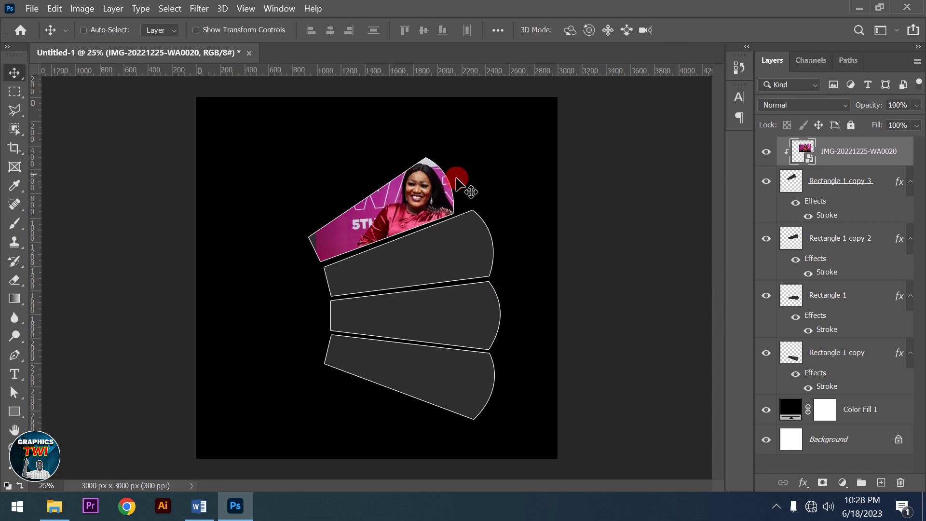
click(853, 154)
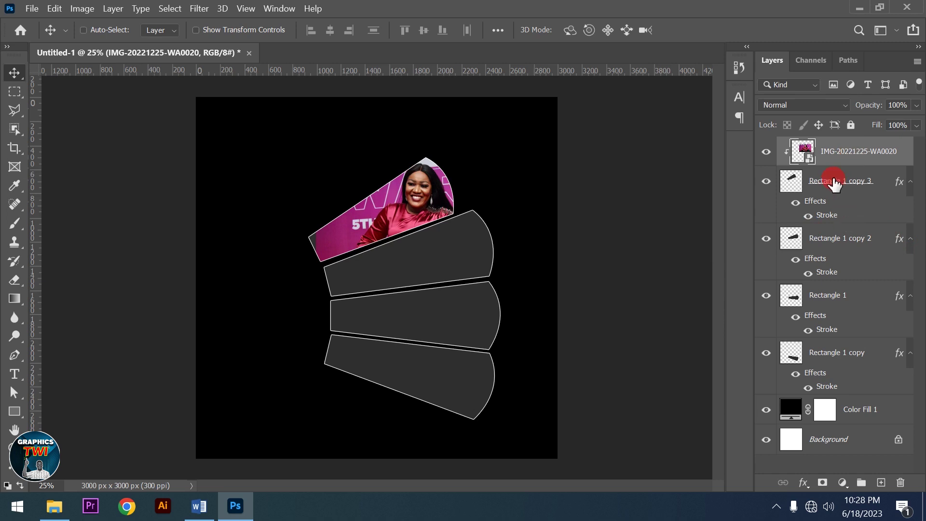
ctrl+click(839, 170)
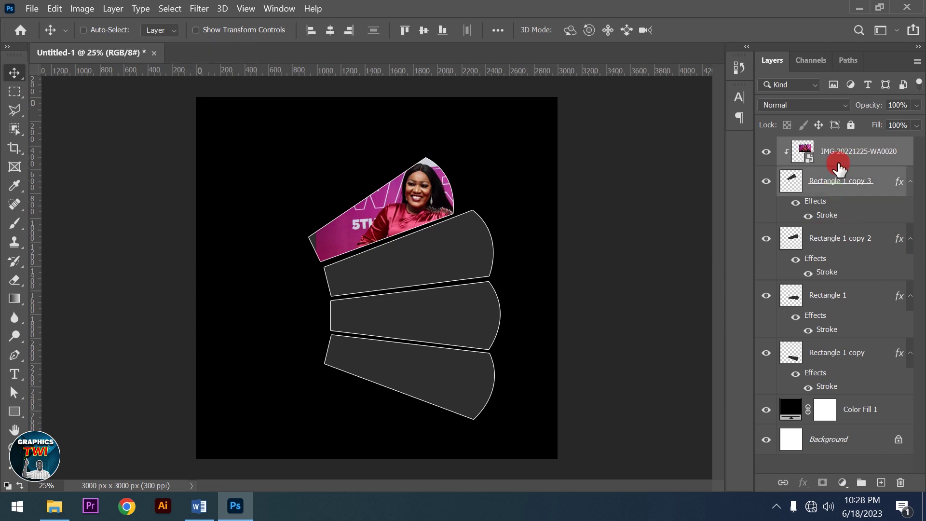
key(ctrl+g)
double_click(821, 146)
text(1)
click(862, 147)
click(872, 165)
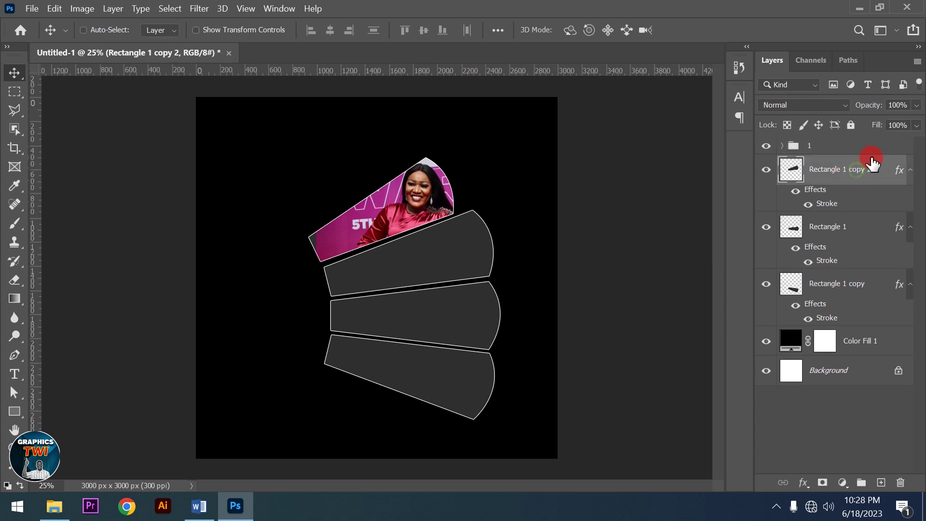
click(56, 505)
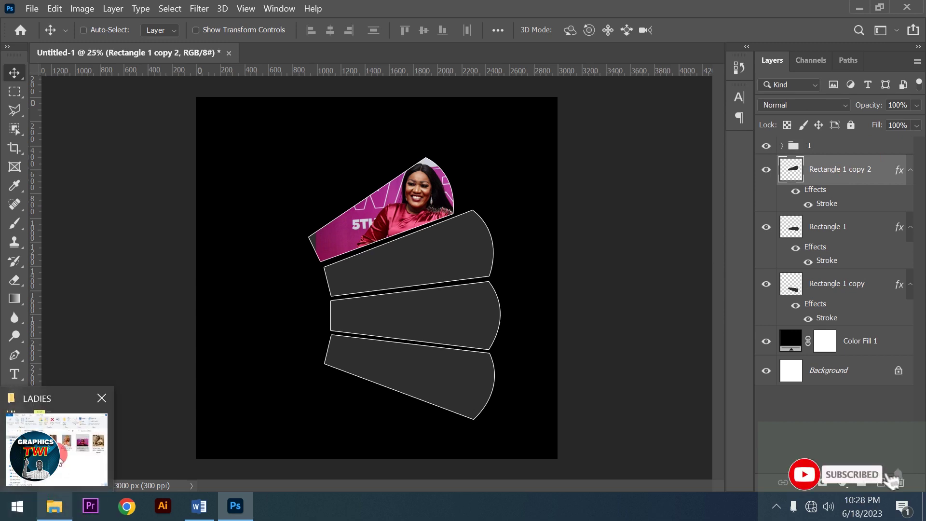
click(60, 462)
click(332, 246)
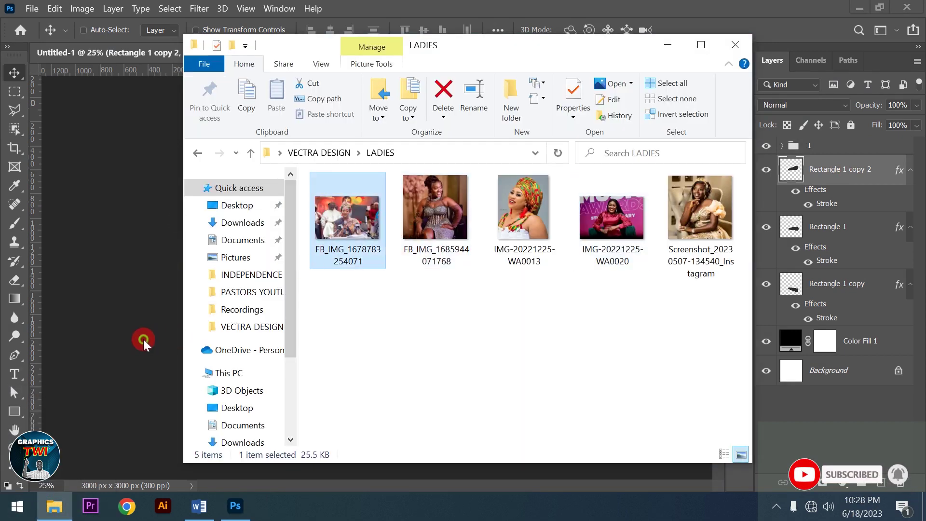
click(151, 295)
drag(465, 302, 467, 300)
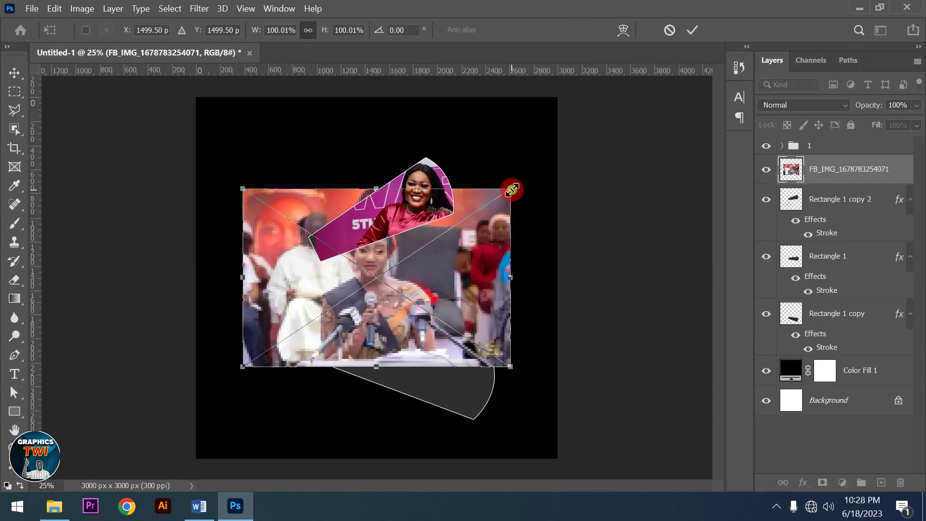
drag(511, 190, 477, 211)
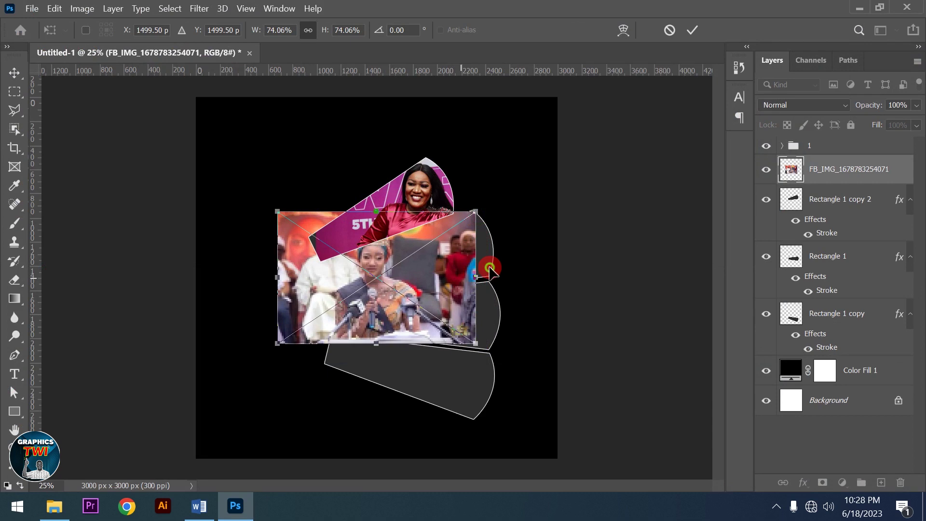
drag(490, 269, 543, 239)
click(693, 30)
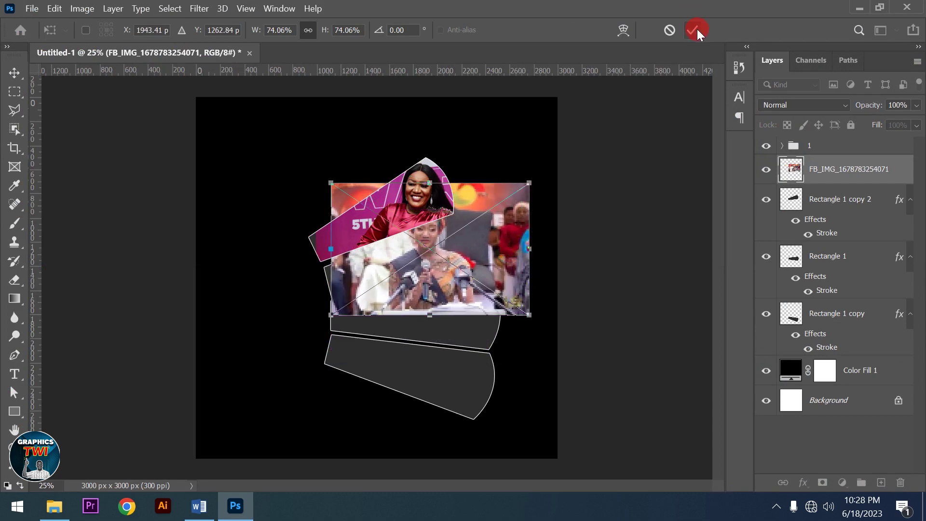
Step: Clip the photo into the second blade and resize it to about 83%, framing the crowned woman
right_click(858, 169)
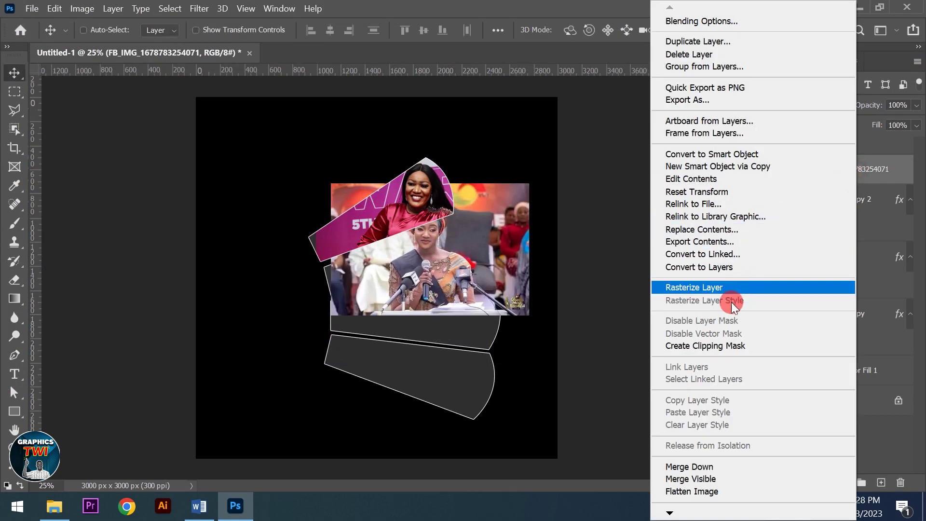
click(696, 345)
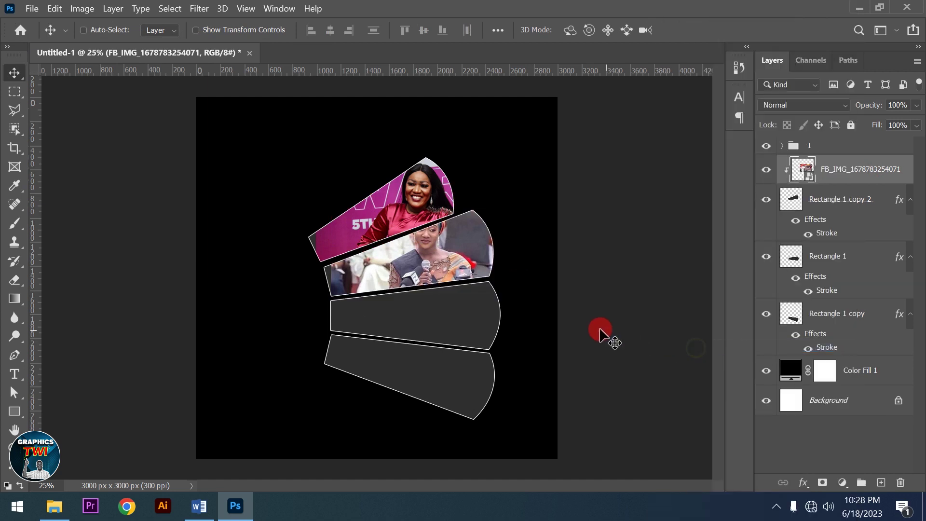
drag(453, 278, 460, 284)
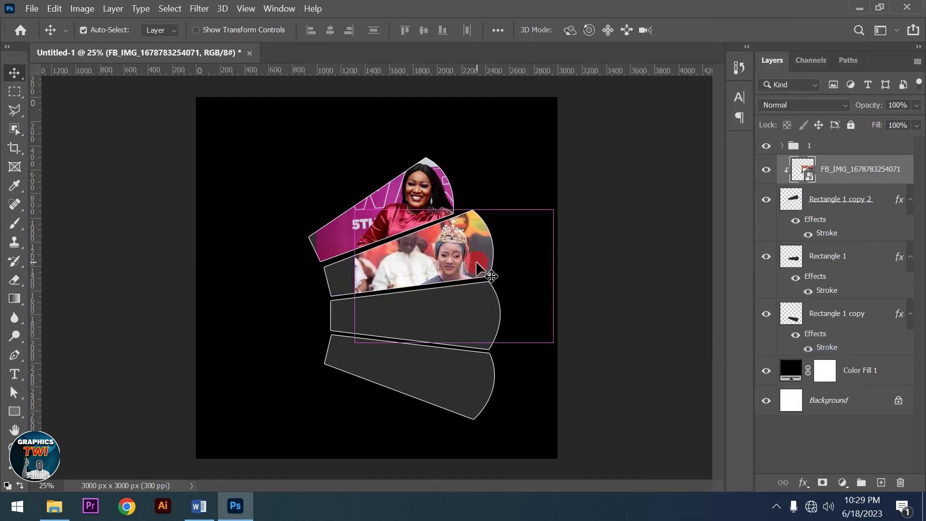
key(ctrl+t)
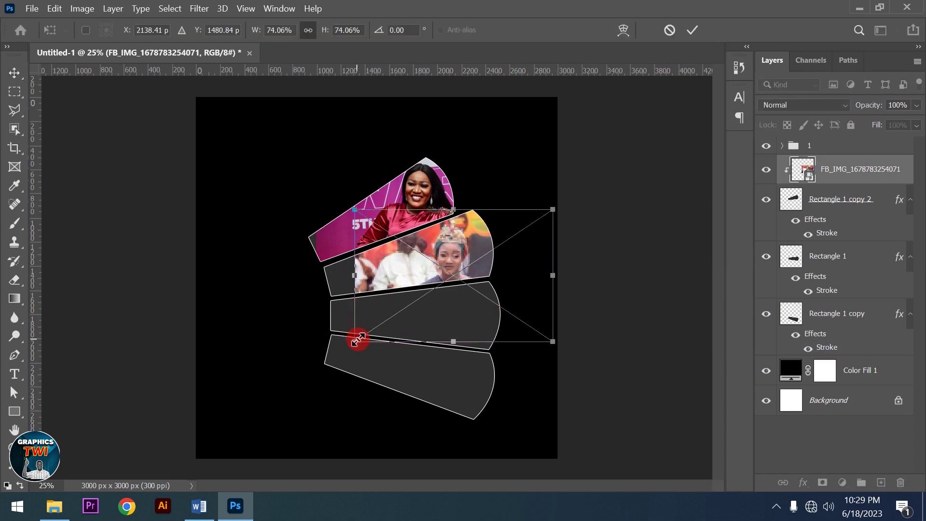
drag(358, 341, 335, 344)
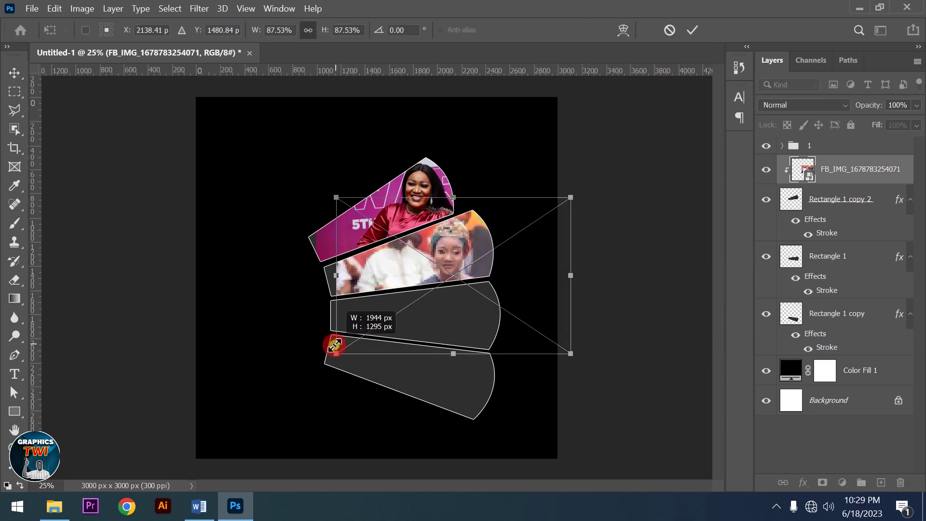
drag(424, 306, 450, 274)
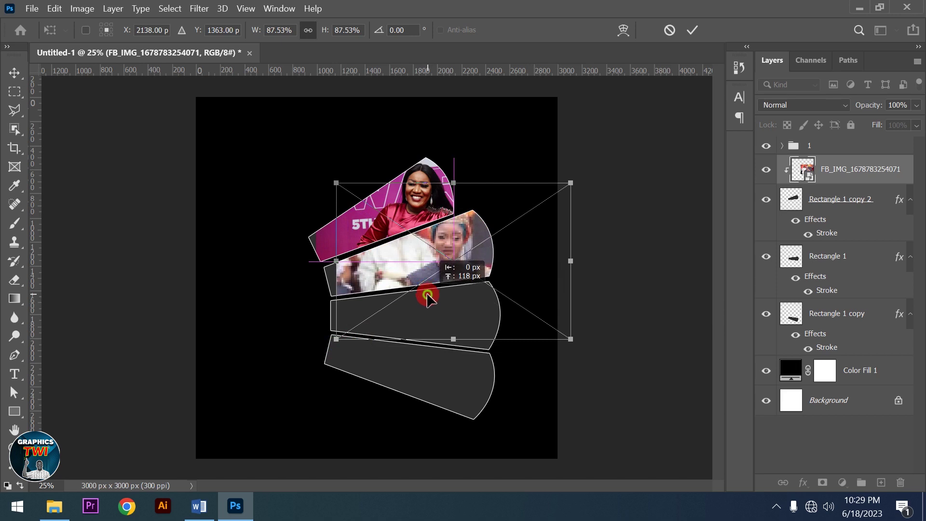
drag(537, 262, 532, 269)
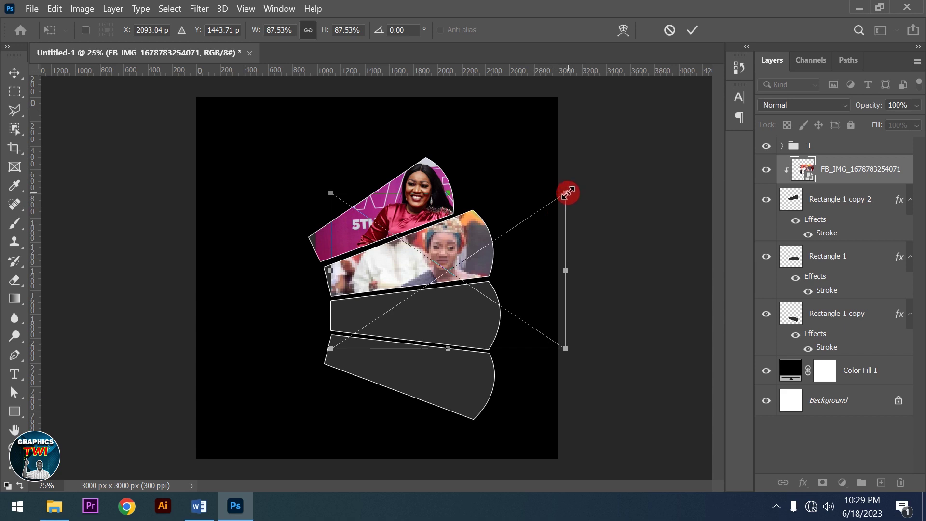
drag(568, 193, 559, 192)
drag(538, 238, 541, 248)
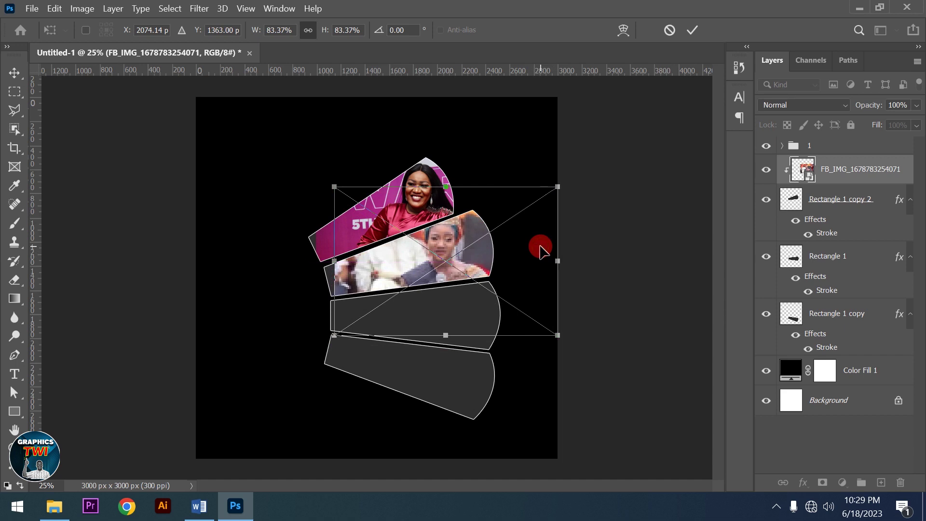
drag(539, 244, 539, 247)
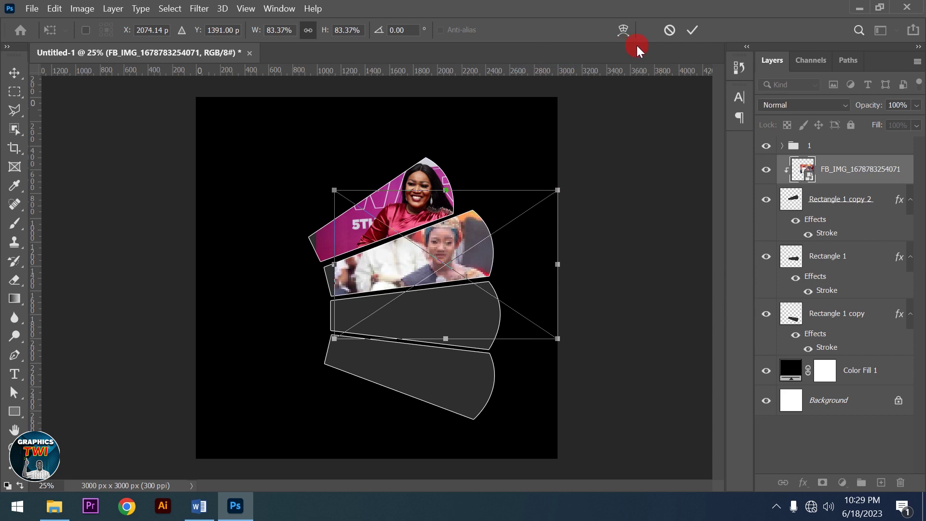
click(694, 31)
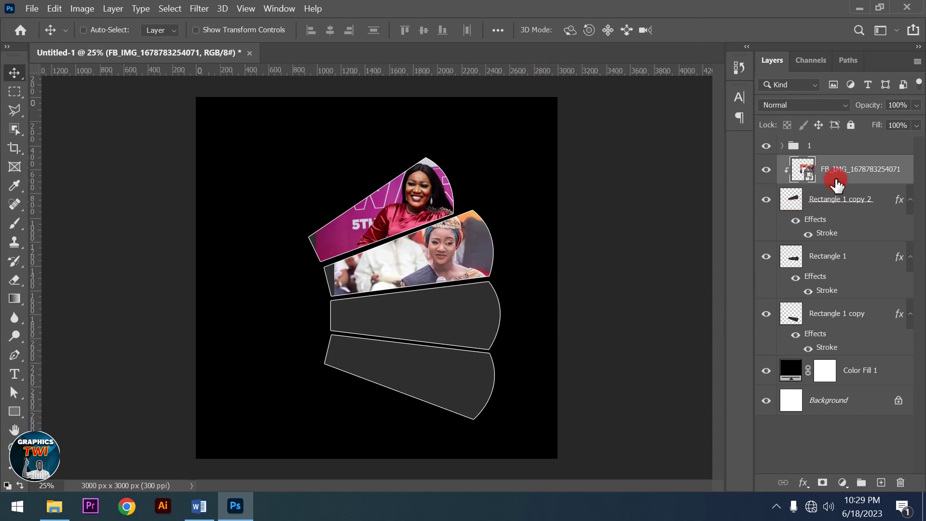
Step: Group the photo with Rectangle 1 copy 2 as a group named 2
click(844, 207)
ctrl+click(834, 179)
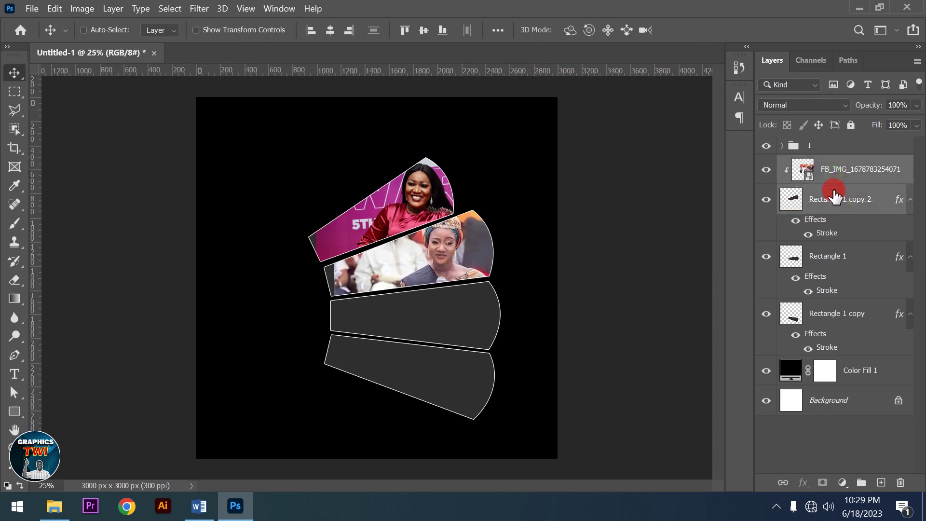
key(ctrl+g)
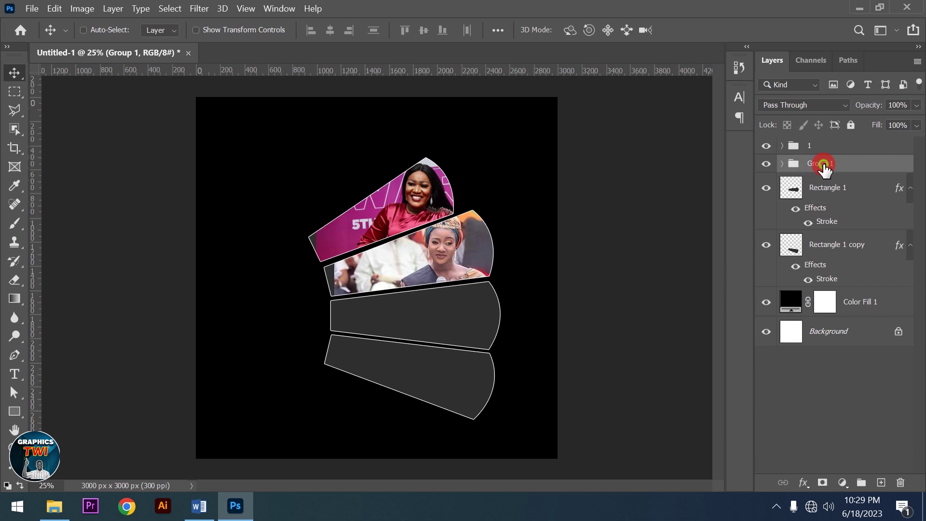
double_click(823, 164)
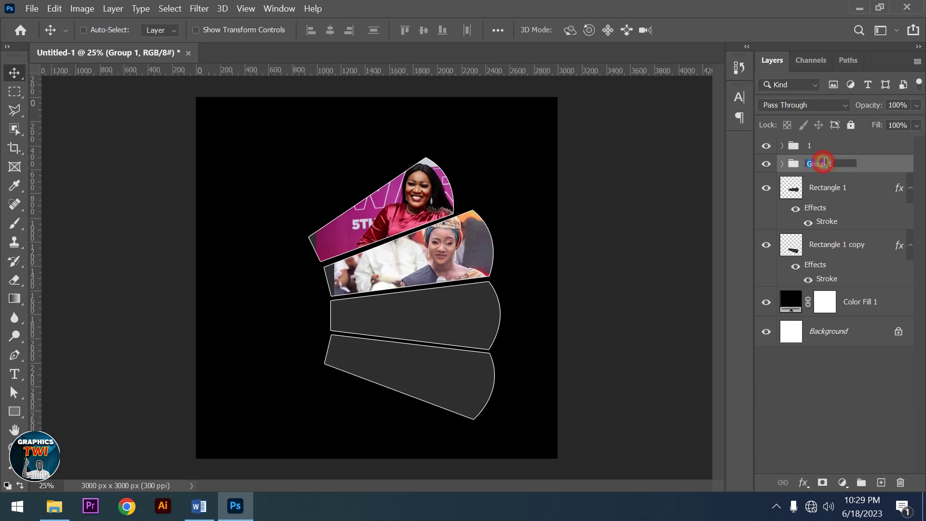
text(2)
key(Return)
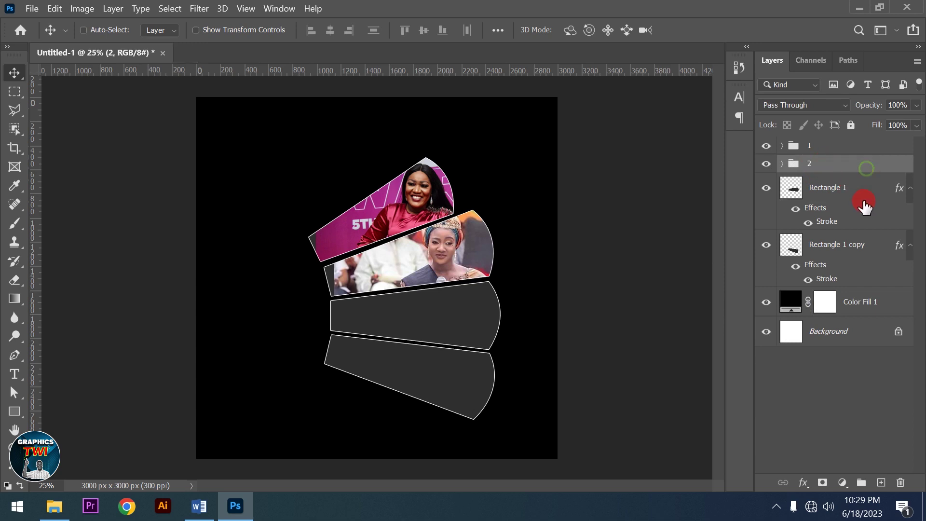
click(856, 188)
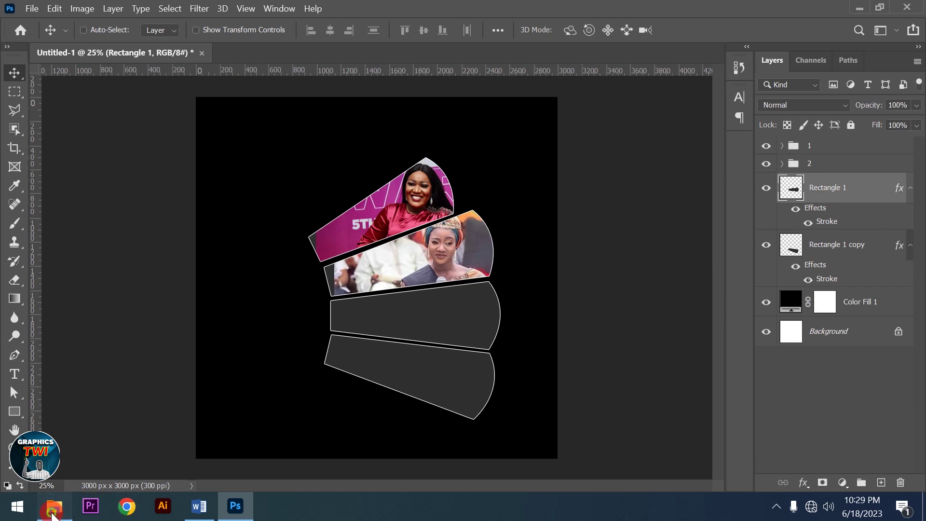
Step: Place the Instagram screenshot portrait, flipped horizontally and scaled to about half, over the third blade
click(54, 506)
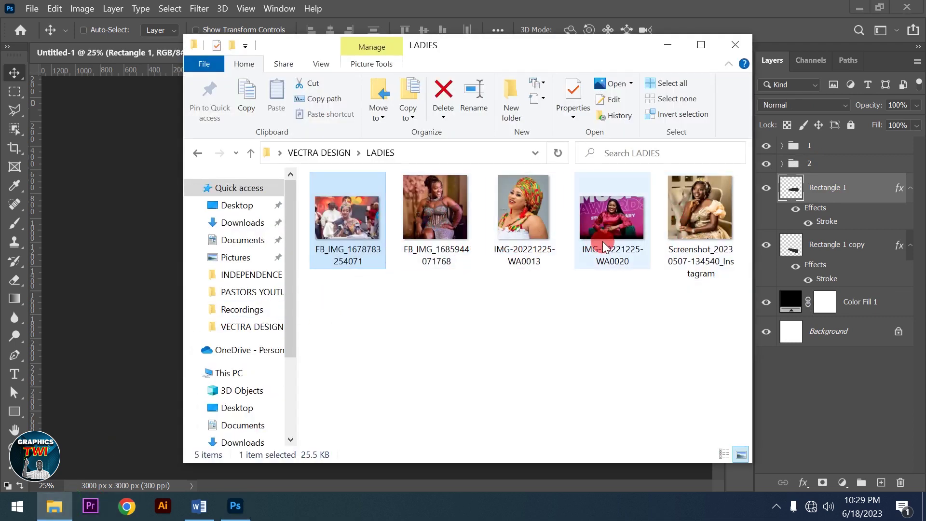
click(706, 216)
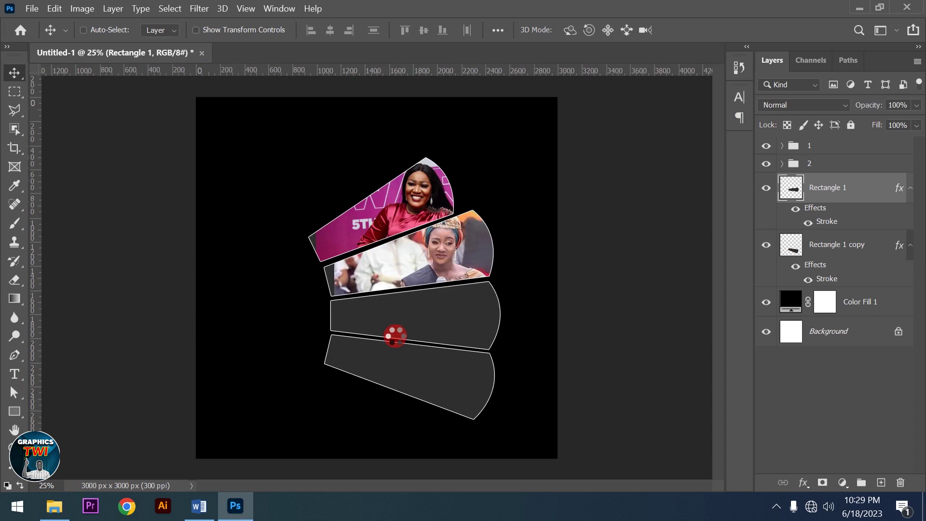
drag(117, 342, 436, 357)
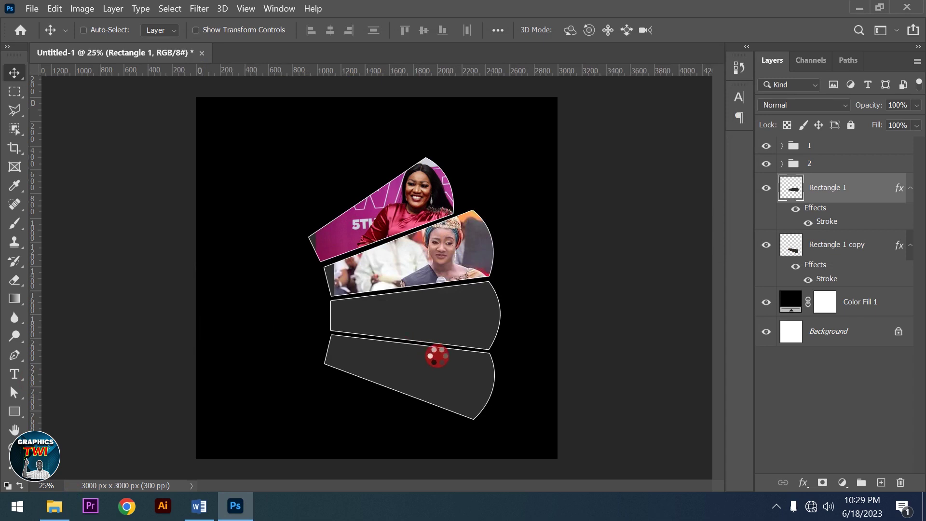
right_click(463, 286)
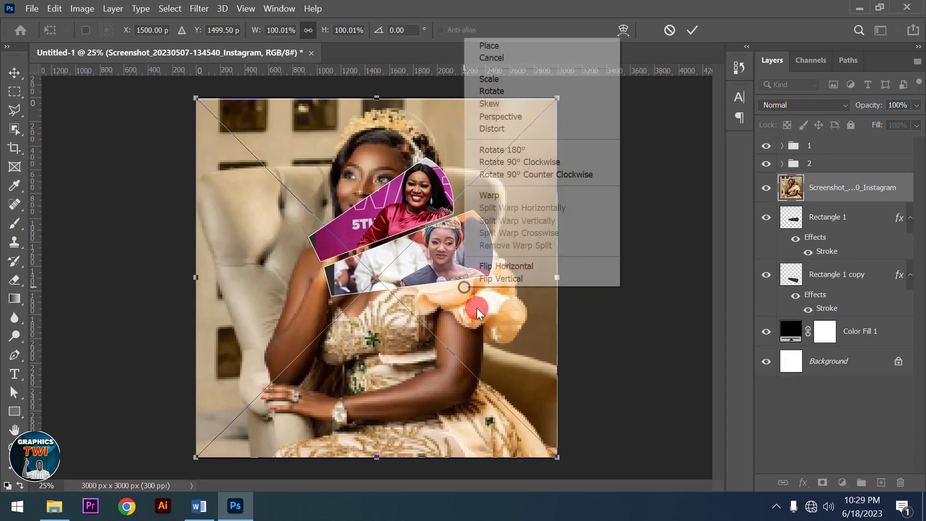
click(534, 271)
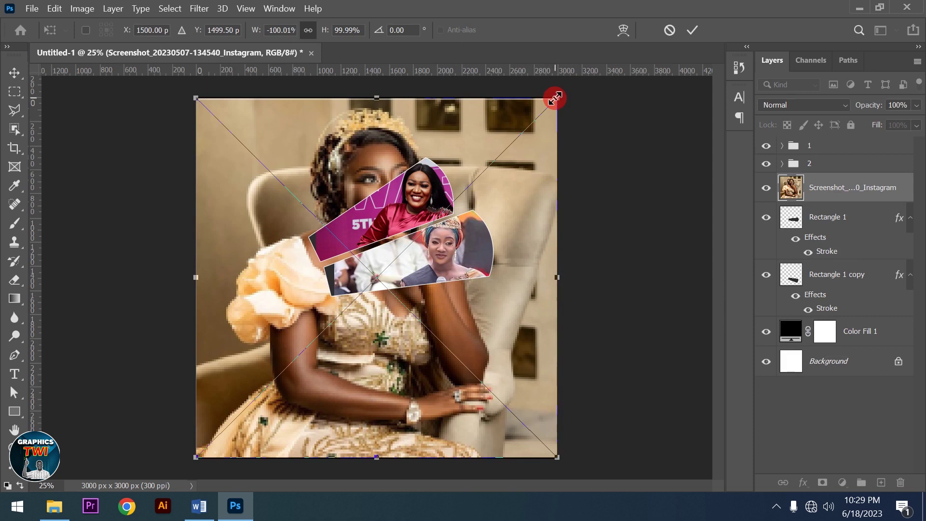
drag(555, 98, 474, 182)
mouse_move(427, 332)
mouse_down()
mouse_move(487, 355)
mouse_move(464, 341)
mouse_up()
click(697, 39)
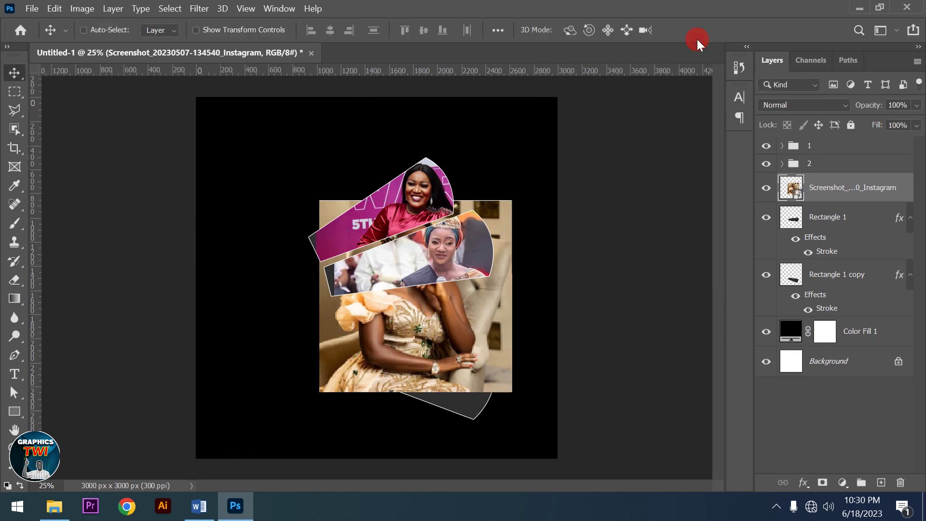
Step: Clip the portrait into the third blade and shrink it to about 44%
right_click(832, 195)
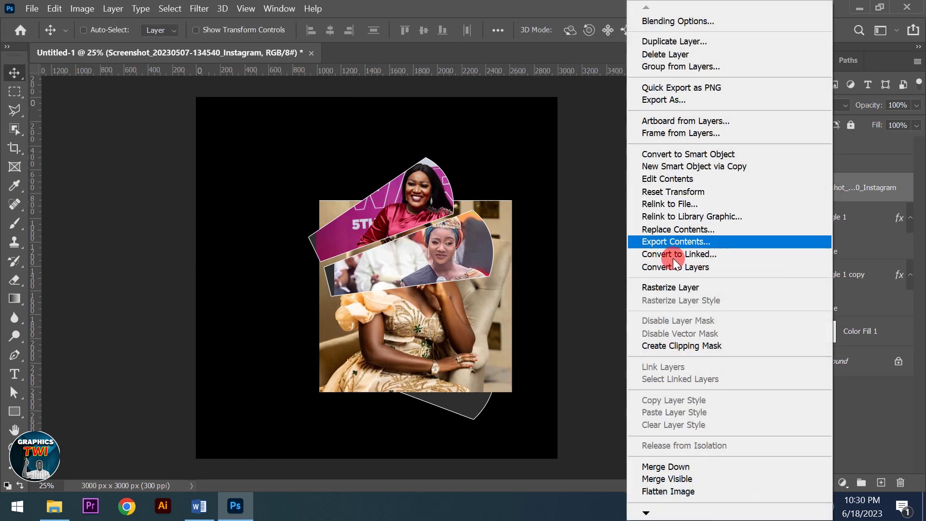
click(687, 343)
drag(448, 317, 484, 323)
key(ctrl+t)
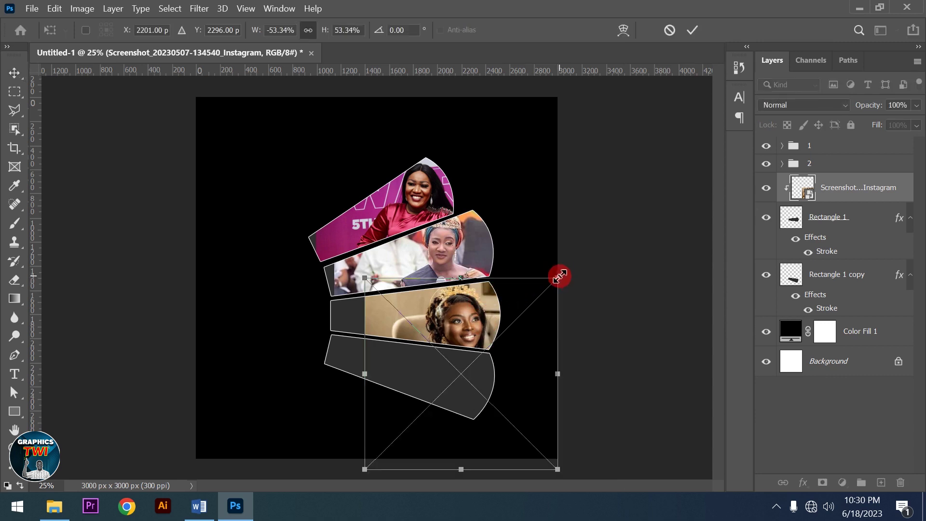
drag(560, 276, 531, 277)
mouse_move(440, 368)
mouse_down()
mouse_move(425, 355)
mouse_move(497, 334)
mouse_up()
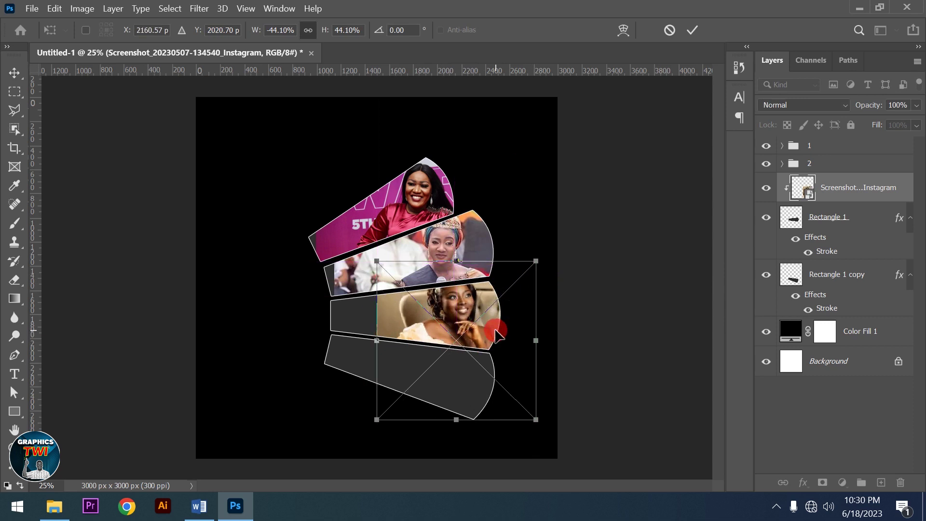
mouse_move(496, 330)
mouse_down()
mouse_move(484, 340)
mouse_move(493, 346)
mouse_up()
Step: Fine-tune the portrait to about 46.5%, slide it left in the blade, and select Rectangle 1 too
key(Up)
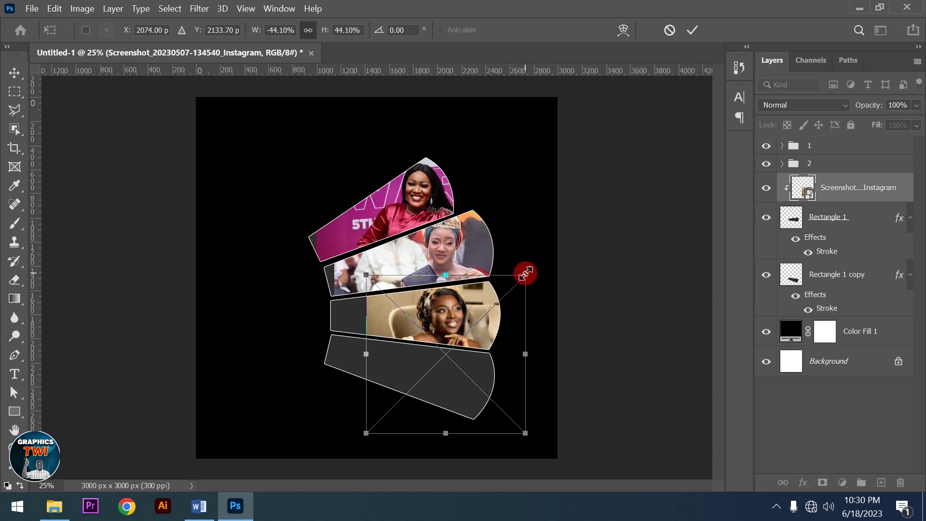
drag(525, 273, 533, 271)
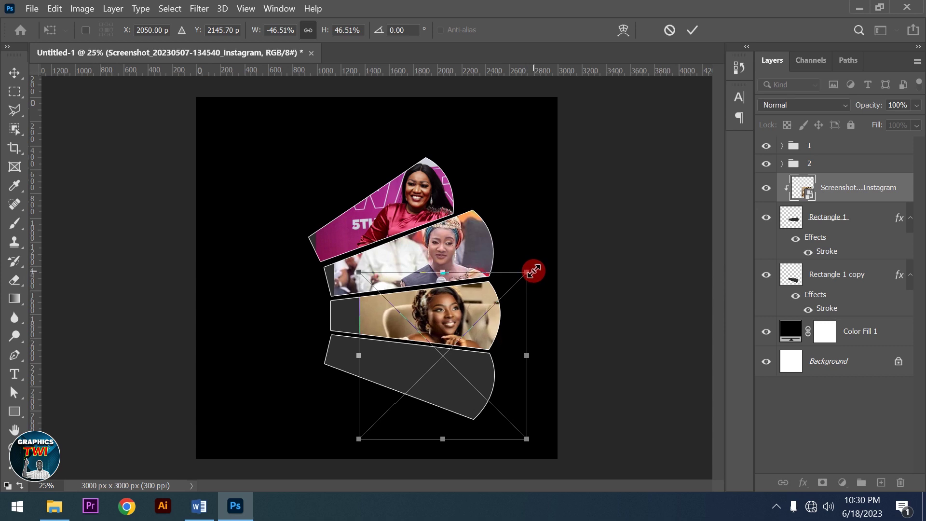
key(Left)
drag(533, 271, 531, 270)
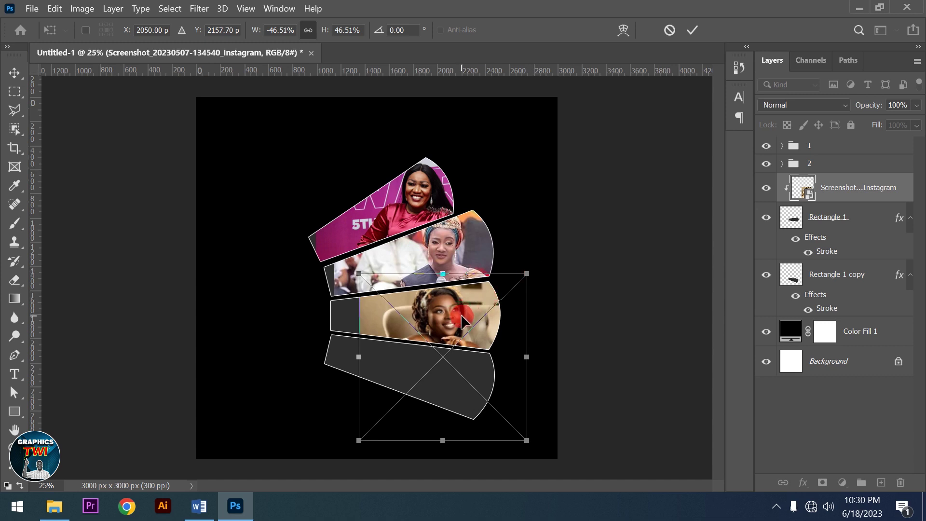
key(Left)
key(Left)
key(Left)
key(Left)
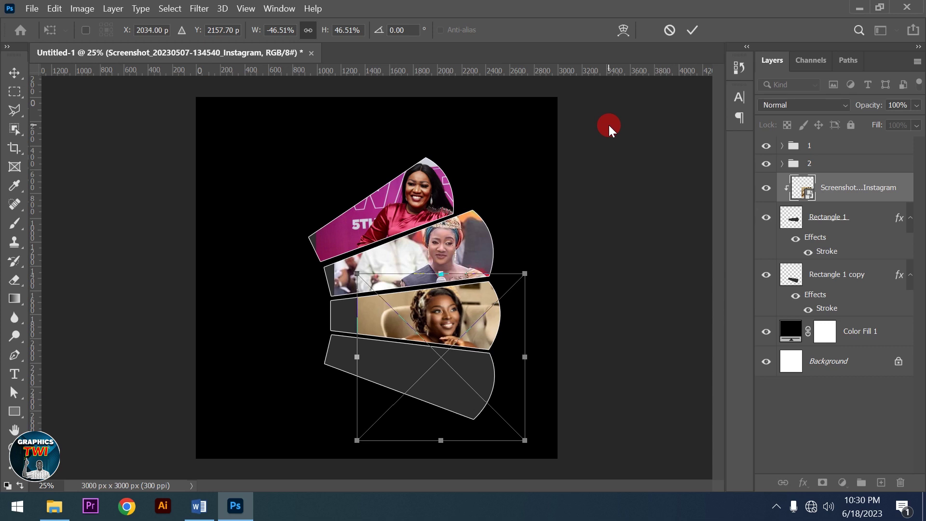
click(697, 30)
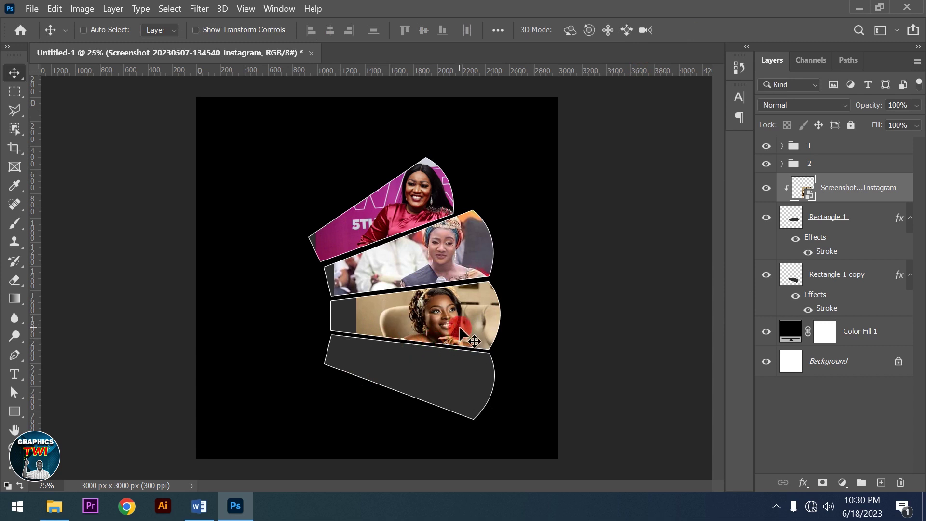
mouse_move(459, 326)
mouse_down()
mouse_move(328, 328)
mouse_move(348, 334)
mouse_up()
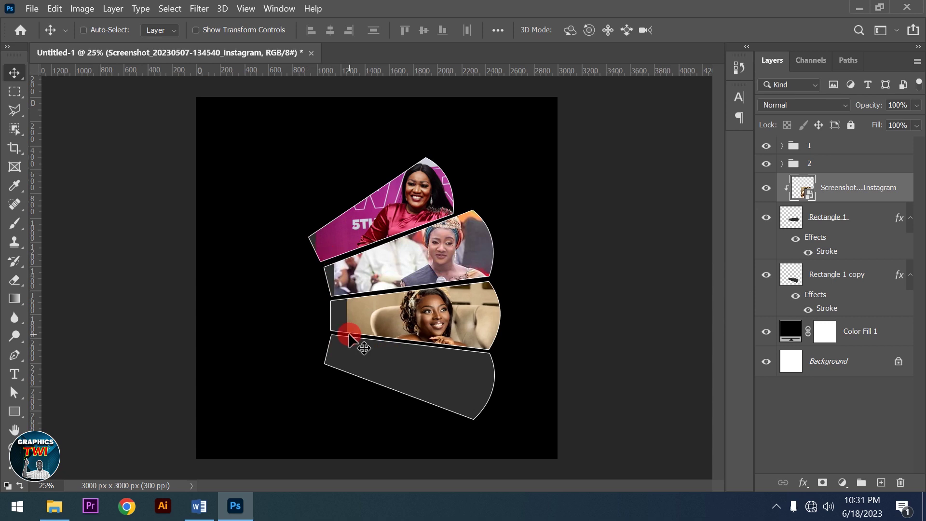
drag(348, 333, 348, 333)
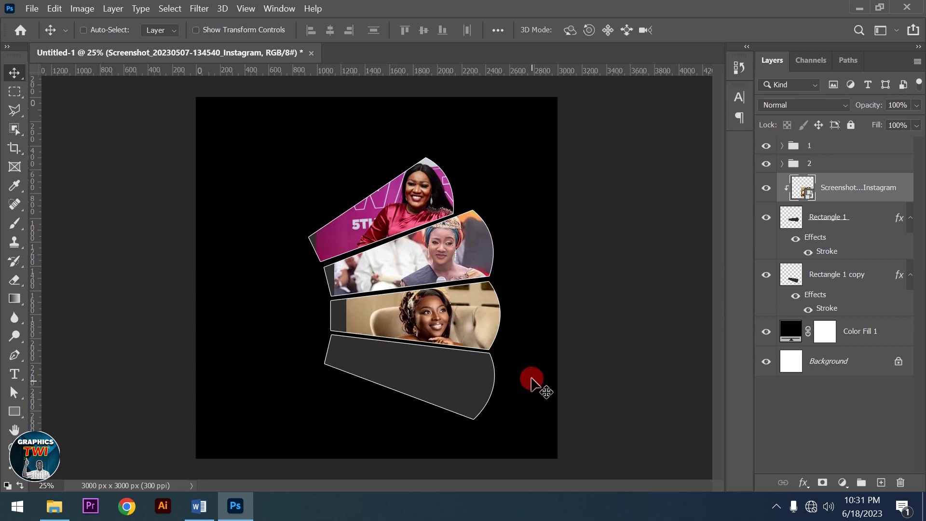
ctrl+click(840, 223)
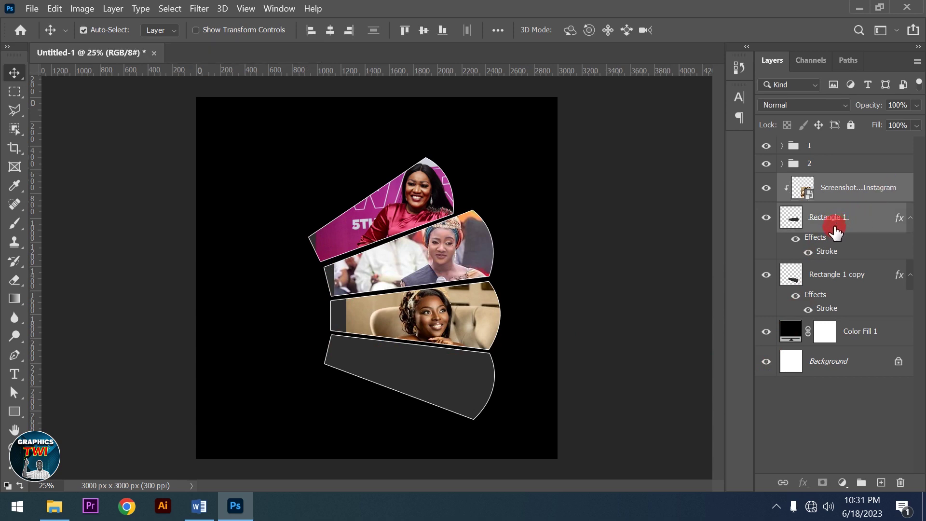
Step: Group the Instagram screenshot portrait and Rectangle 1 blade as a group named 3
key(ctrl+g)
double_click(814, 182)
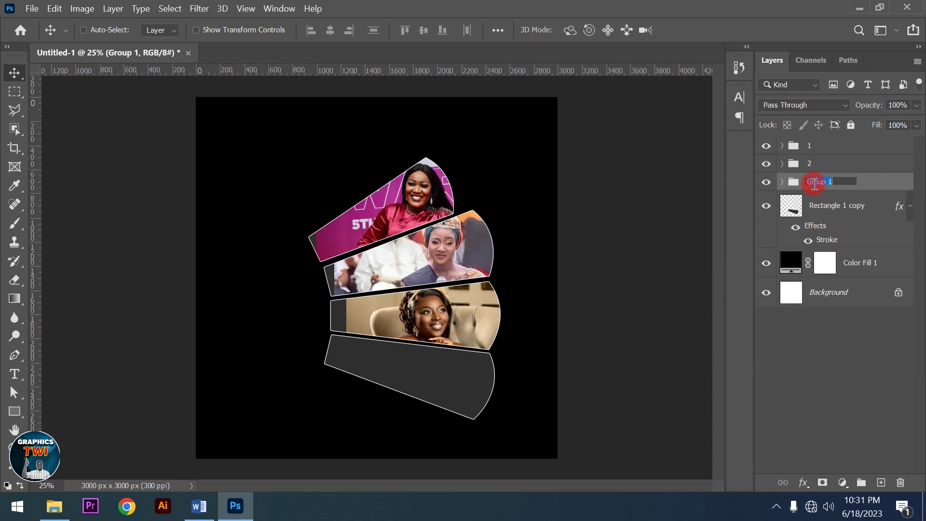
text(3)
click(864, 215)
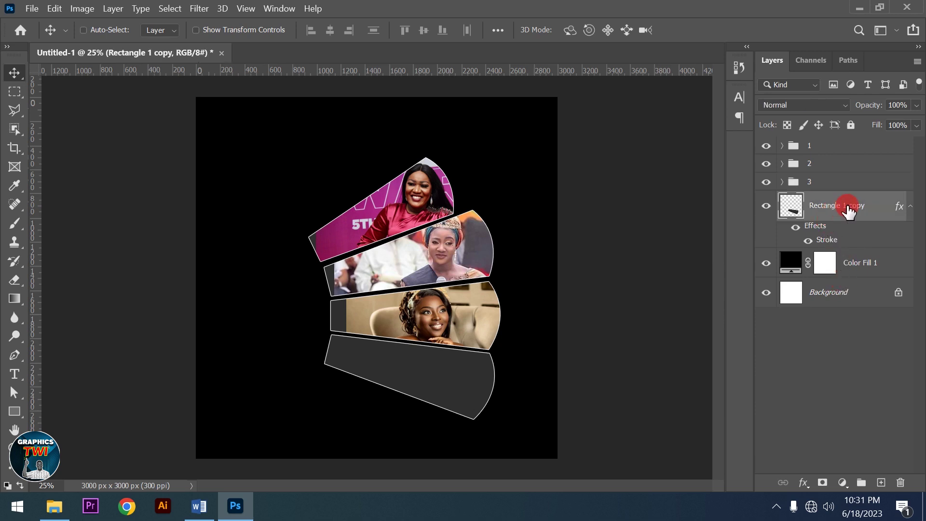
click(54, 506)
mouse_move(436, 217)
mouse_down()
mouse_move(207, 362)
mouse_move(146, 380)
mouse_move(211, 354)
mouse_up()
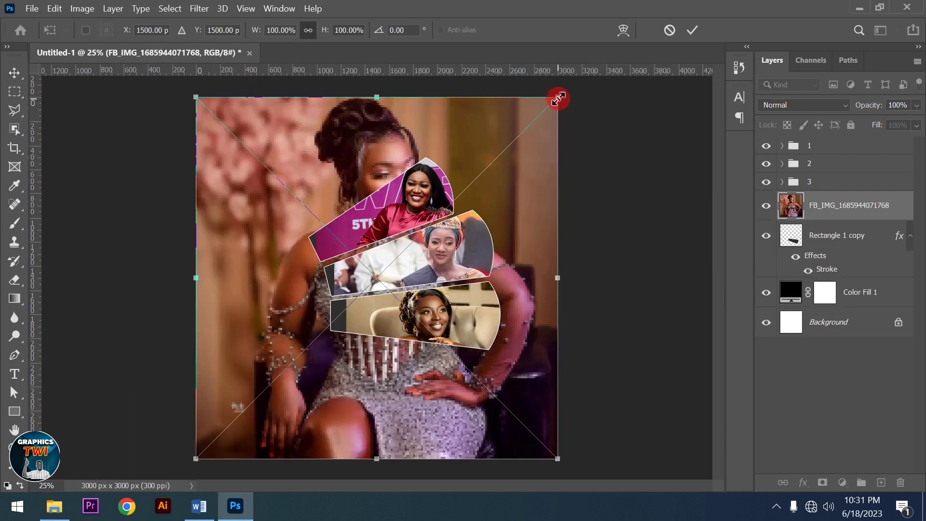
drag(558, 98, 511, 222)
mouse_move(328, 215)
mouse_down()
mouse_move(400, 366)
mouse_move(367, 342)
mouse_up()
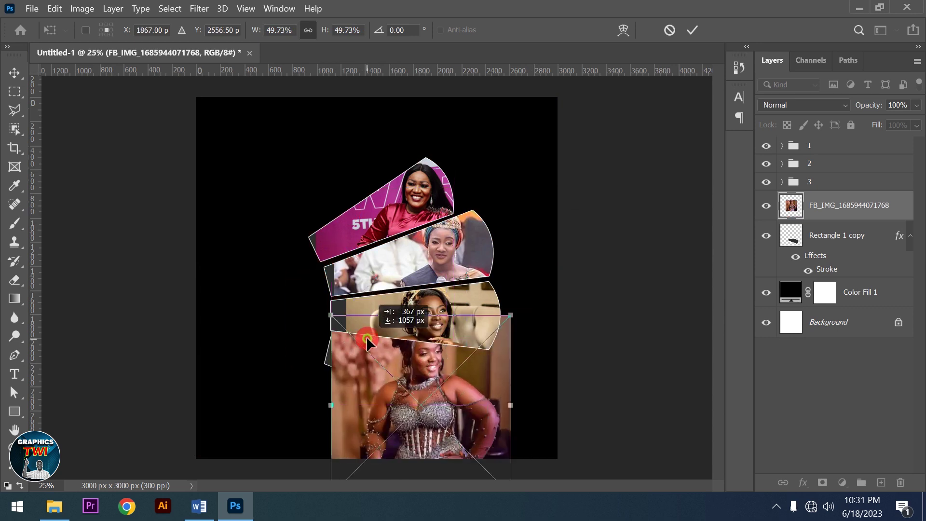
click(688, 34)
Step: Clip the photo into the bottom blade and scale it to about 41%, framing her face
right_click(864, 207)
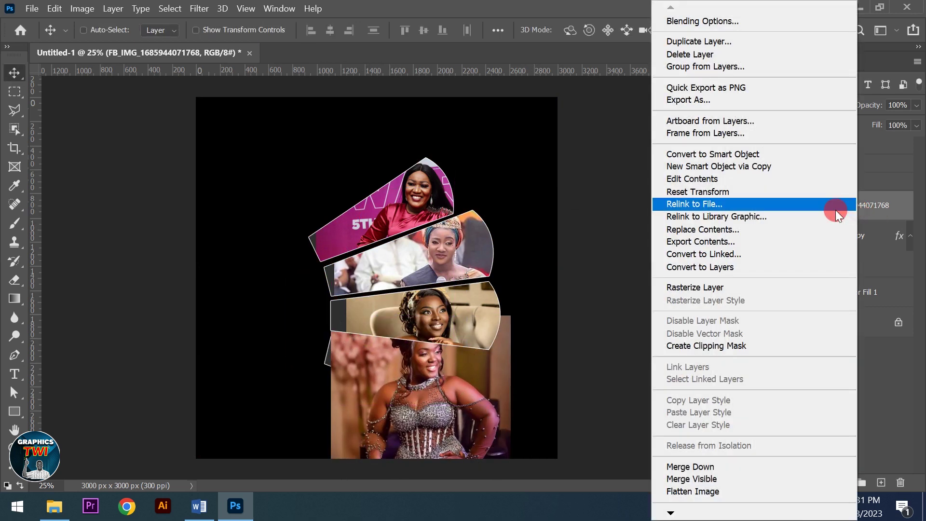
click(739, 351)
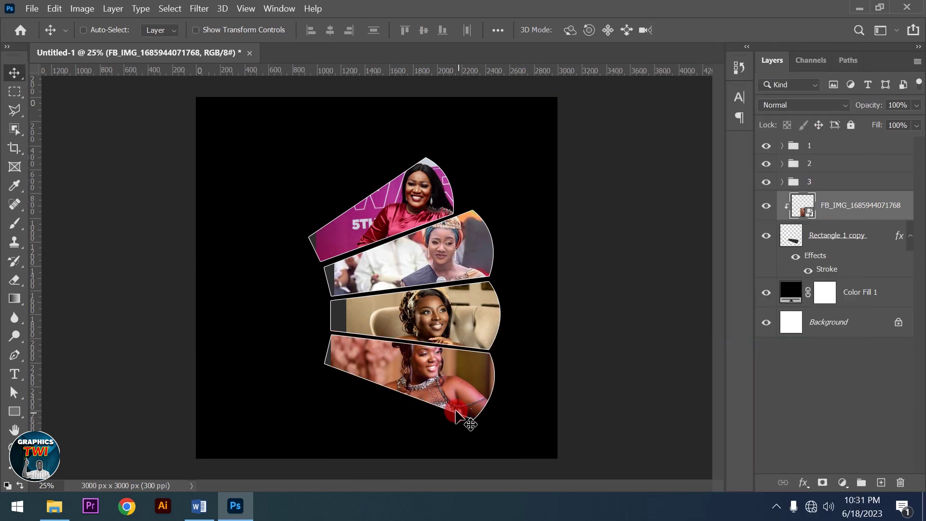
drag(450, 371, 439, 383)
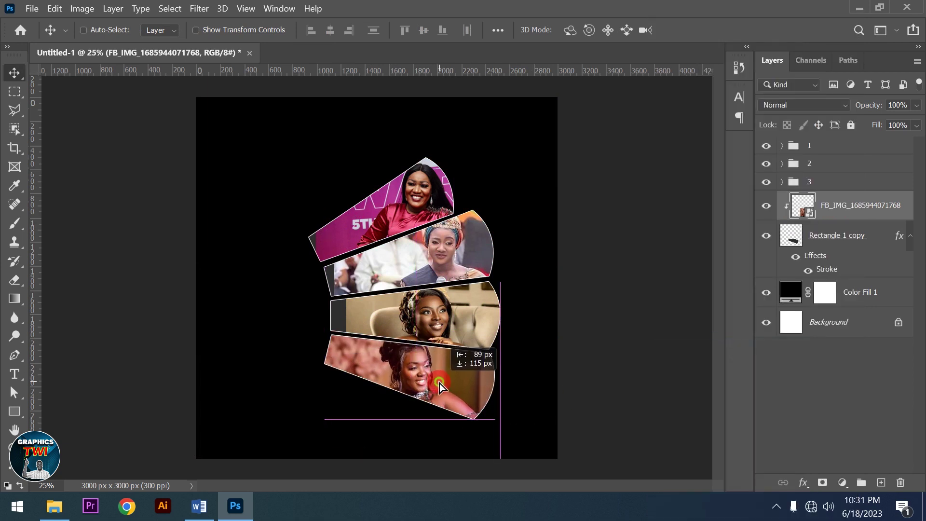
drag(439, 383, 452, 366)
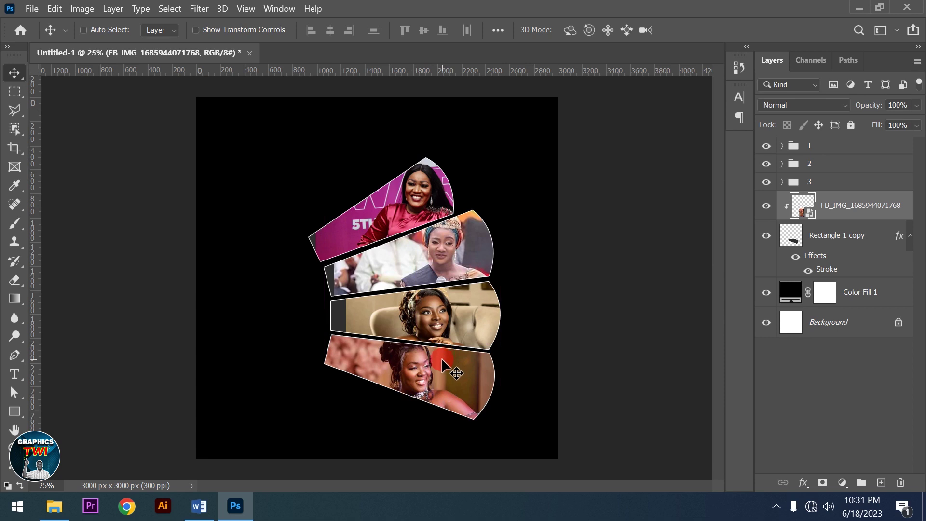
drag(442, 359, 437, 364)
key(ctrl+t)
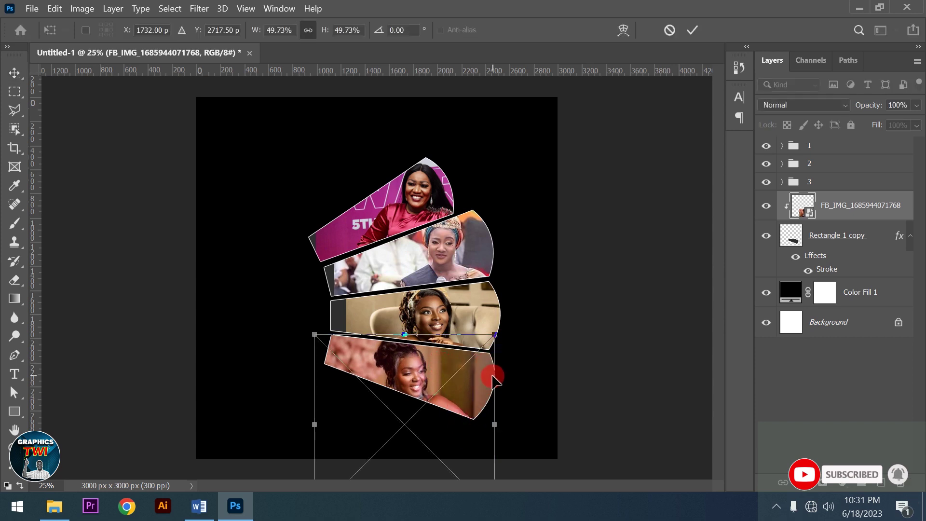
drag(404, 440, 397, 401)
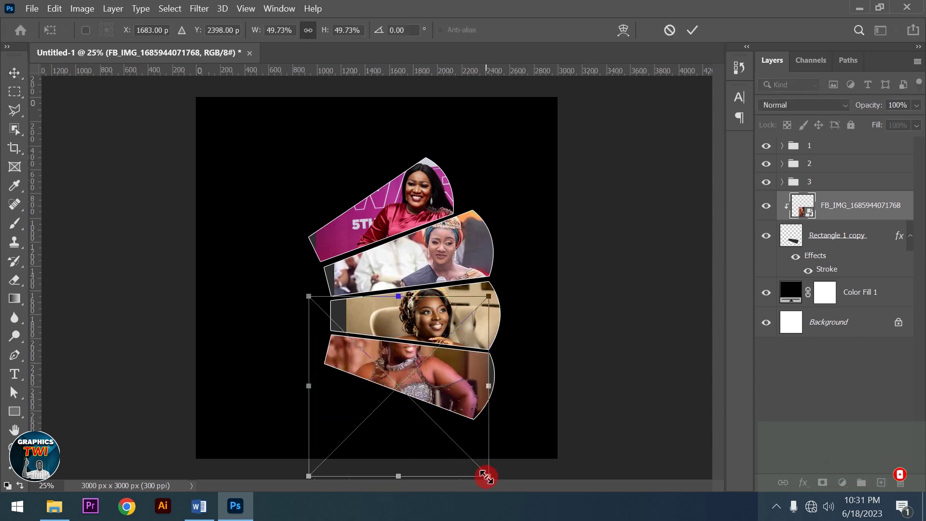
drag(487, 477, 473, 461)
drag(463, 414, 482, 434)
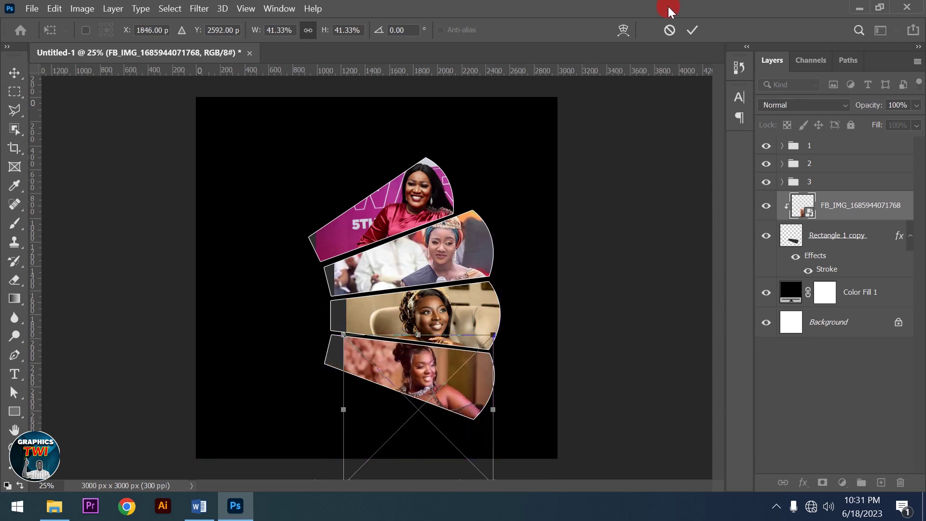
click(694, 31)
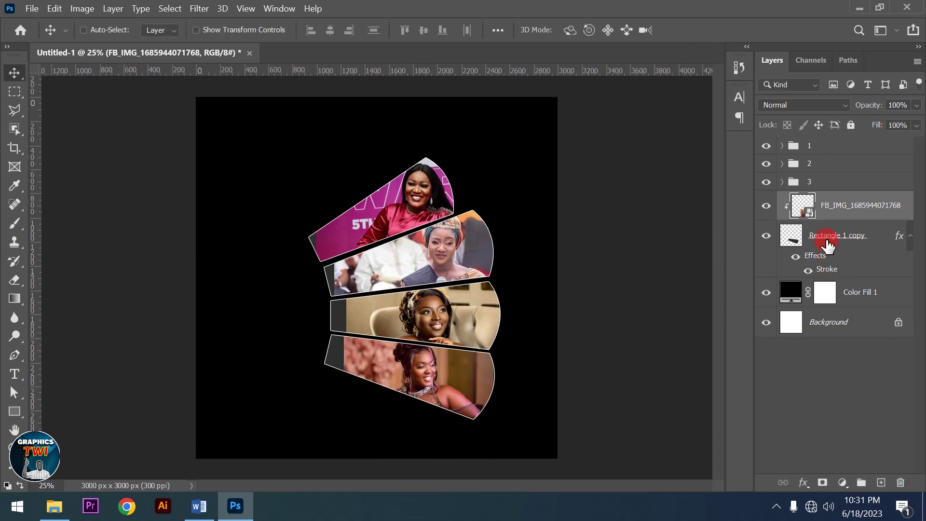
shift+click(826, 244)
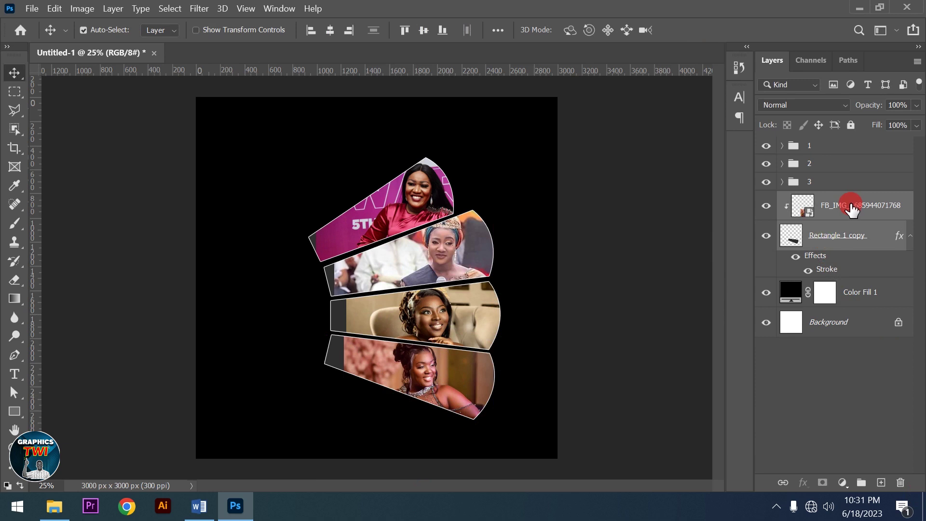
Step: Group the bottom portrait and its Rectangle 1 copy blade as a group named 4
key(ctrl+g)
click(821, 202)
double_click(820, 201)
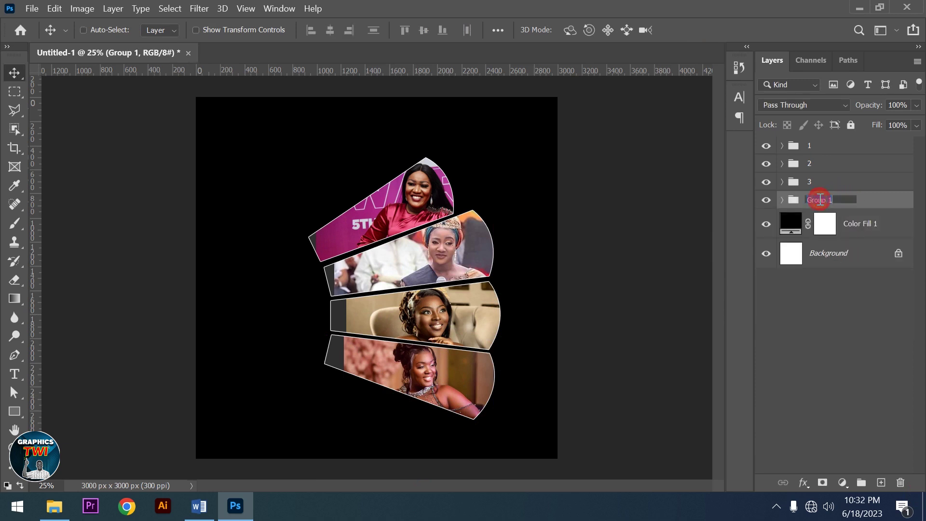
text(4)
click(867, 202)
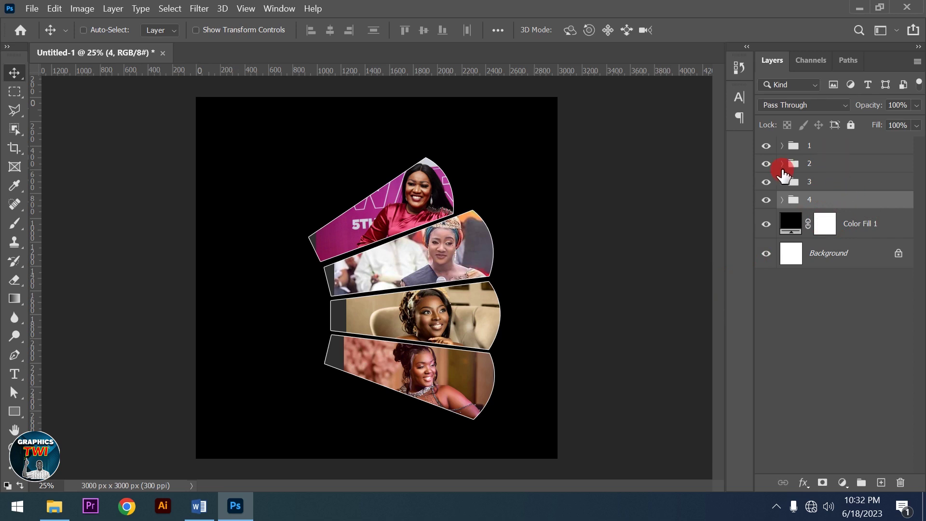
Step: Shift the second portrait left in its blade, select group 1, and reopen the LADIES folder
drag(341, 277, 319, 299)
click(840, 154)
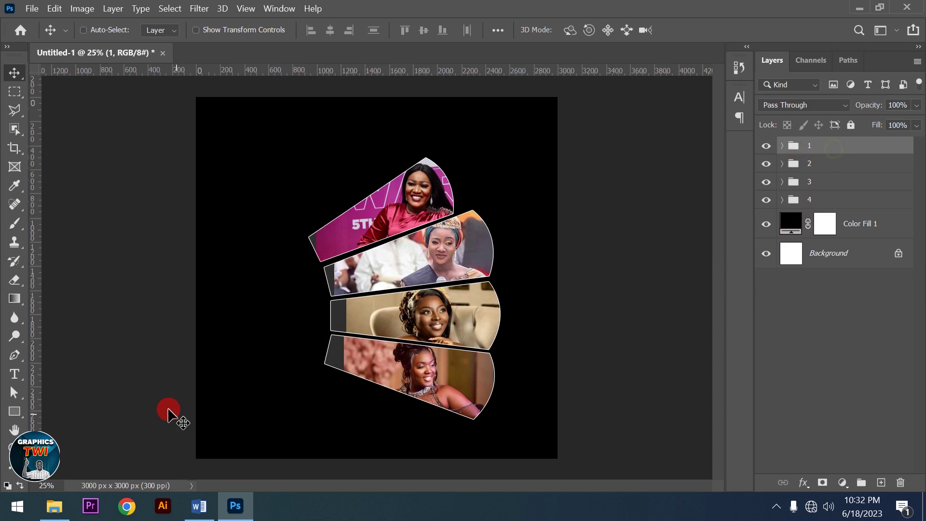
click(54, 506)
click(427, 253)
Step: Place the pngegg (41) lens from VECTRA DESIGN at about 30%, left of the fanned blades
click(198, 153)
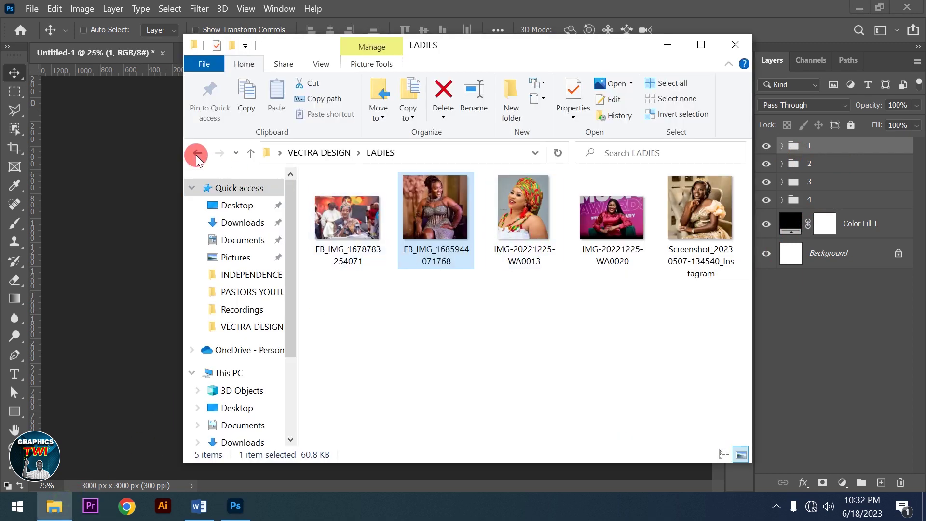
mouse_move(345, 341)
mouse_down()
mouse_move(119, 379)
mouse_move(138, 371)
mouse_up()
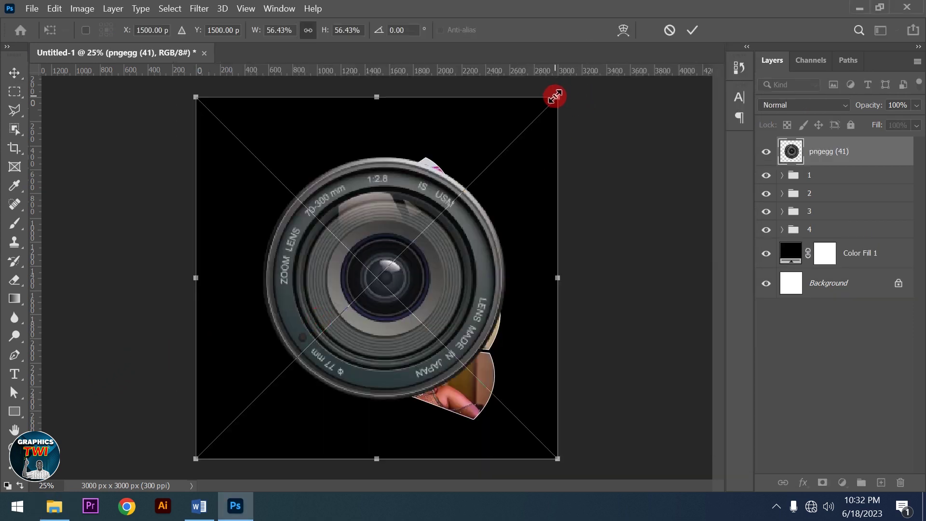
drag(555, 97, 483, 196)
mouse_move(440, 290)
mouse_down()
mouse_move(374, 312)
mouse_move(369, 306)
mouse_up()
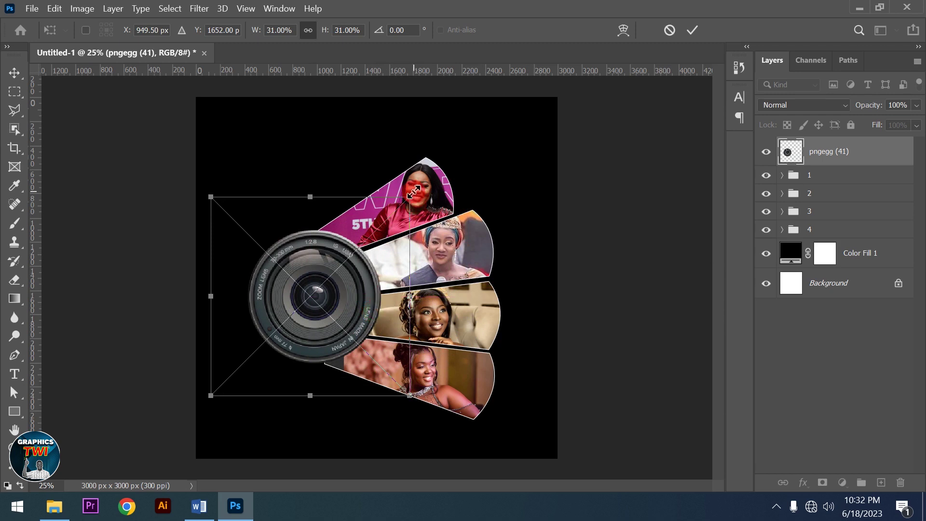
drag(413, 193, 411, 195)
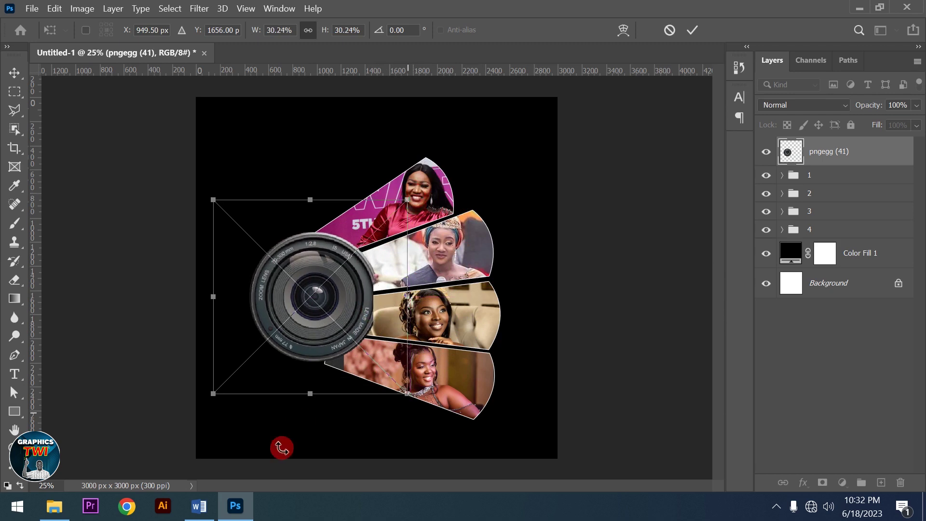
drag(323, 365, 358, 354)
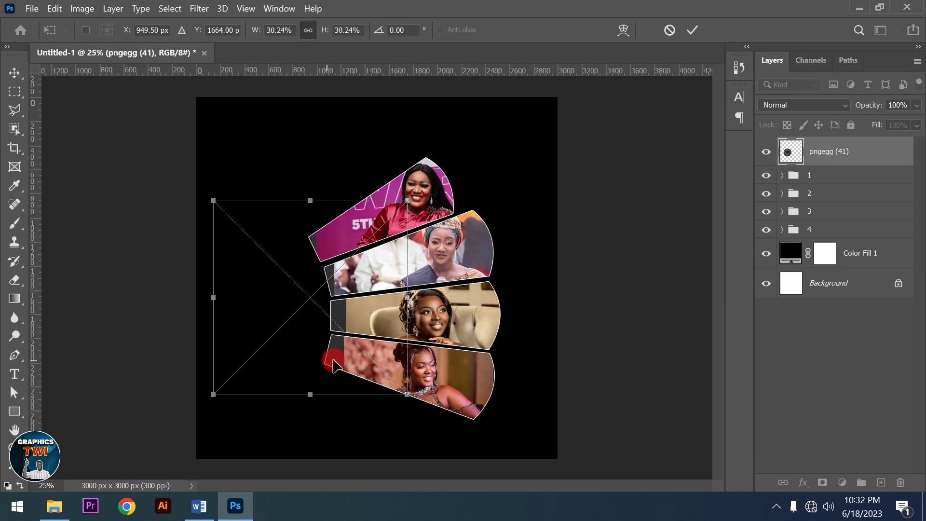
key(shift+Down)
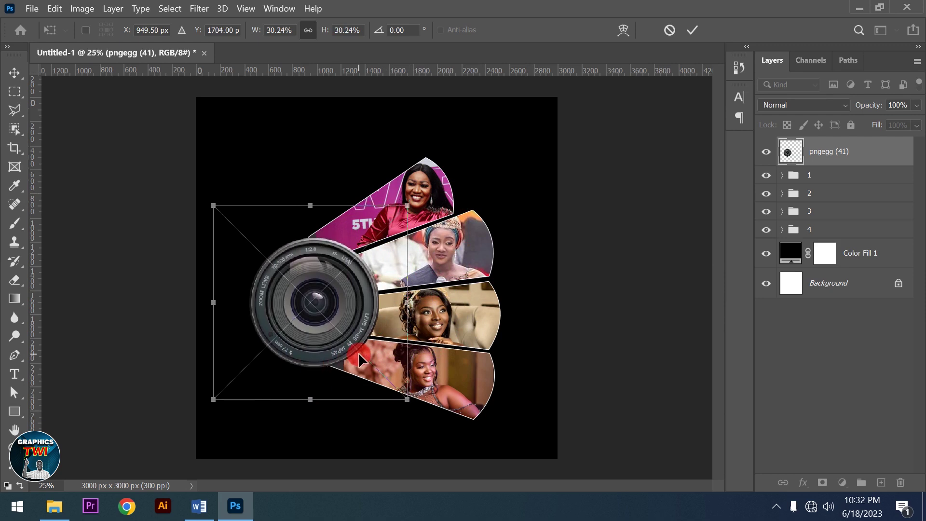
key(shift+Down)
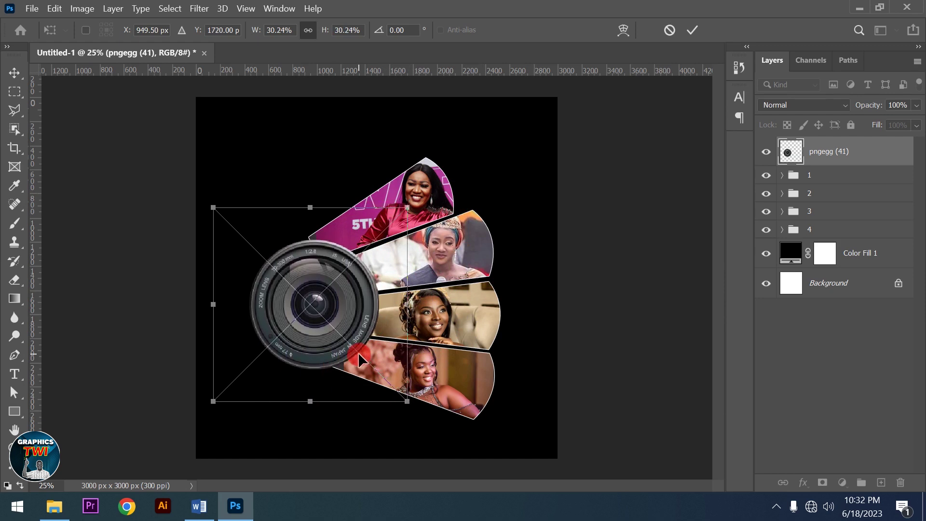
key(Up)
key(Up)
key(Up)
key(Up)
key(Up)
key(Up)
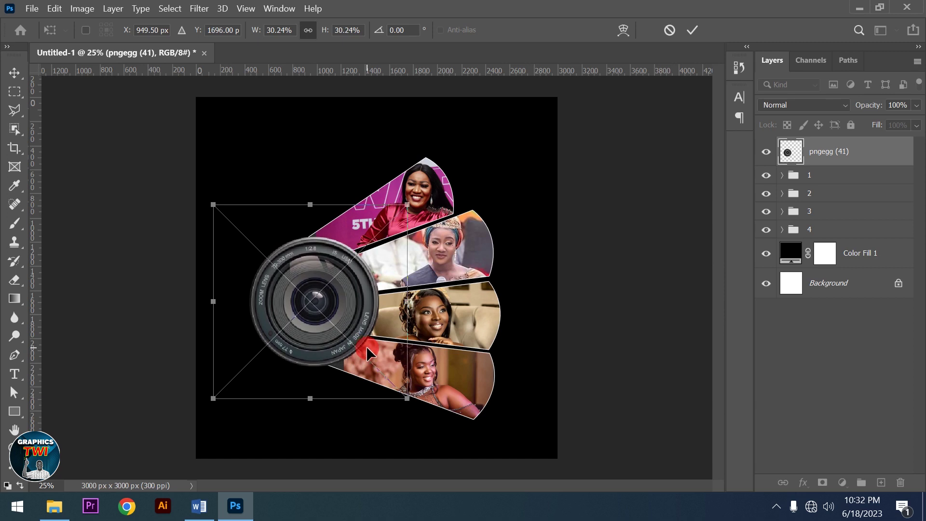
key(Down)
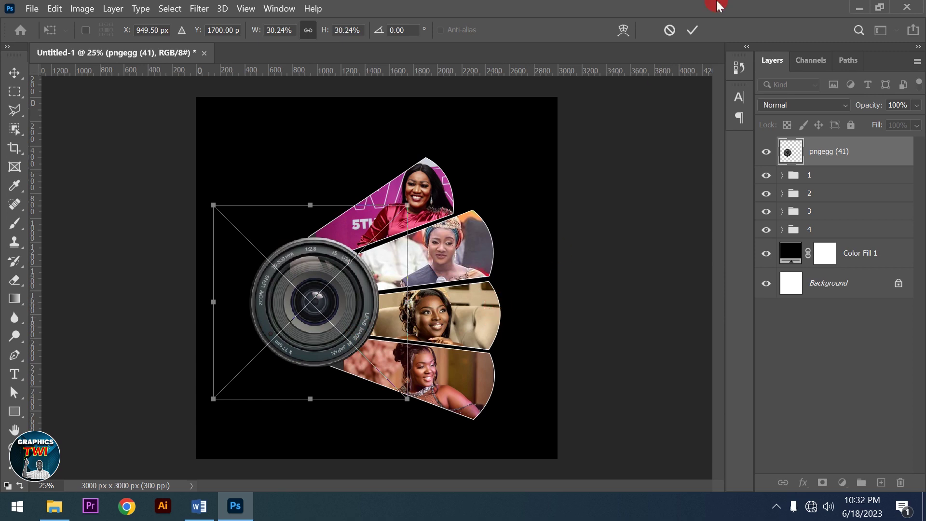
click(695, 32)
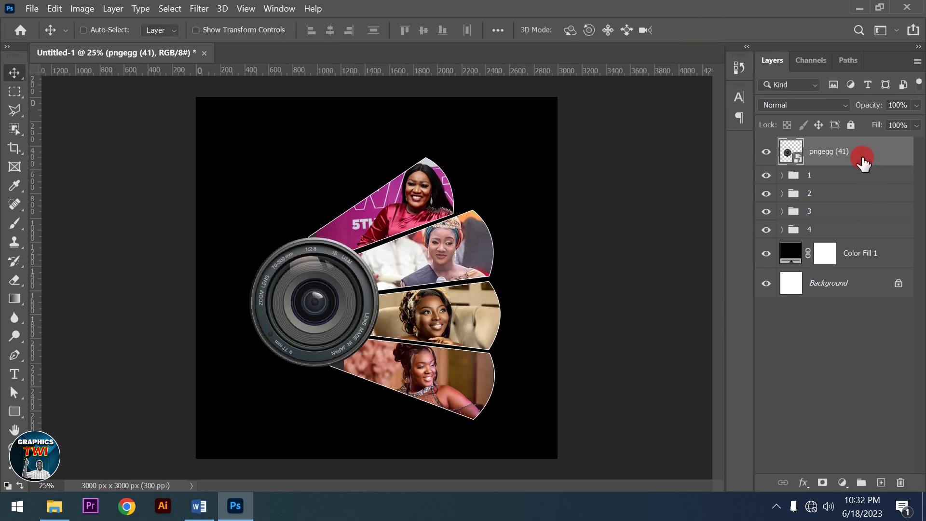
Step: Rasterize the pngegg (41) lens layer and draw a circular selection over its glass
right_click(860, 159)
click(706, 289)
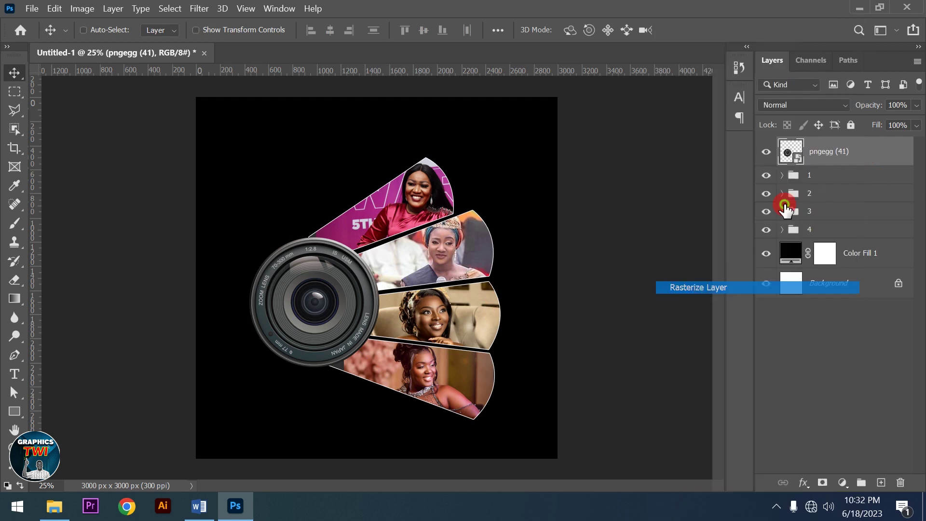
click(19, 96)
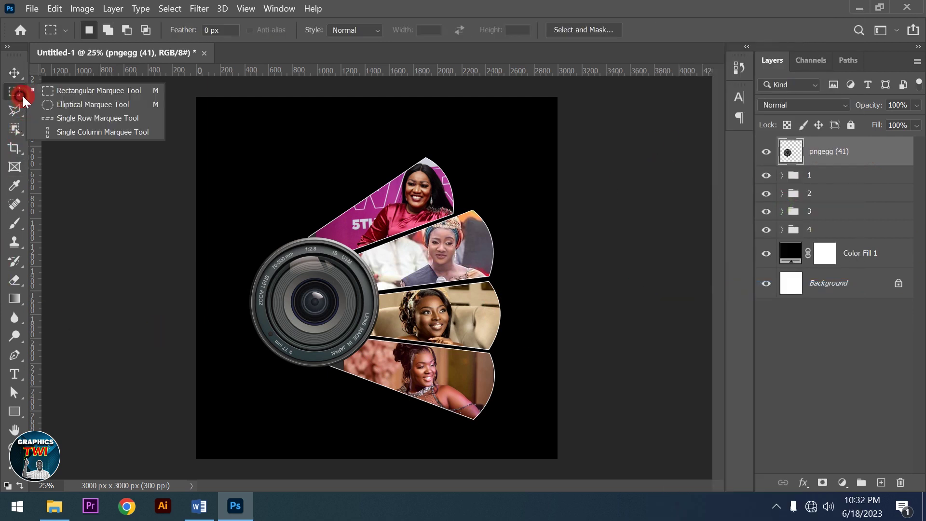
click(71, 106)
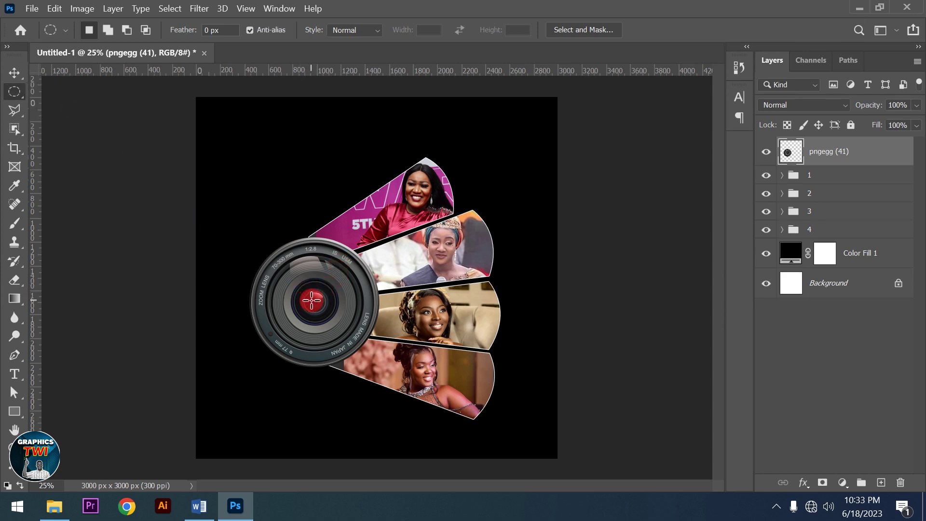
drag(314, 300, 346, 330)
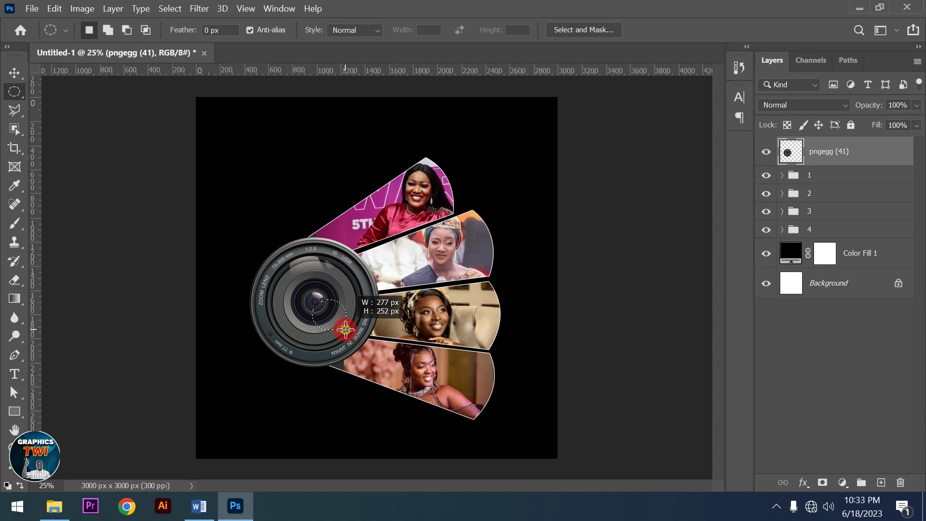
key(alt+shift)
drag(346, 330, 366, 346)
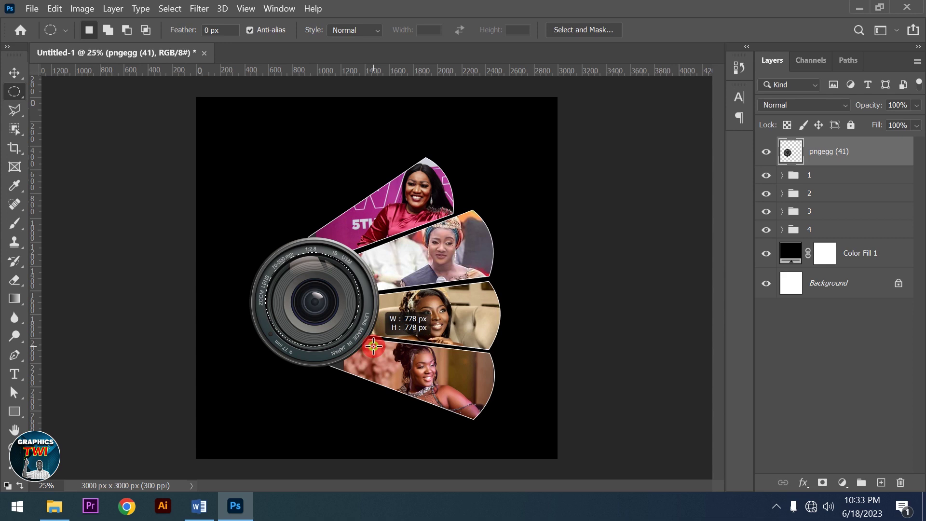
drag(375, 346, 376, 347)
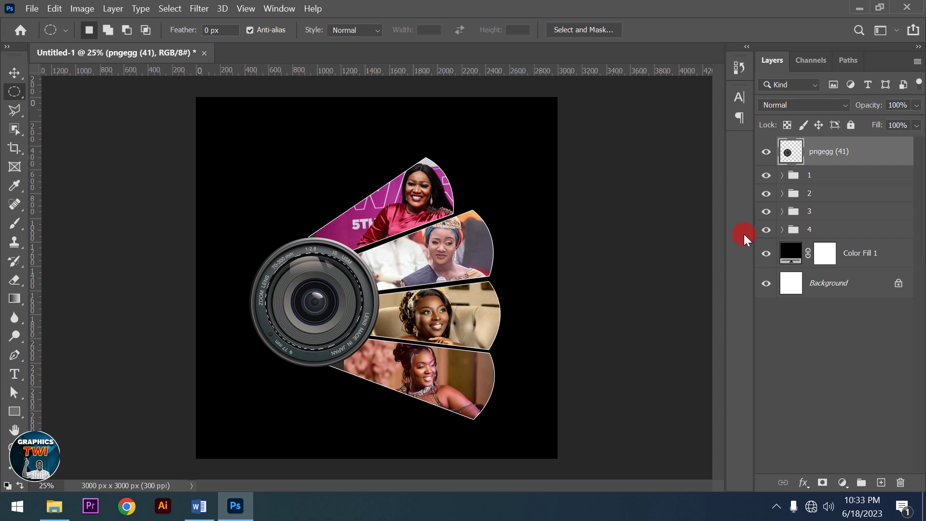
Step: Copy the circular lens area onto a new layer, Layer 1
key(ctrl+j)
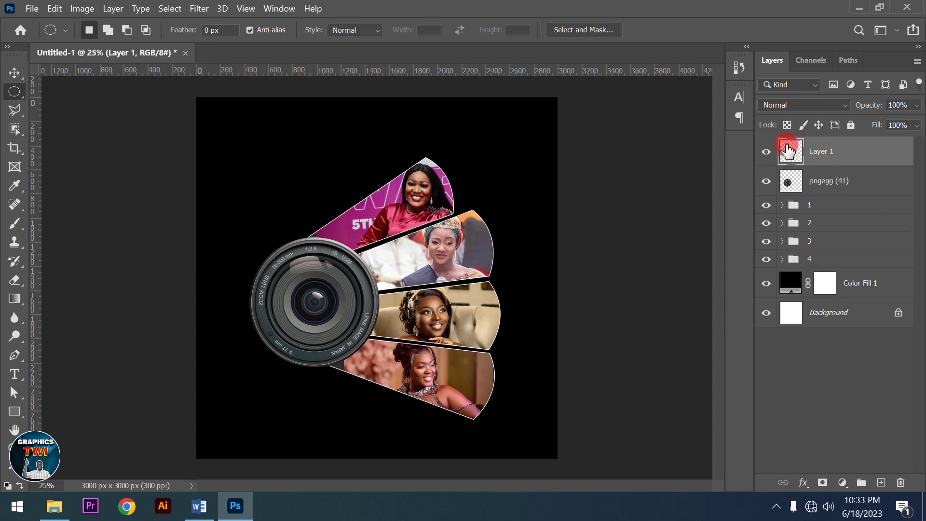
click(766, 152)
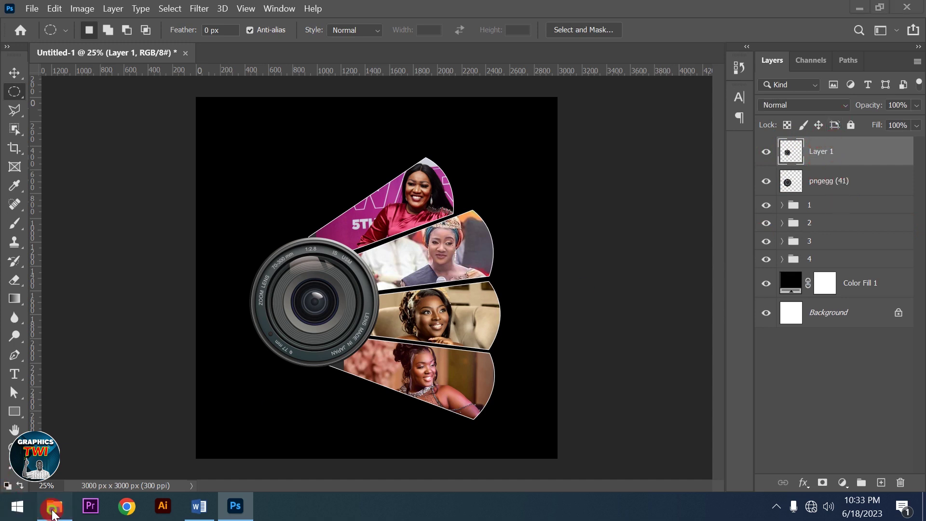
click(53, 512)
Step: Bring the IMG-20221225-WA0013 portrait from the LADIES folder into the flyer
double_click(350, 212)
click(525, 262)
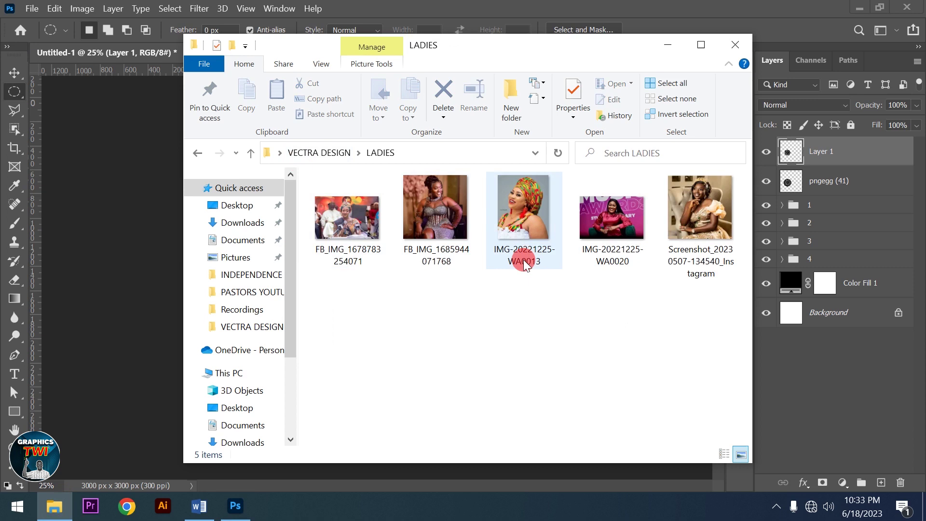
click(522, 216)
drag(522, 214, 248, 338)
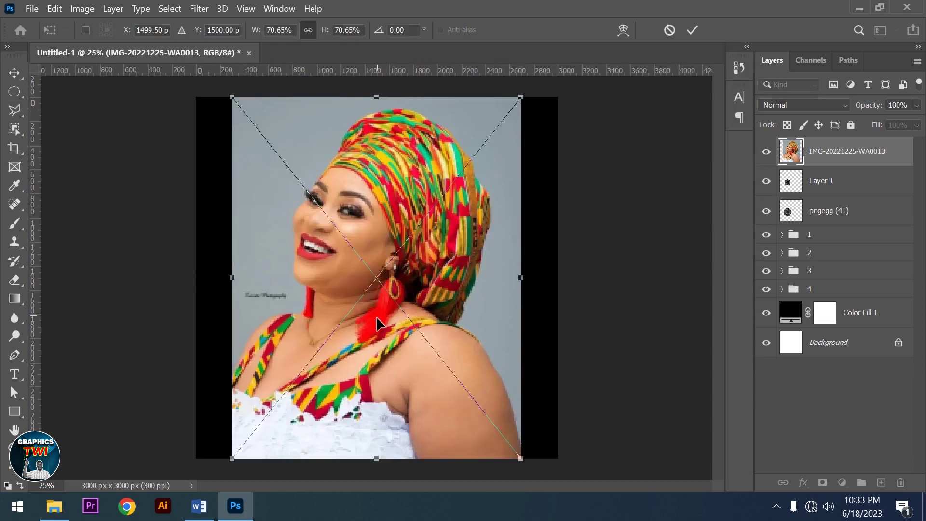
Step: Flip the portrait horizontally and shrink it to about a quarter size over the lens
right_click(375, 317)
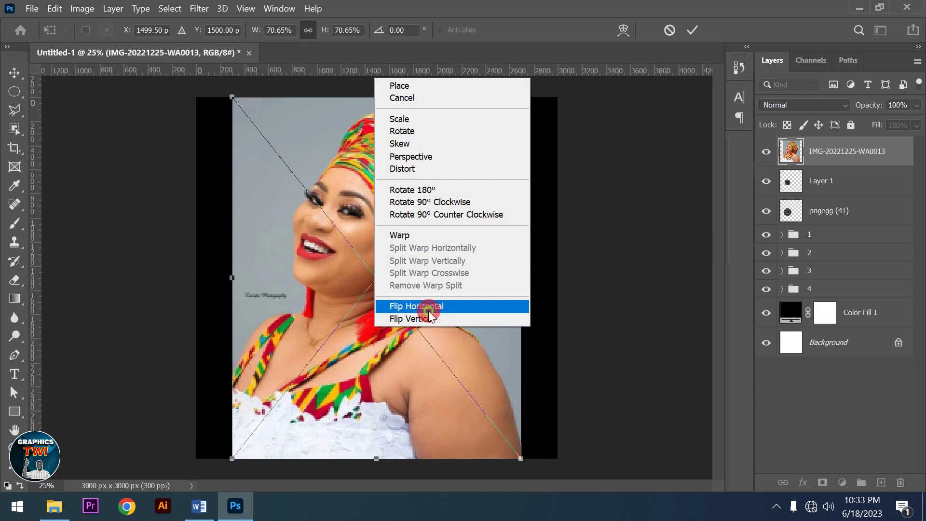
click(428, 307)
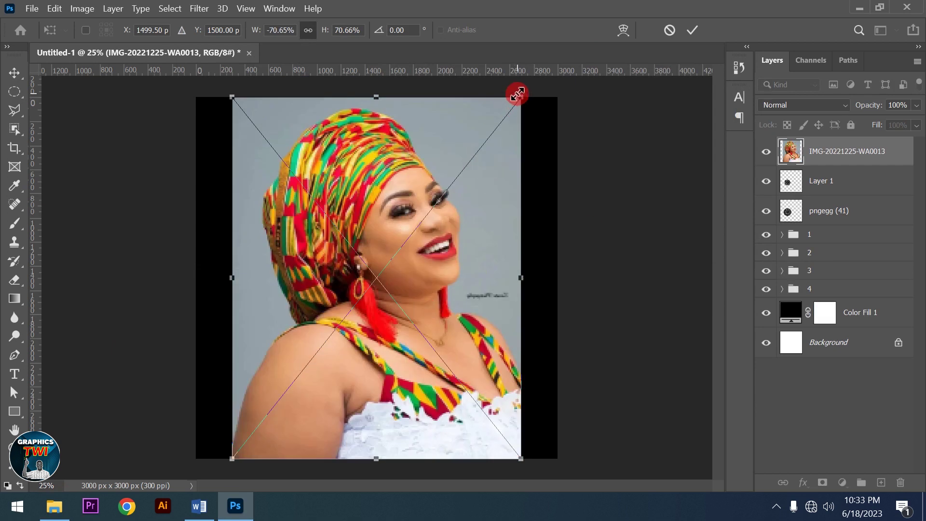
drag(518, 94, 427, 214)
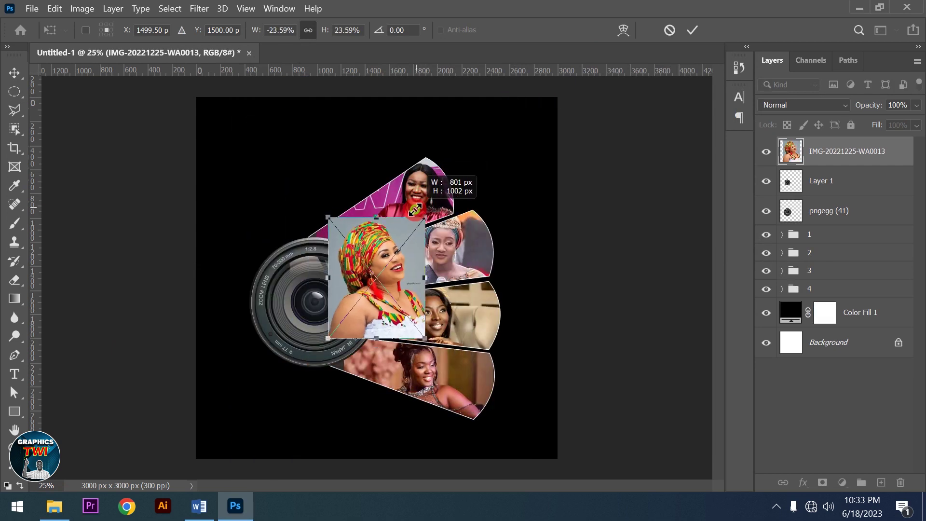
drag(329, 295, 331, 296)
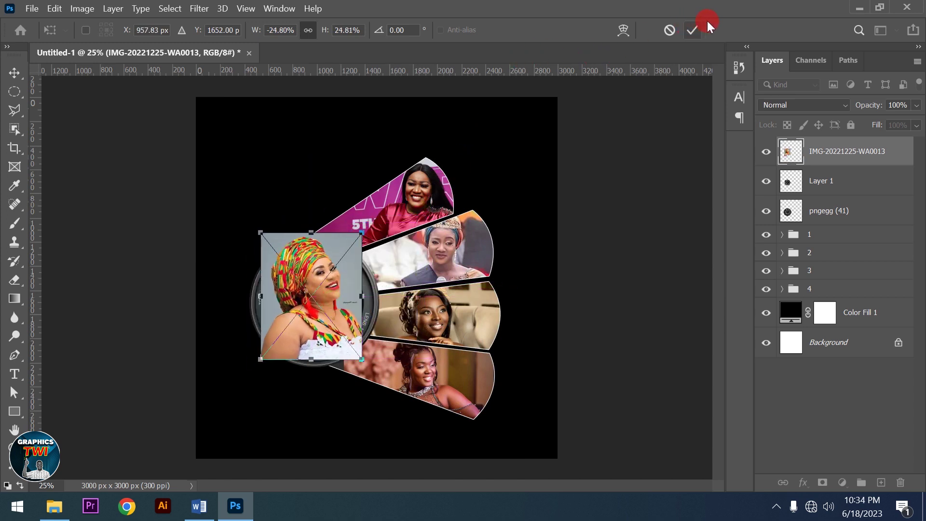
click(693, 30)
Step: Clip the portrait into the lens circle and slide it so her face is framed
right_click(828, 153)
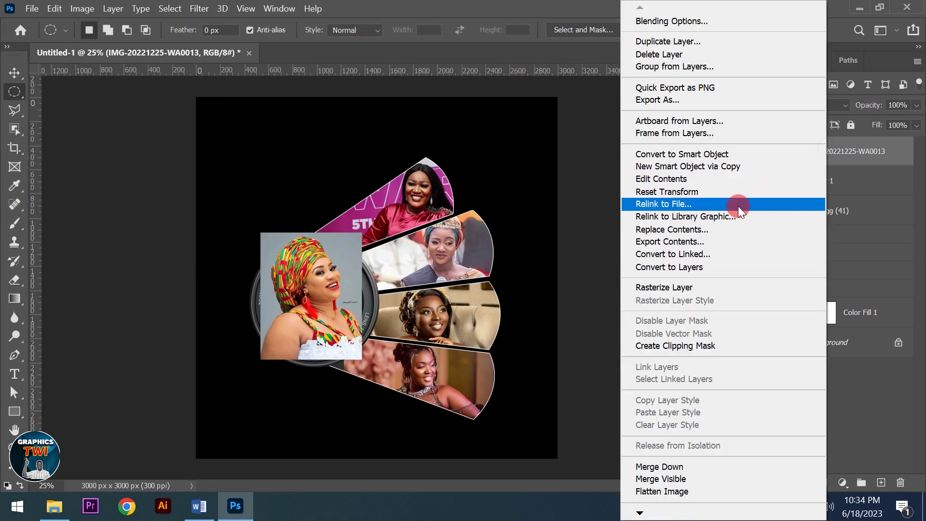
click(685, 347)
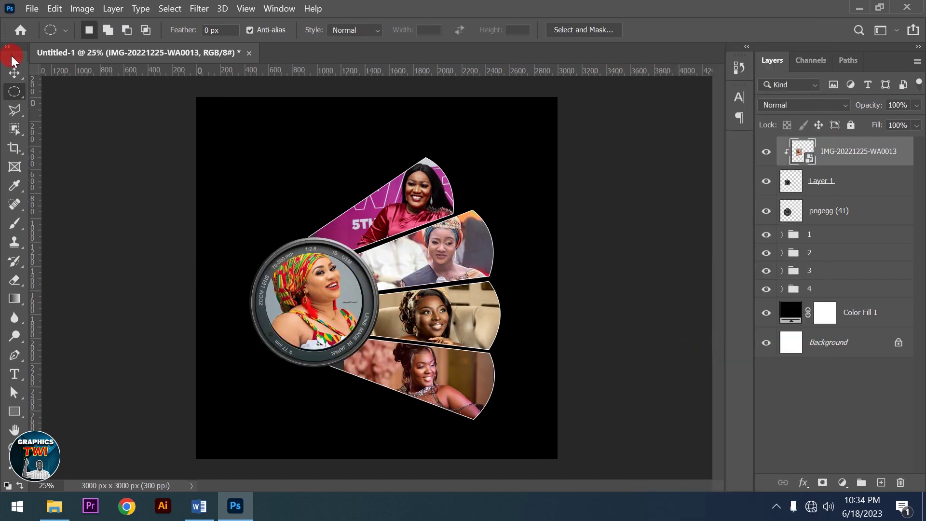
click(14, 73)
drag(321, 282, 332, 296)
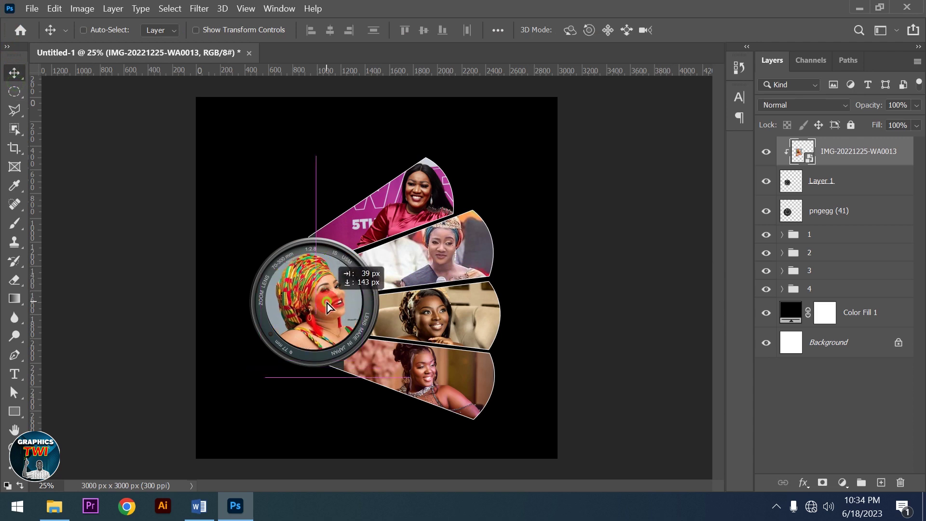
mouse_move(332, 297)
mouse_down()
mouse_move(340, 305)
mouse_move(347, 293)
mouse_up()
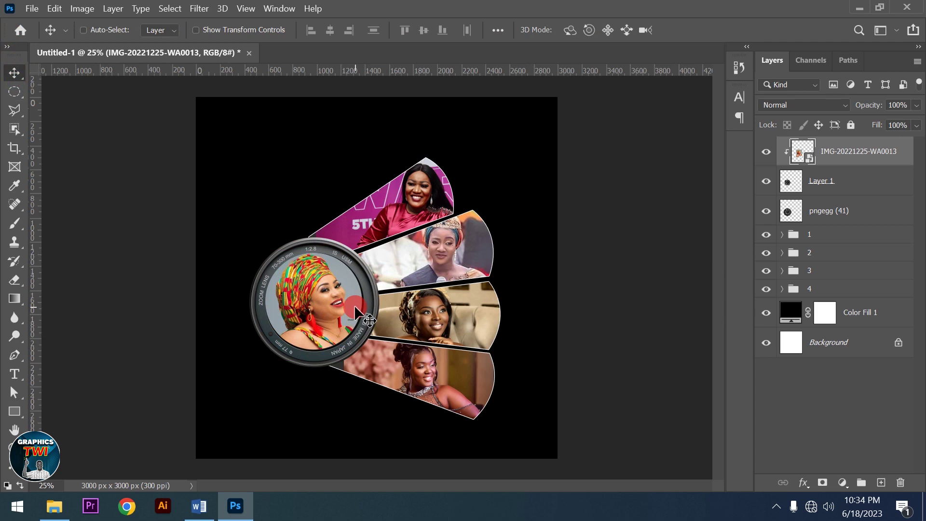
click(825, 221)
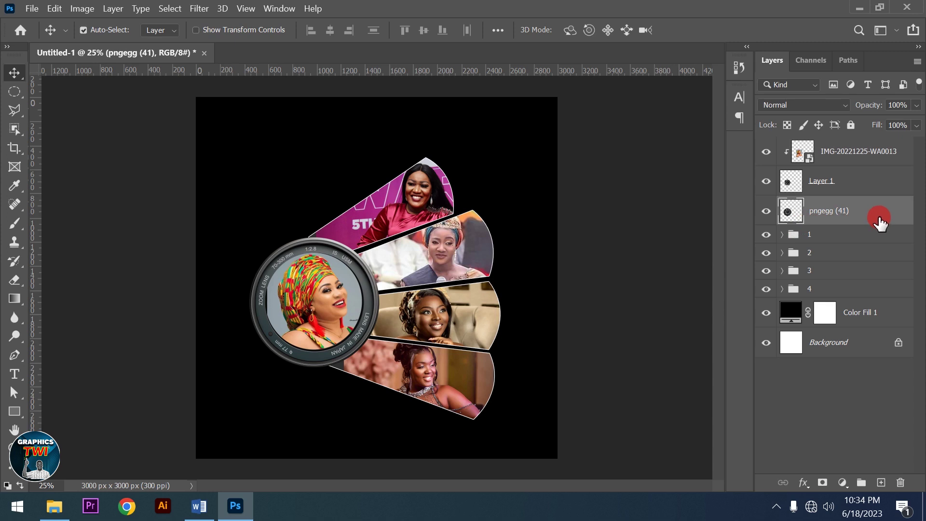
Step: Darken the pngegg (41) lens with Hue/Saturation Lightness -51
key(ctrl+u)
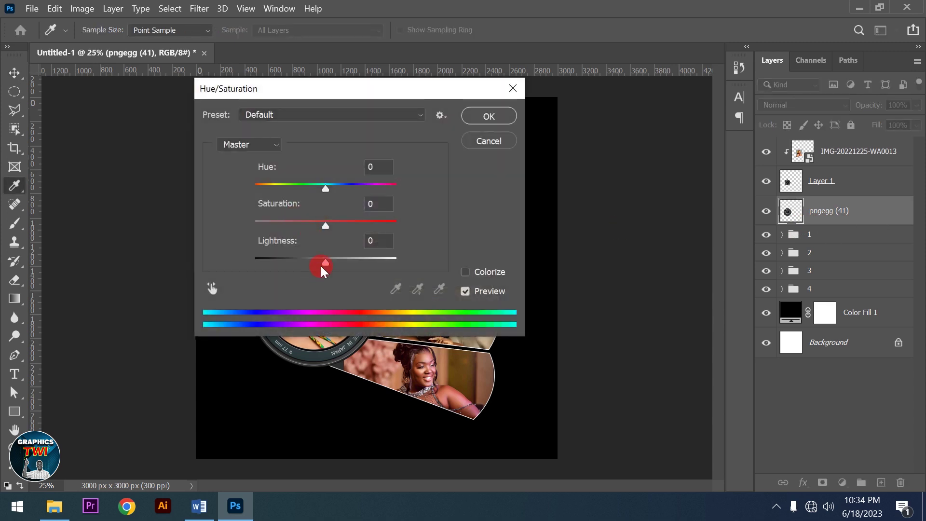
drag(337, 89, 559, 82)
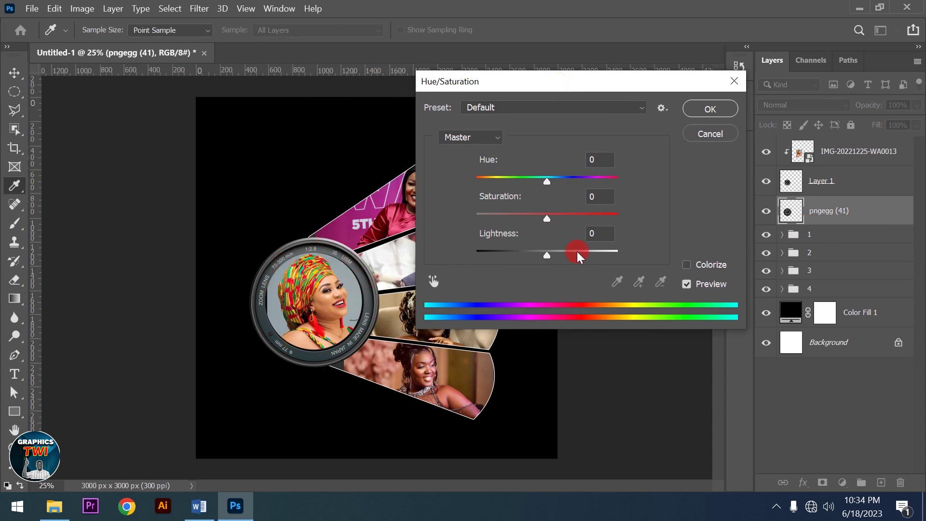
drag(539, 261, 511, 260)
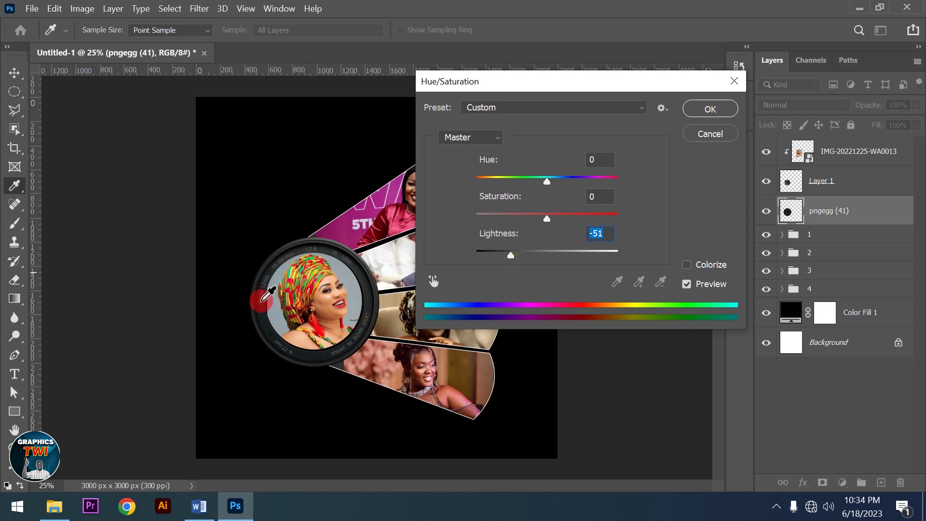
click(719, 109)
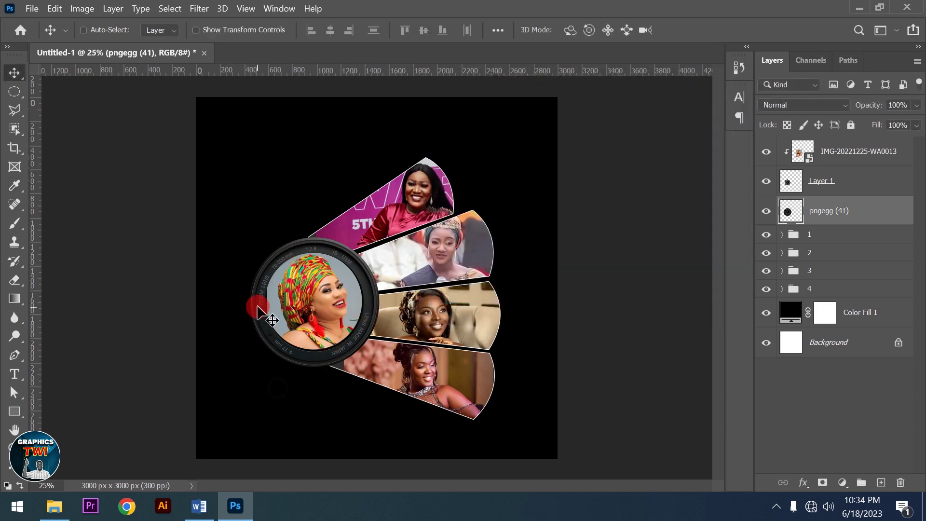
click(915, 203)
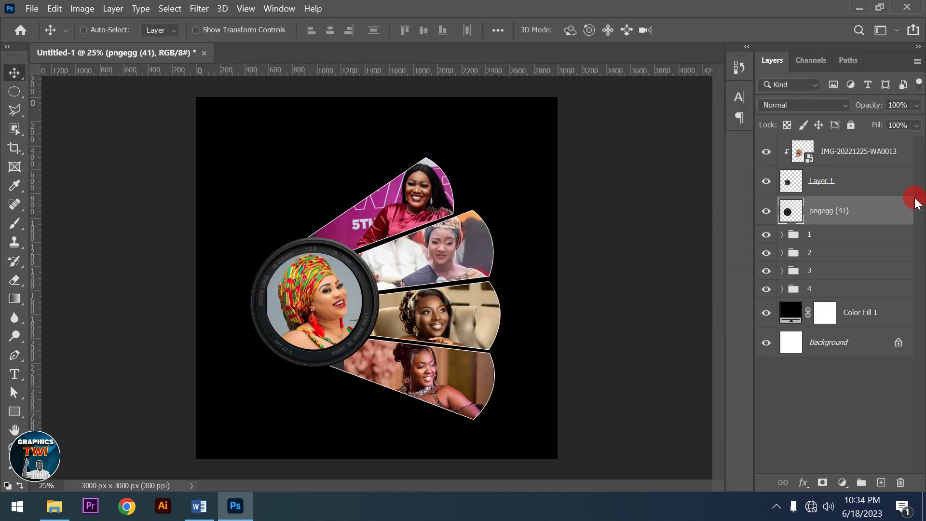
Step: Enlarge the IMG-20221225-WA0013 portrait slightly to about 26% and nudge it right
click(880, 164)
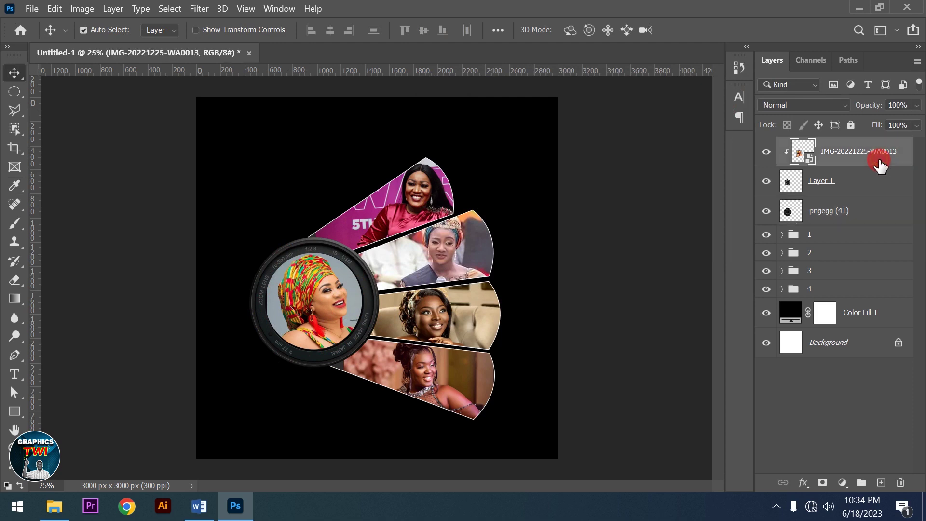
key(ctrl+t)
drag(269, 379, 261, 380)
click(692, 30)
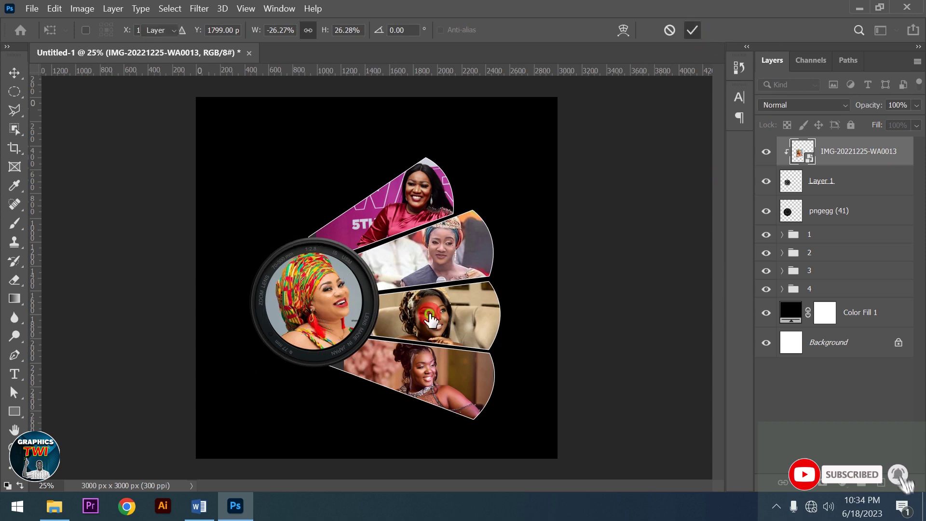
click(431, 318)
drag(282, 318, 288, 317)
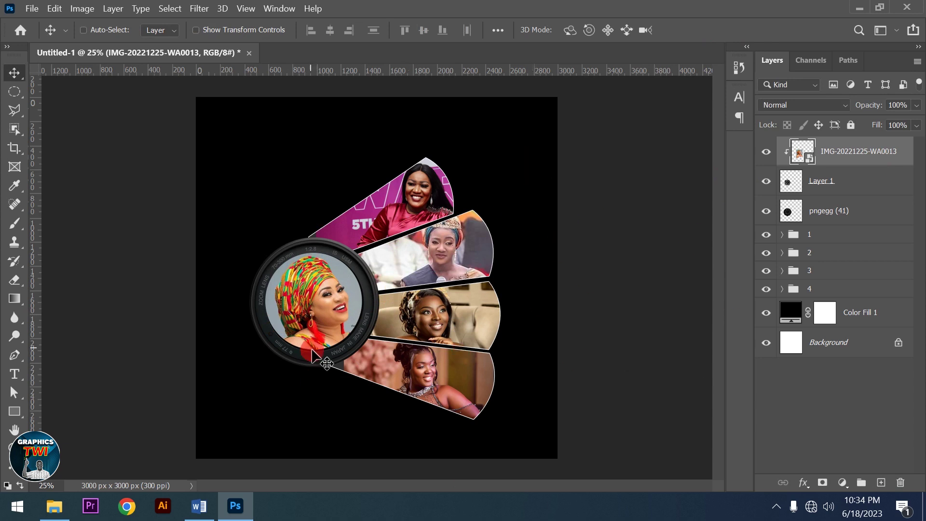
Step: Group Layer 1, pngegg (41) and the portrait as 'main', then select Color Fill 1
ctrl+click(860, 197)
ctrl+click(857, 231)
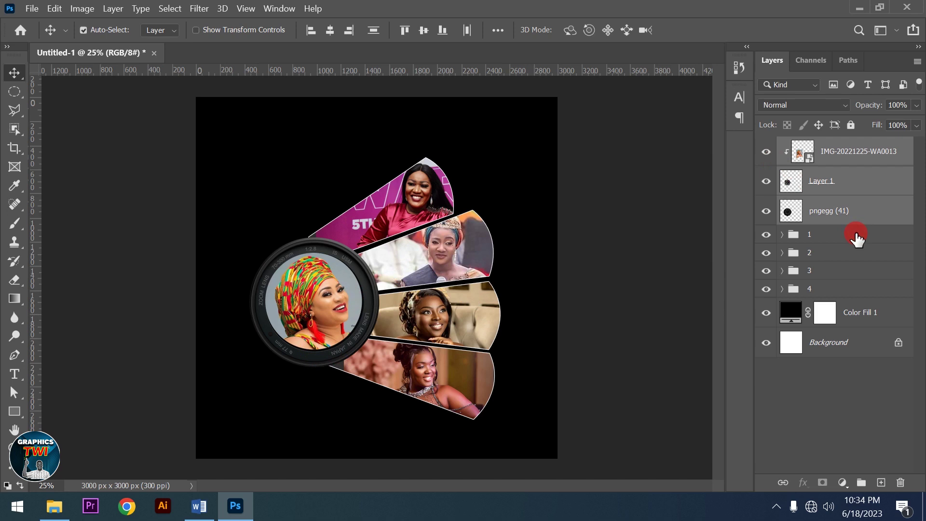
key(ctrl+g)
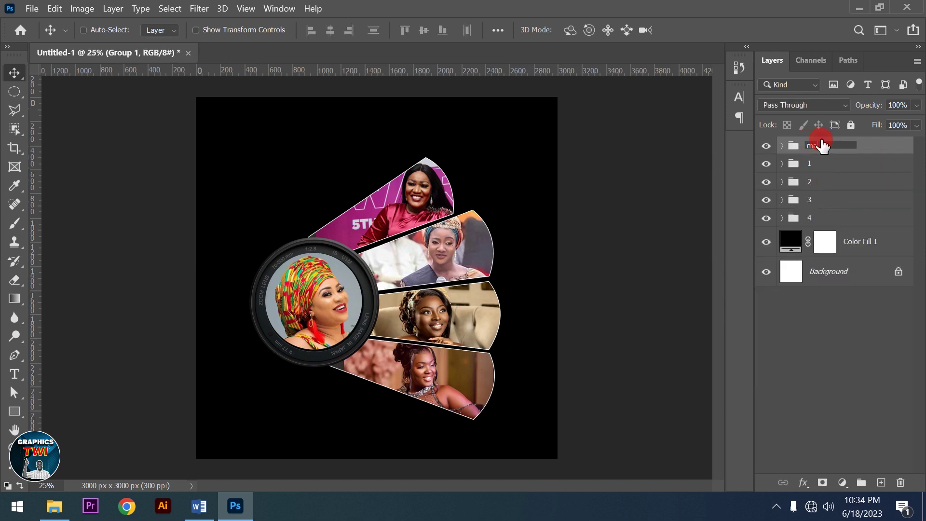
text(in)
click(888, 153)
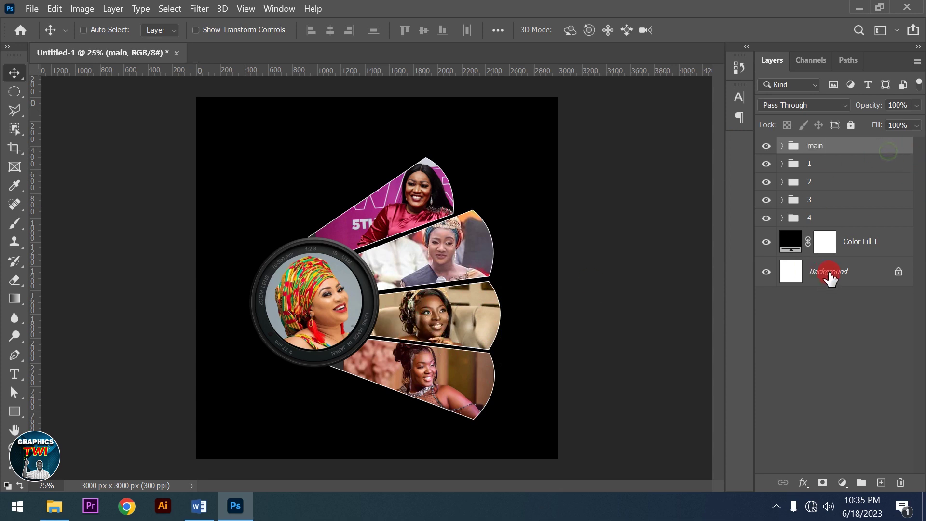
click(857, 247)
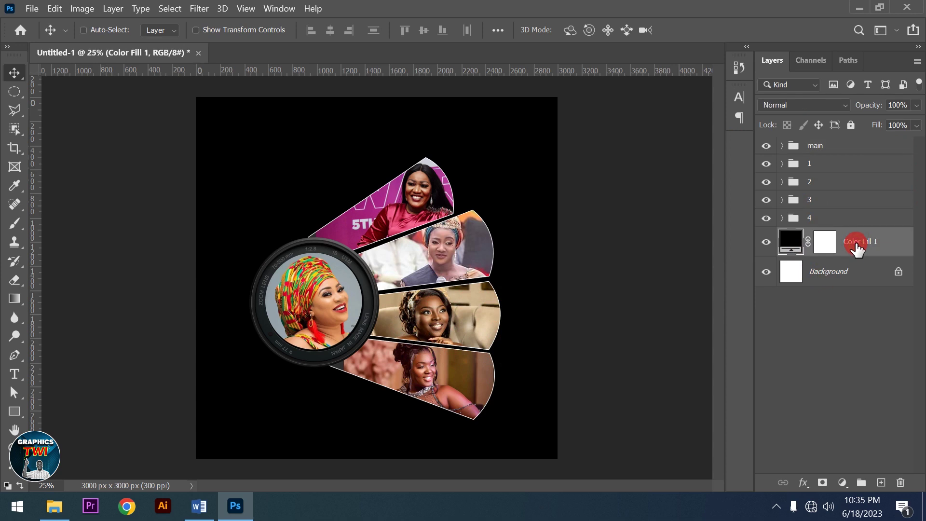
double_click(804, 250)
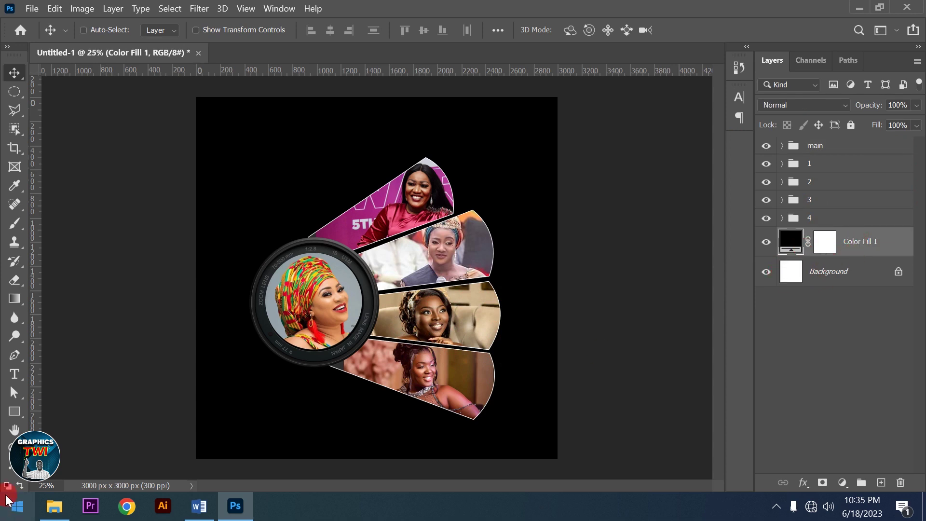
Step: Bring the omoge-cosmetics-scaled group photo from the VECTRA DESIGN folder into the flyer
click(55, 506)
click(196, 153)
drag(635, 214, 490, 255)
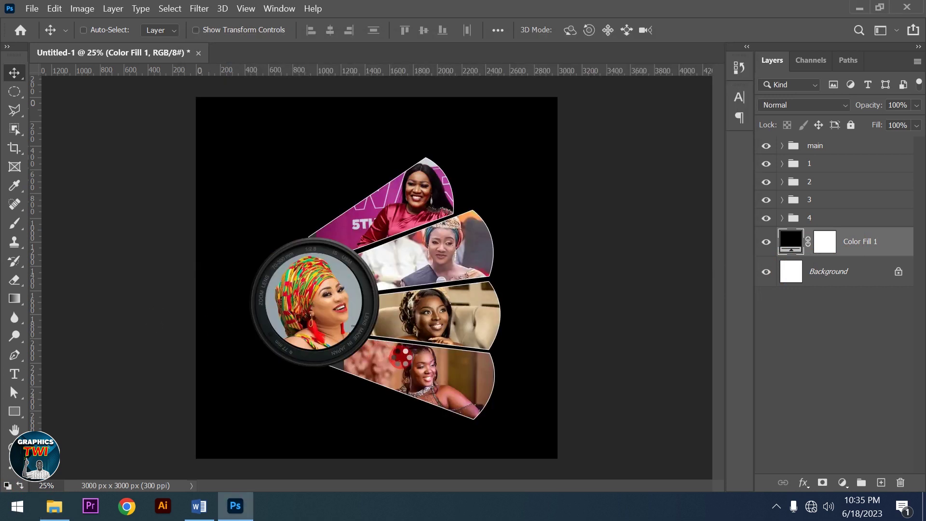
drag(490, 256, 430, 363)
Step: Scale the group photo to about 49% over the upper canvas and rasterize it
drag(539, 285, 540, 164)
drag(559, 274, 611, 315)
drag(554, 223, 551, 252)
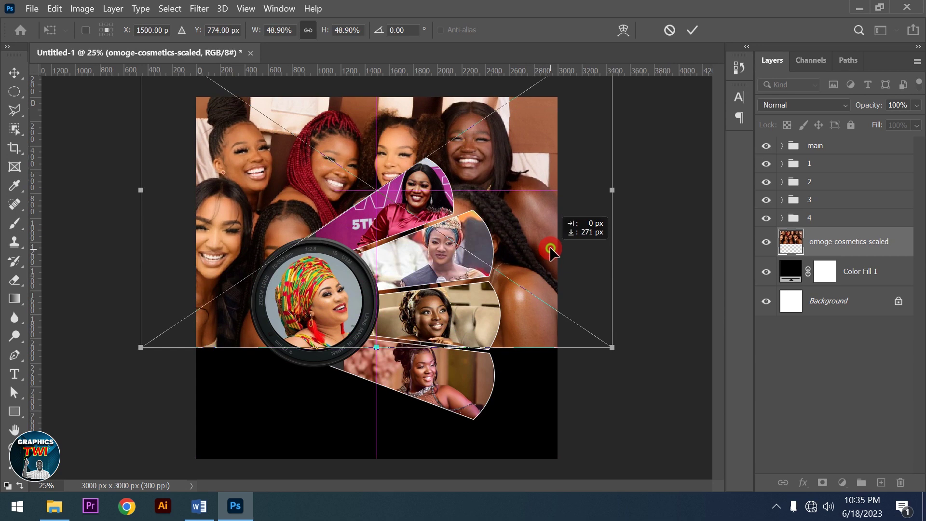
click(691, 29)
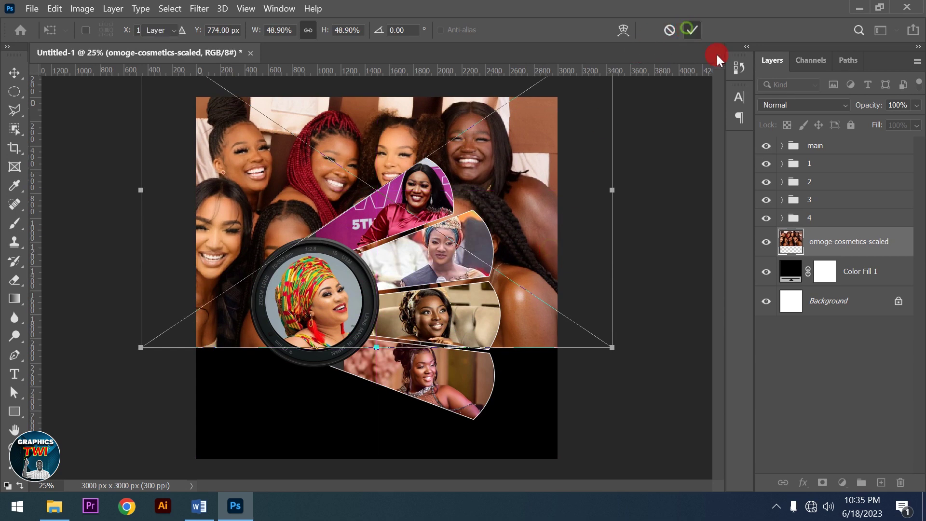
right_click(862, 237)
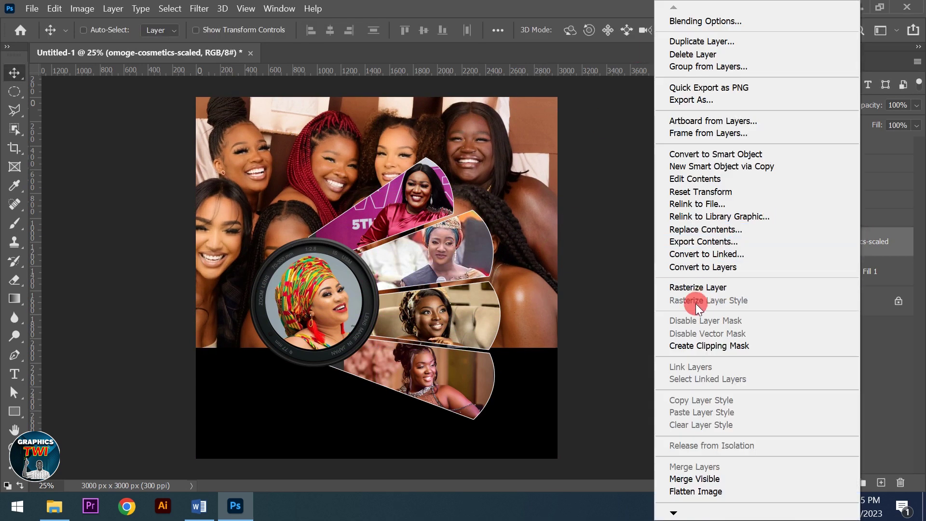
click(696, 288)
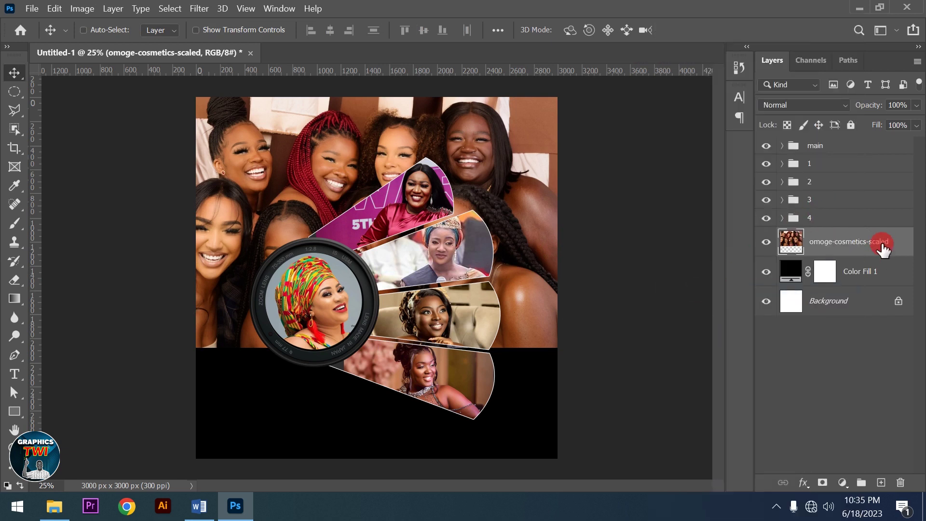
Step: Keep the group photo at Normal blending and lower its opacity
click(787, 125)
click(791, 109)
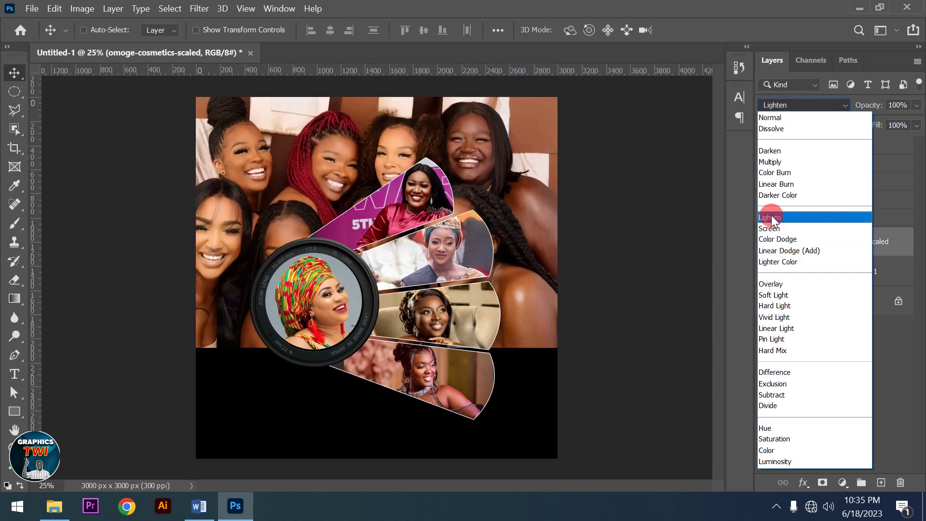
click(916, 240)
click(921, 105)
drag(865, 129, 913, 128)
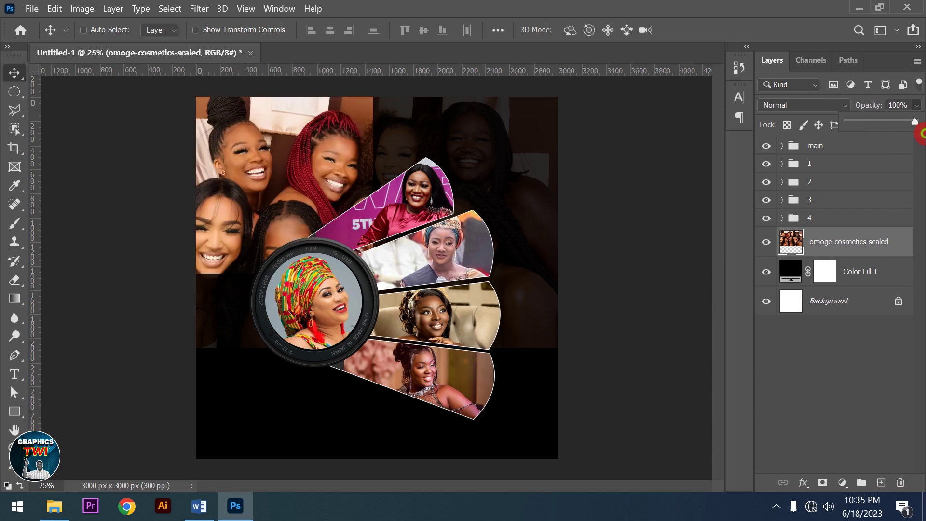
Step: Apply a 19.4 px Gaussian Blur to the group photo
click(198, 11)
click(347, 179)
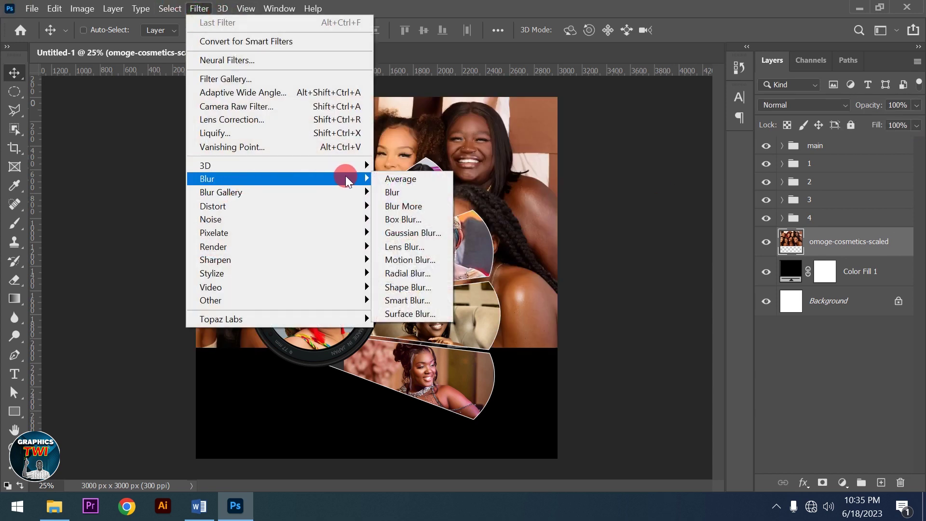
click(411, 233)
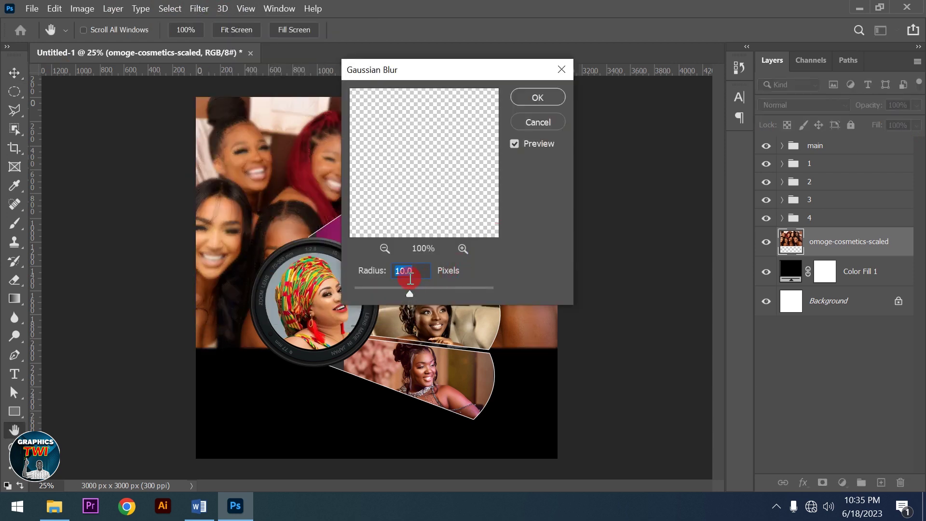
drag(414, 291, 415, 291)
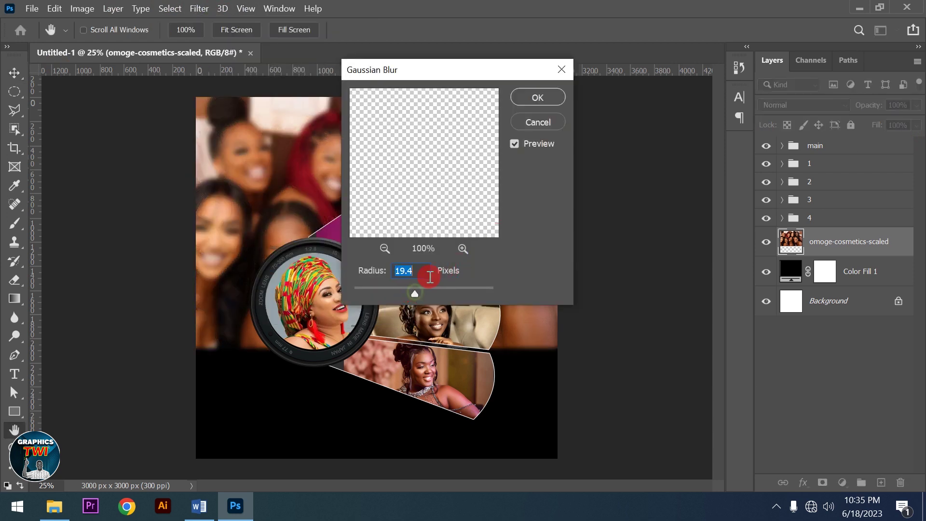
click(522, 99)
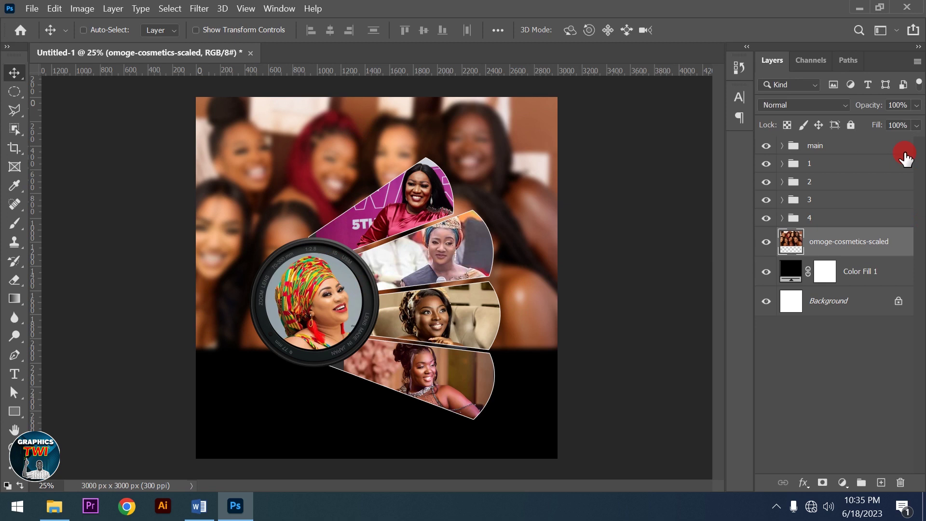
Step: Fade the group photo to about 28% opacity and softly erase its lower edge
click(916, 106)
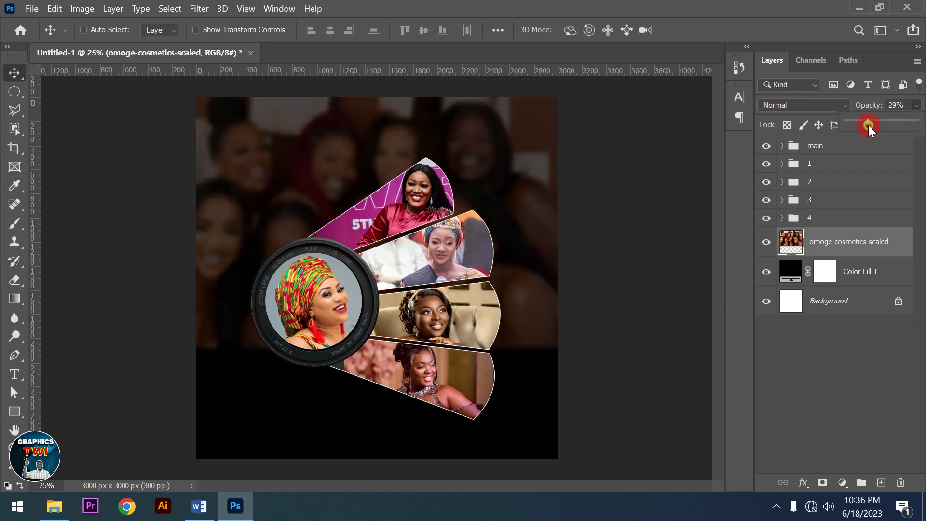
click(854, 244)
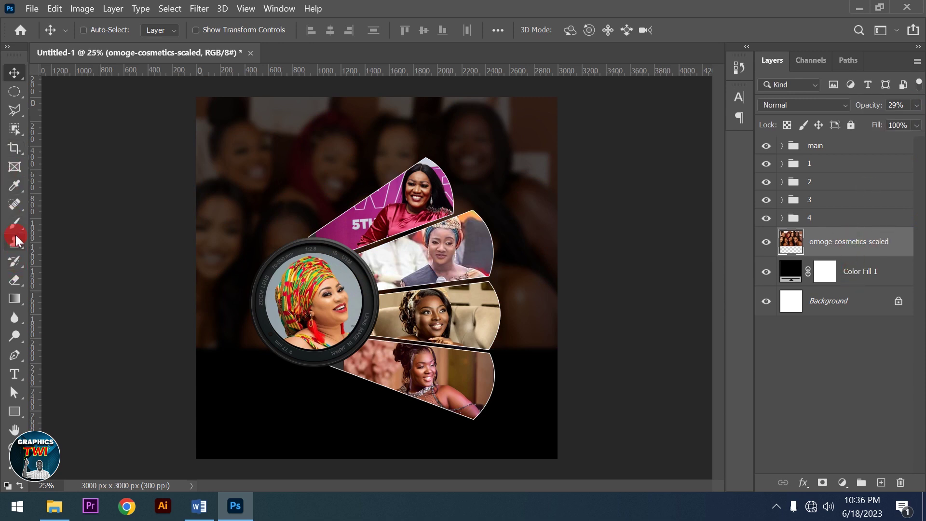
drag(17, 288, 53, 277)
drag(564, 338, 545, 362)
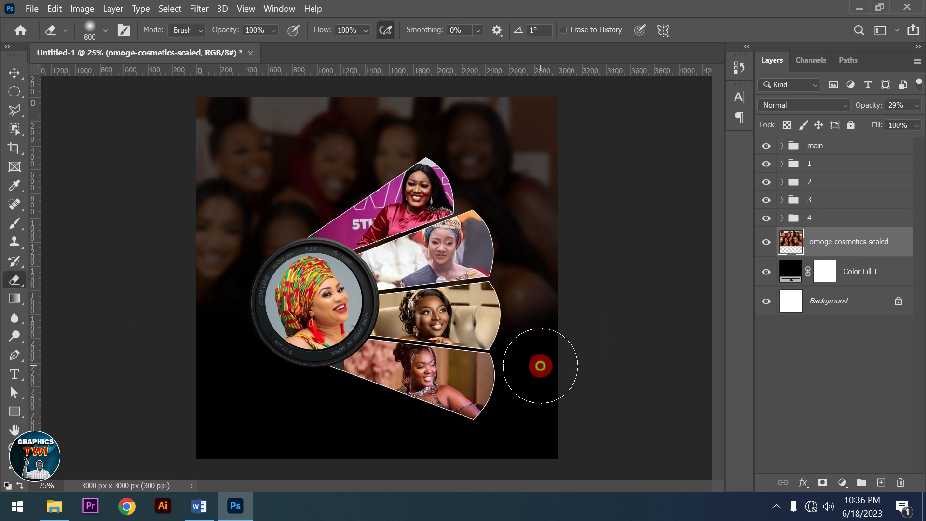
drag(545, 362, 550, 348)
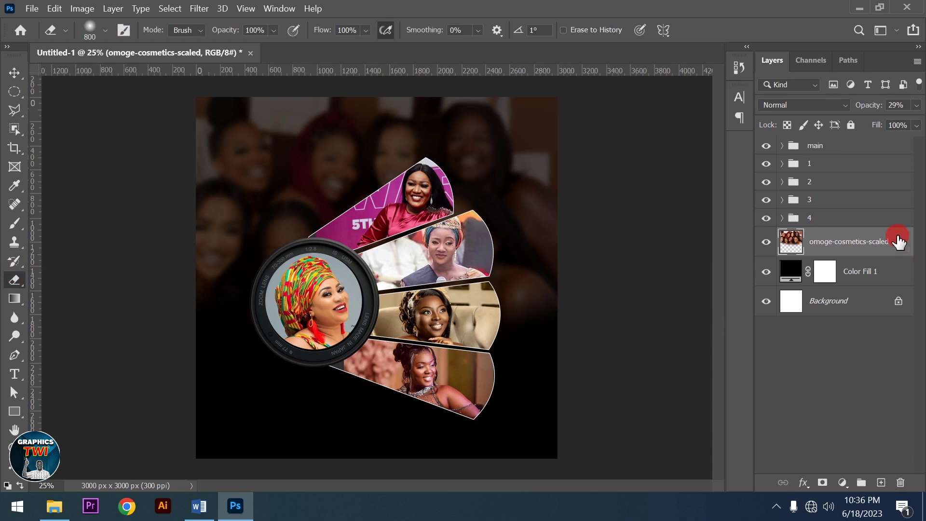
click(916, 106)
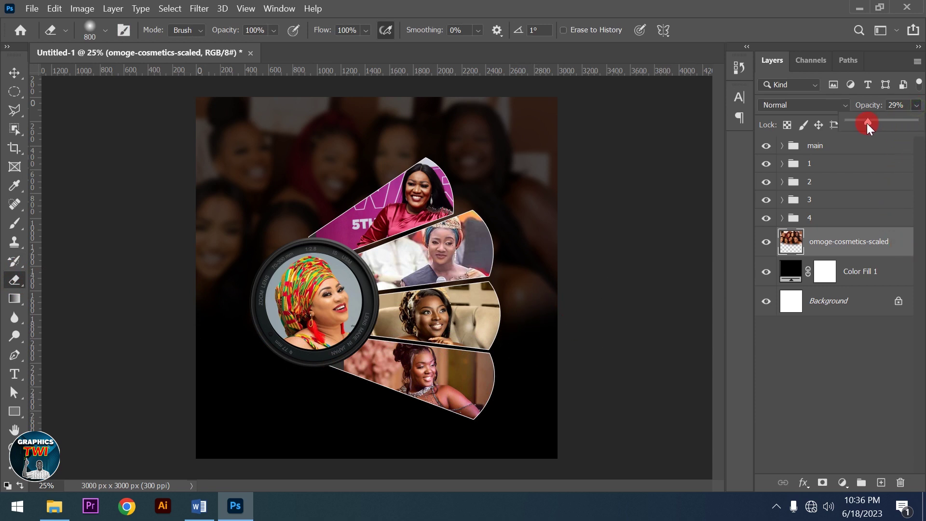
drag(864, 124, 867, 126)
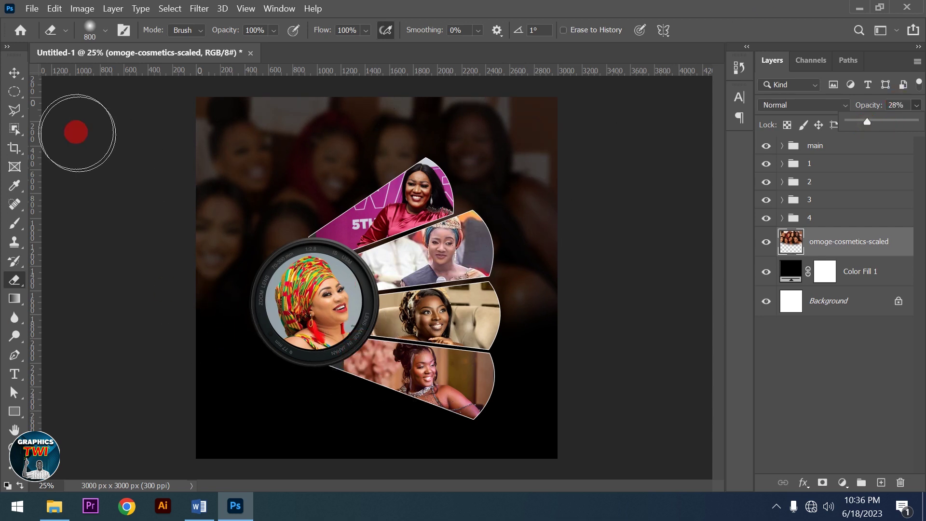
click(14, 73)
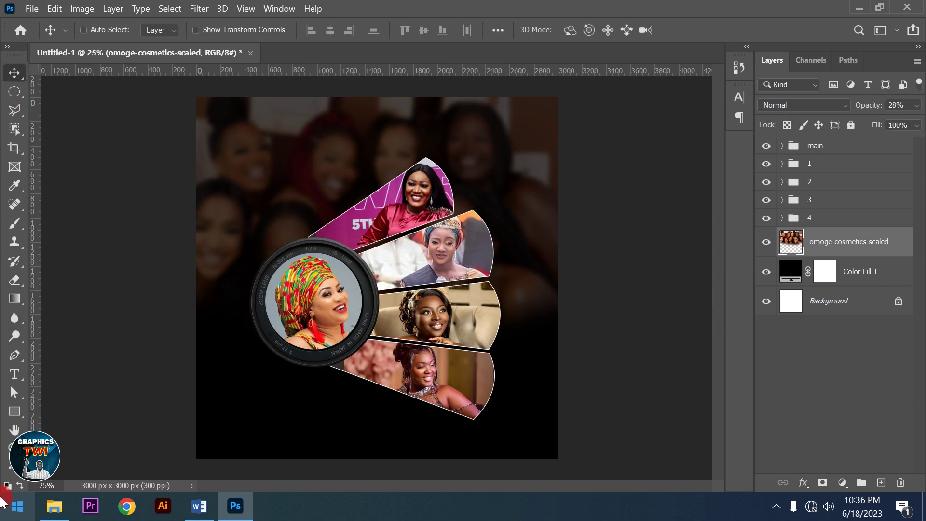
Step: Place the Particles image along the flyer bottom and rasterize it
click(55, 506)
mouse_move(702, 212)
mouse_down()
mouse_move(134, 412)
mouse_move(486, 345)
mouse_move(574, 386)
mouse_up()
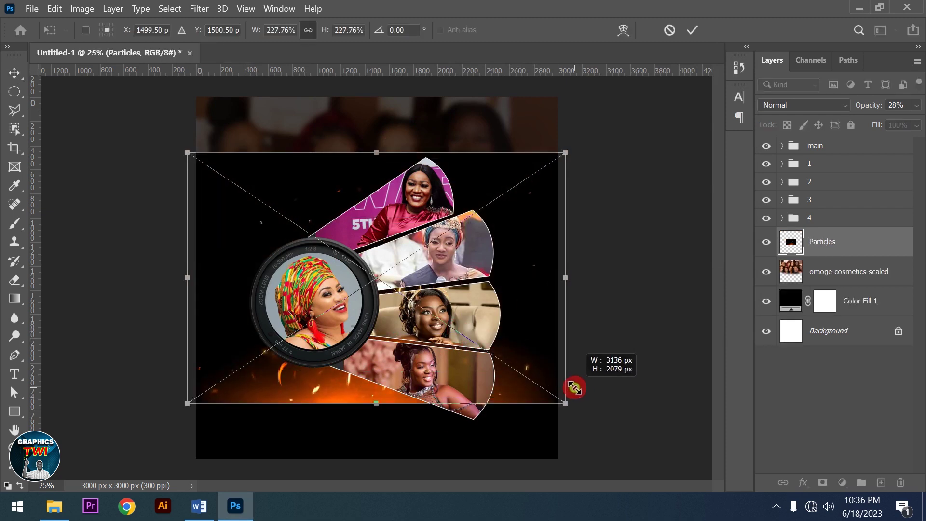
drag(534, 278, 531, 347)
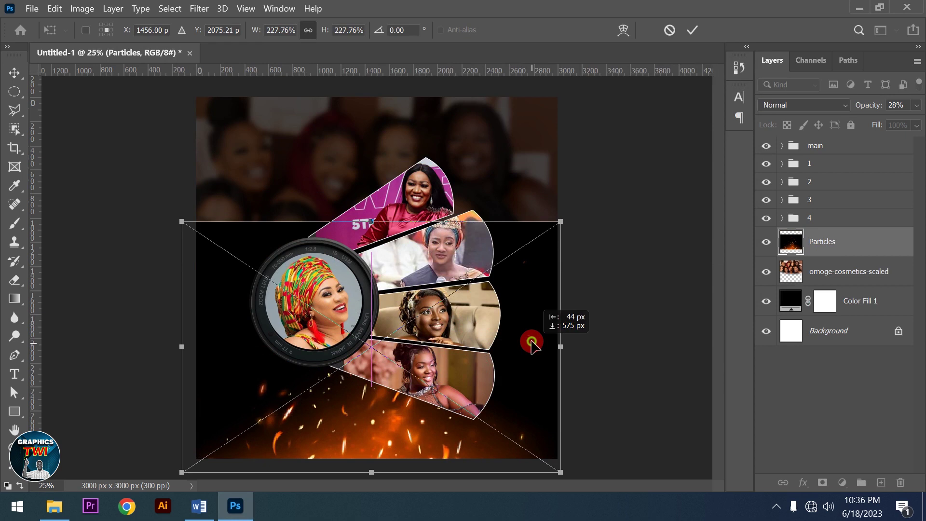
click(693, 32)
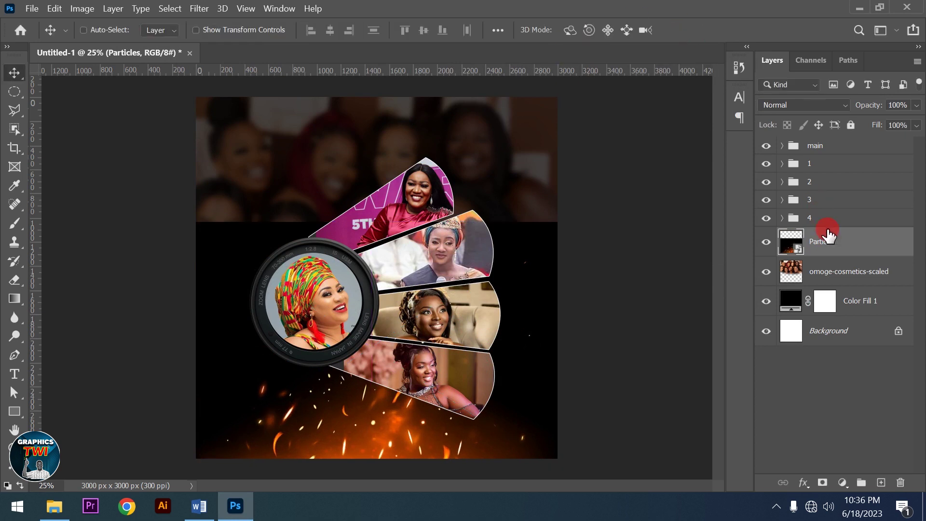
right_click(829, 240)
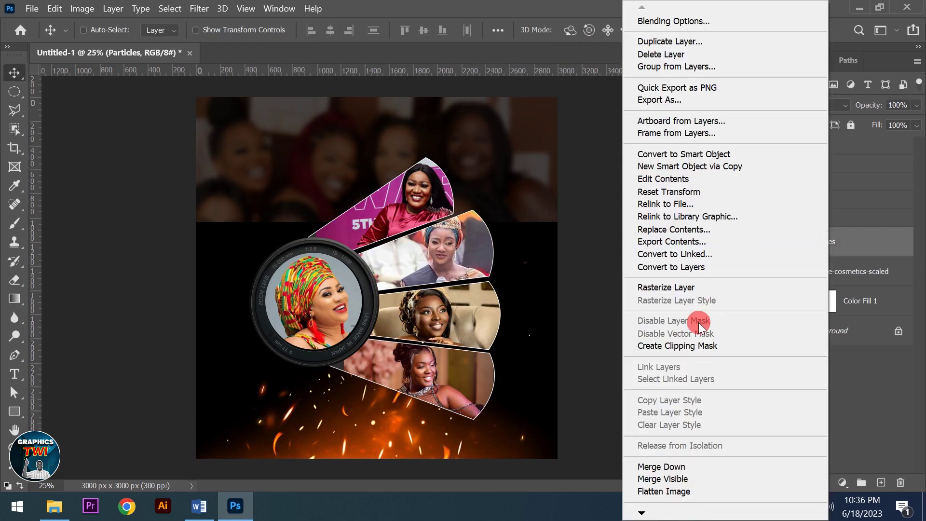
click(652, 288)
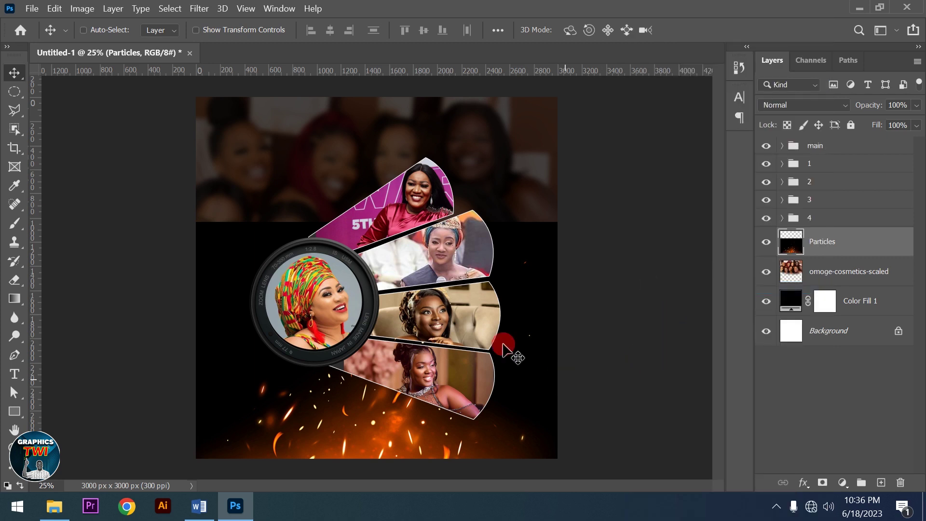
Step: Gaussian-blur the particles at 19.4 px and lower their opacity to about 62%
click(200, 9)
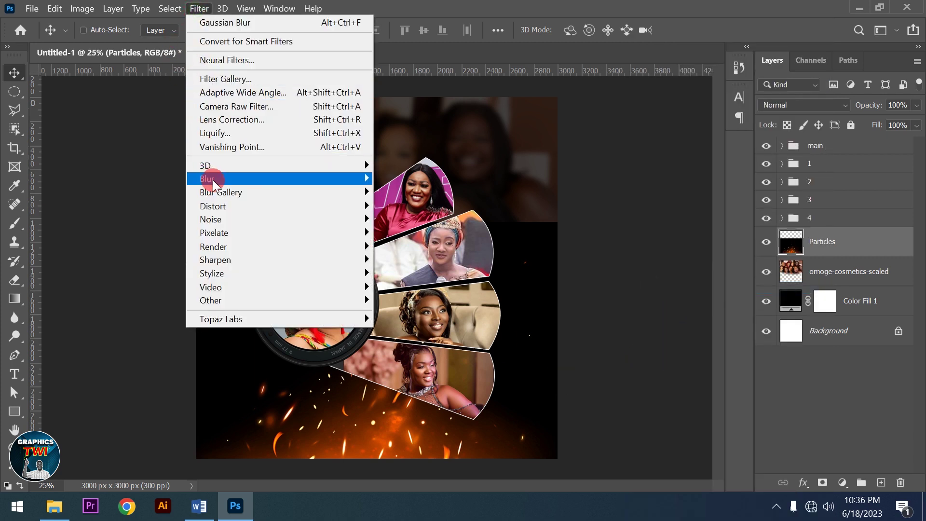
click(222, 179)
click(419, 233)
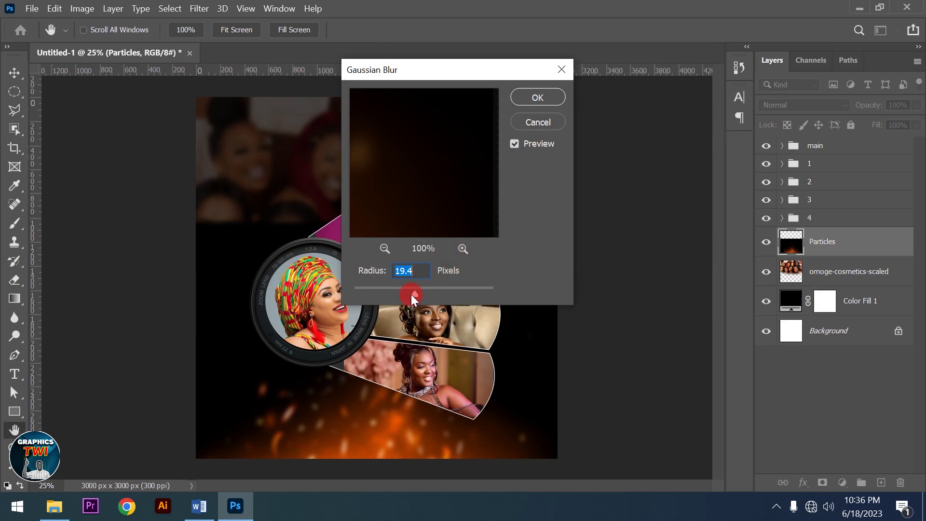
click(525, 99)
click(916, 107)
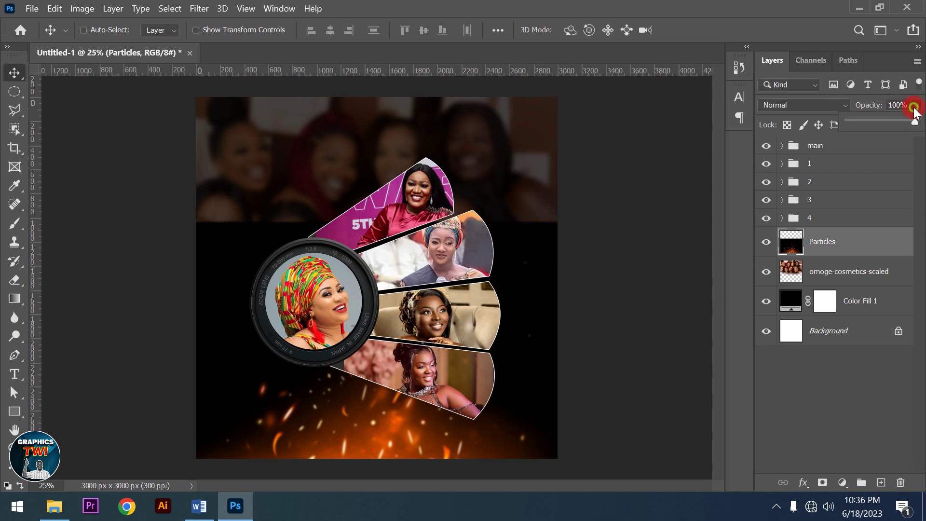
drag(893, 123, 892, 125)
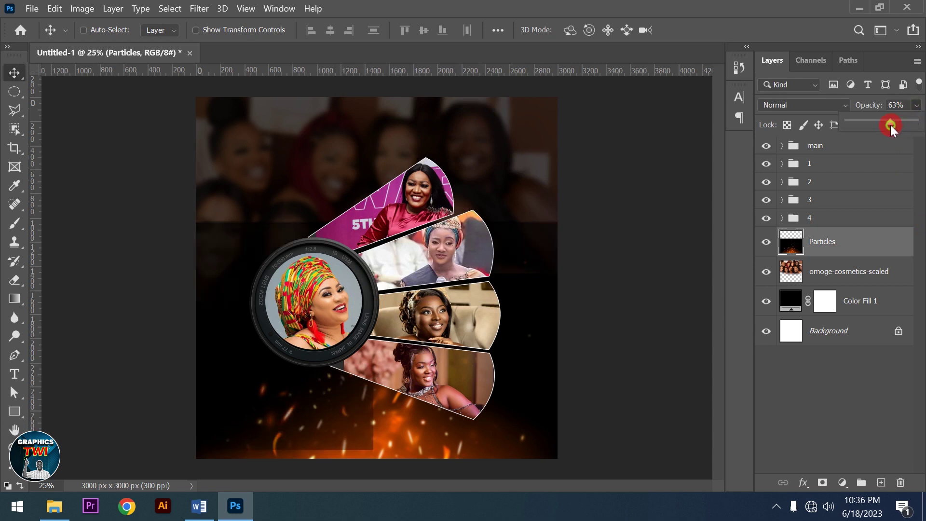
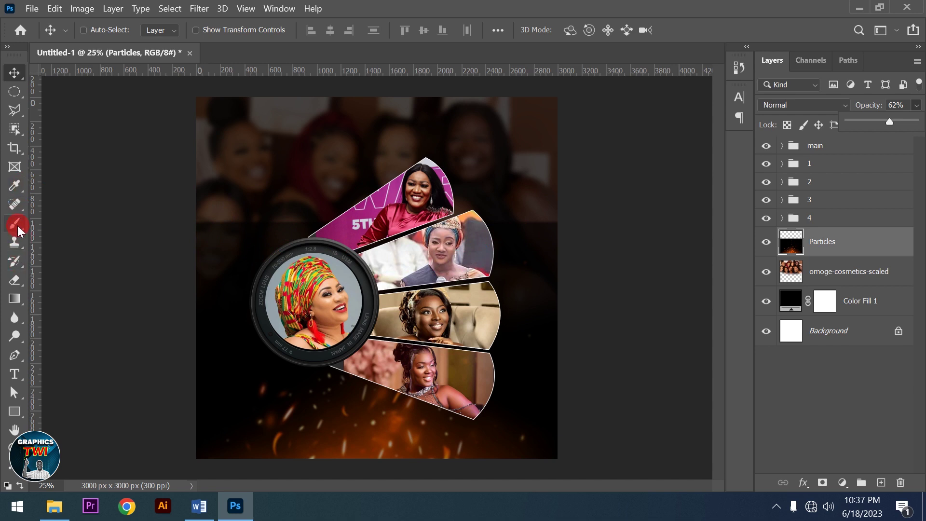
Step: Erase the left side of the Particles overlay, then select it with omoge-cosmetics-scaled and Color Fill 1
click(14, 280)
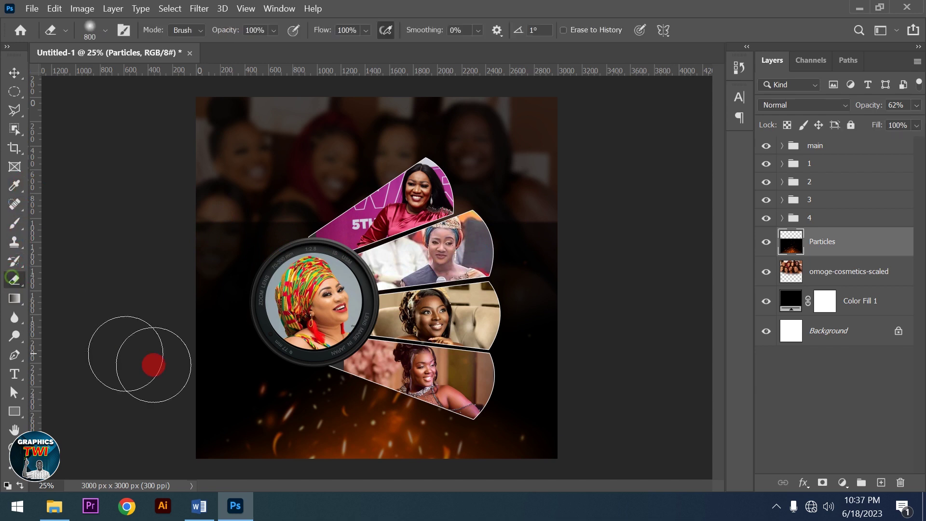
drag(330, 249, 191, 235)
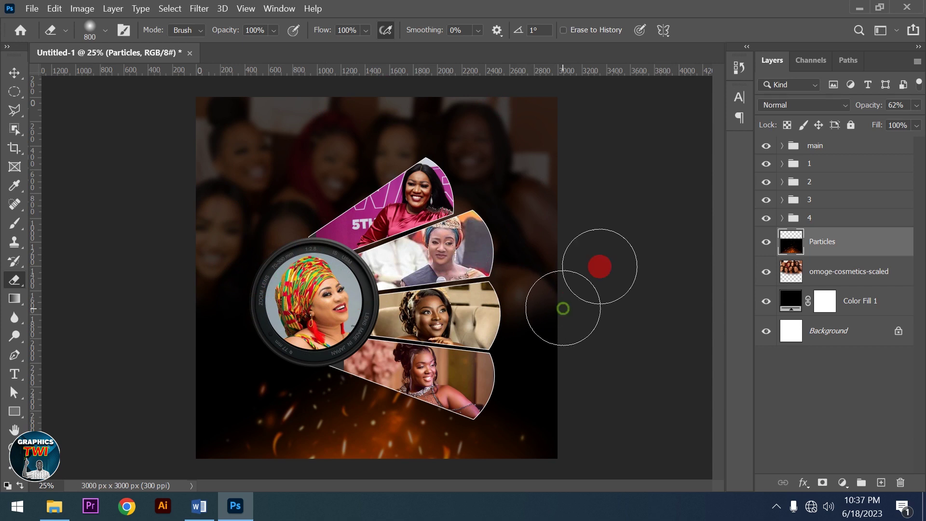
mouse_move(826, 278)
mouse_down()
mouse_move(829, 311)
mouse_move(847, 313)
mouse_up()
shift+click(848, 312)
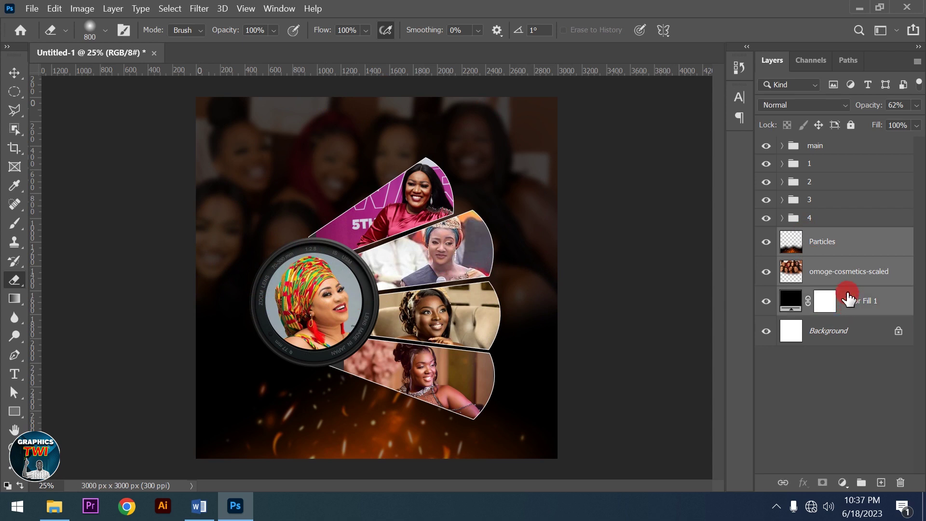
Step: Group Particles, omoge-cosmetics-scaled and Color Fill 1 into a group named BG
key(ctrl+g)
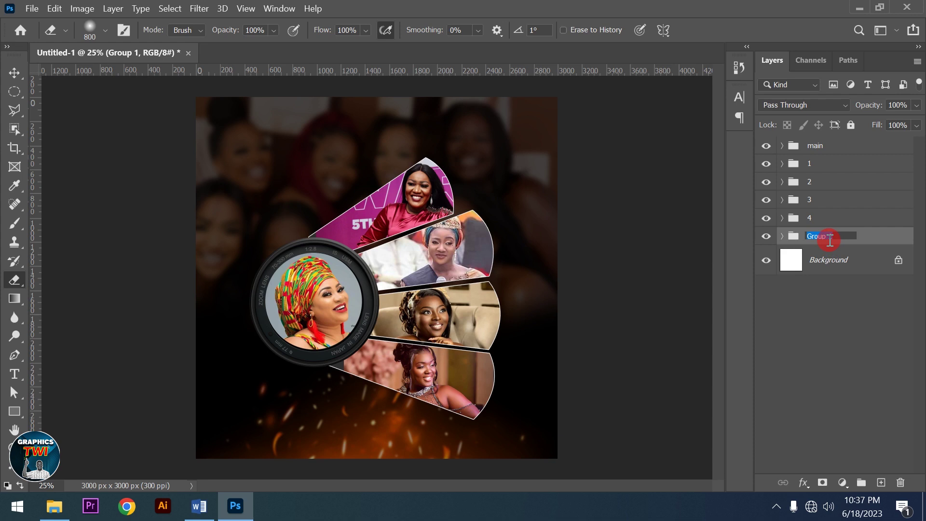
text(BG)
click(815, 148)
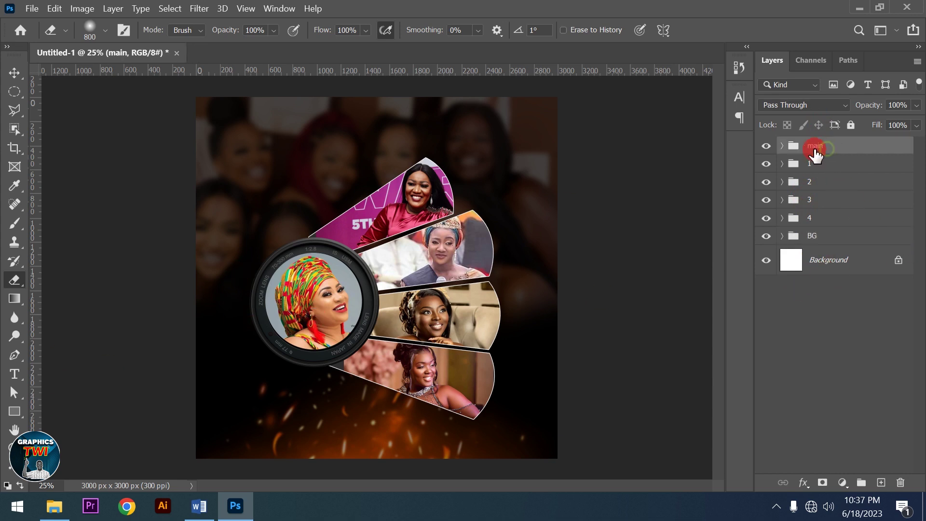
click(54, 506)
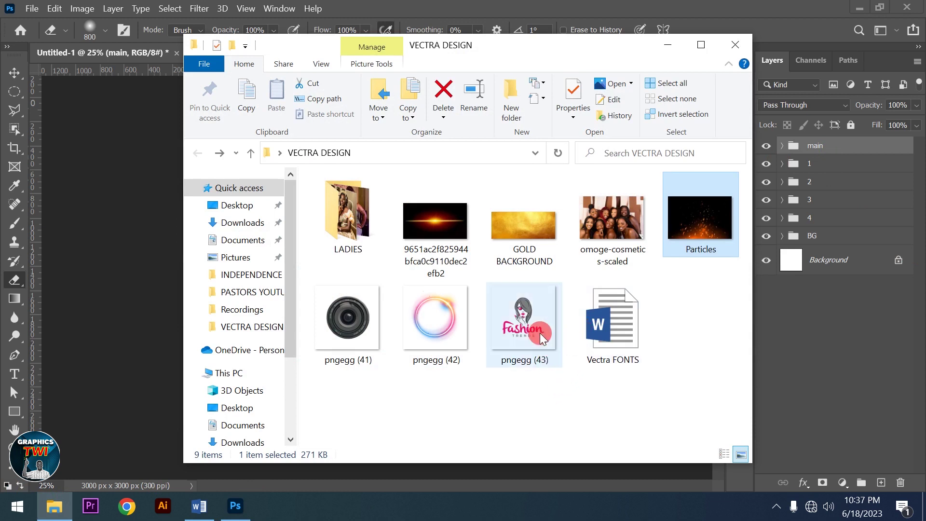
Step: Drag pngegg (42) from the VECTRA DESIGN folder onto the poster canvas
click(434, 327)
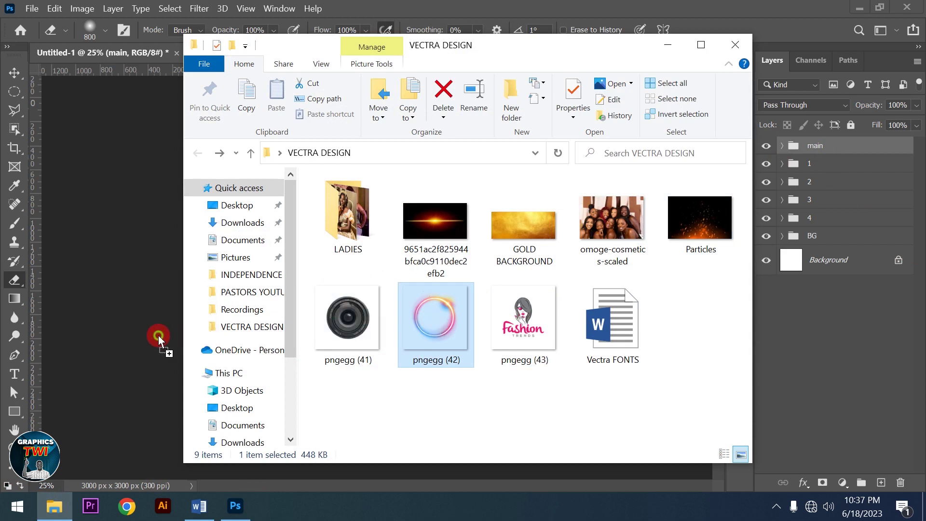
drag(438, 324, 150, 337)
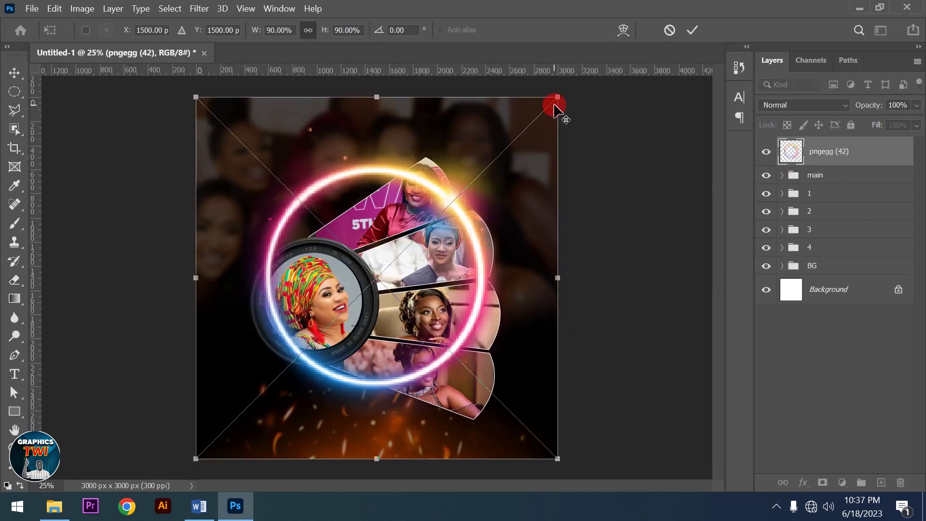
Step: Scale the neon ring down and drag it onto the lens portrait
drag(553, 112, 441, 214)
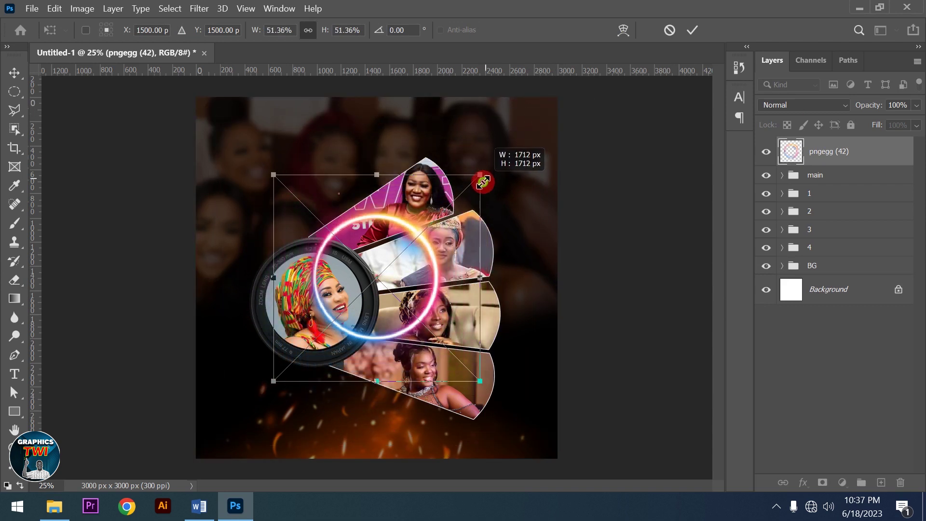
drag(415, 266, 347, 292)
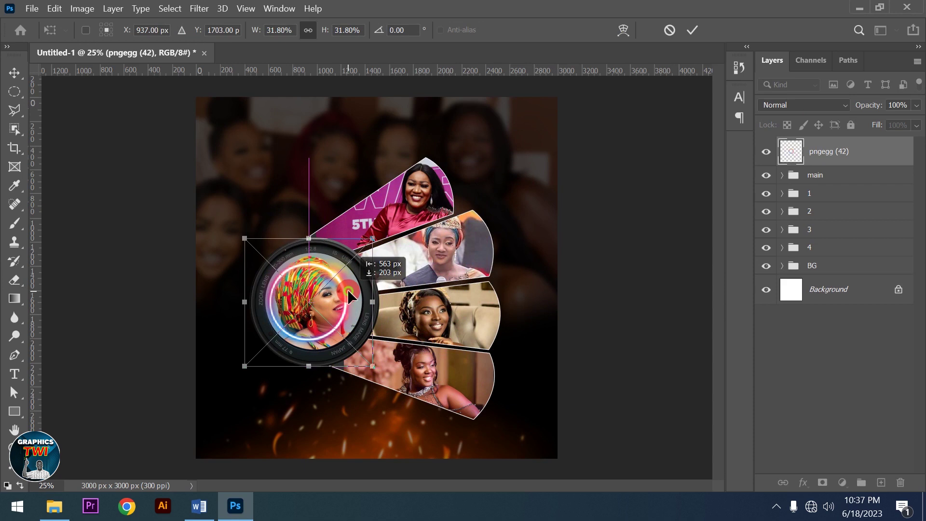
drag(346, 289, 351, 289)
drag(384, 237, 420, 216)
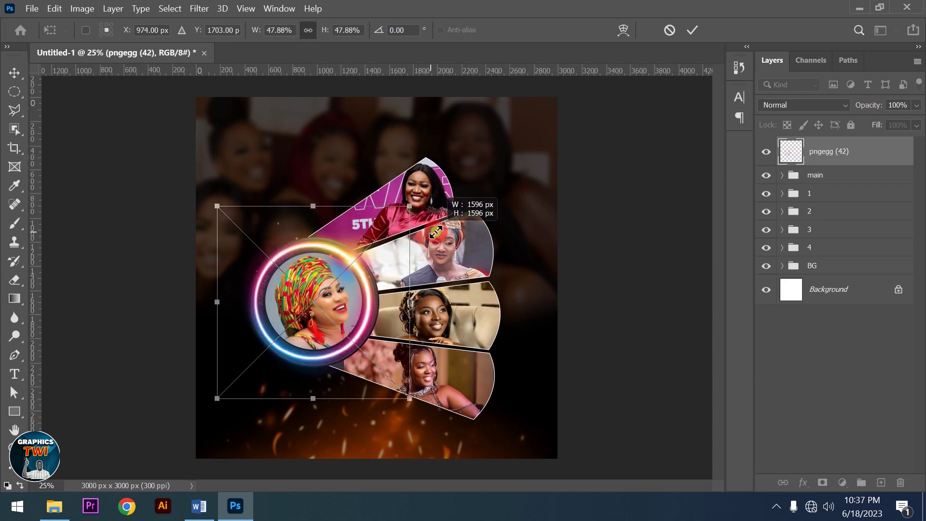
Step: Nudge the ring to centre it, fine-tune it to about 48%, and commit the transform
key(Up)
key(Up)
key(Up)
key(Right)
key(Right)
key(Right)
key(Down)
key(Down)
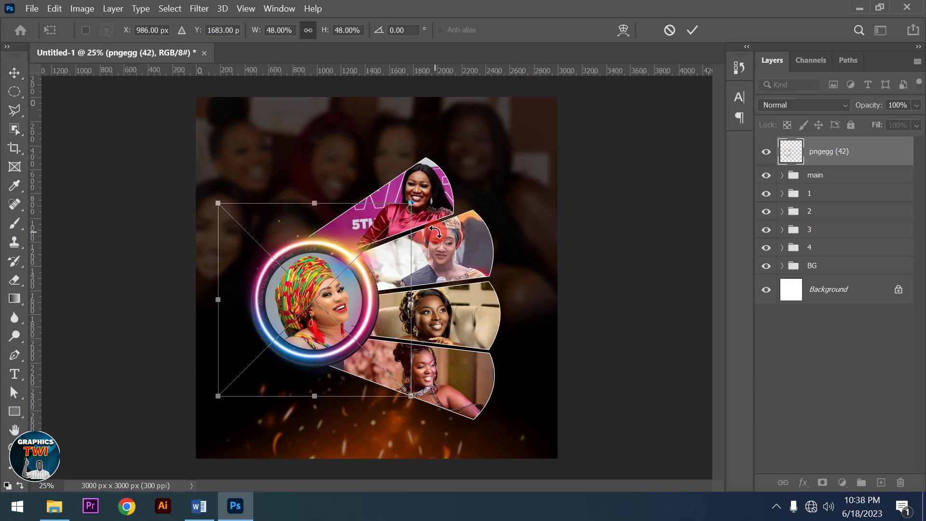
key(Right)
key(Right)
key(Right)
key(Down)
key(Down)
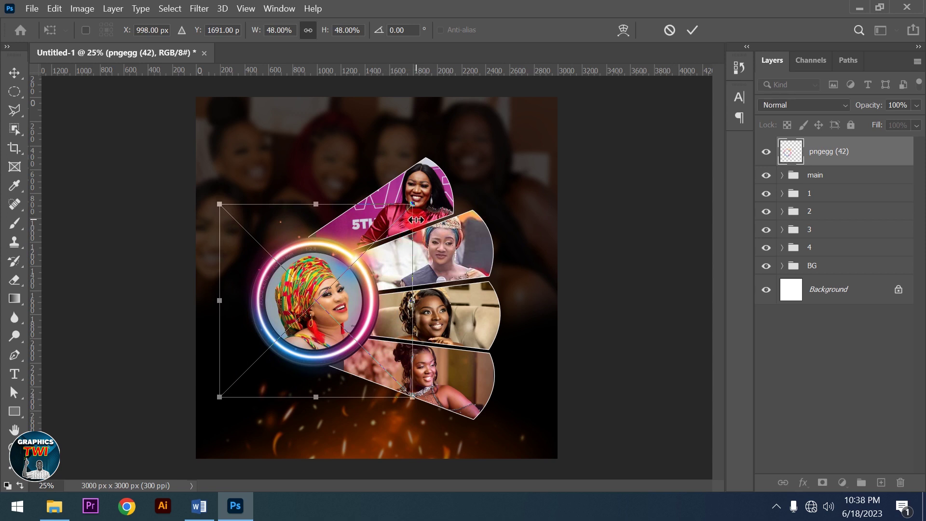
drag(410, 204, 413, 204)
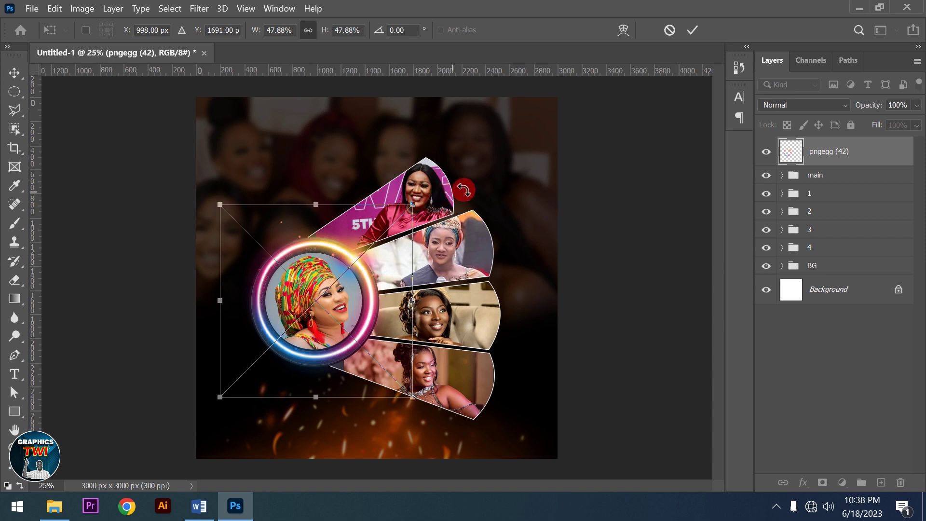
click(692, 33)
key(e)
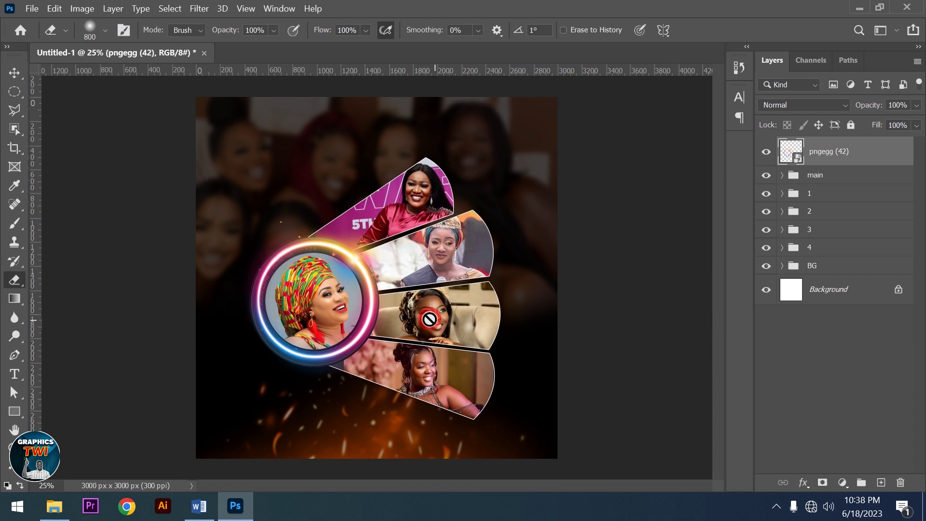
click(13, 74)
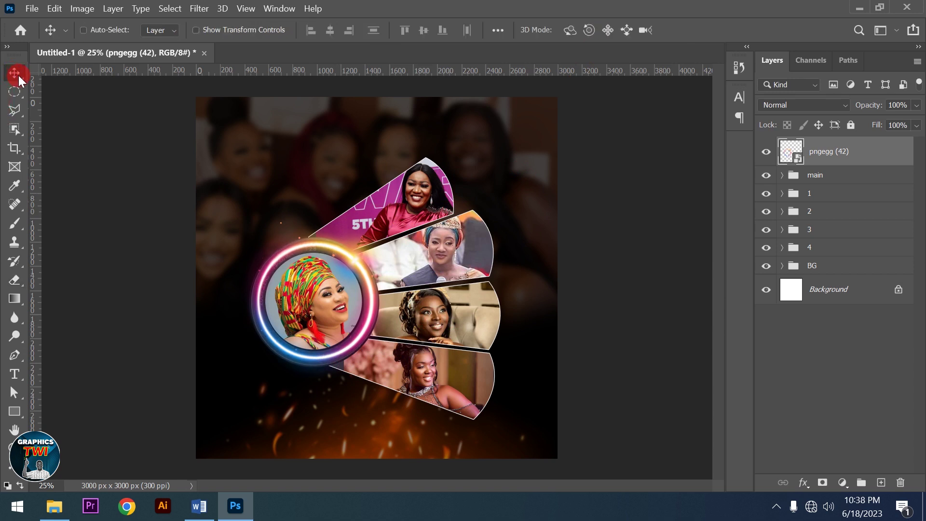
Step: Set the pngegg (42) ring's blend mode to Linear Dodge (Add)
click(803, 125)
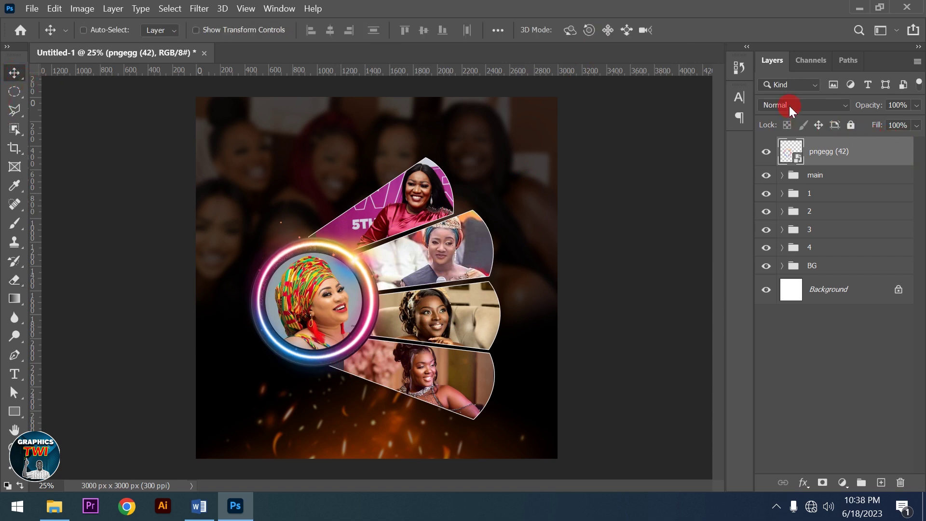
click(789, 105)
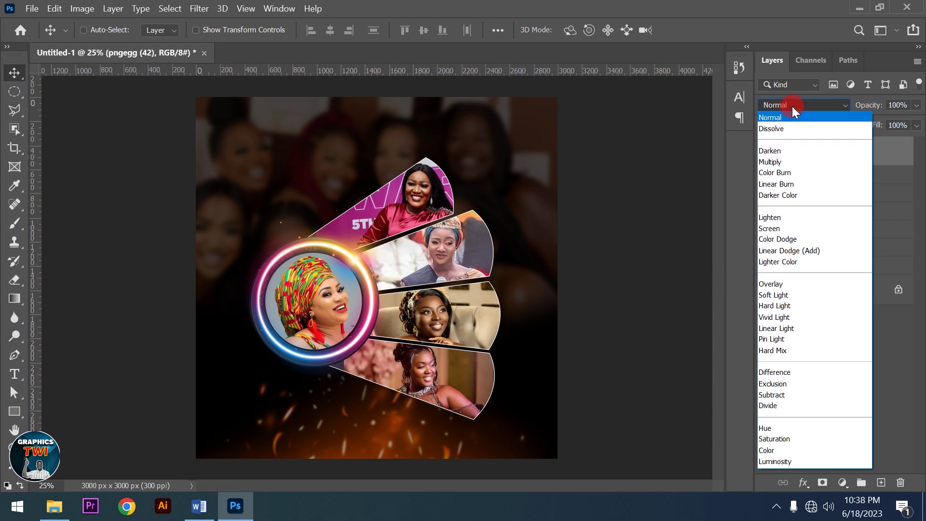
click(786, 251)
Step: Hide the neon ring layer and pick the orange light-flare image in VECTRA DESIGN
click(766, 152)
click(766, 153)
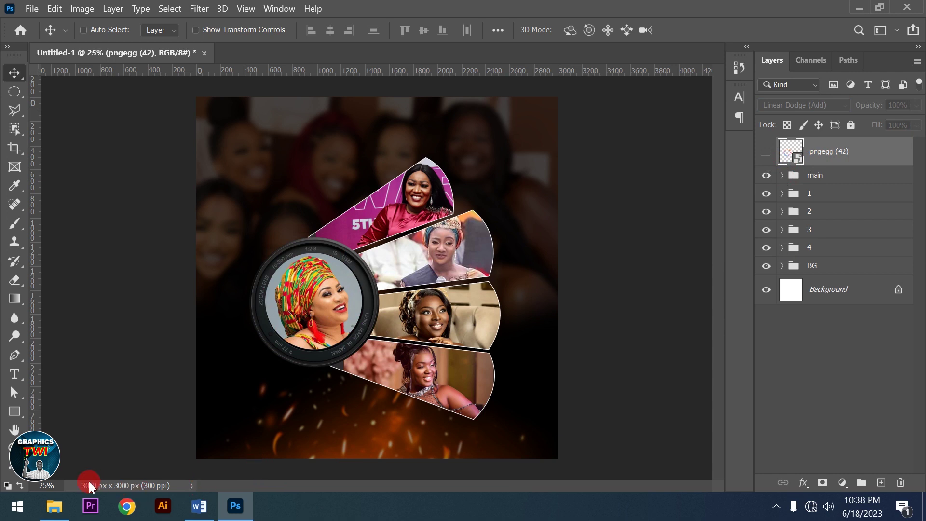
click(63, 509)
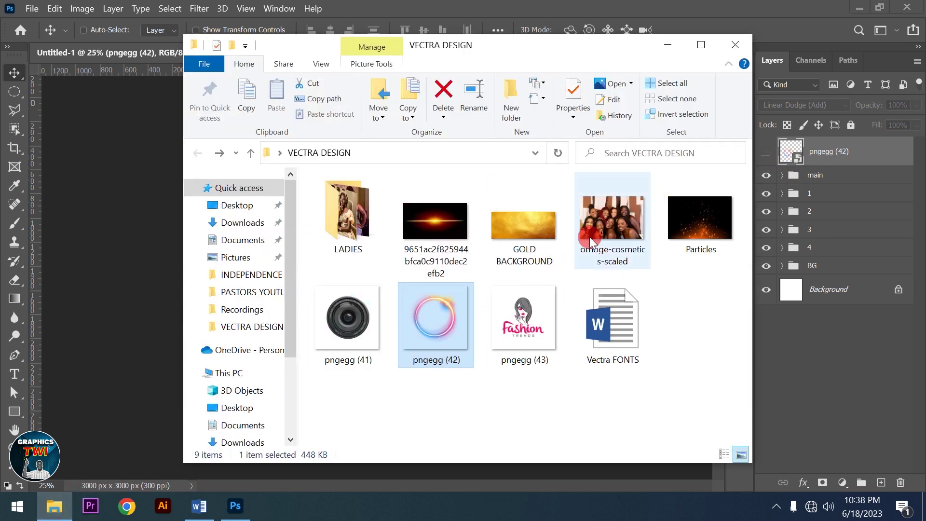
click(435, 225)
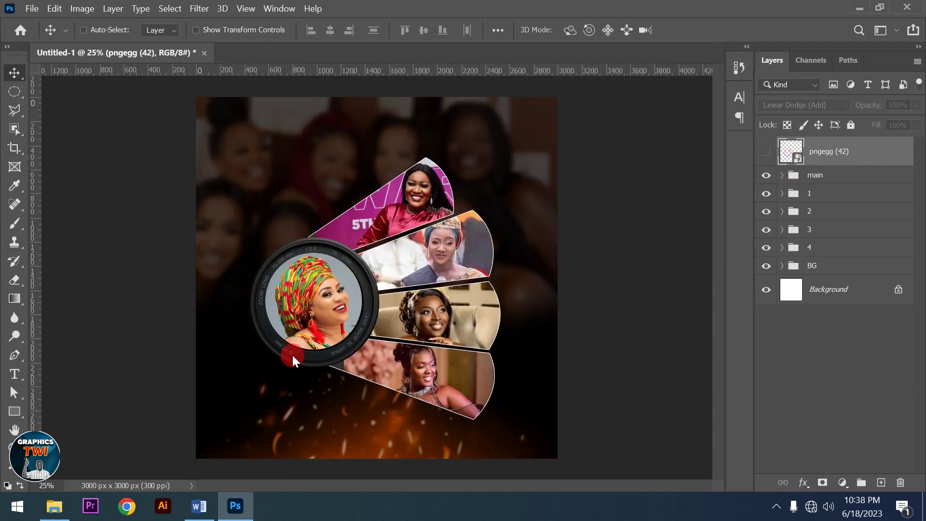
Step: Place the light flare, blend it with Screen, and move it down over the lower strips
drag(427, 222, 291, 354)
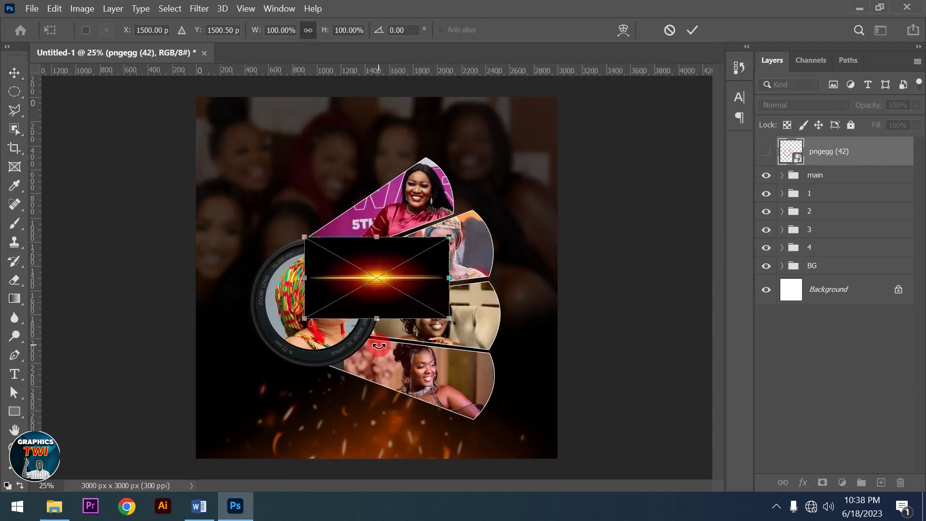
click(699, 32)
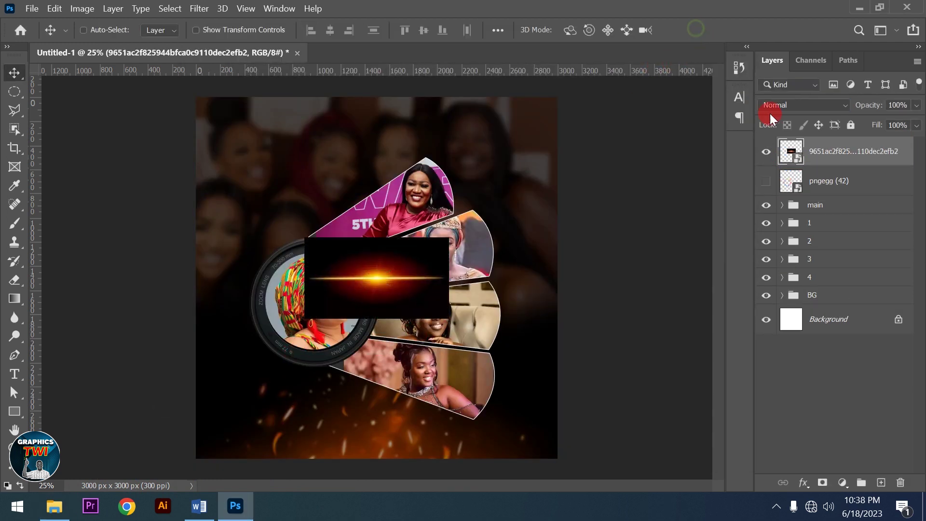
click(777, 106)
click(769, 229)
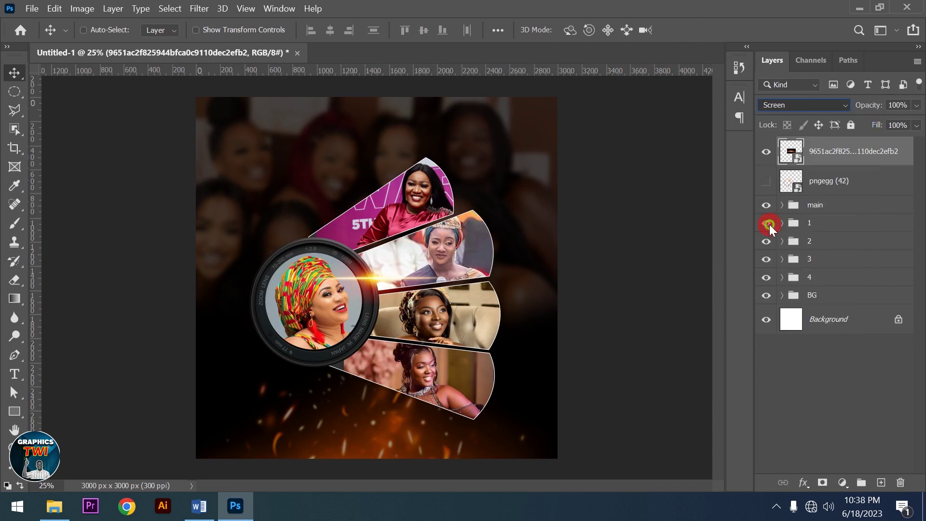
mouse_move(404, 279)
mouse_down()
mouse_move(459, 346)
mouse_move(458, 334)
mouse_up()
Step: Scale the flare to about 60% and rotate it about 6°, then commit
key(ctrl+t)
mouse_move(504, 306)
mouse_down()
mouse_move(479, 319)
mouse_move(517, 348)
mouse_up()
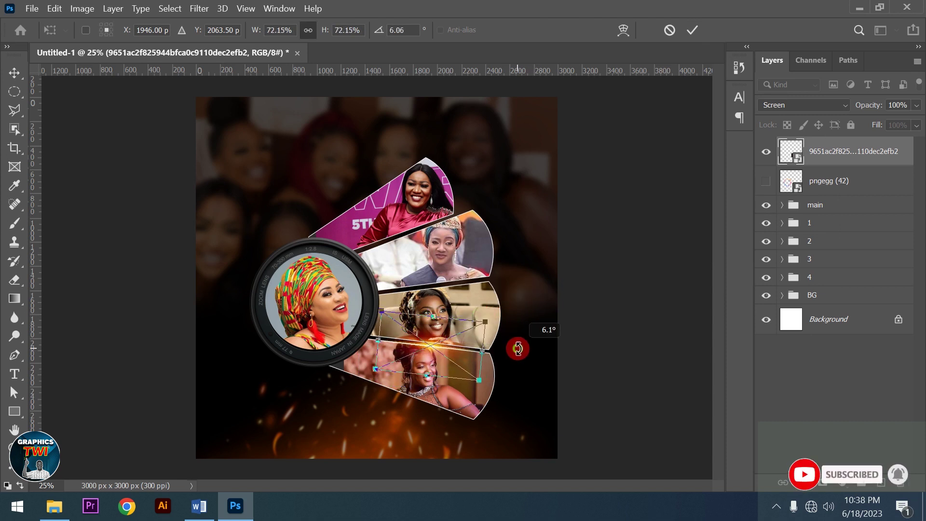
drag(480, 326, 484, 318)
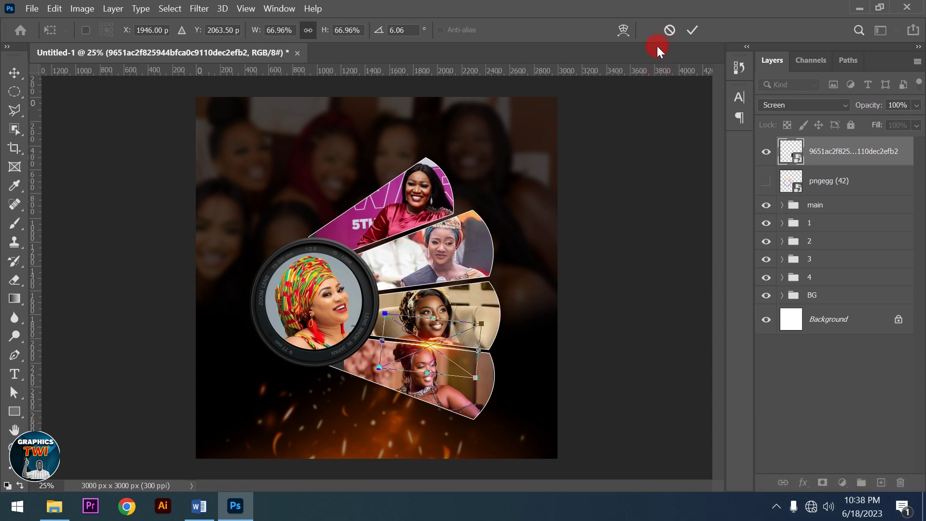
drag(484, 319, 478, 324)
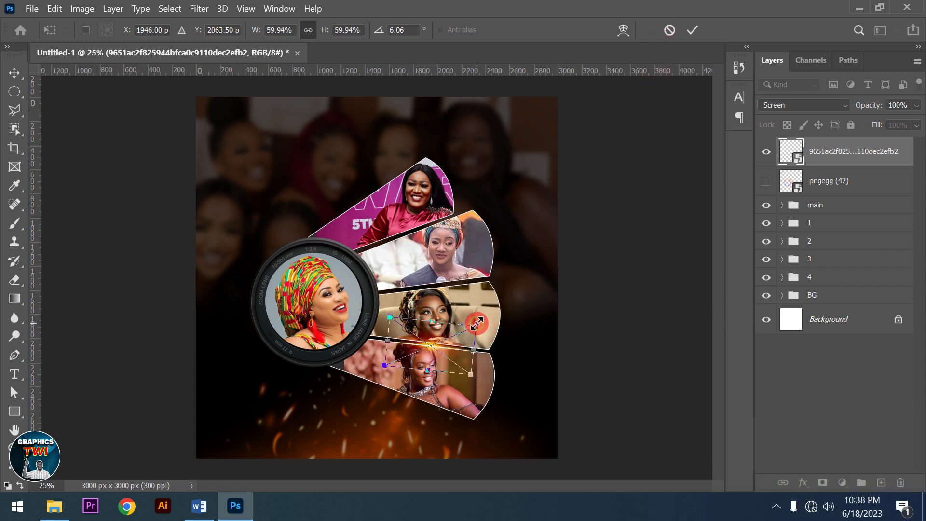
key(shift+Up)
key(shift+Up)
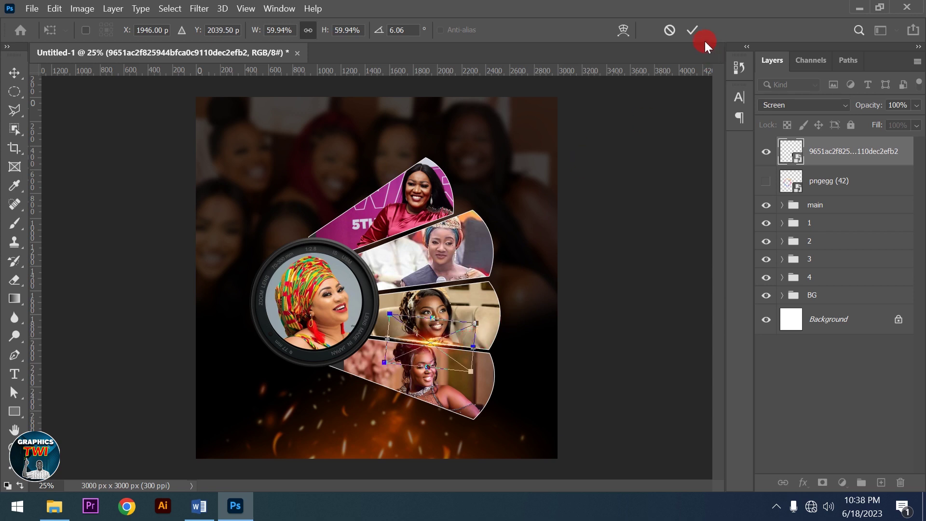
click(692, 30)
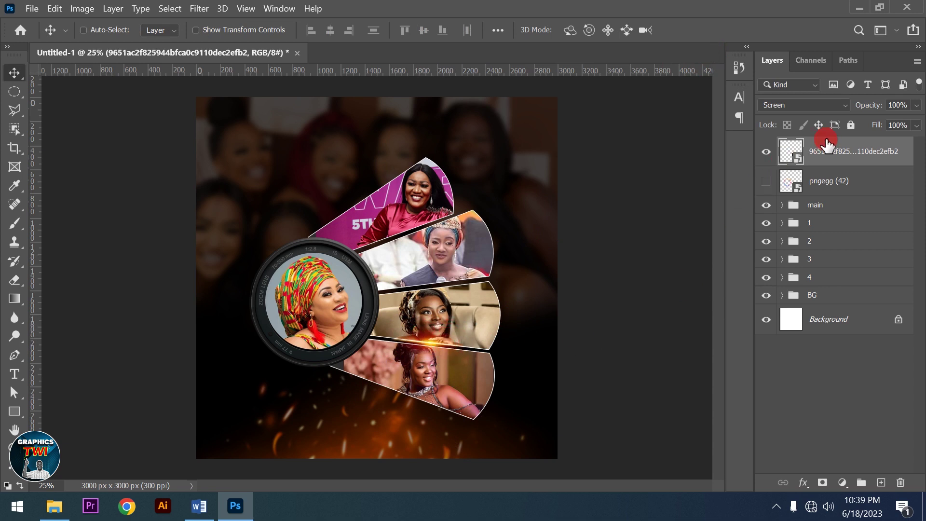
Step: Show the pngegg (42) ring and move it into the main group
click(830, 184)
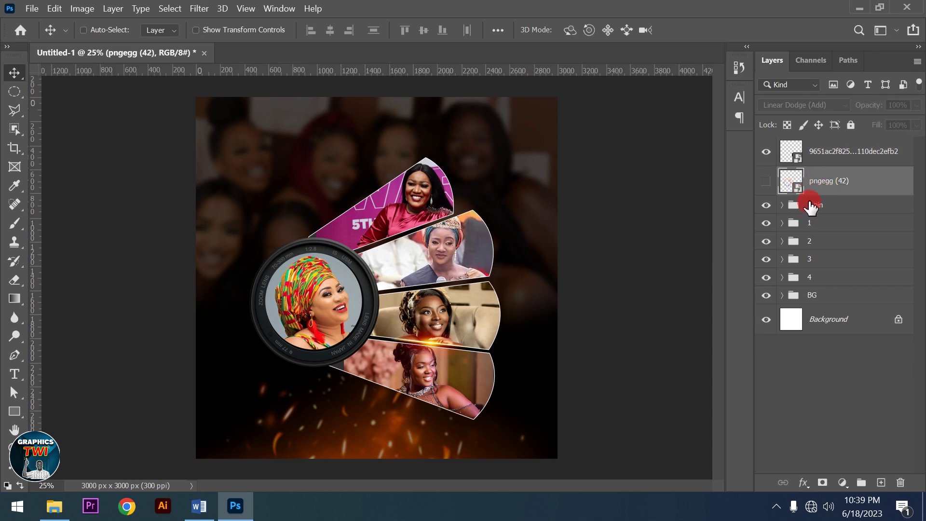
click(763, 185)
drag(823, 182, 823, 205)
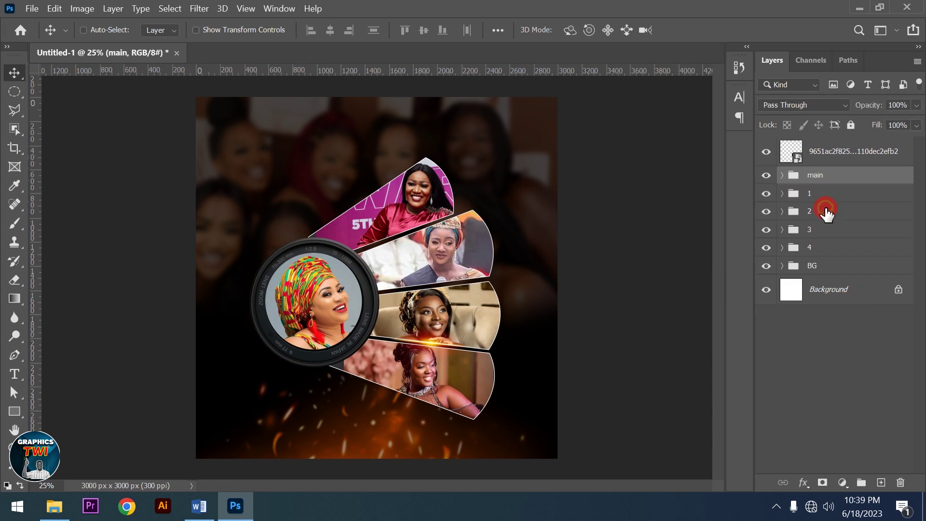
Step: Duplicate the lens-flare layer and move the copy up to the third photo strip
click(819, 151)
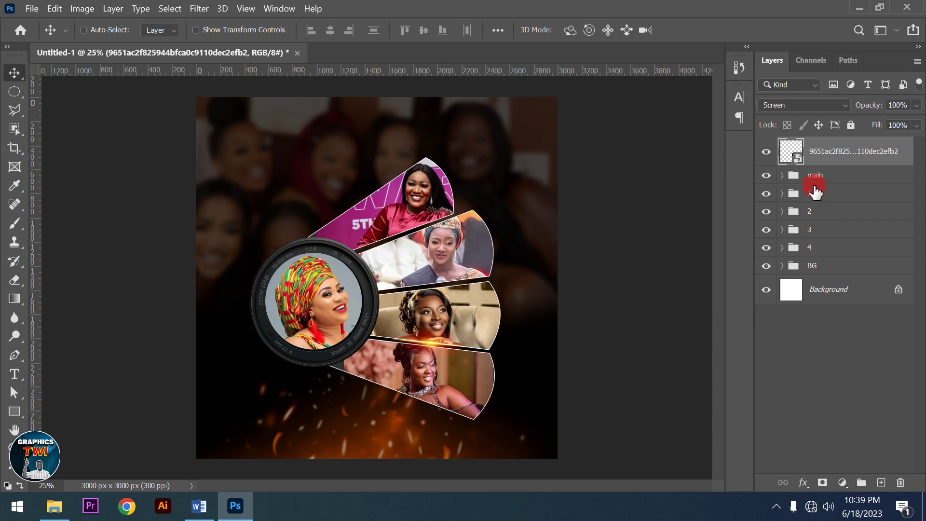
right_click(848, 151)
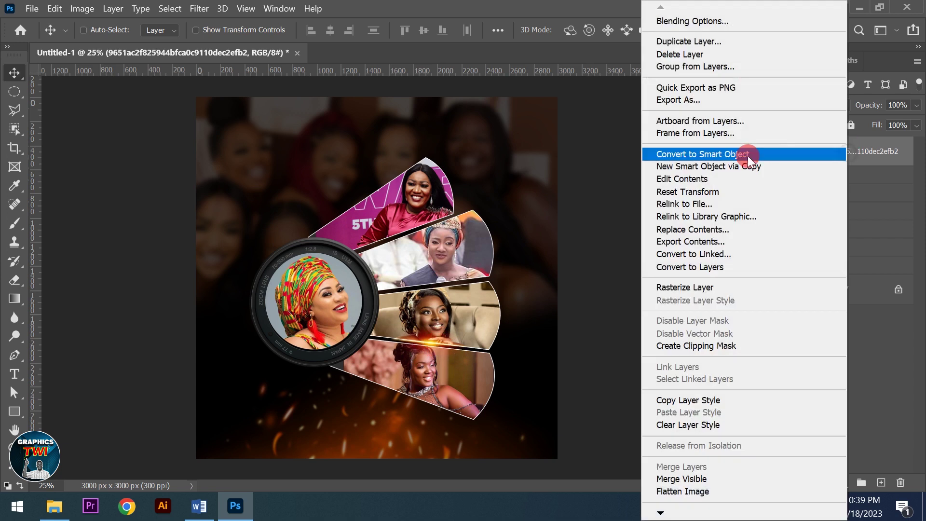
click(668, 43)
click(475, 140)
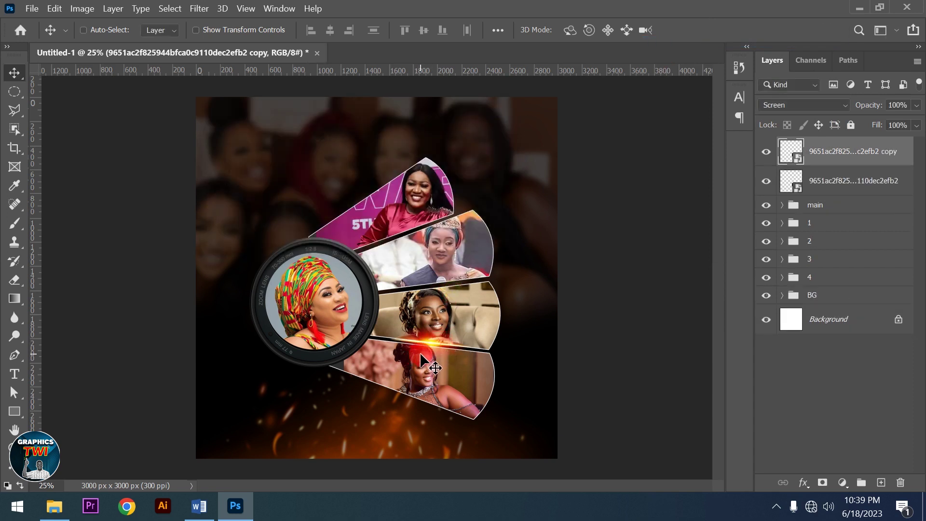
drag(427, 338, 427, 282)
Step: Shrink the flare copy slightly and tilt it about 4.5° along the strip edge
key(ctrl)
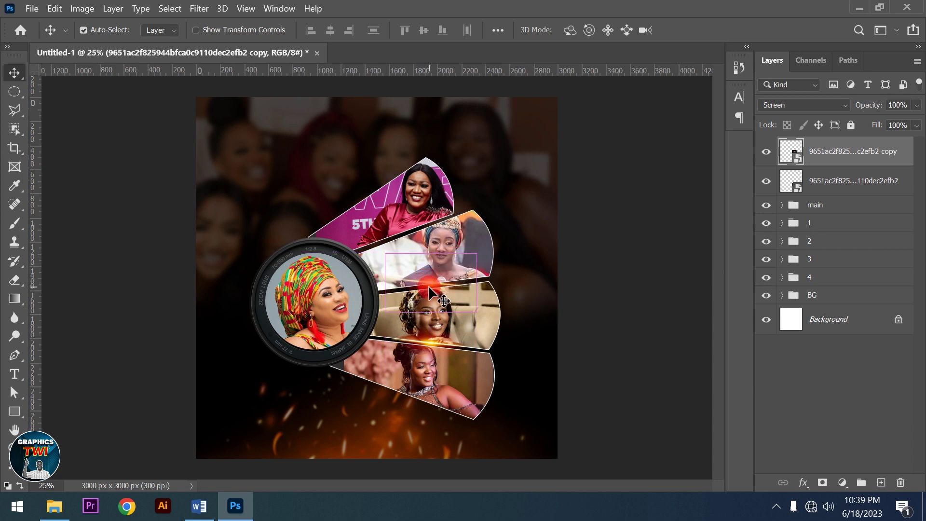
key(ctrl+t)
drag(502, 268, 501, 256)
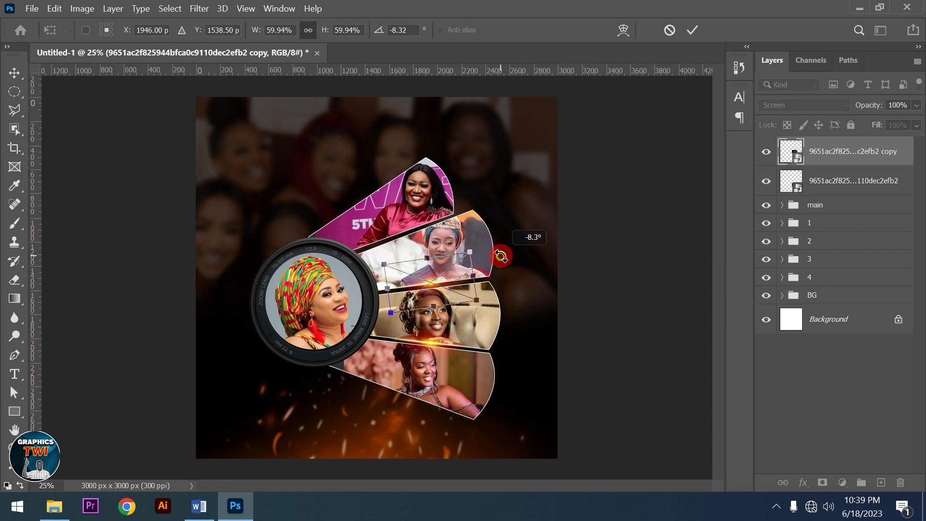
drag(452, 283, 467, 284)
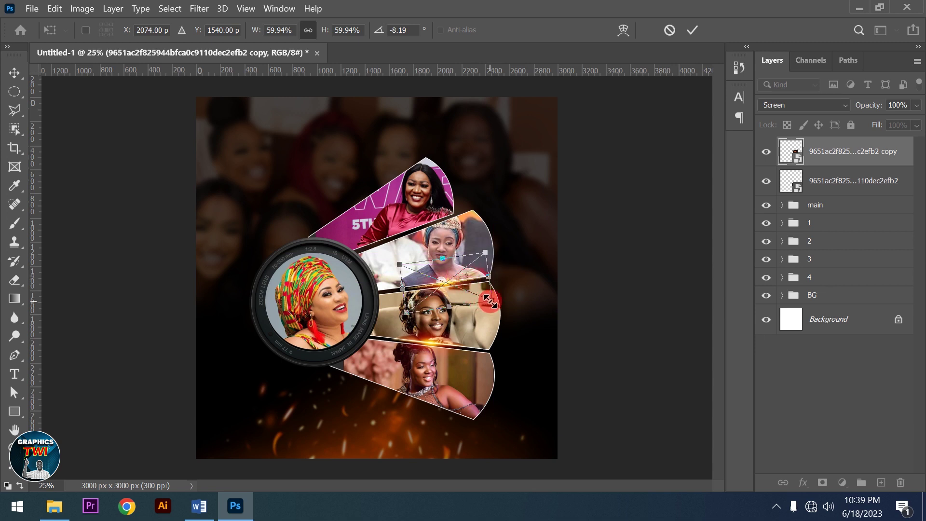
drag(490, 301, 486, 297)
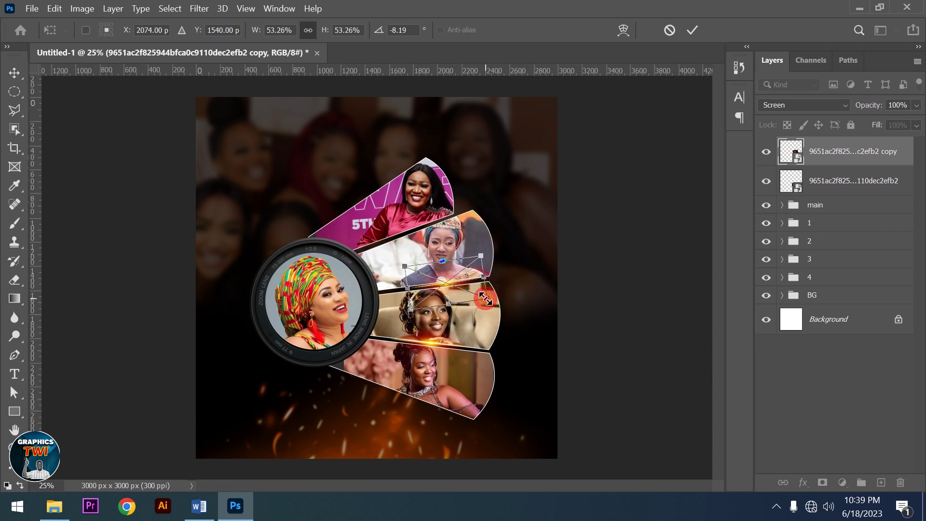
drag(521, 281, 522, 286)
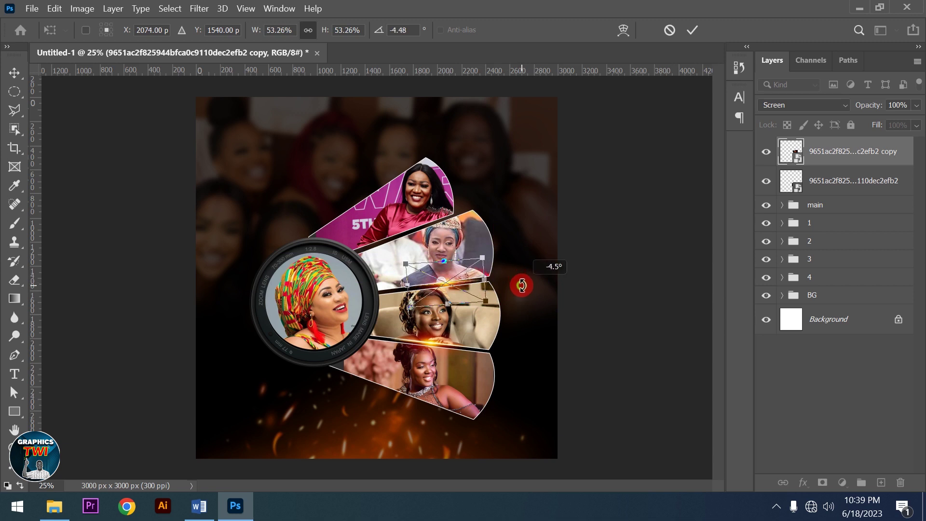
click(691, 34)
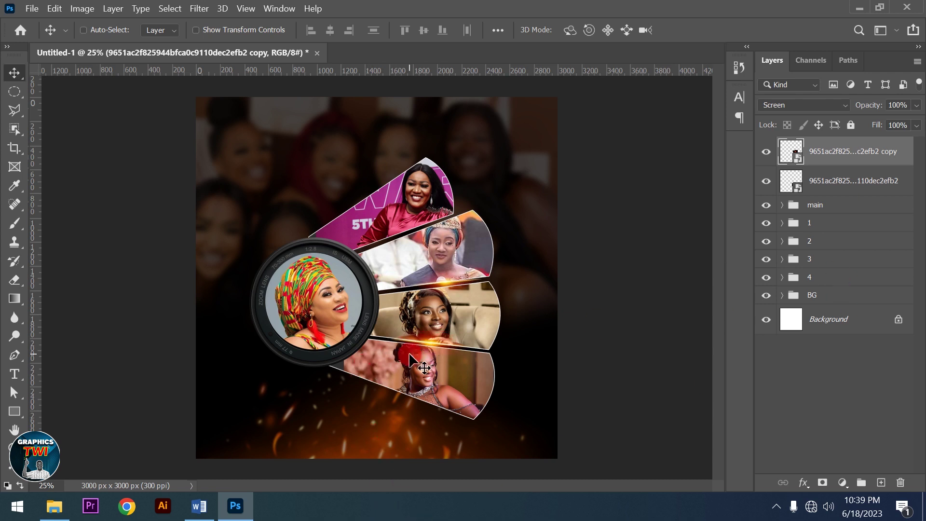
Step: Shrink the original flare to 48.88% and rotate it 5.12° along its strip edge
click(855, 190)
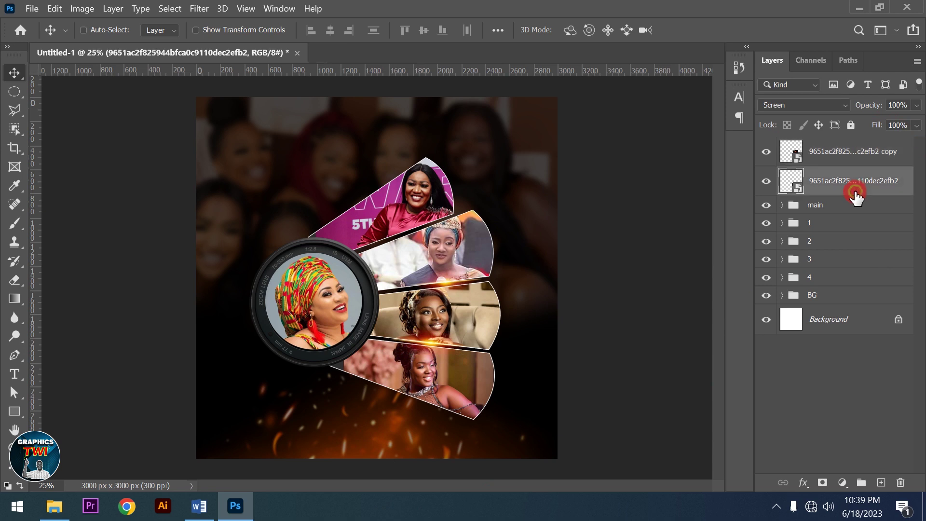
key(ctrl+t)
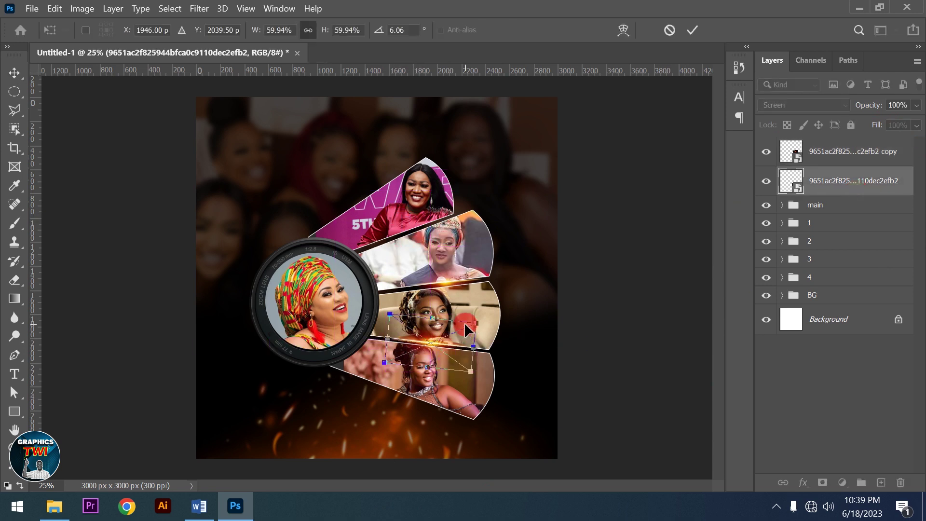
drag(476, 325, 457, 326)
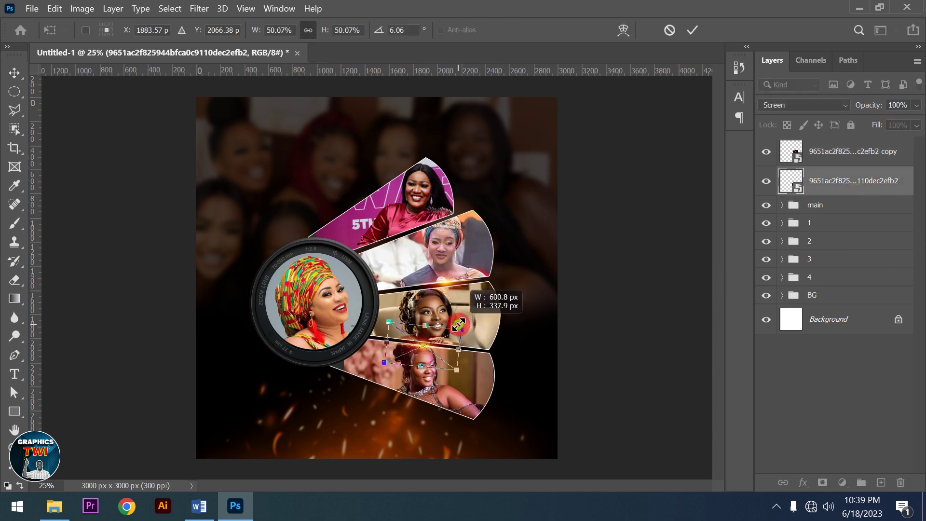
drag(446, 360, 485, 343)
key(Down)
key(Down)
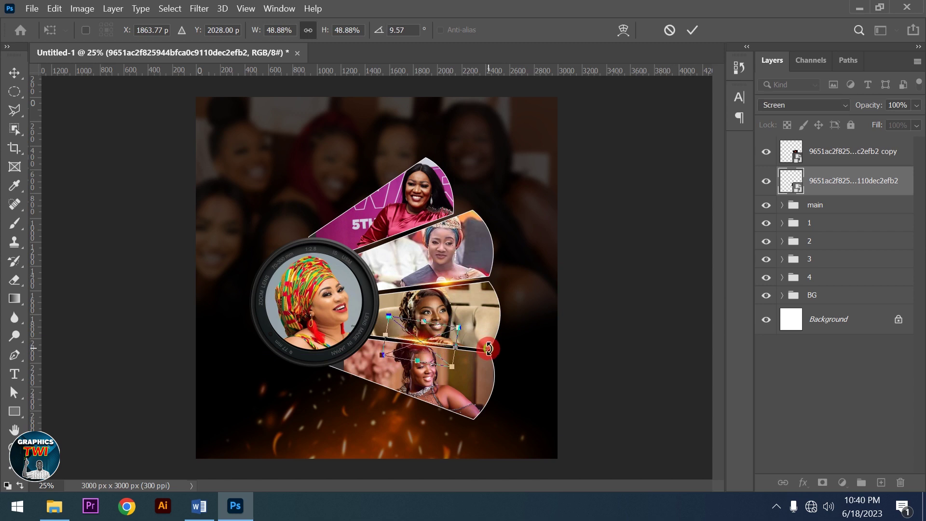
drag(488, 349, 489, 343)
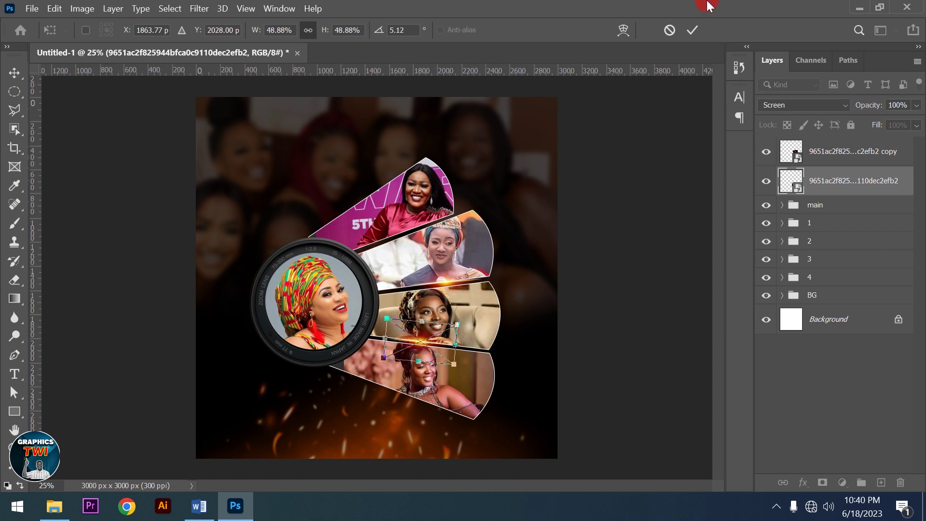
click(693, 30)
click(813, 153)
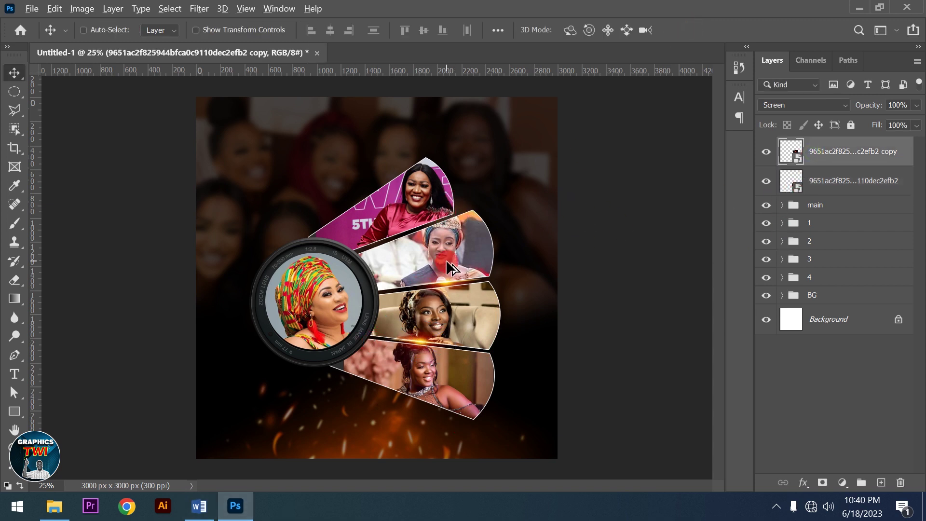
Step: Alt-drag a third flare copy onto the second strip, rotate it about -22°, and position it
drag(451, 268, 410, 224)
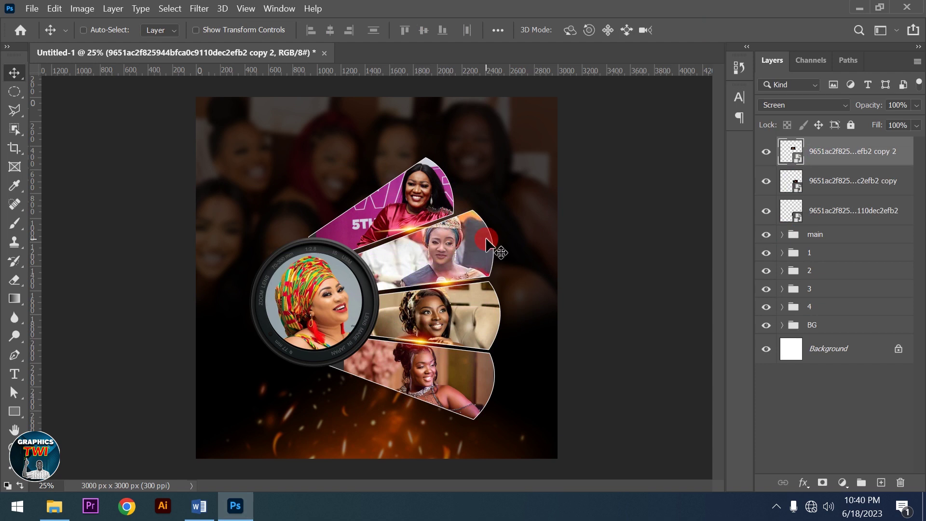
key(ctrl)
key(ctrl+t)
drag(486, 236, 479, 216)
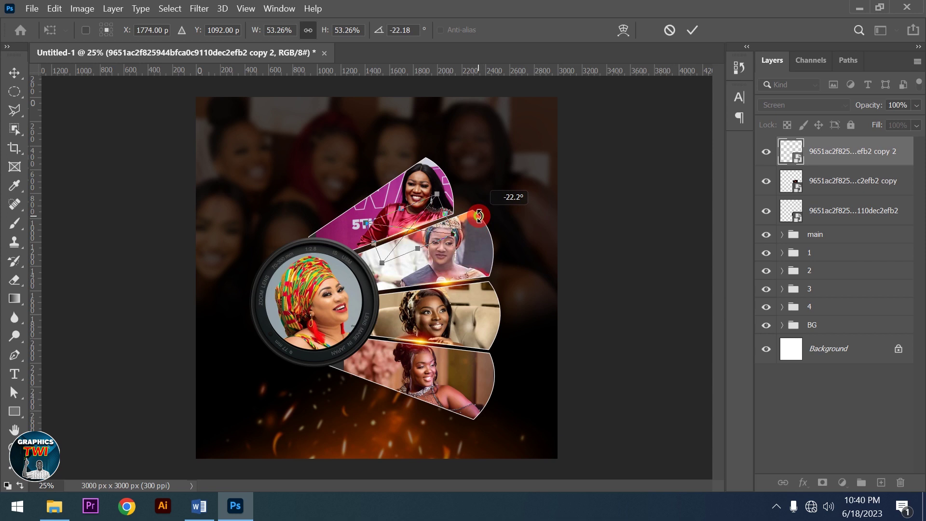
click(693, 30)
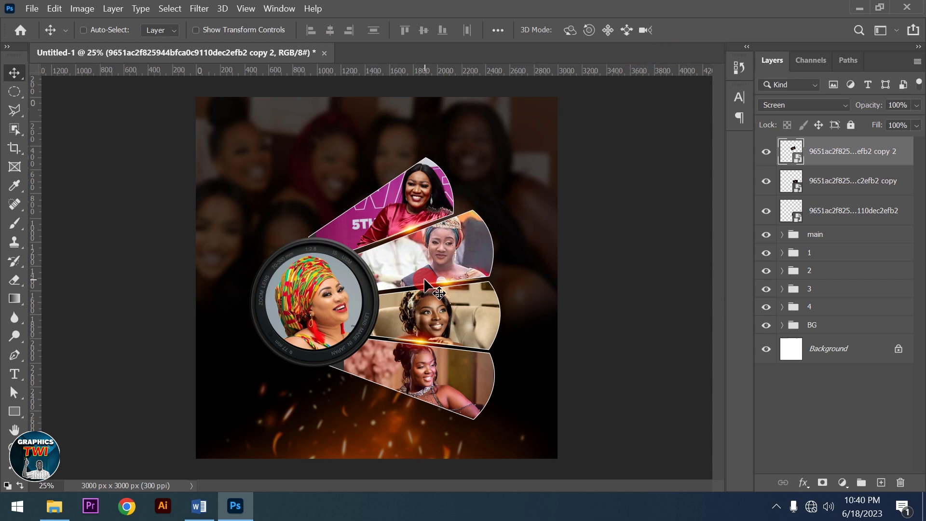
drag(425, 282, 397, 358)
Step: Group the three lens-flare layers into a group named LIGHT
ctrl+click(829, 186)
ctrl+click(831, 215)
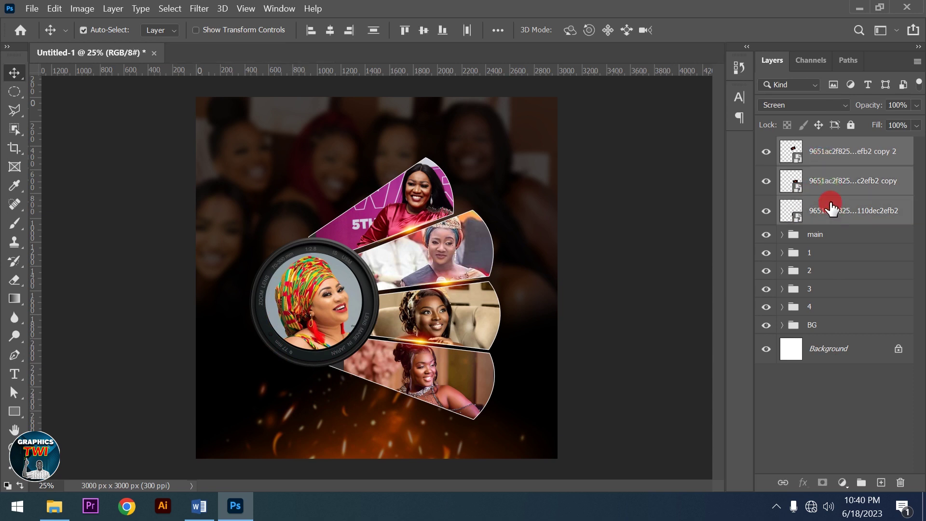
key(ctrl+g)
double_click(818, 146)
text(LIGH)
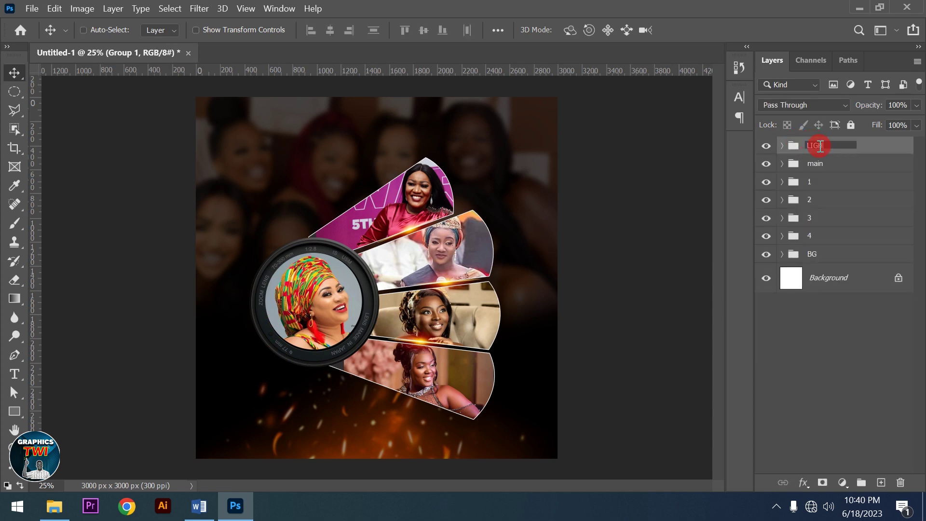
text(T)
key(Return)
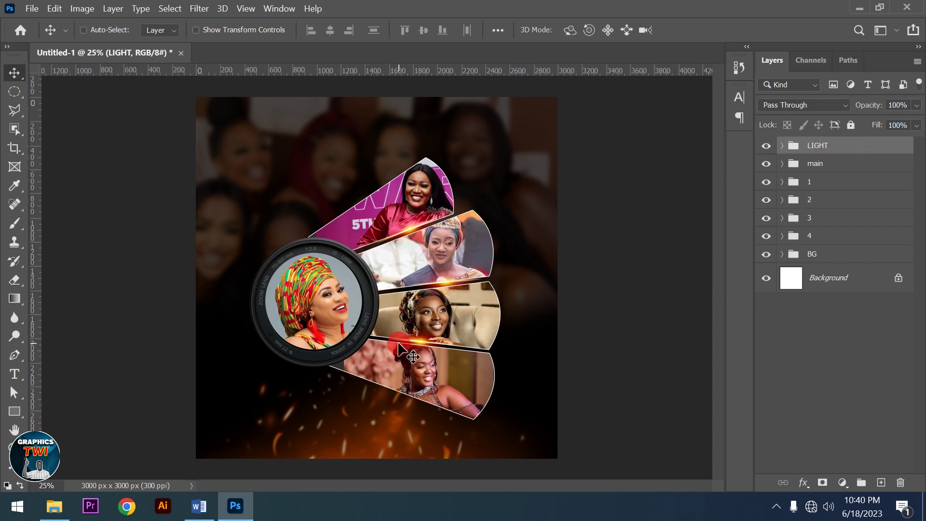
Step: Turn on the pngegg (42) neon ring inside the main group, then collapse main
click(781, 164)
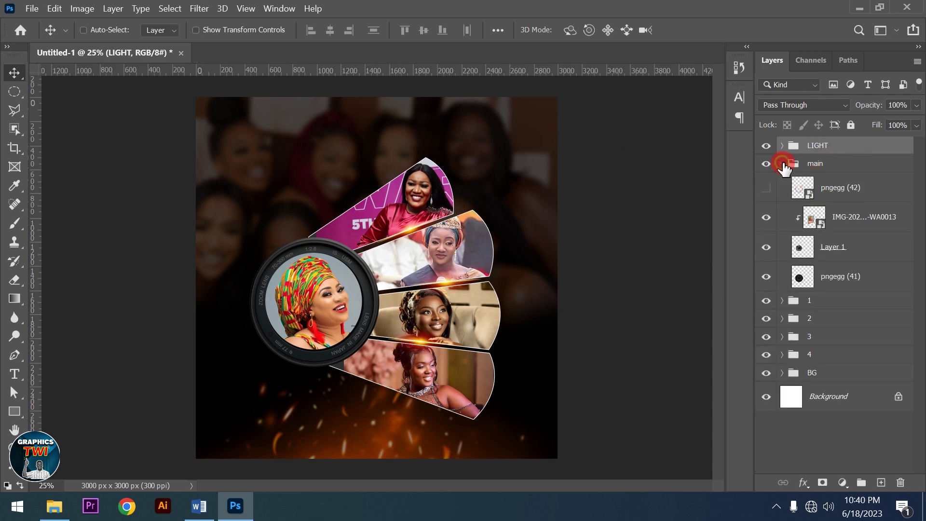
click(824, 191)
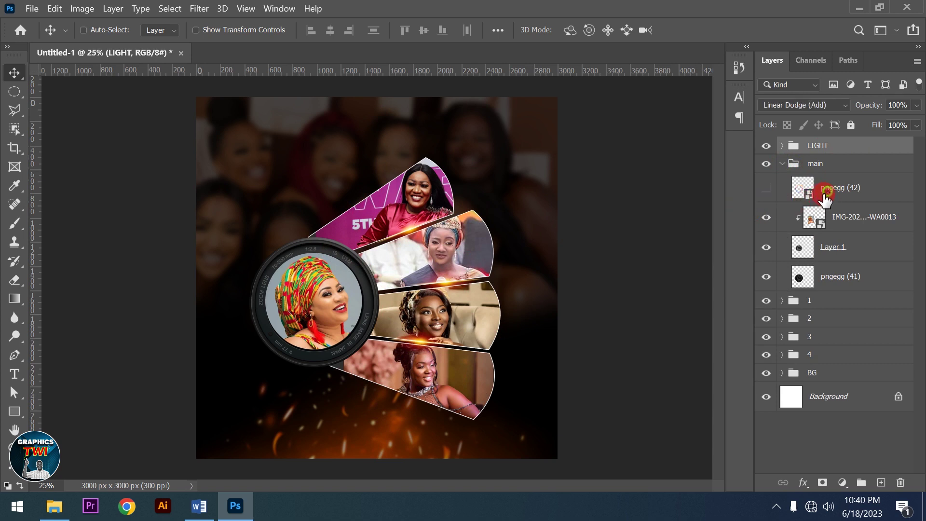
click(766, 189)
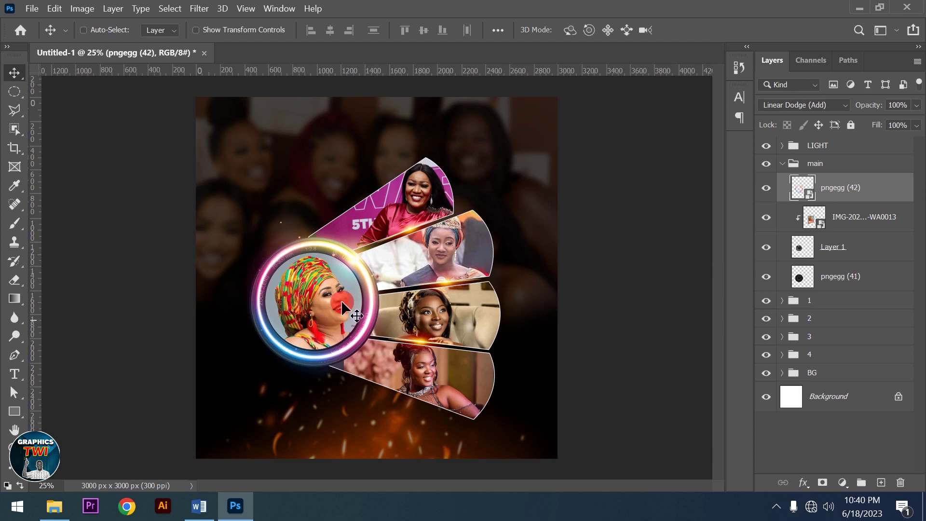
click(808, 400)
click(775, 147)
click(780, 195)
click(780, 167)
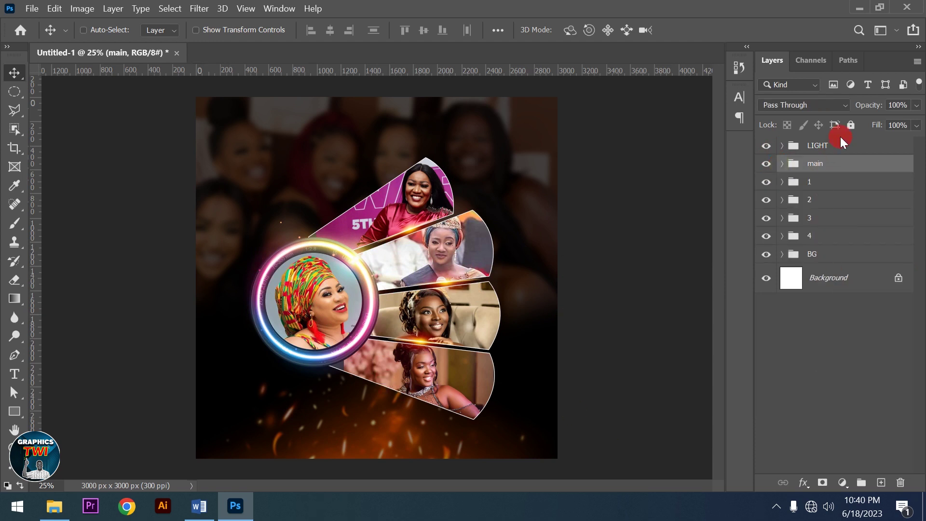
click(843, 149)
click(199, 506)
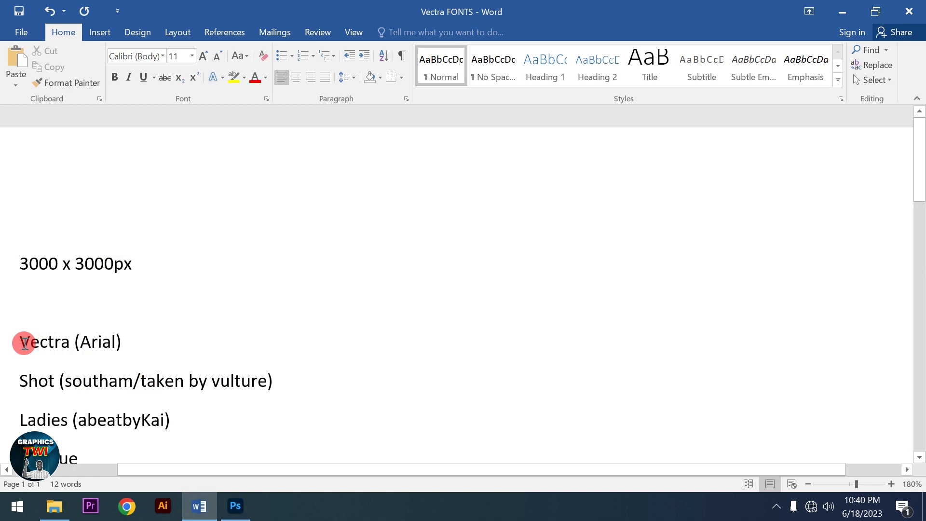
Step: Copy the word Vectra from the Word font notes and minimize Word
drag(24, 343, 70, 345)
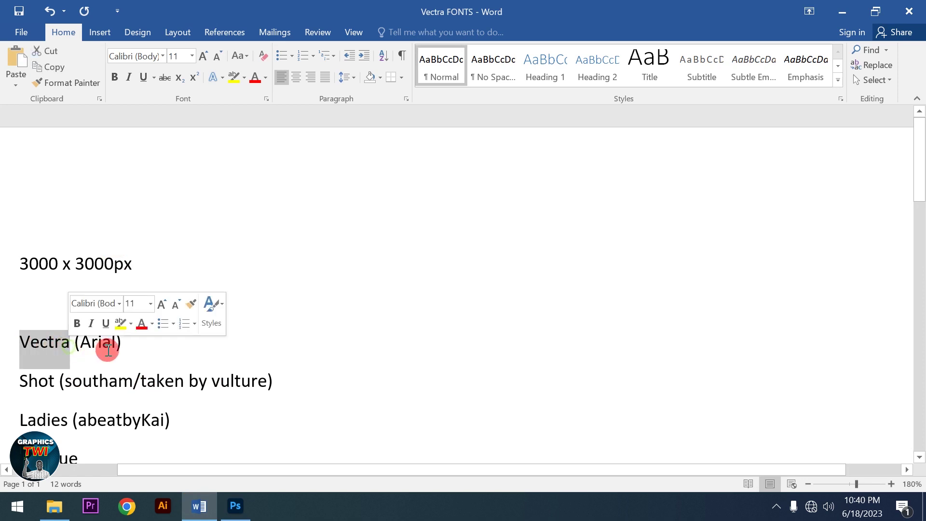
right_click(50, 343)
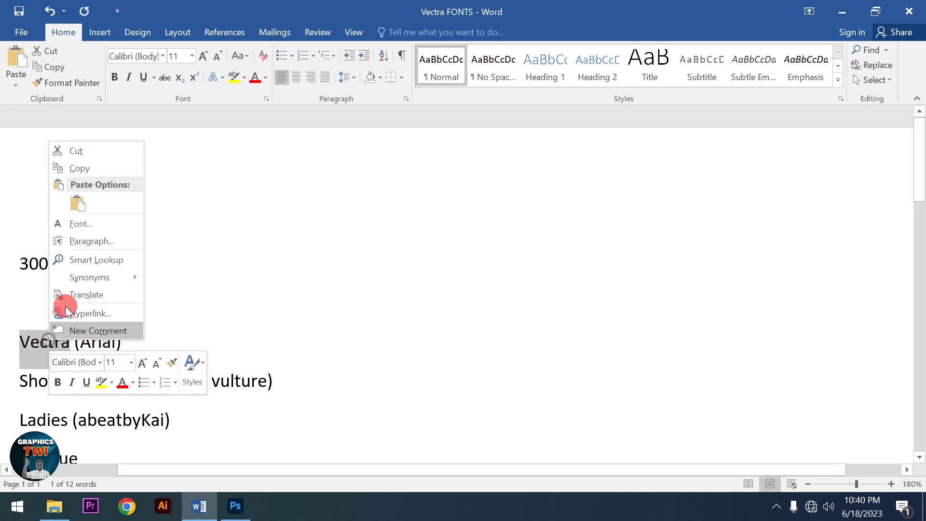
click(88, 170)
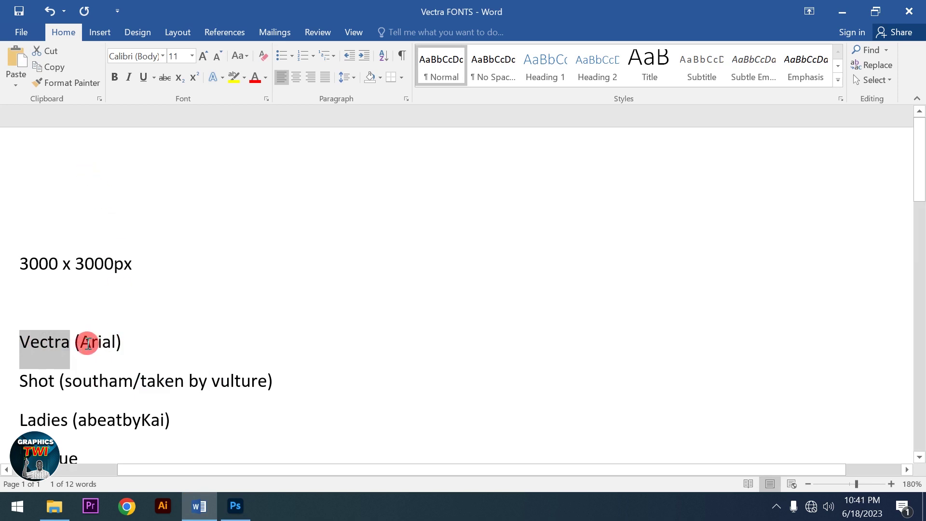
click(843, 12)
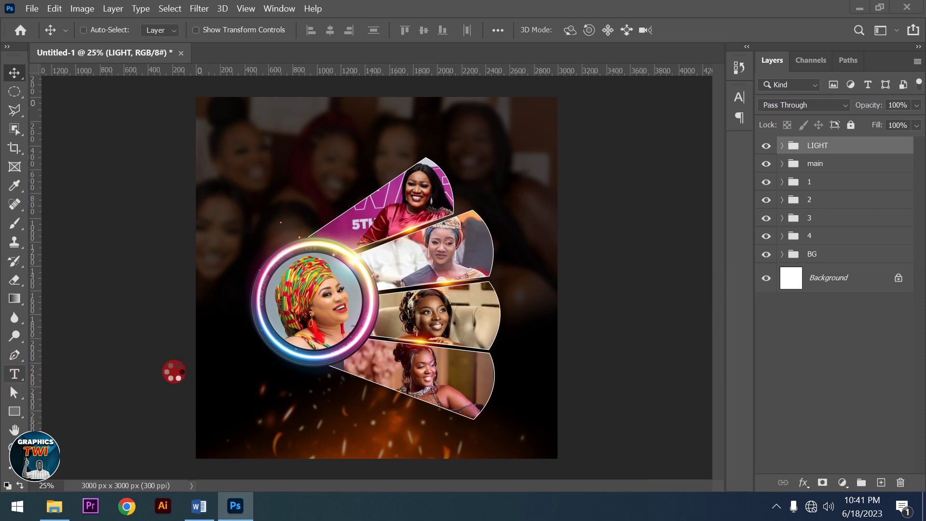
Step: Save the poster on this computer as VECTRA DESIGN.psd, then start a text layer below the neon ring
key(t)
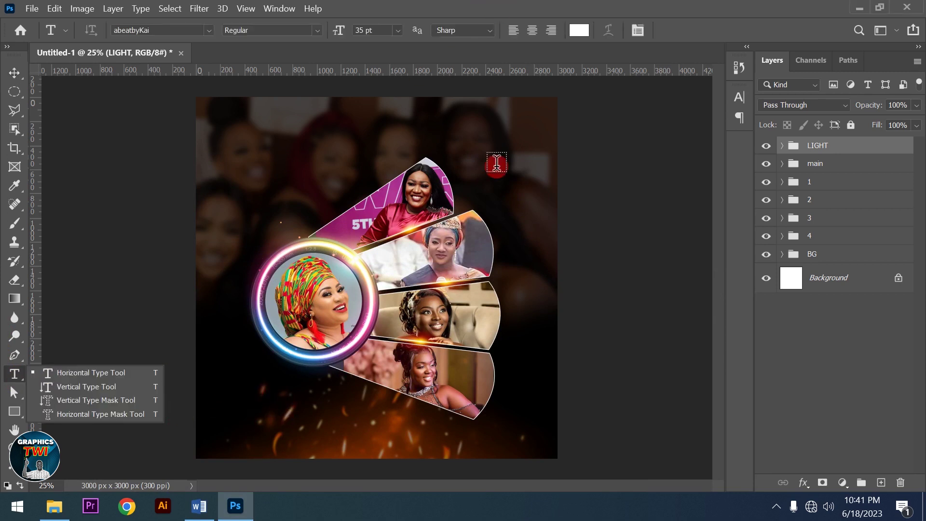
click(19, 77)
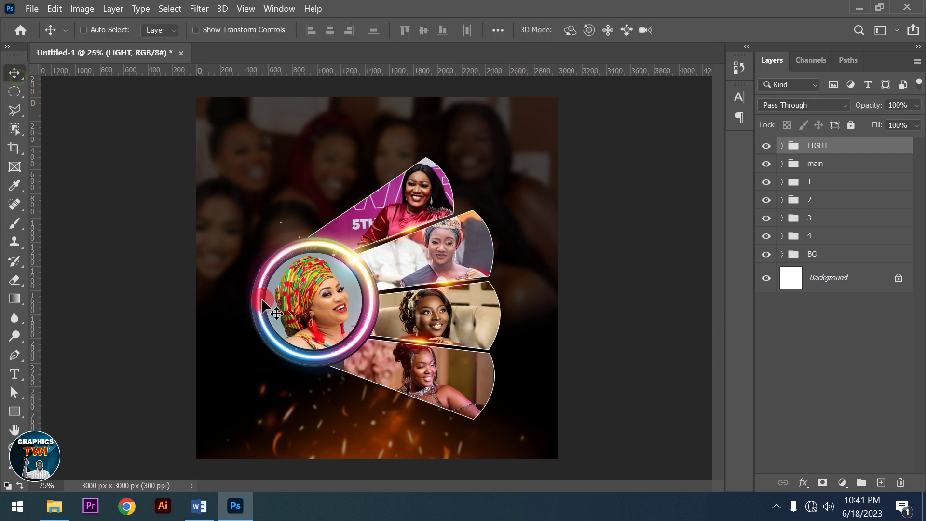
key(ctrl+s)
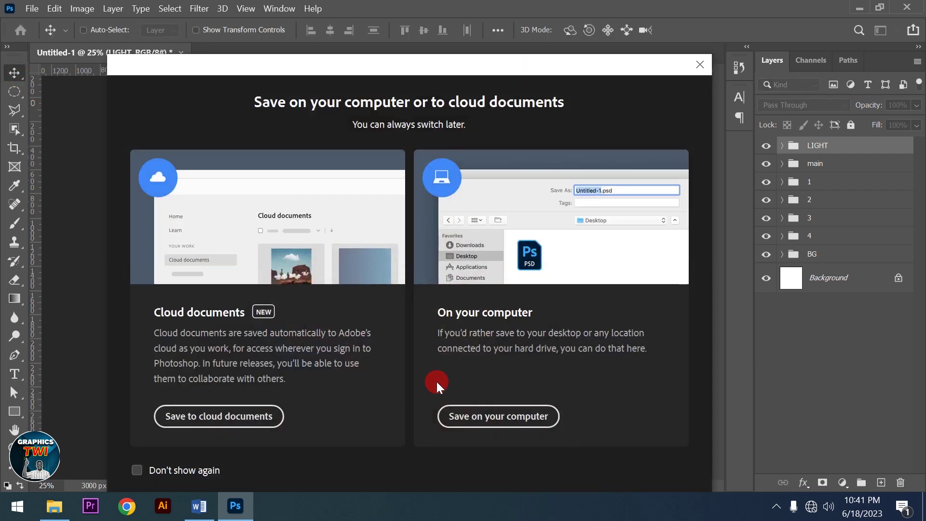
click(506, 422)
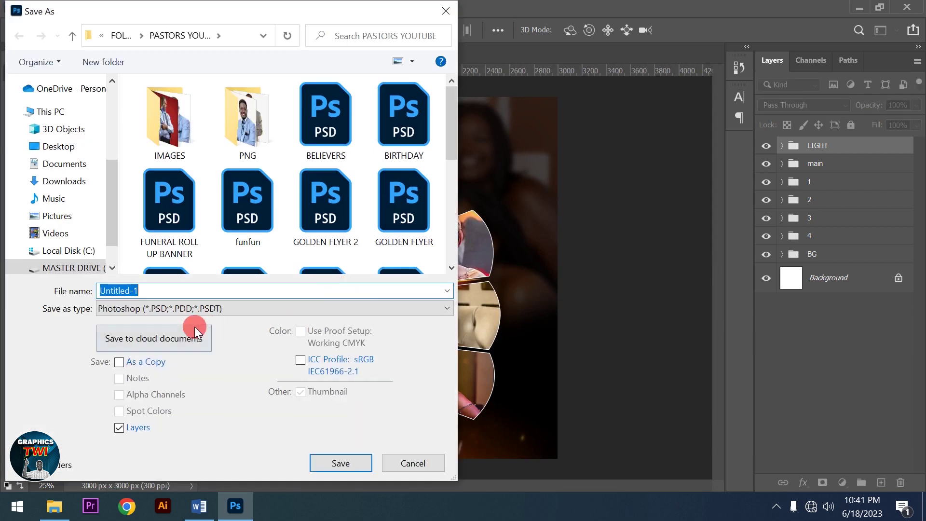
text(VECTRA)
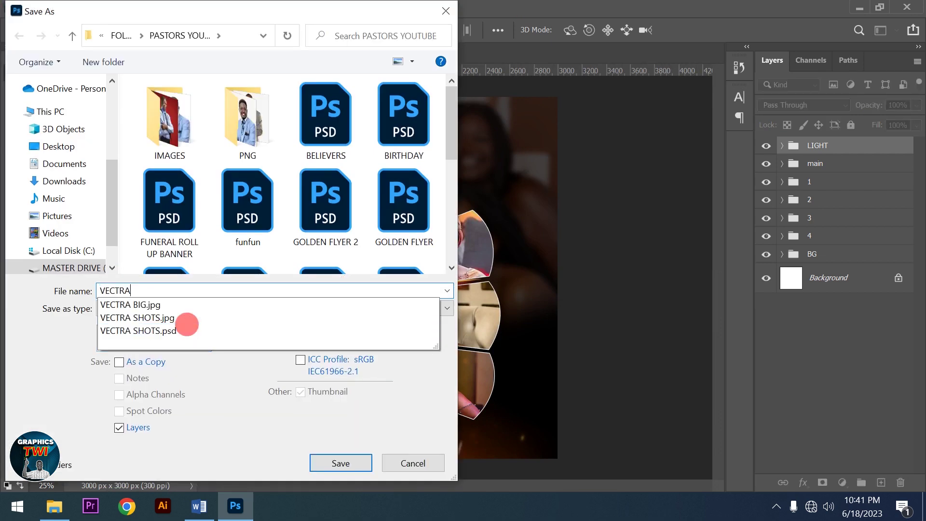
text( DESI)
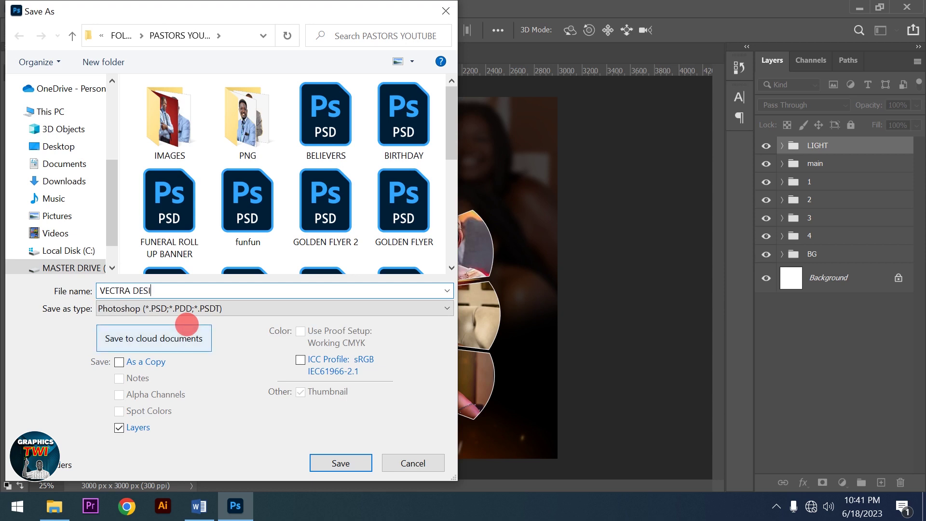
text(GN)
click(347, 469)
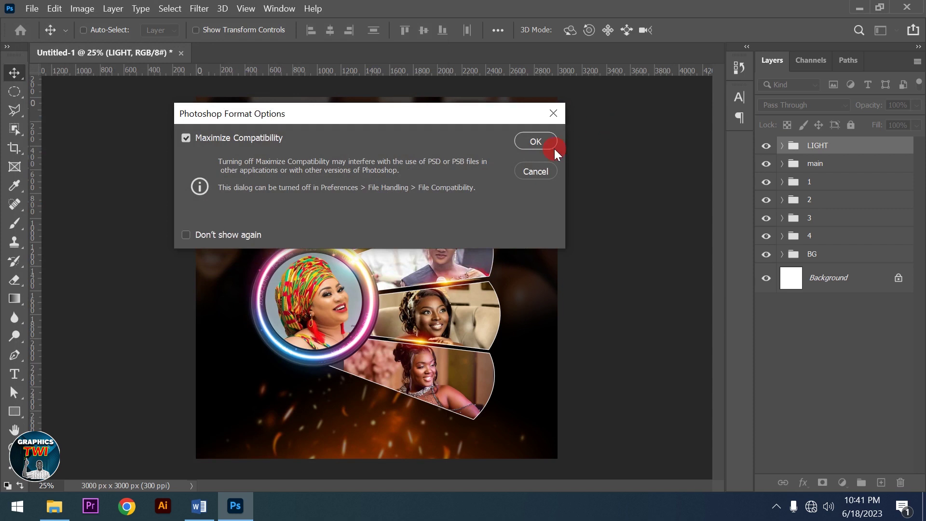
click(536, 142)
click(14, 374)
click(230, 396)
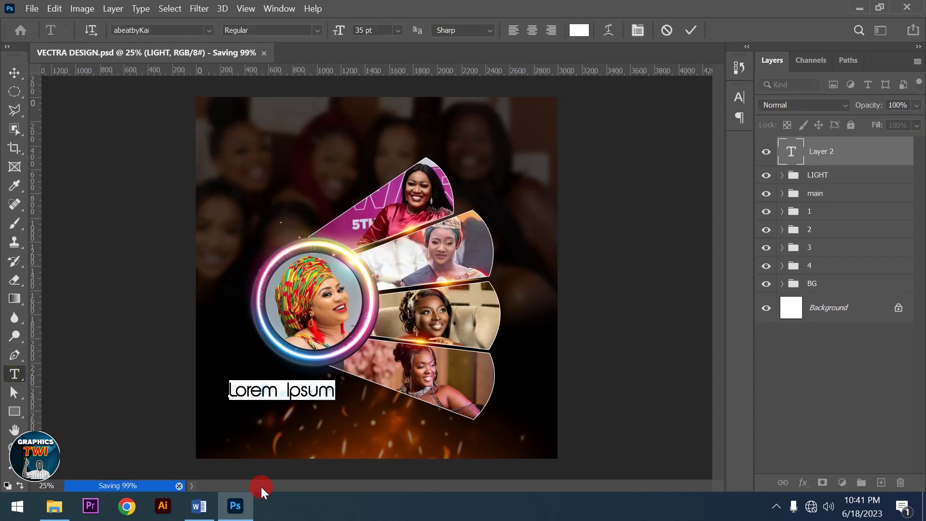
Step: Enter the text Vectra in white Arial at 51 pt and commit it
text(Vectra)
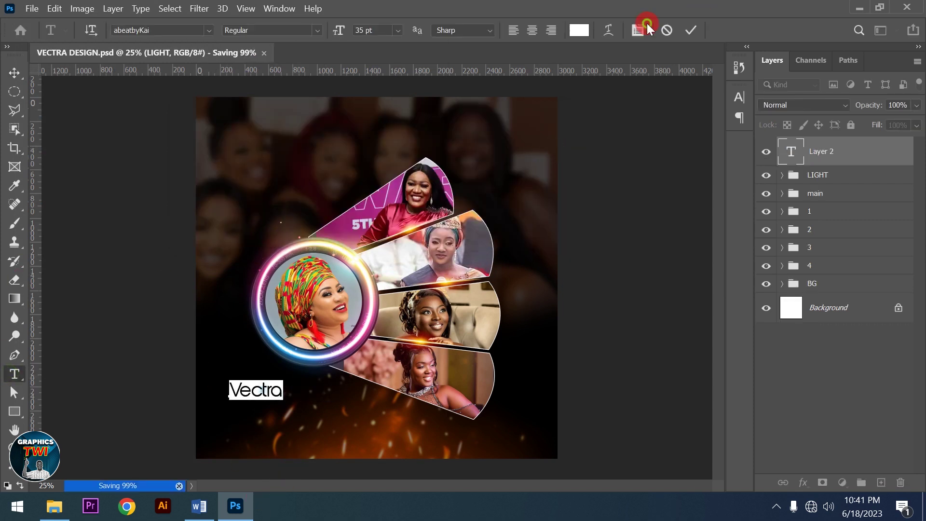
click(637, 30)
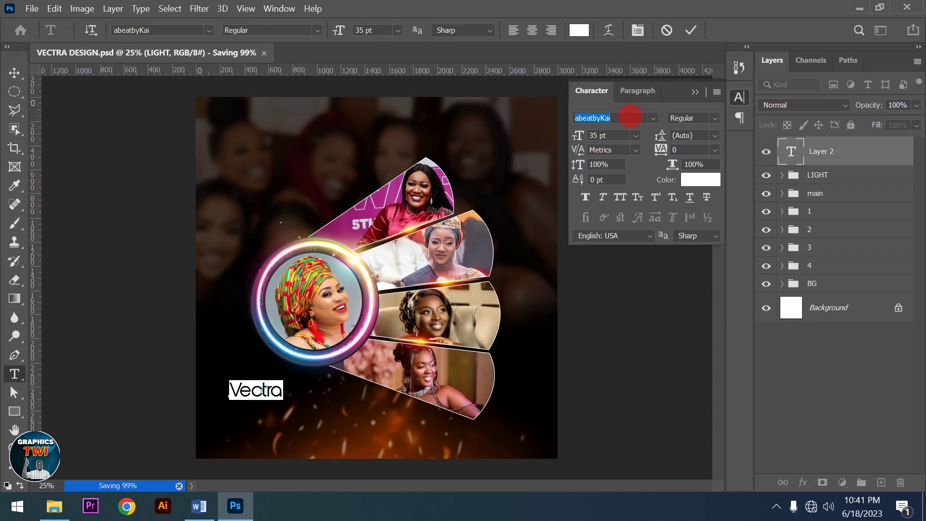
text(Arial)
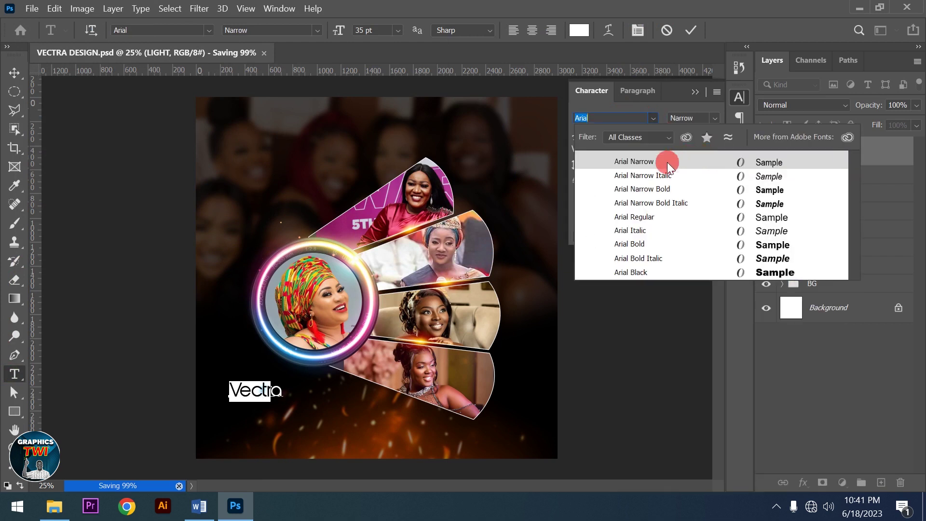
click(632, 216)
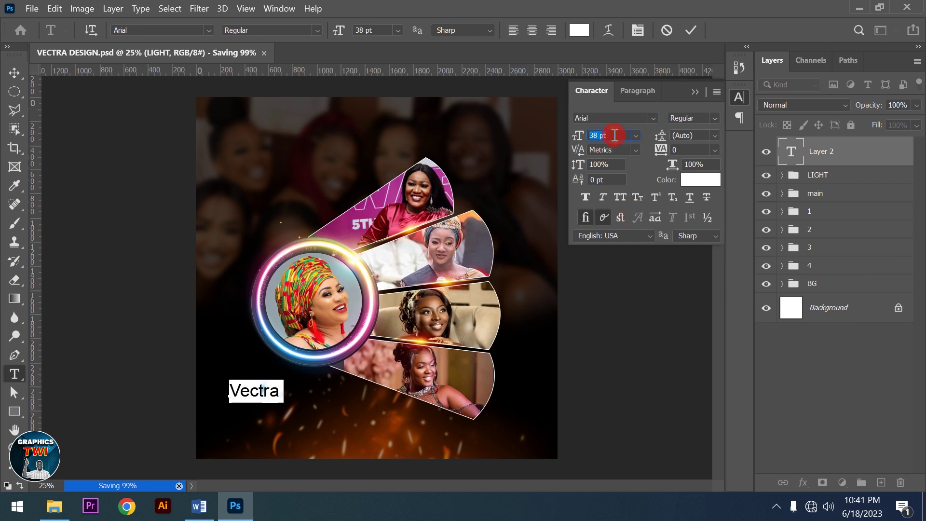
scroll(616, 135, up, 3)
scroll(615, 135, up, 3)
scroll(615, 135, up, 3)
scroll(615, 135, up, 2)
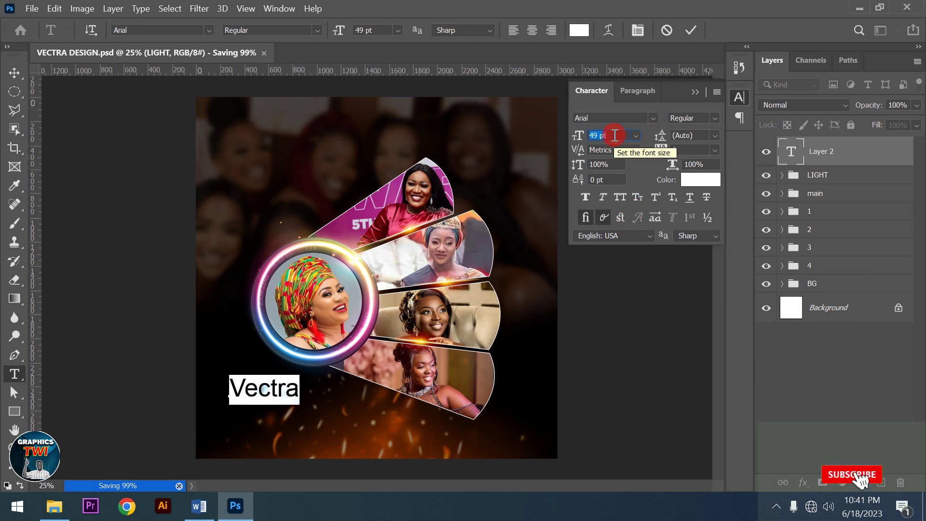
scroll(615, 135, up, 1)
scroll(615, 135, up, 1)
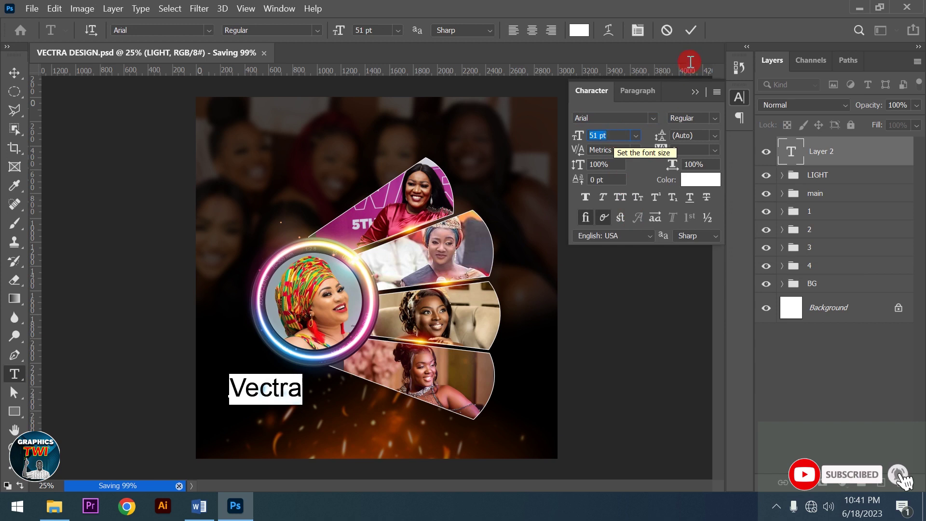
click(687, 30)
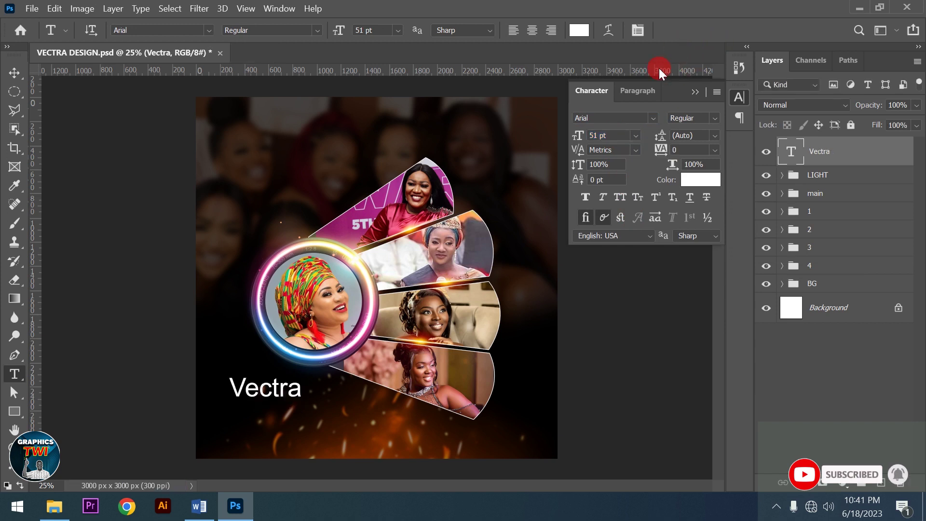
Step: Move the Vectra text right and down so it sits beneath the neon ring
click(14, 72)
drag(281, 392, 327, 404)
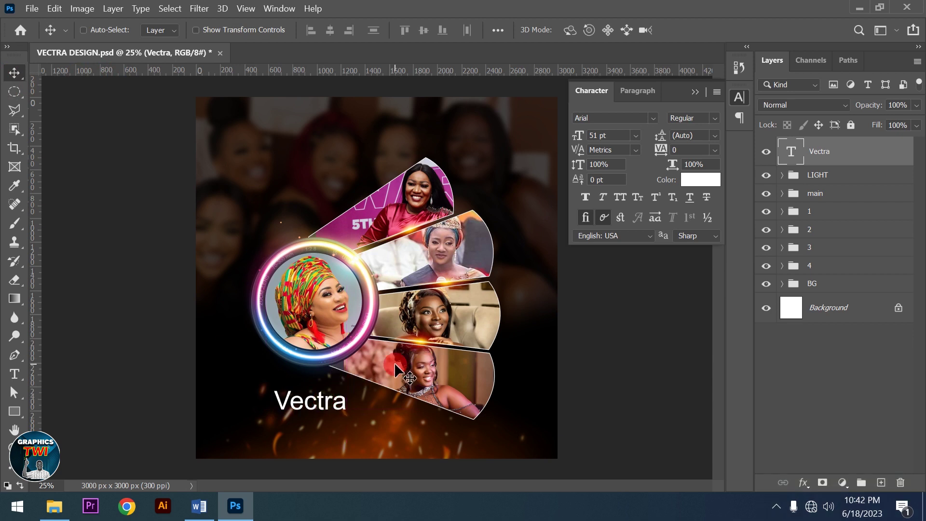
click(773, 73)
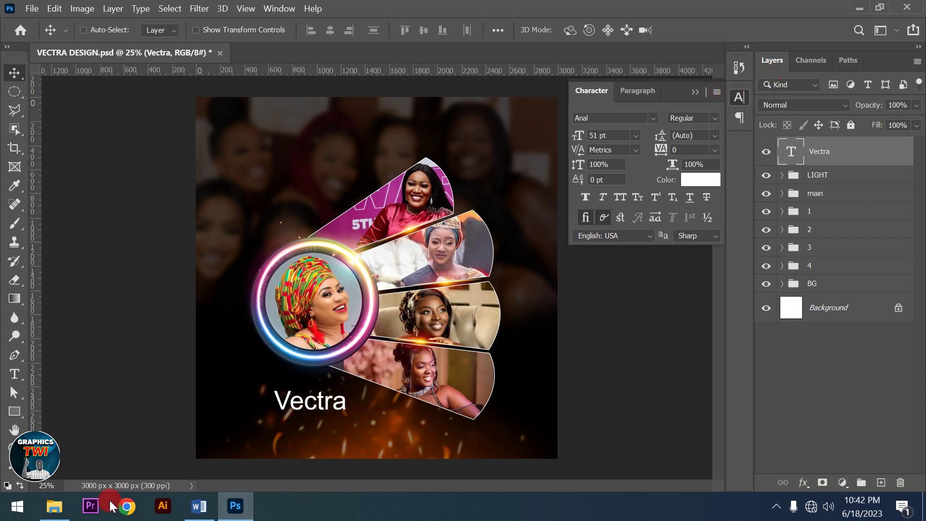
Step: Copy the word Shot from the Word font notes, then minimize Word
click(197, 507)
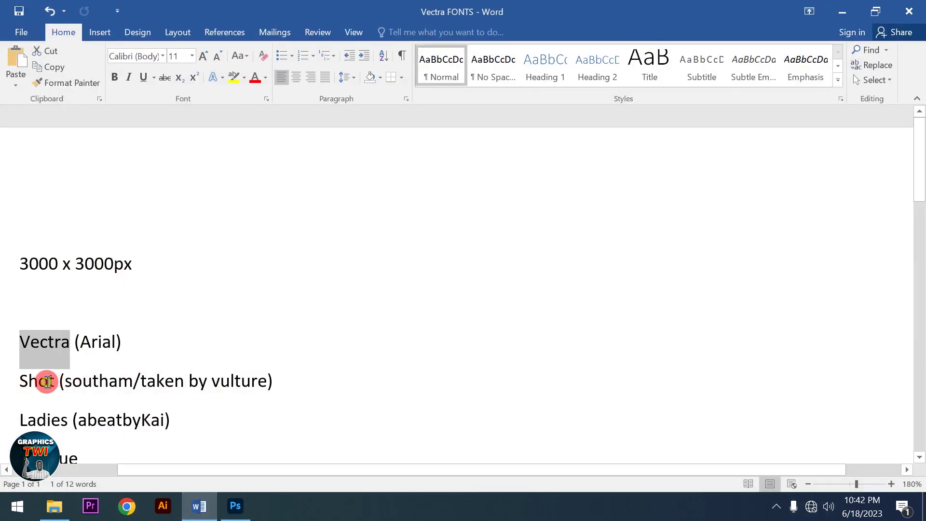
double_click(47, 381)
right_click(23, 380)
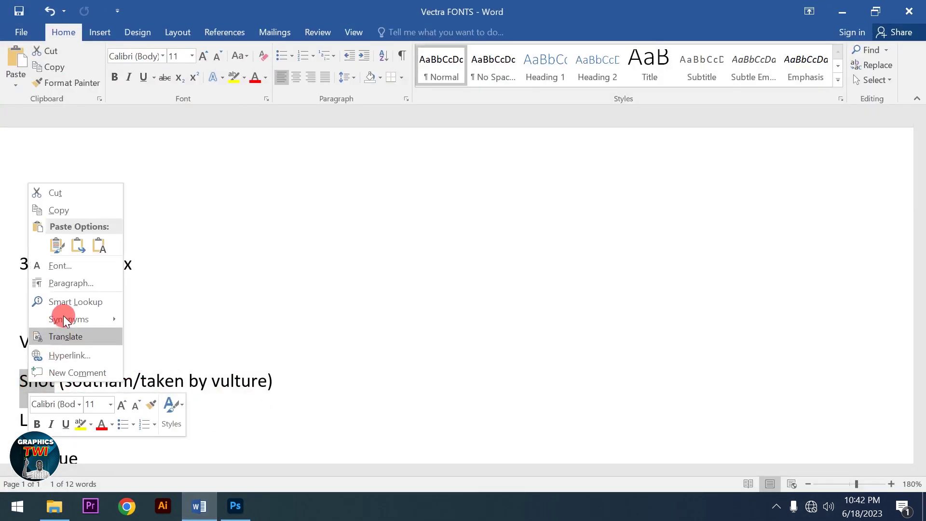
click(58, 210)
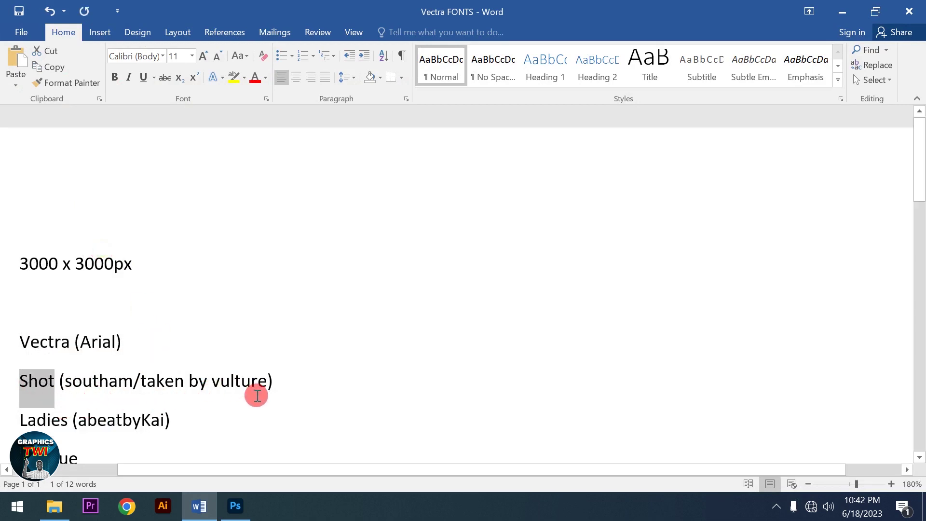
click(849, 13)
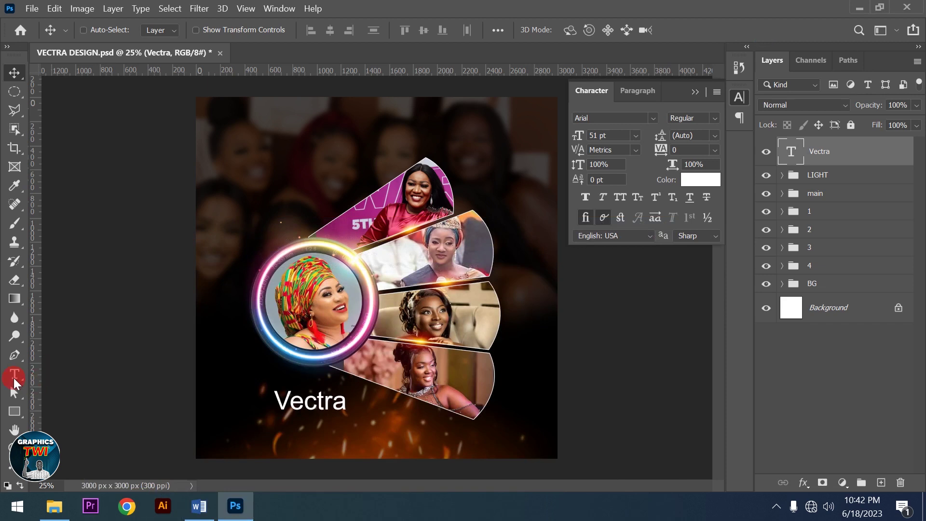
Step: Paste Shot as a new text layer under Vectra and set its S to Southam Demo
click(14, 379)
click(241, 428)
key(ctrl+v)
drag(259, 423, 239, 425)
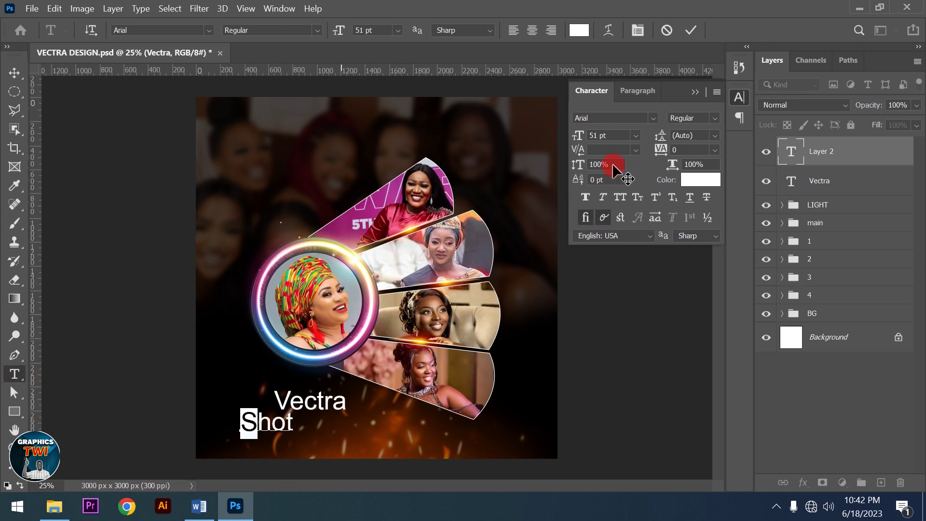
text(S)
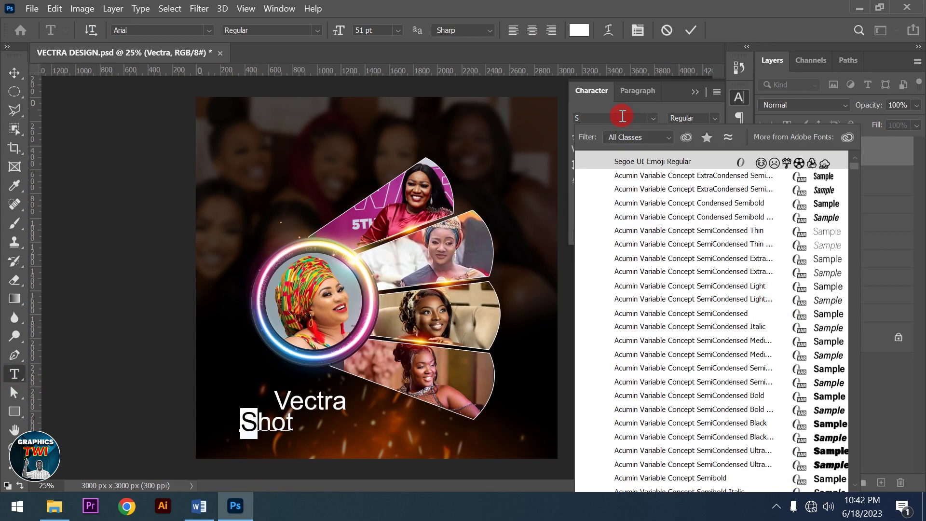
text(OUTH)
click(659, 161)
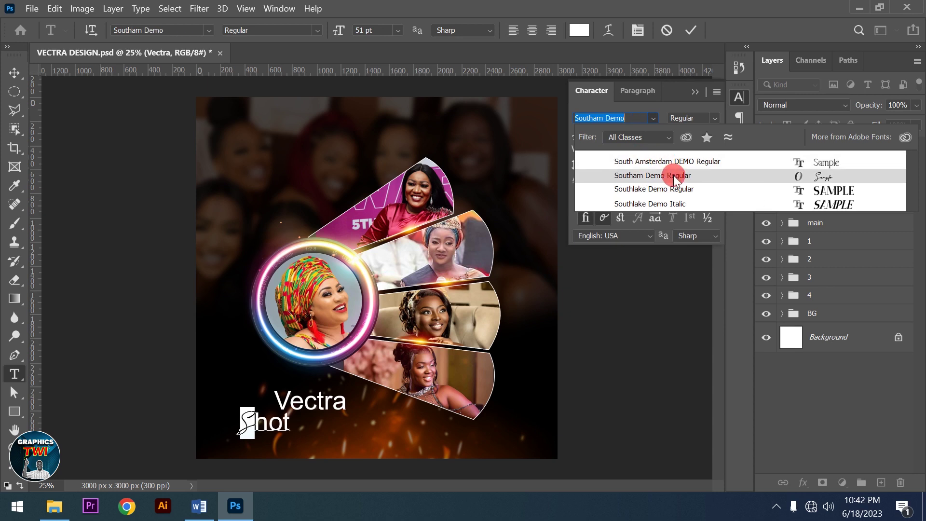
click(674, 175)
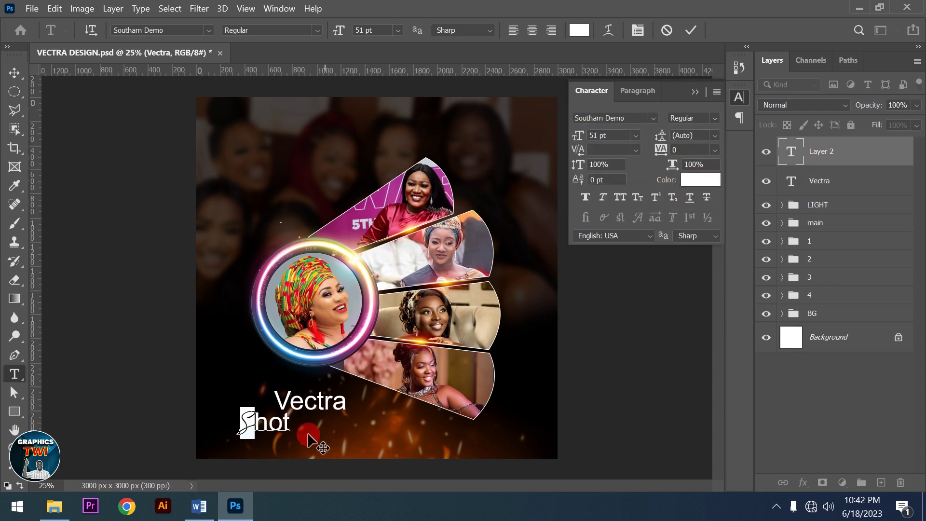
click(259, 427)
Step: Set the letters 'hot' to the Taken by Vultures script and commit the text
drag(255, 427, 294, 426)
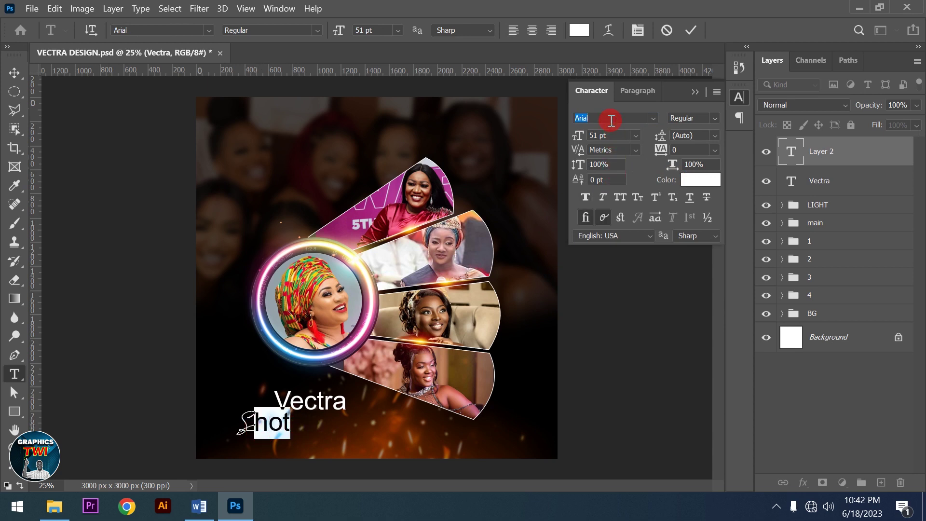
text(TAK)
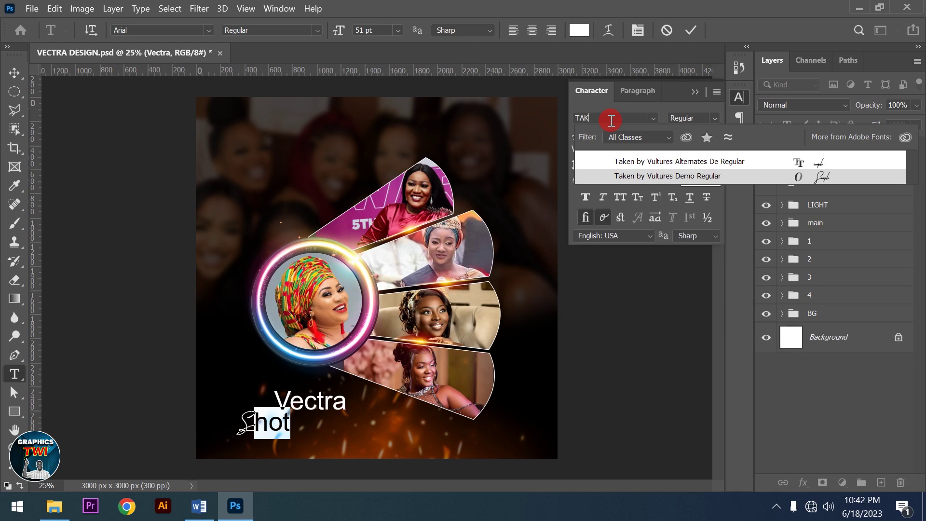
click(674, 162)
click(689, 31)
click(14, 73)
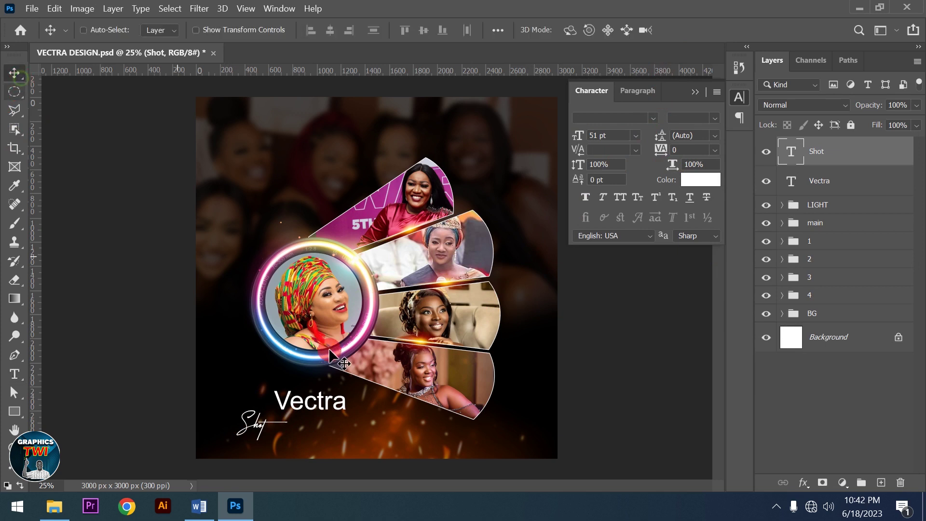
Step: Resize Shot to 102.48 pt with Free Transform and nudge it against Vectra's left side
key(ctrl+t)
drag(287, 408, 323, 381)
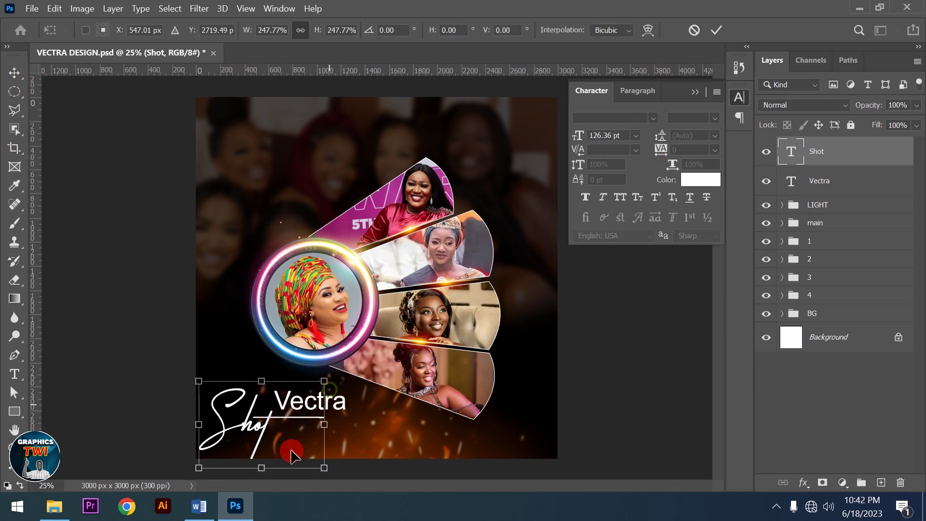
drag(291, 453, 303, 443)
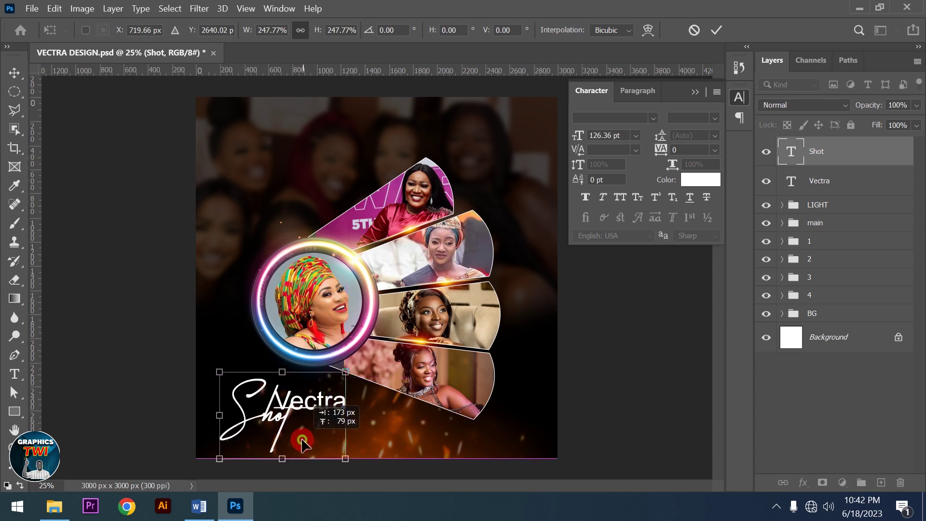
drag(346, 372, 340, 382)
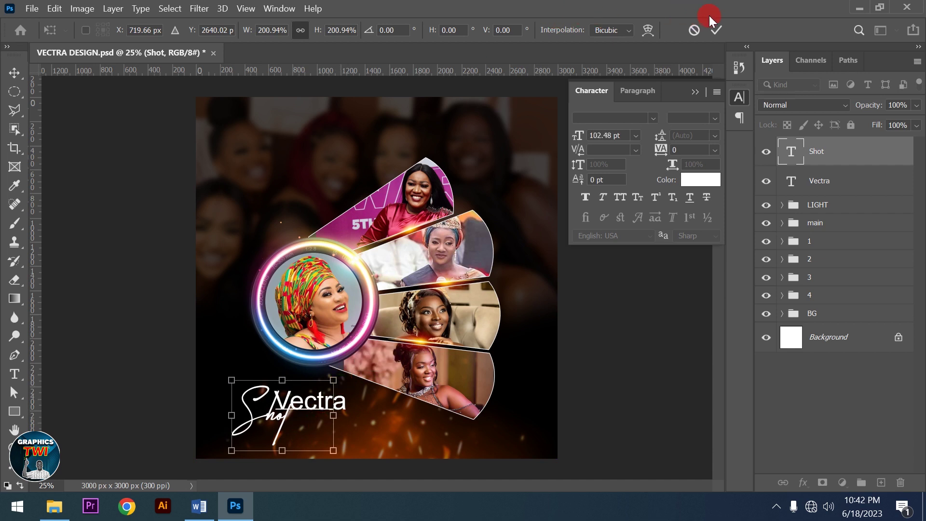
click(716, 30)
key(shift+Down)
key(shift+Down)
key(shift+Down)
key(shift+Left)
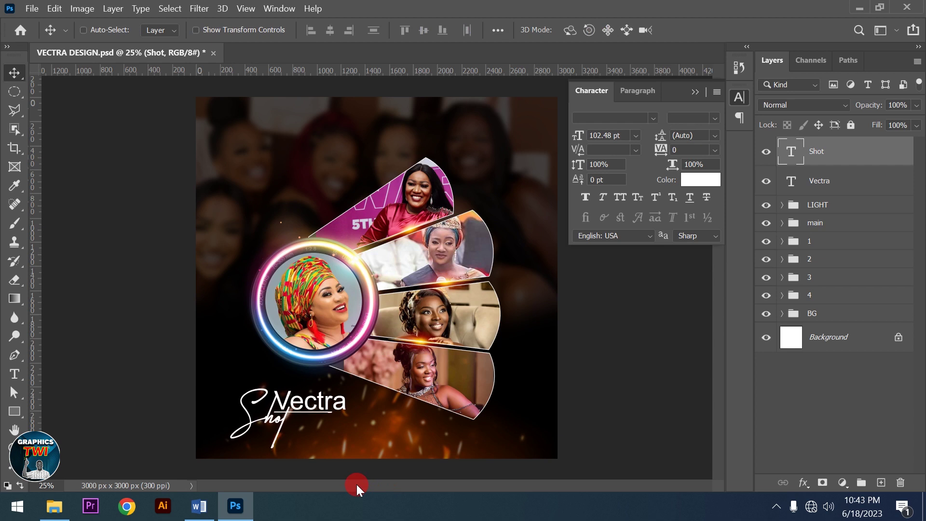
Step: Group the Shot and Vectra layers with Ctrl+G and rename the group VECTRA
click(783, 296)
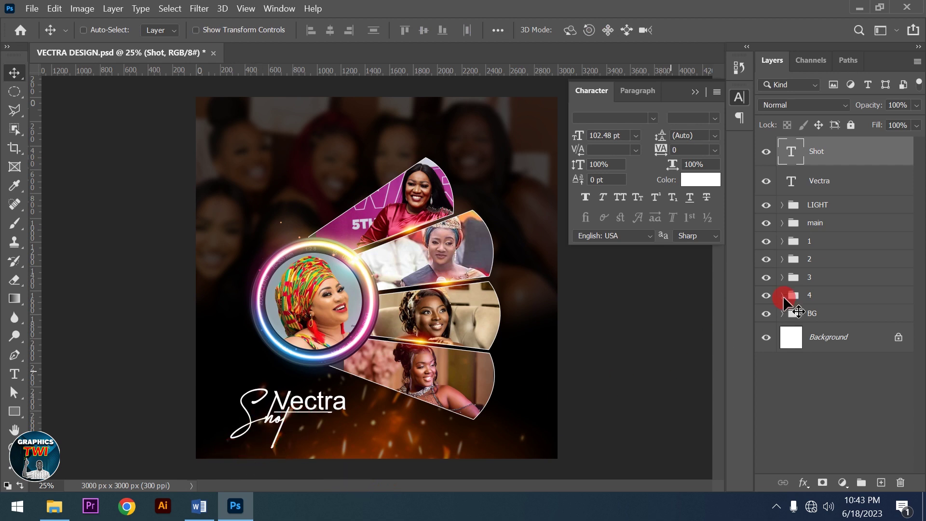
shift+click(825, 177)
key(ctrl)
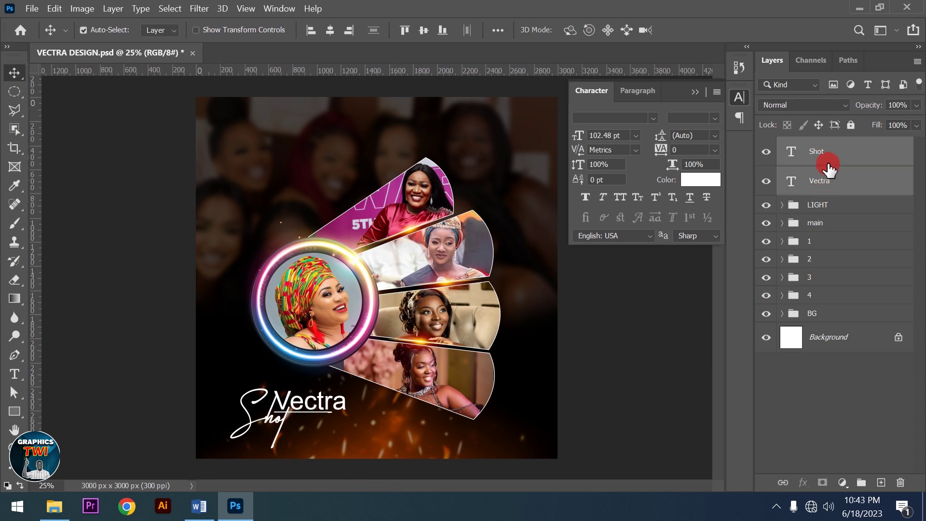
key(ctrl+g)
double_click(817, 144)
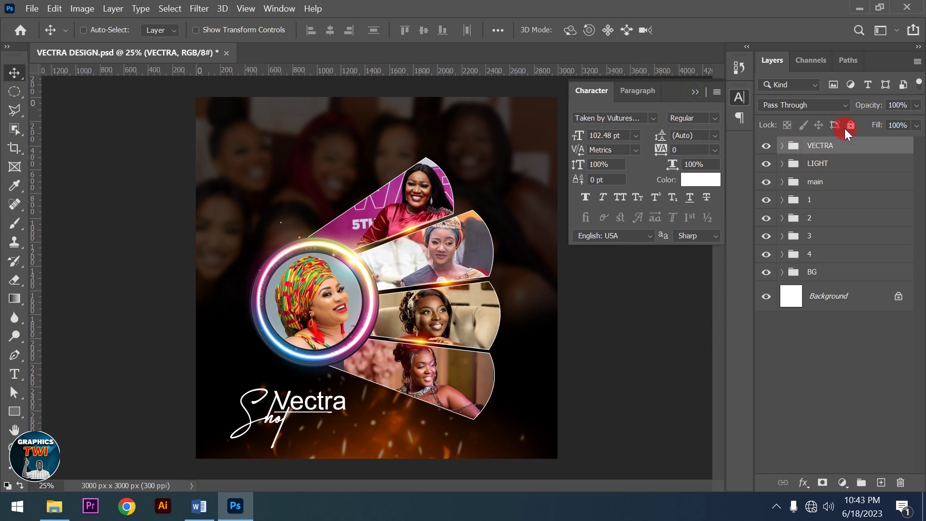
Step: Drag the GOLD BACKGROUND image from the VECTRA DESIGN folder into the poster
click(55, 506)
click(534, 224)
drag(538, 229, 344, 412)
Step: Clip the GOLD BACKGROUND layer to the VECTRA group and shift the gold texture within the titles
drag(455, 241, 382, 362)
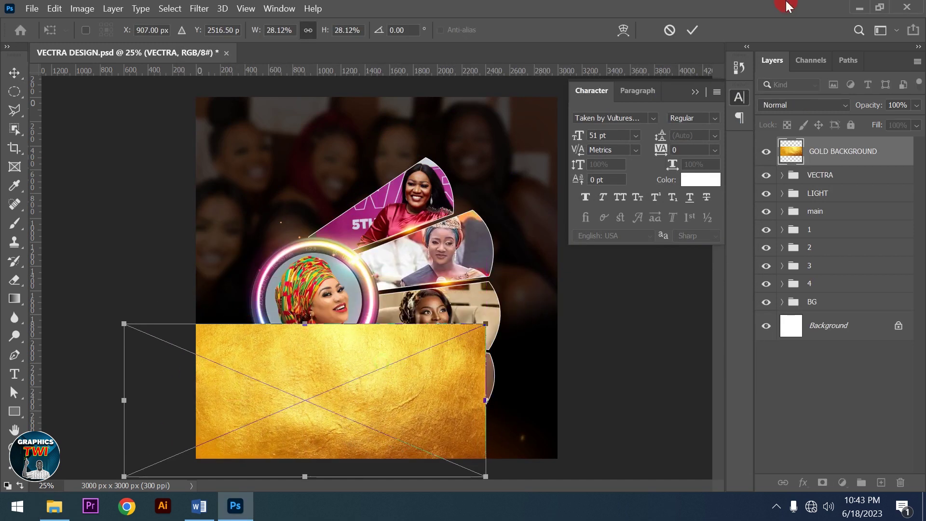
right_click(833, 153)
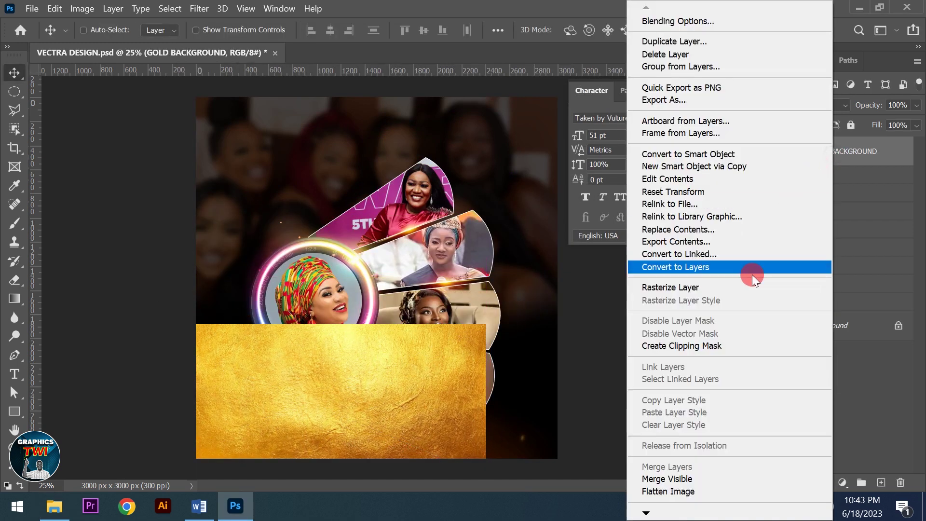
click(718, 345)
drag(438, 416, 316, 420)
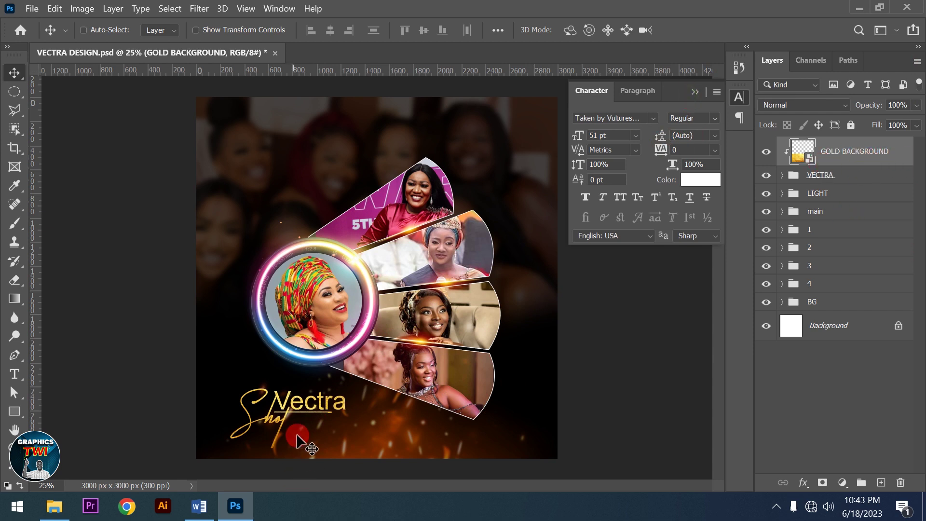
click(693, 94)
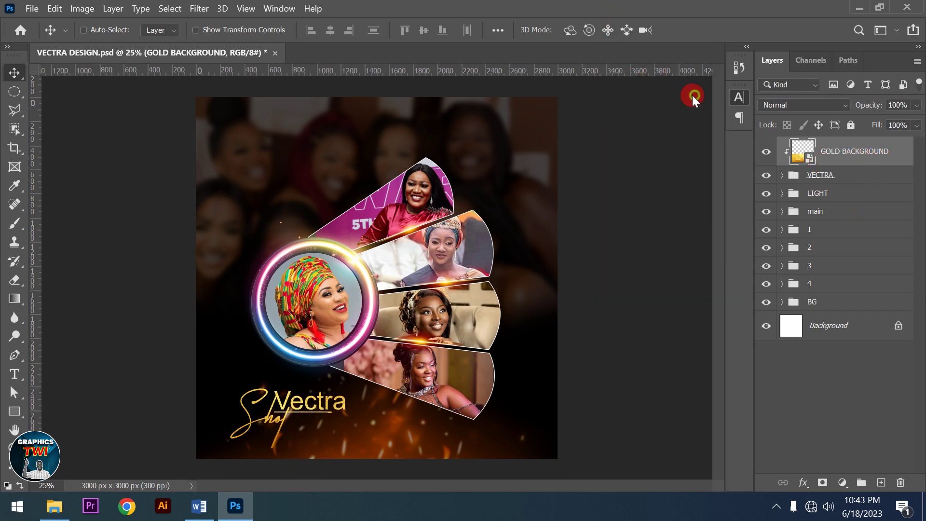
click(54, 506)
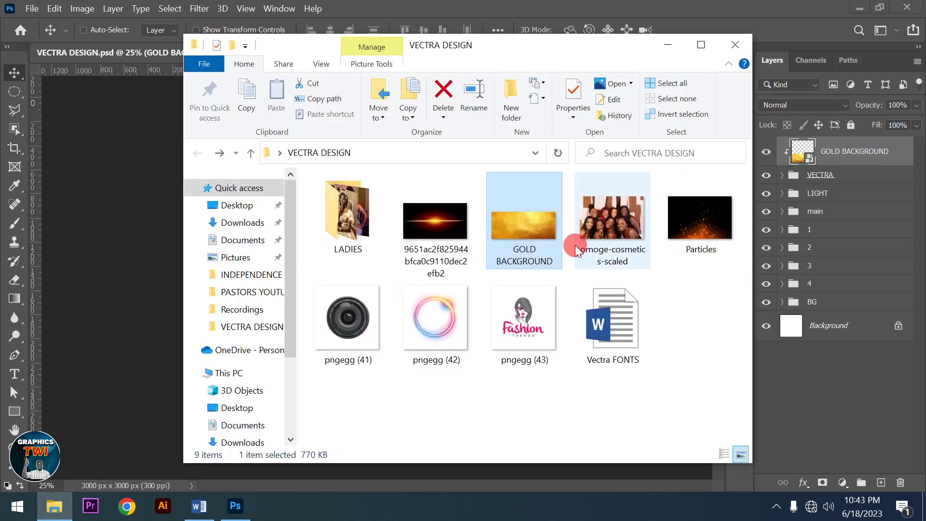
Step: Place the light flare image in Screen blend mode just below Vectra
click(436, 233)
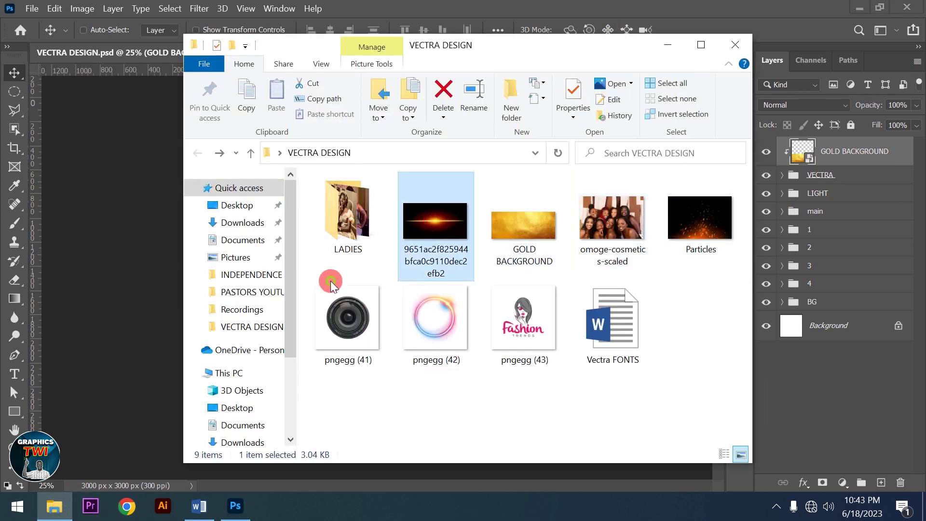
drag(331, 281, 103, 380)
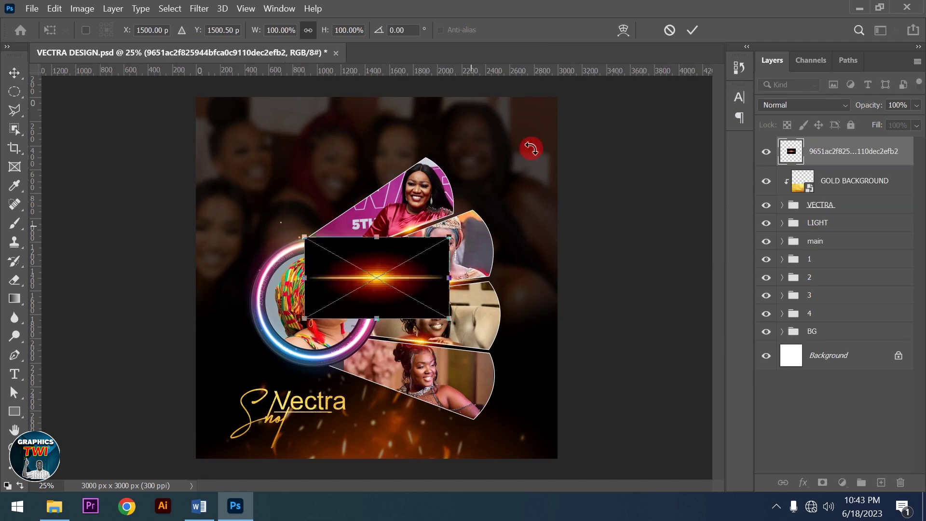
click(686, 23)
click(780, 101)
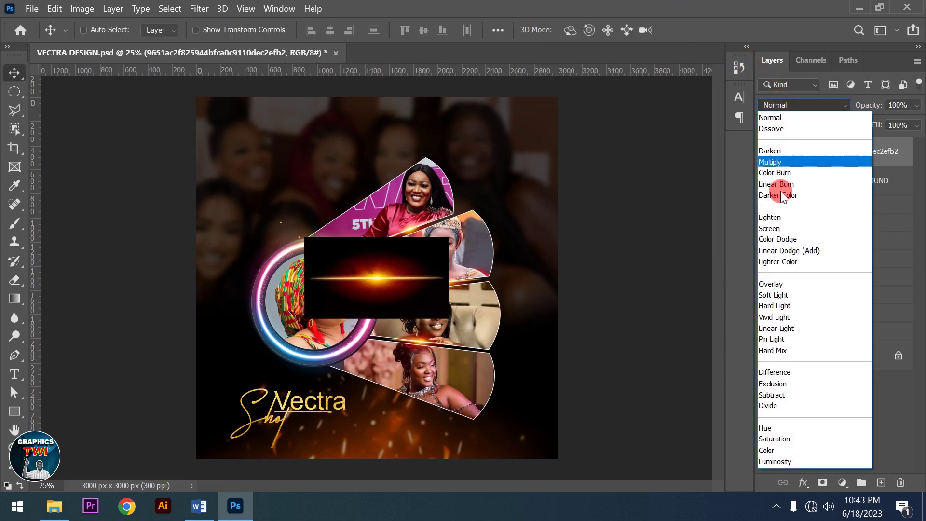
click(780, 228)
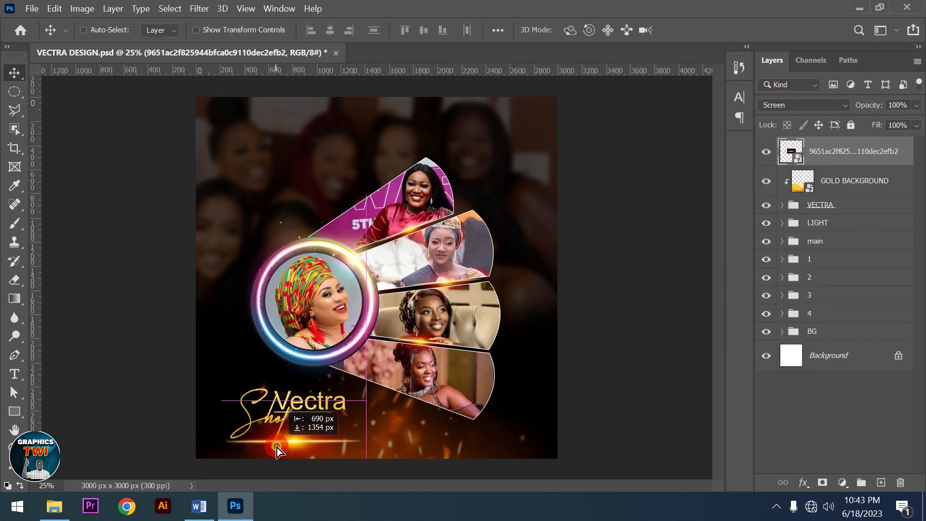
drag(361, 282, 277, 448)
Step: Scale the flare to 43.91% and rotate it to -70.61° across the Shot script
key(ctrl+t)
mouse_move(365, 402)
mouse_down()
mouse_move(322, 426)
mouse_move(318, 401)
mouse_up()
drag(297, 431, 285, 411)
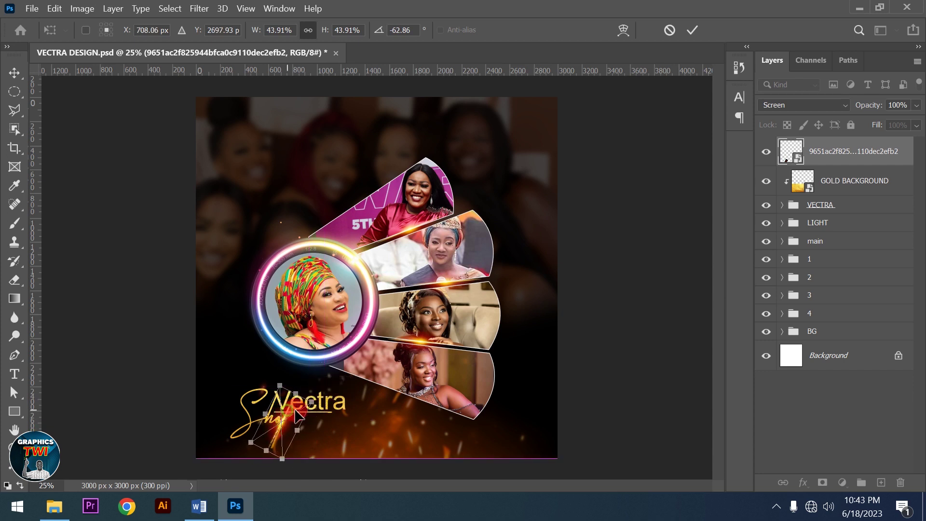
drag(343, 428, 343, 418)
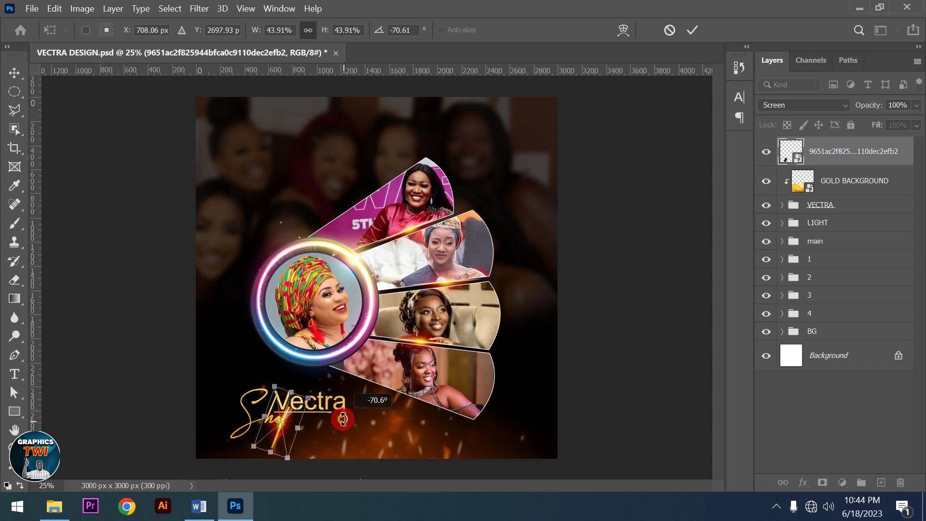
click(693, 31)
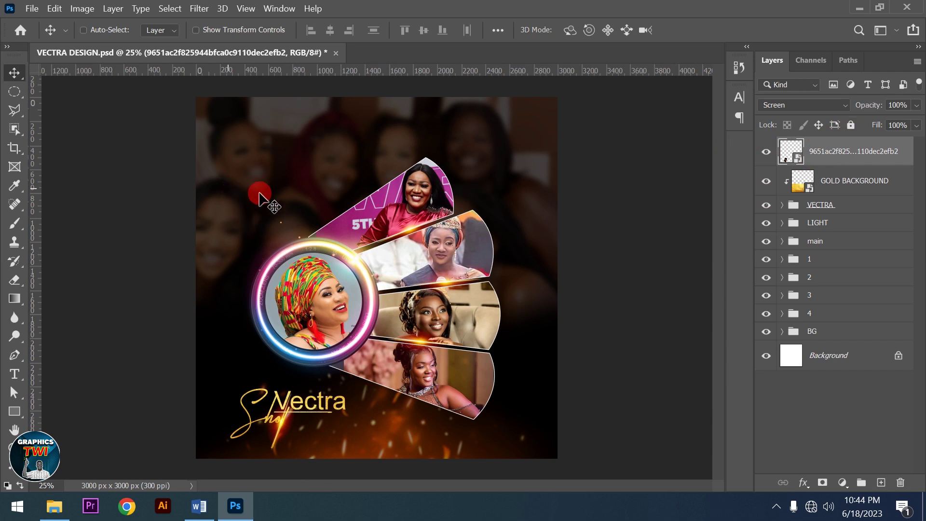
Step: Copy the word Ladies from the Word font notes and return to Photoshop's Type tool
click(198, 506)
scroll(112, 249, down, 2)
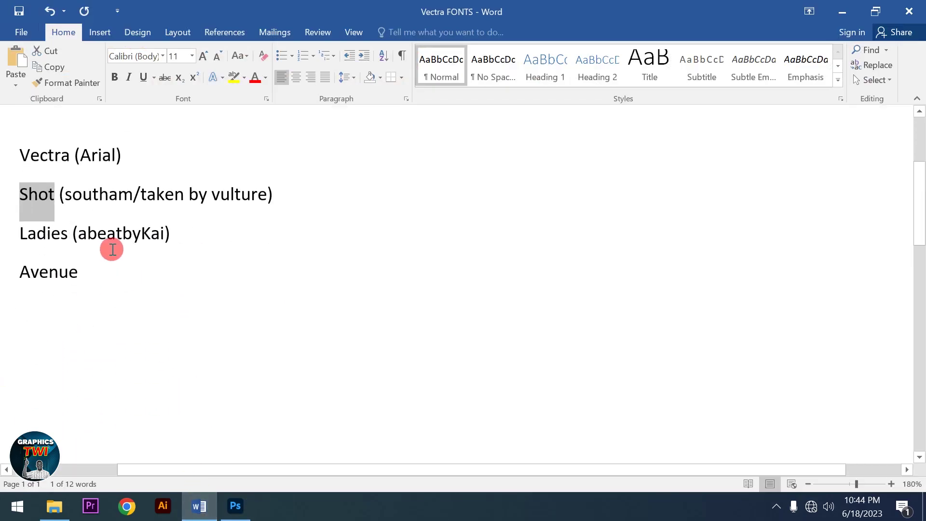
click(111, 244)
drag(68, 235, 21, 235)
right_click(25, 235)
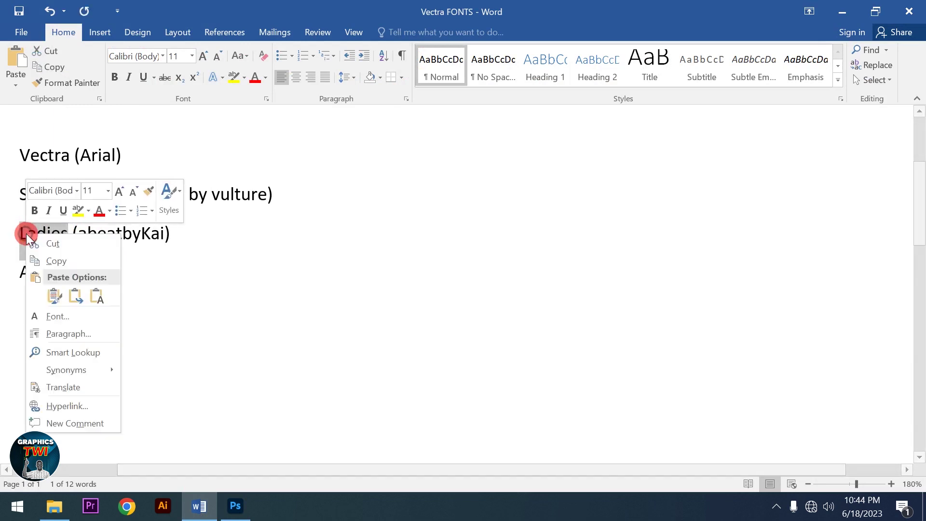
click(65, 263)
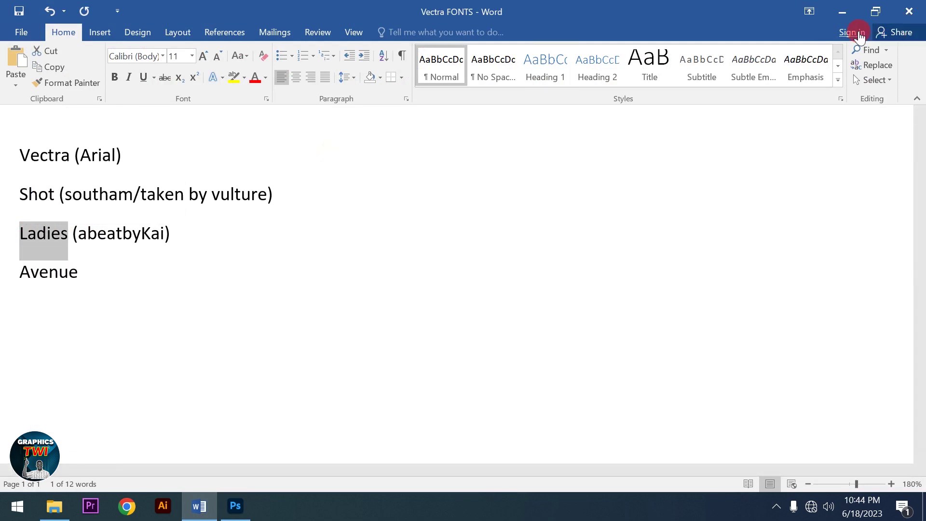
click(842, 20)
click(14, 374)
click(199, 507)
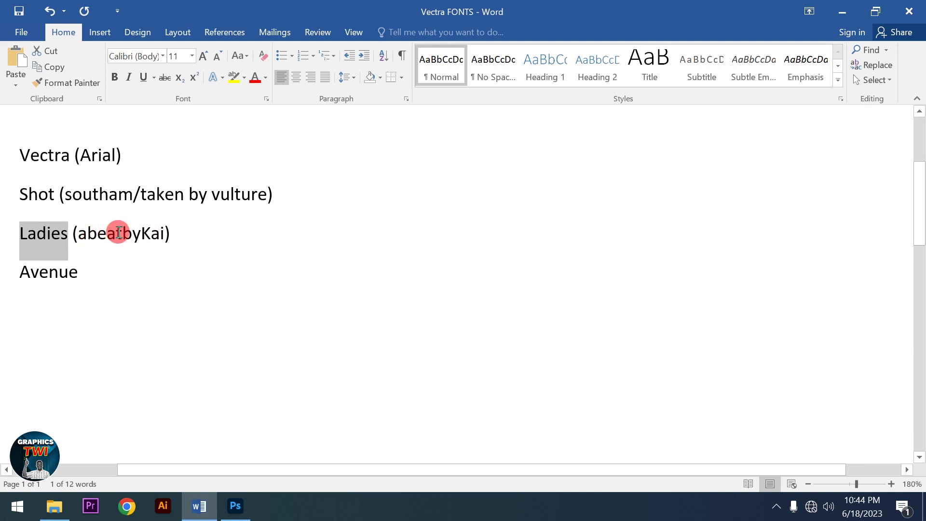
click(196, 504)
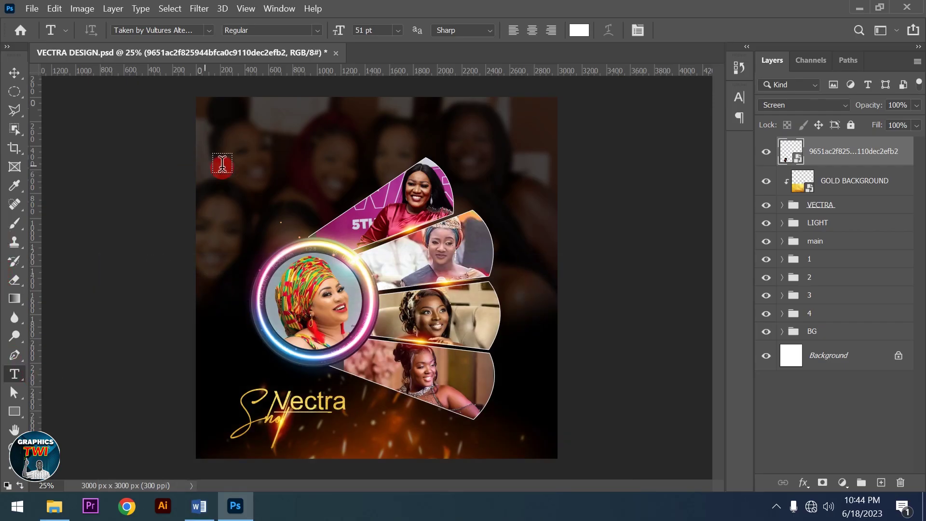
Step: Paste Ladies near the poster's top left in the abeatbyKai font and shift it slightly left
click(234, 134)
key(ctrl+v)
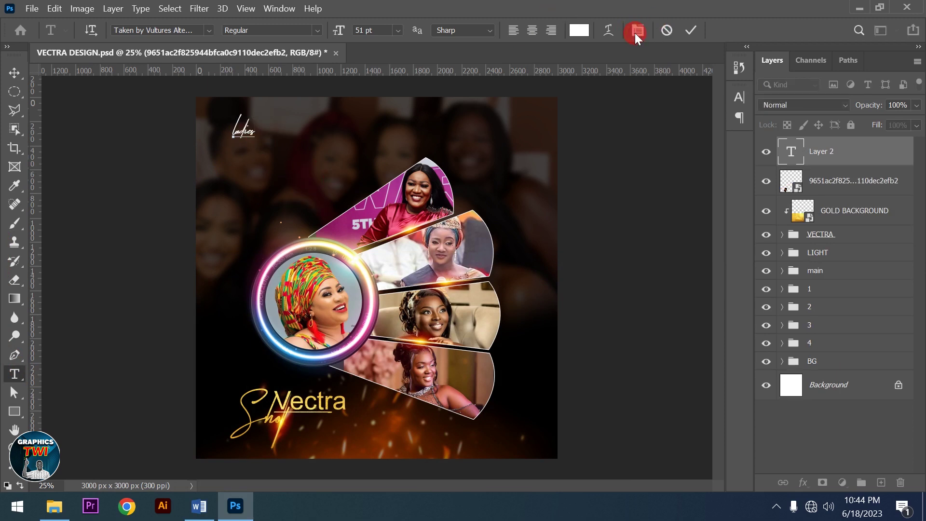
click(635, 33)
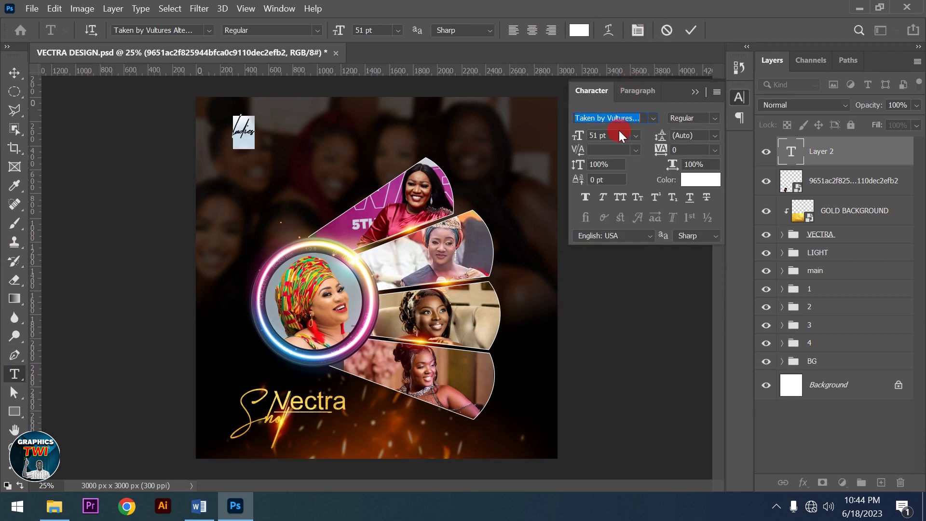
text(ABEAT)
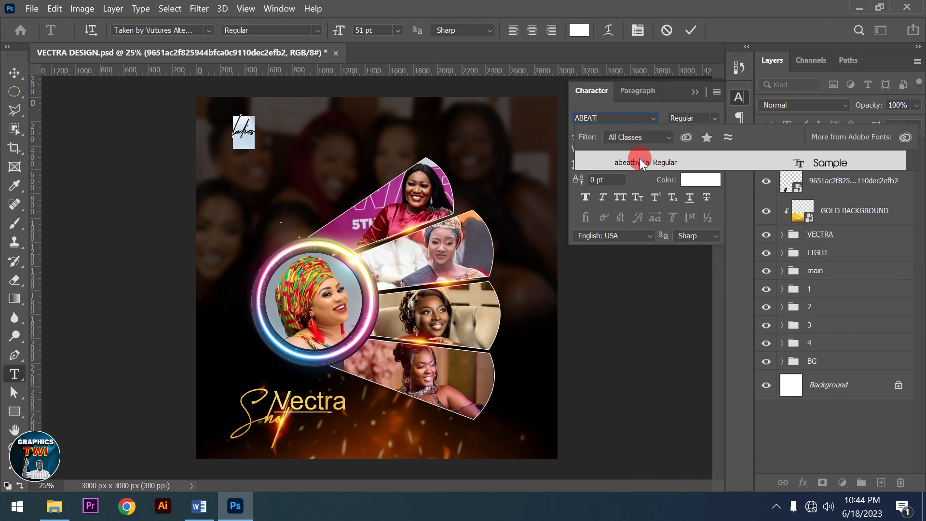
click(640, 161)
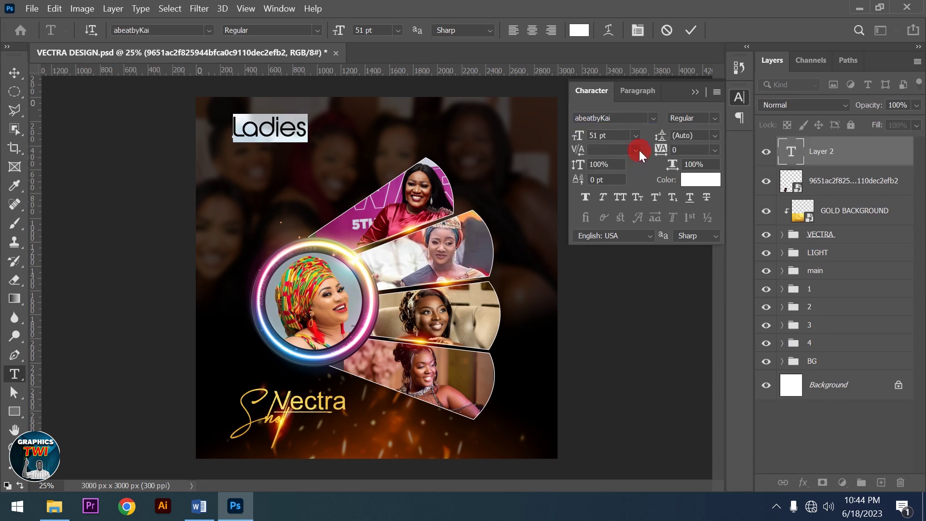
click(690, 32)
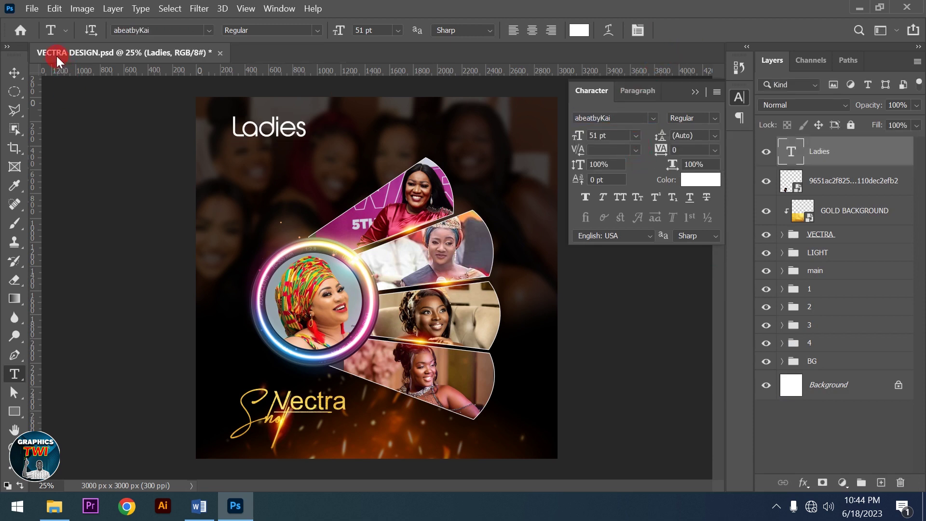
click(11, 72)
drag(286, 128, 275, 133)
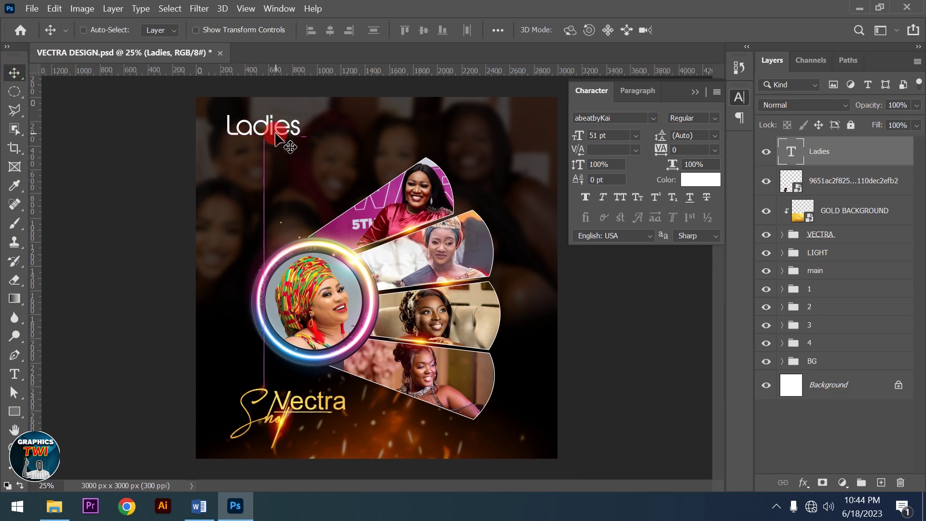
Step: Copy the word 'Avenue' from the Word font notes, then minimize Word
click(198, 506)
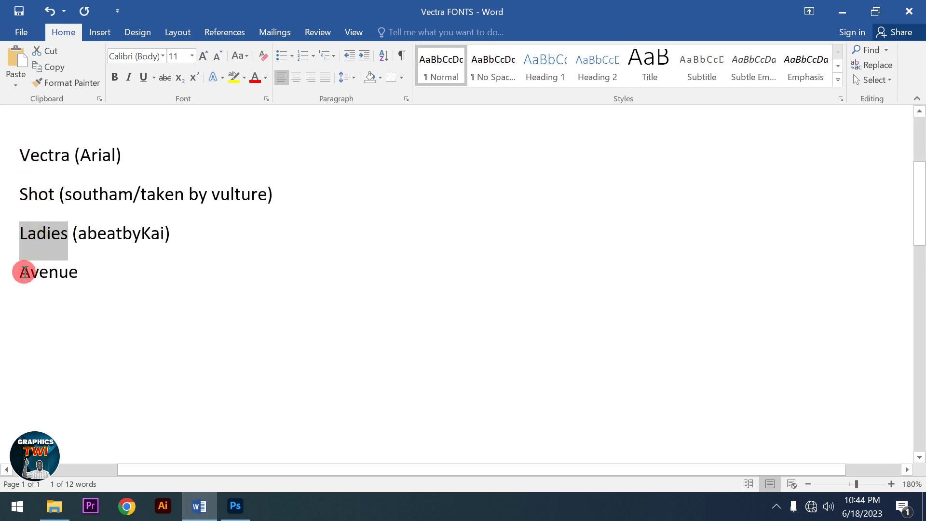
drag(23, 272, 78, 273)
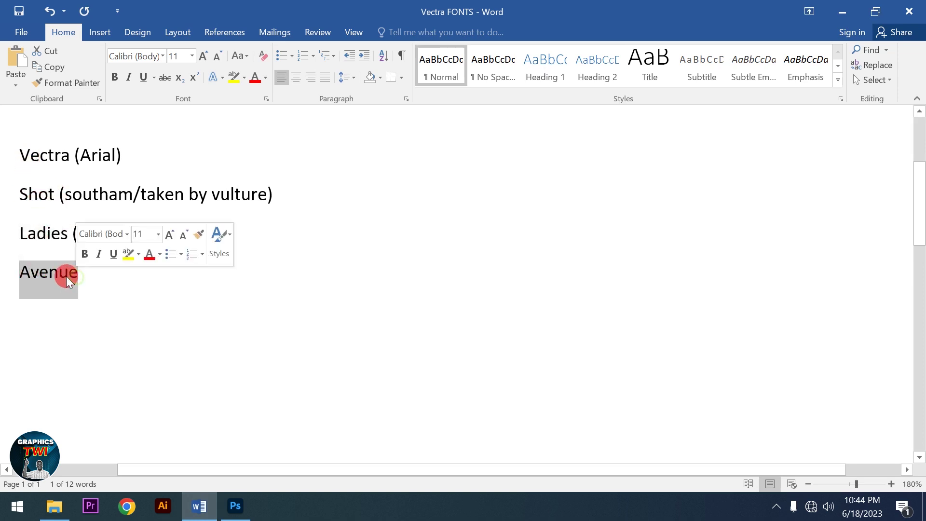
right_click(92, 282)
click(102, 303)
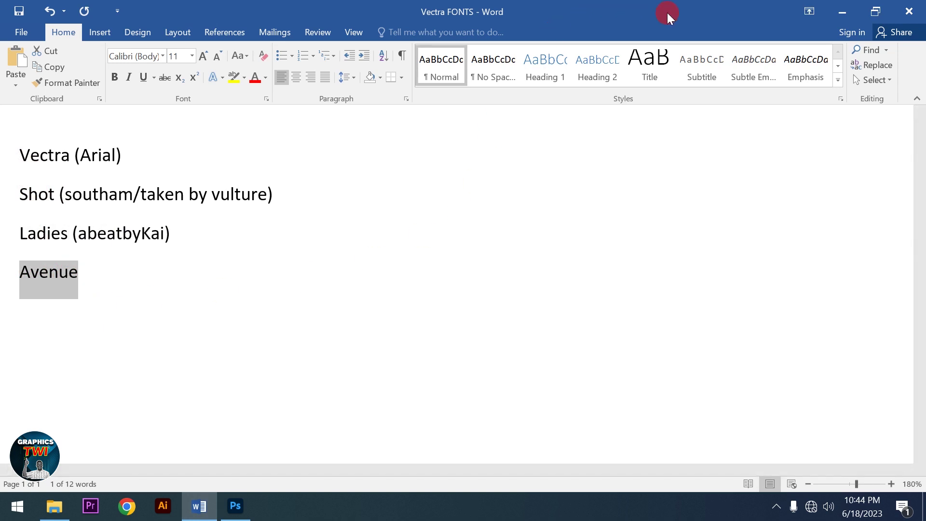
click(827, 13)
Step: Paste 'Avenue' as a new text layer and set it to 32 pt
click(15, 374)
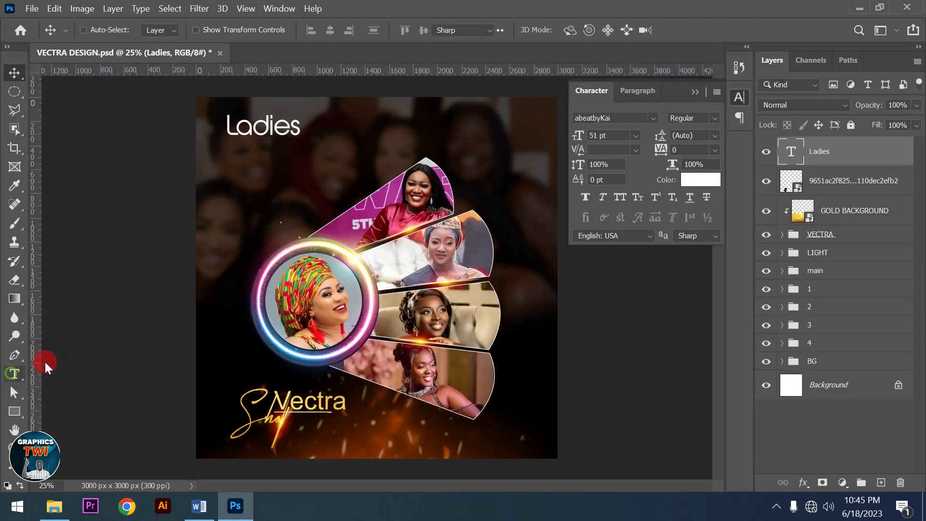
click(228, 167)
key(ctrl+v)
key(ctrl+a)
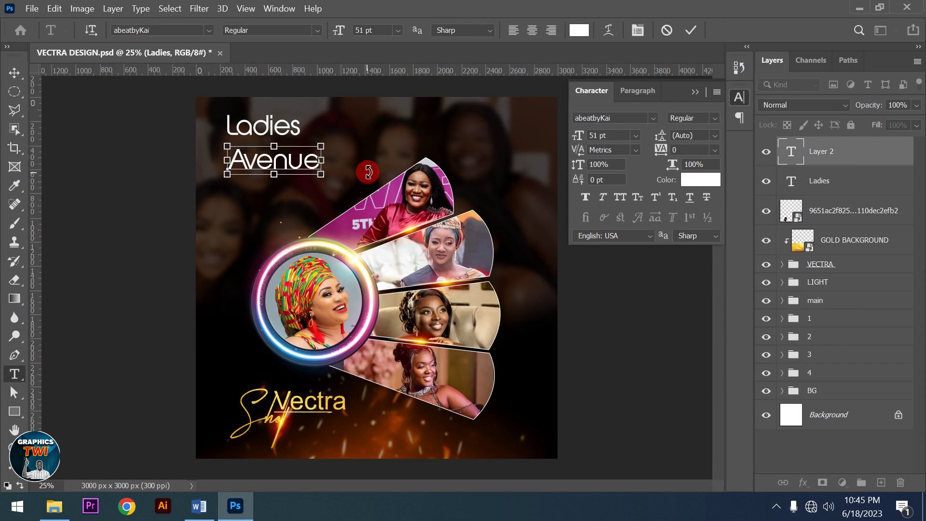
click(604, 119)
scroll(609, 138, down, 4)
scroll(609, 138, down, 3)
scroll(608, 137, down, 3)
scroll(608, 136, down, 3)
scroll(608, 135, down, 3)
scroll(609, 136, down, 2)
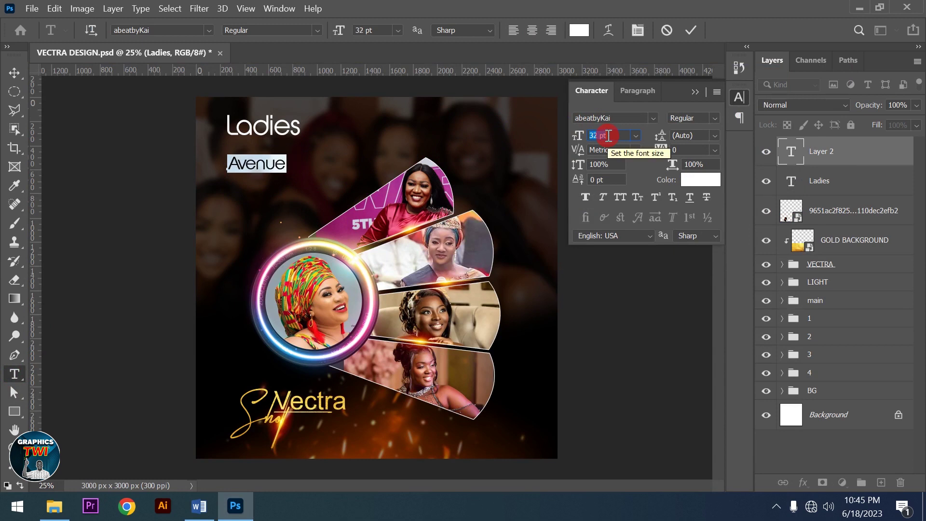
click(691, 26)
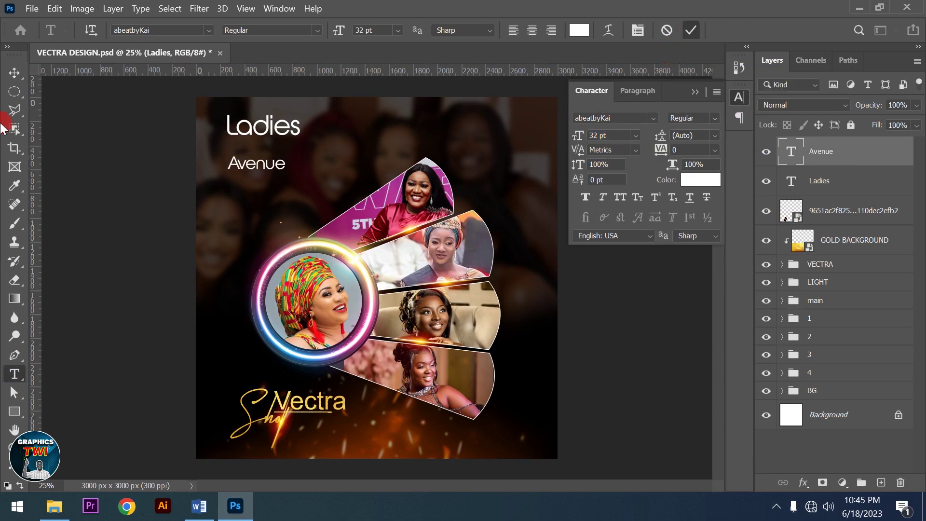
Step: Move the Avenue text directly beneath Ladies, nudged slightly right
click(15, 72)
drag(241, 158, 243, 151)
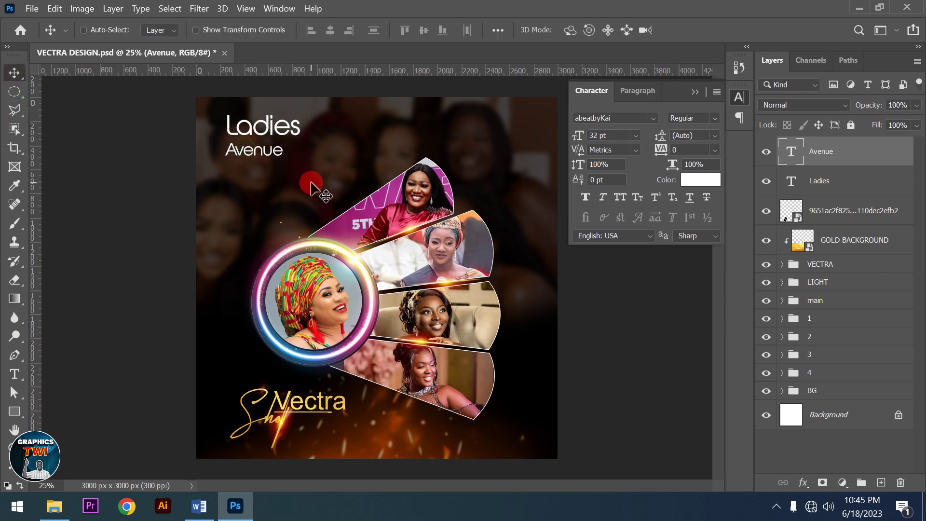
key(shift+Right)
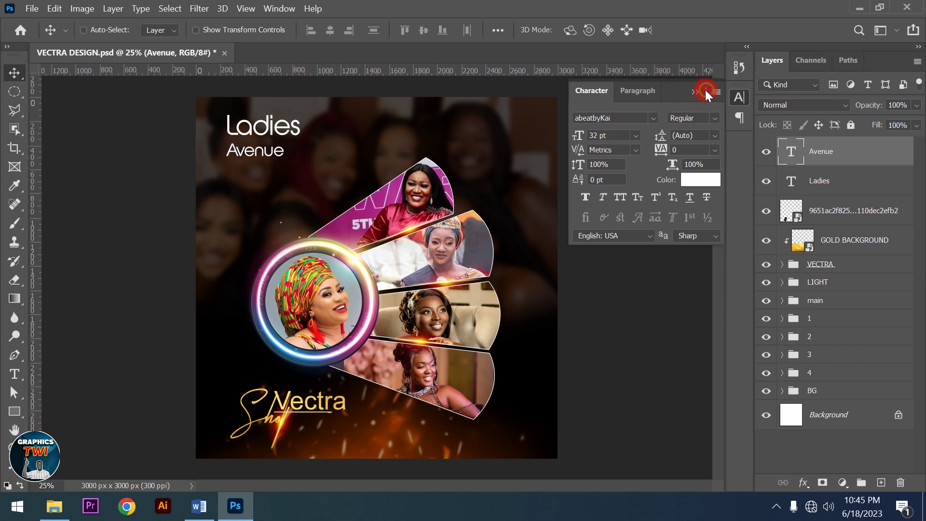
click(697, 91)
Step: Draw a rectangle snugly around Avenue with no fill
click(14, 411)
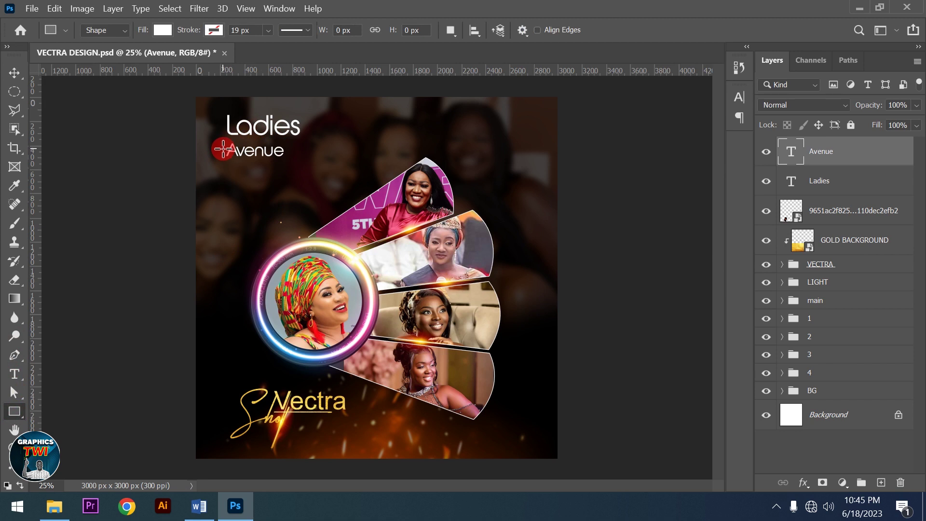
drag(222, 148, 298, 169)
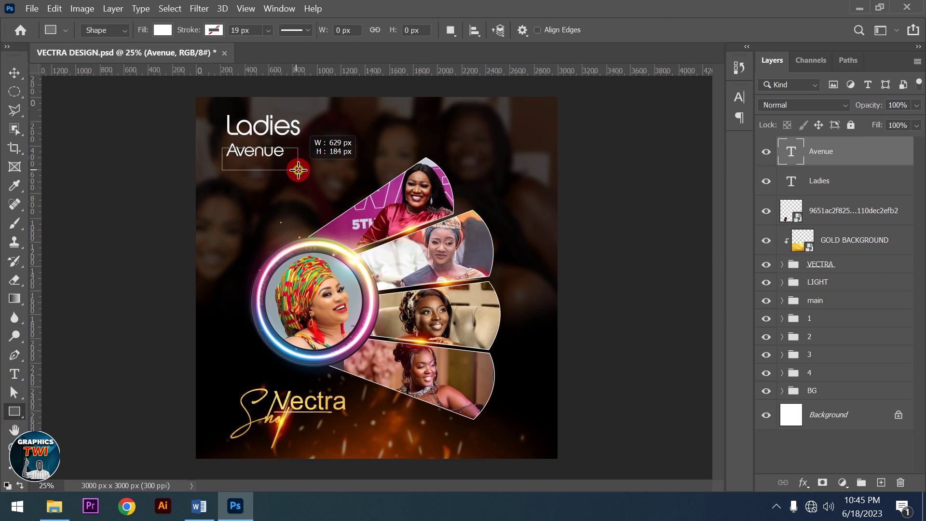
drag(298, 169, 296, 159)
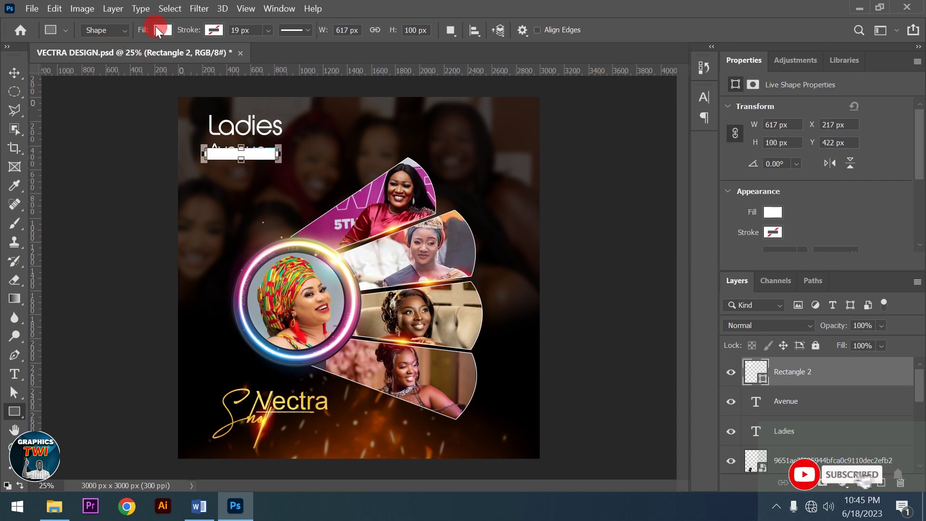
click(162, 30)
click(76, 62)
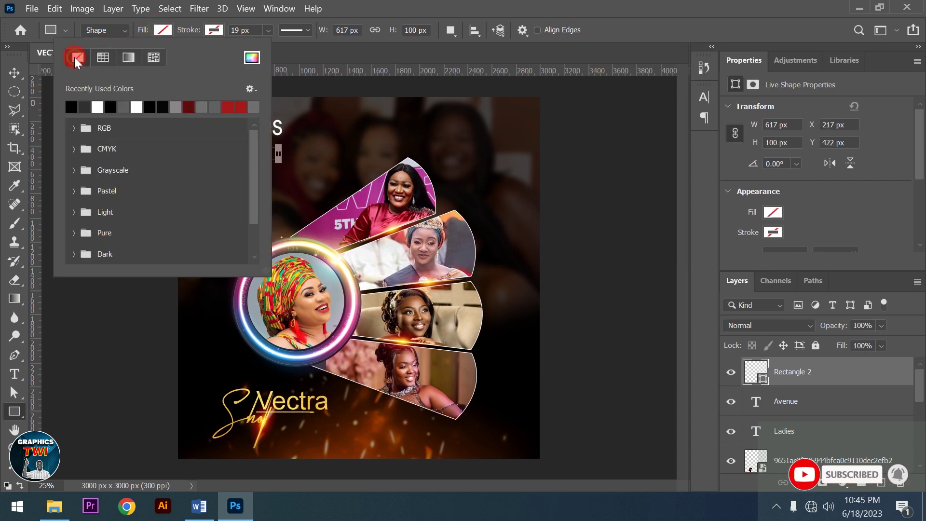
click(411, 5)
Step: Give the rectangle a white 2 px stroke
click(214, 30)
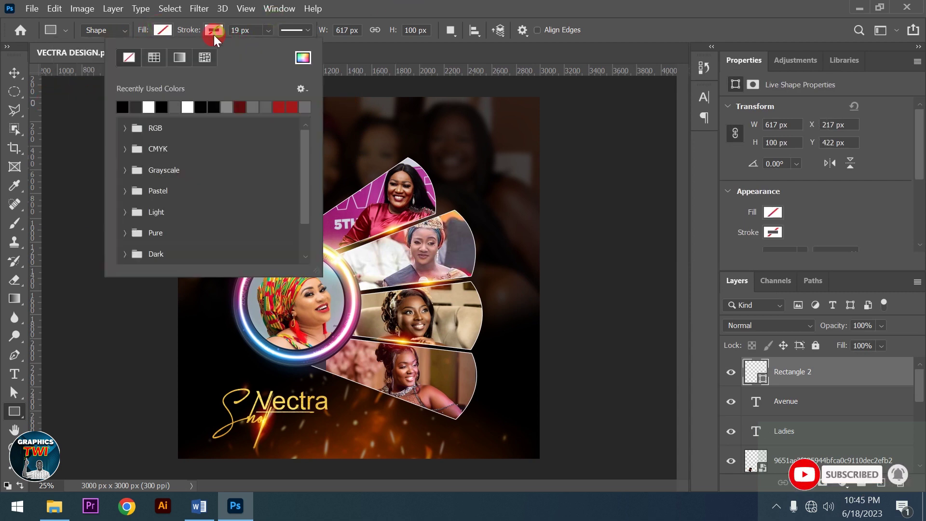
click(148, 106)
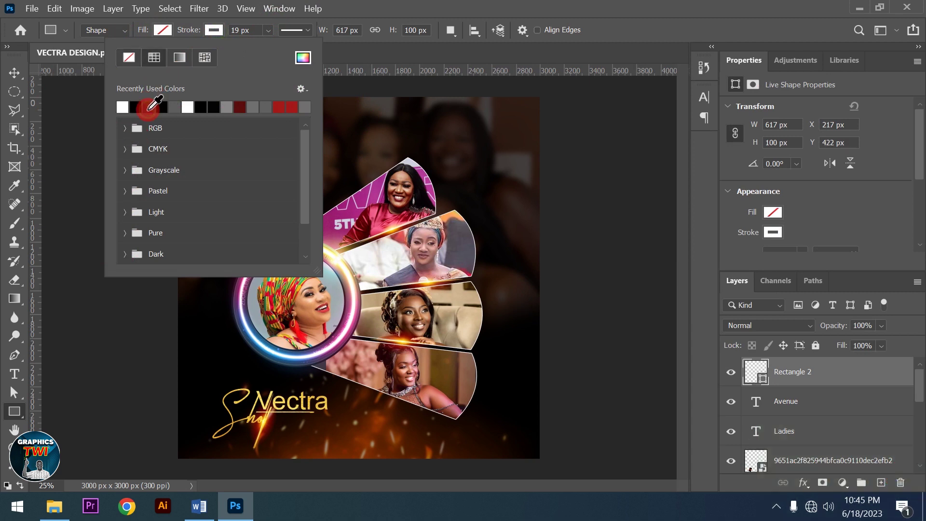
click(254, 30)
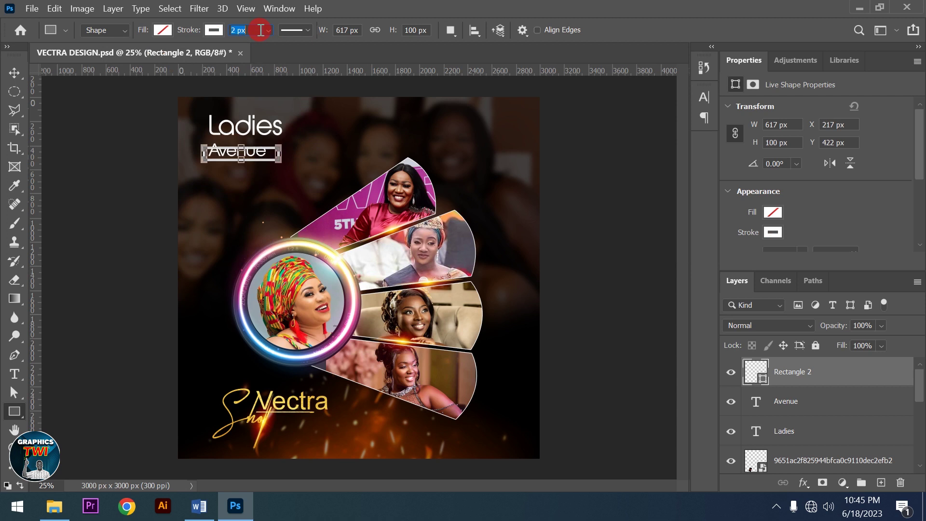
key(Up)
click(15, 73)
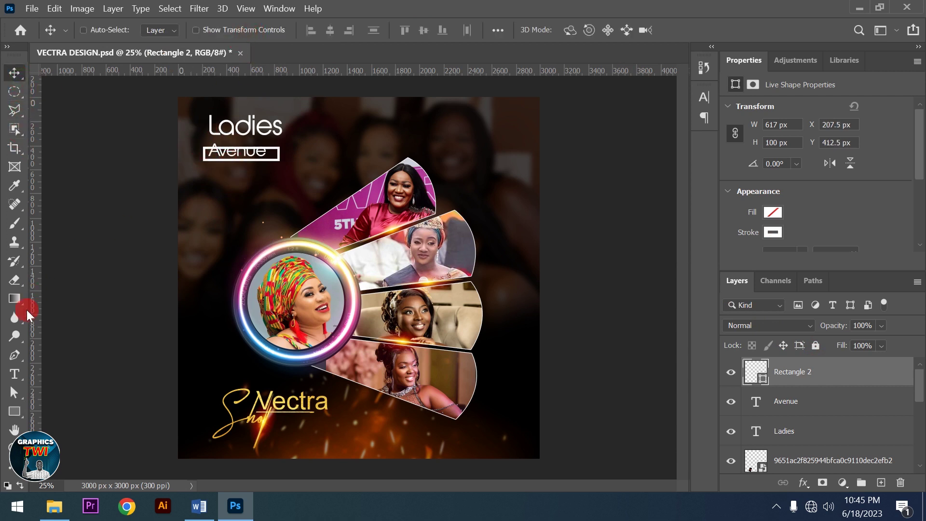
click(14, 411)
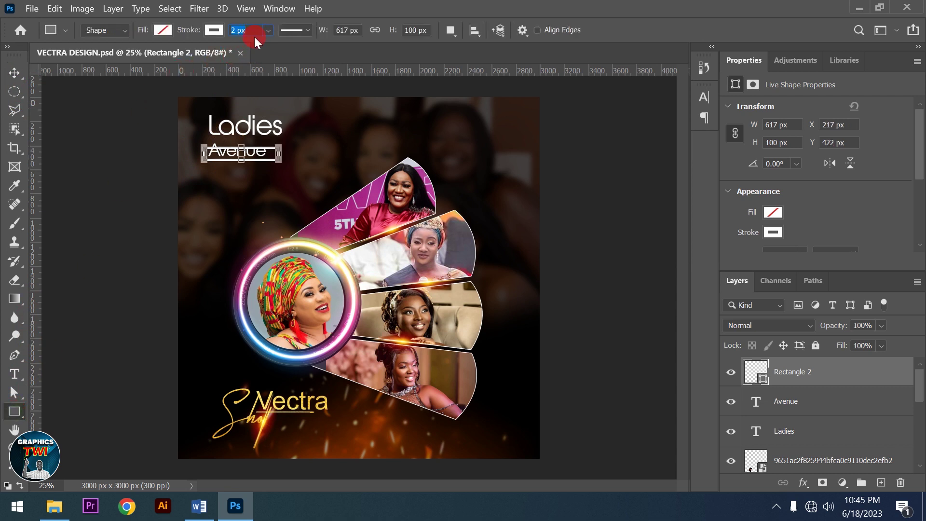
key(Return)
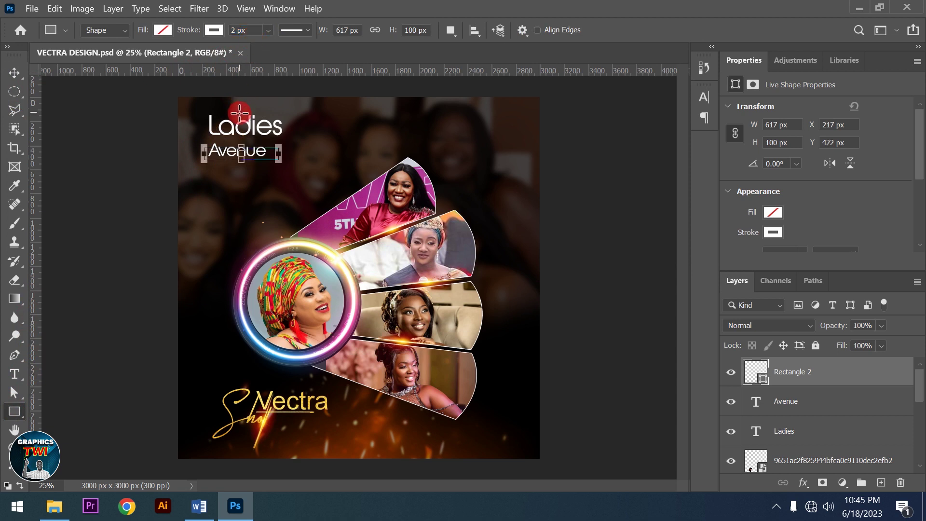
Step: Rasterize the Rectangle 2 layer into pixels
click(14, 74)
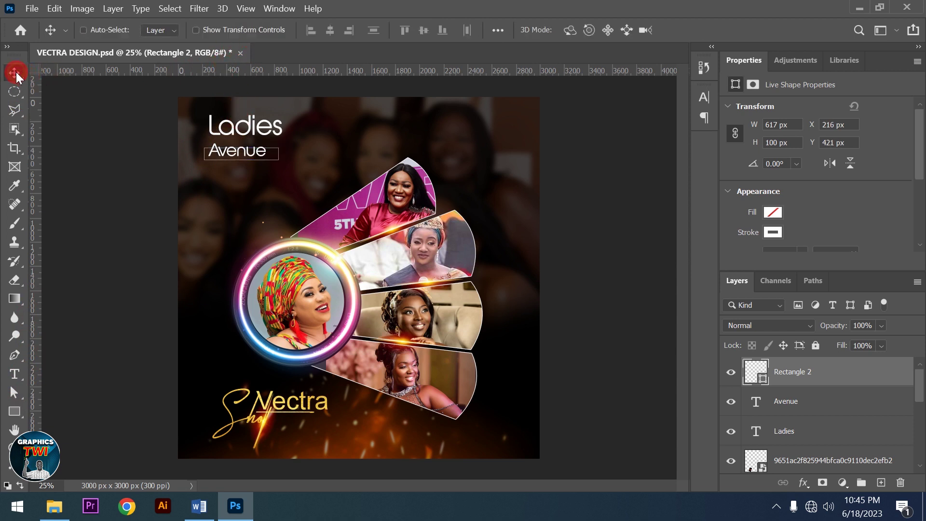
click(264, 156)
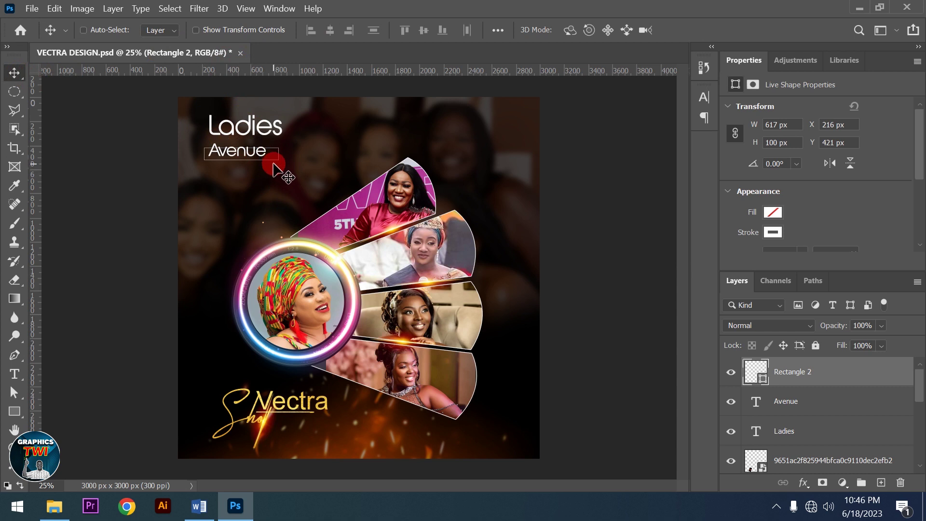
right_click(809, 374)
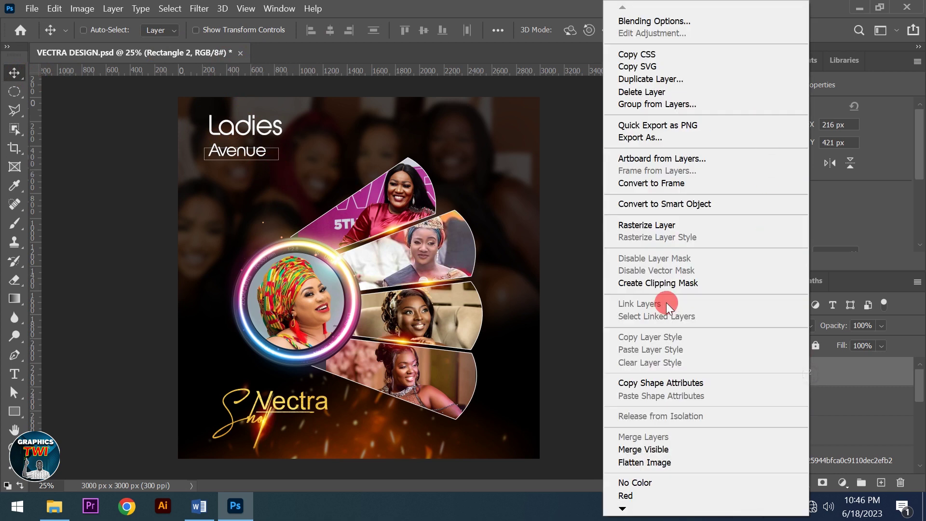
click(643, 227)
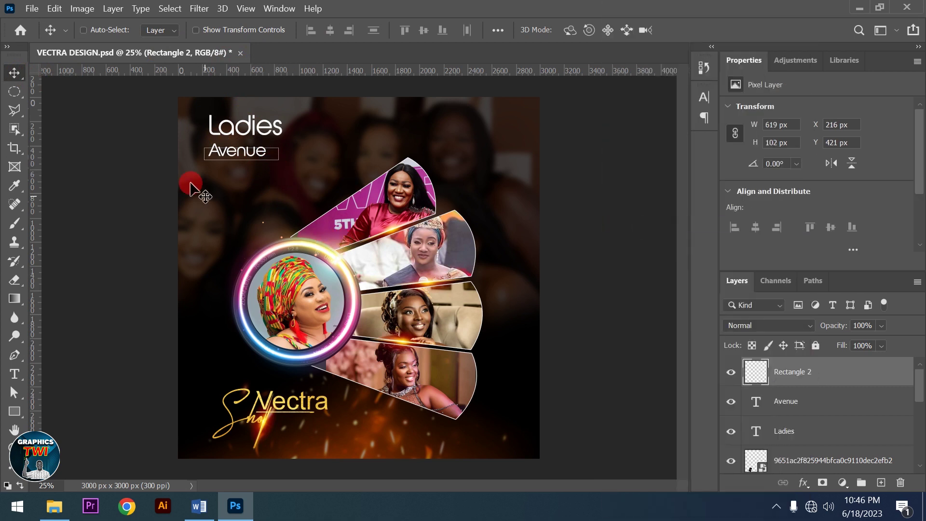
Step: Erase the top and left edges of the outline around Avenue
click(14, 91)
click(53, 94)
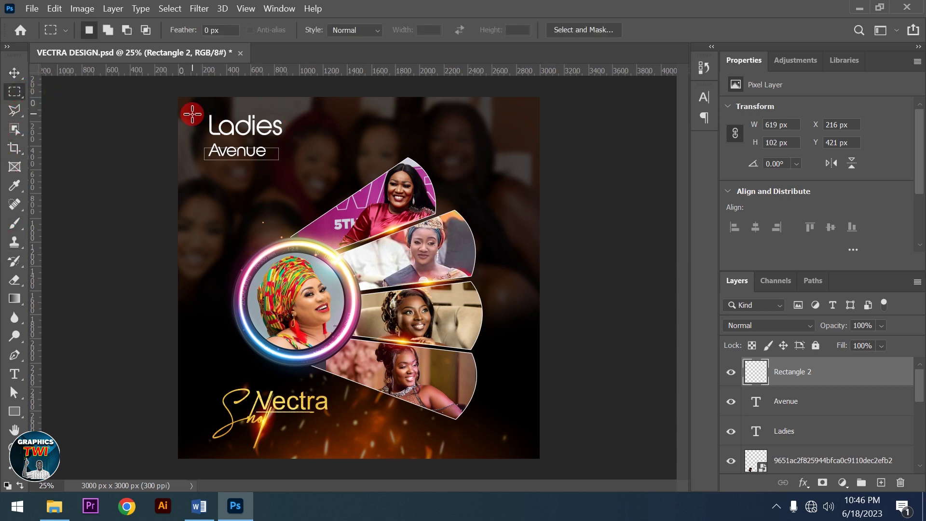
drag(179, 117, 310, 154)
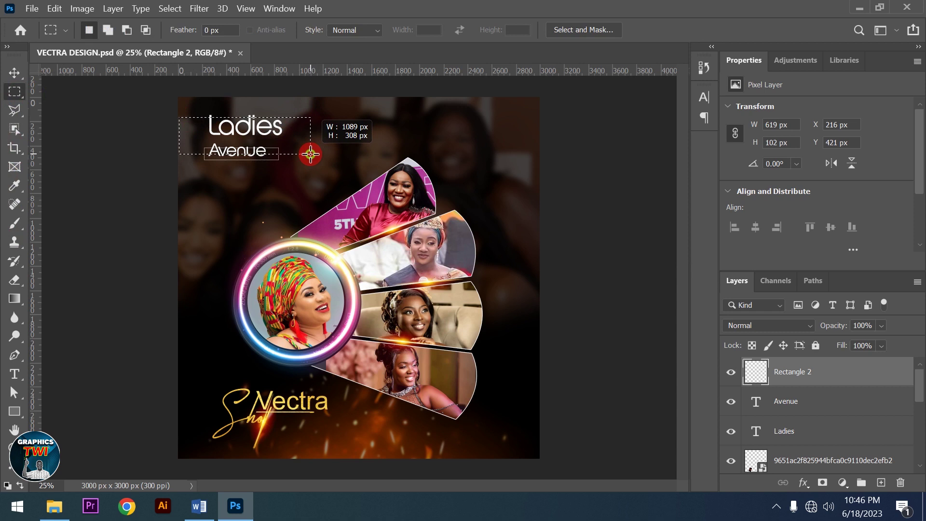
drag(310, 154, 307, 149)
click(248, 215)
drag(188, 135, 208, 209)
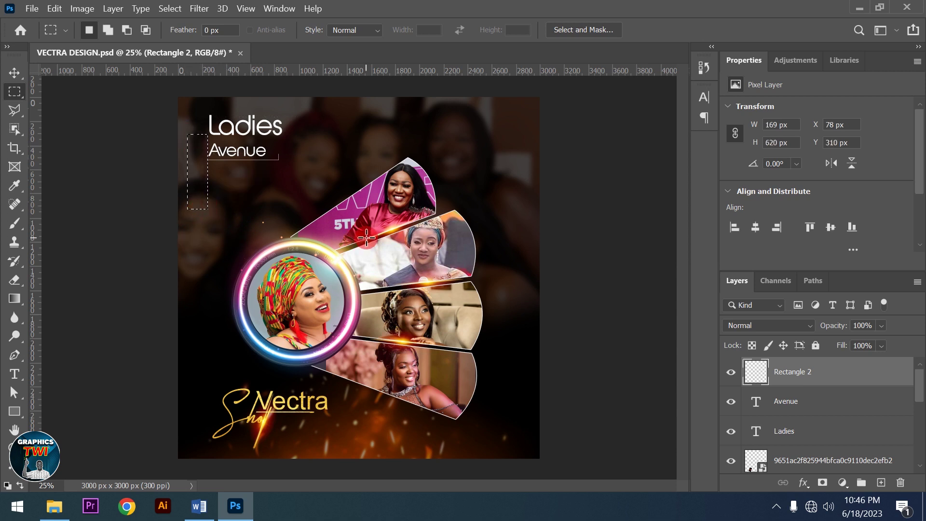
key(ctrl+d)
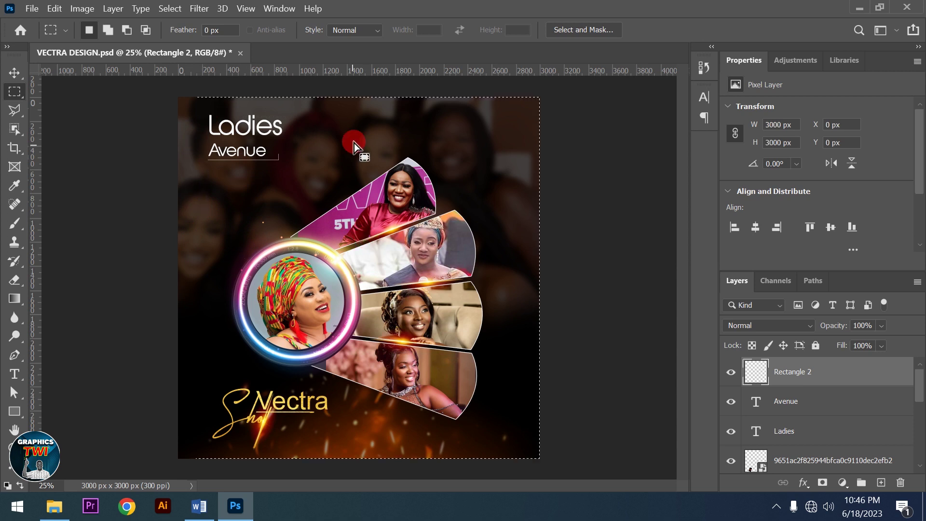
Step: Shift the underline slightly left and trim its left end
click(14, 72)
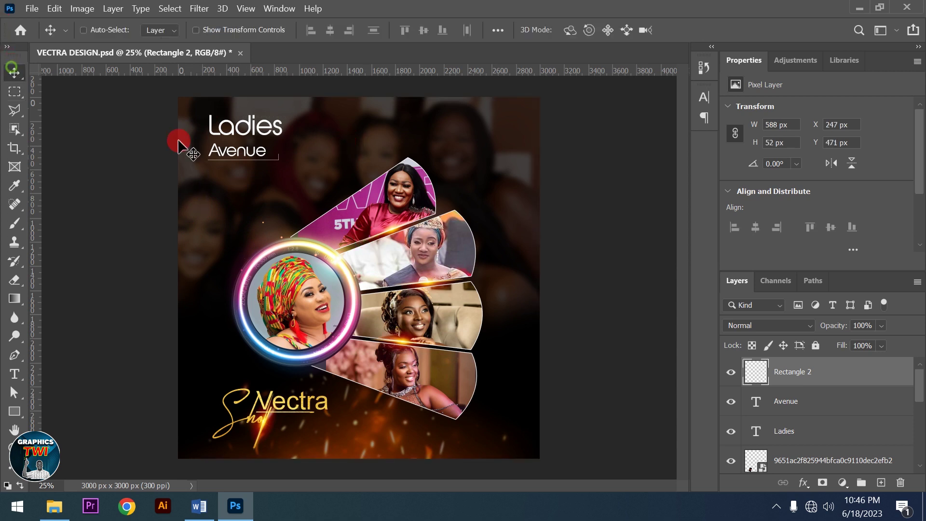
drag(265, 189, 263, 189)
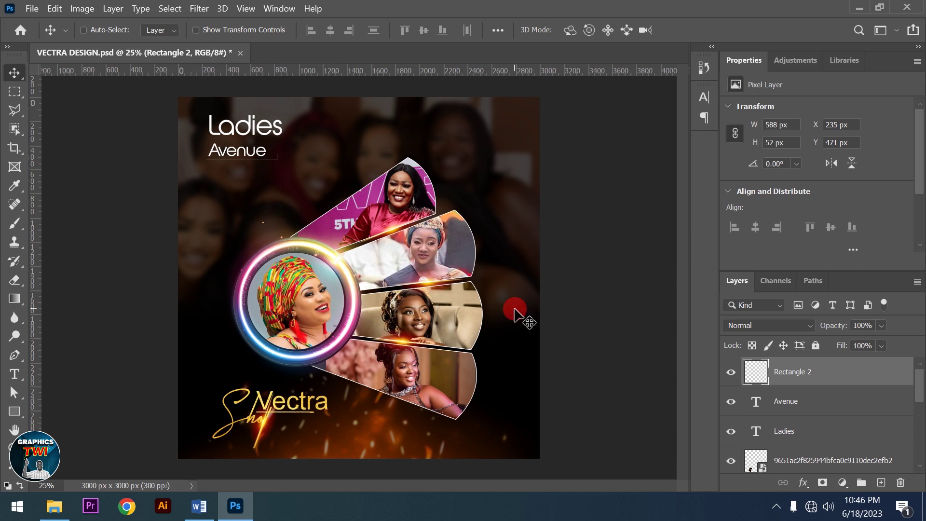
click(398, 288)
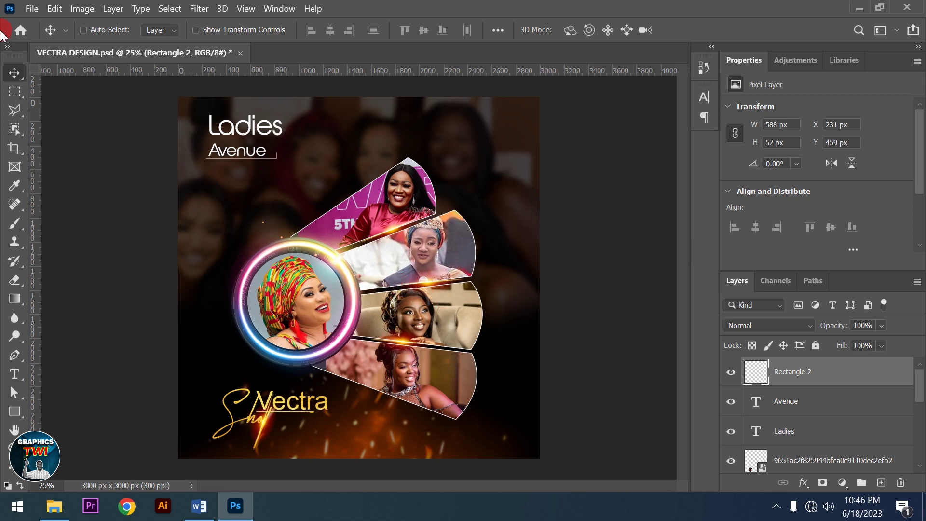
click(10, 95)
drag(178, 123, 207, 227)
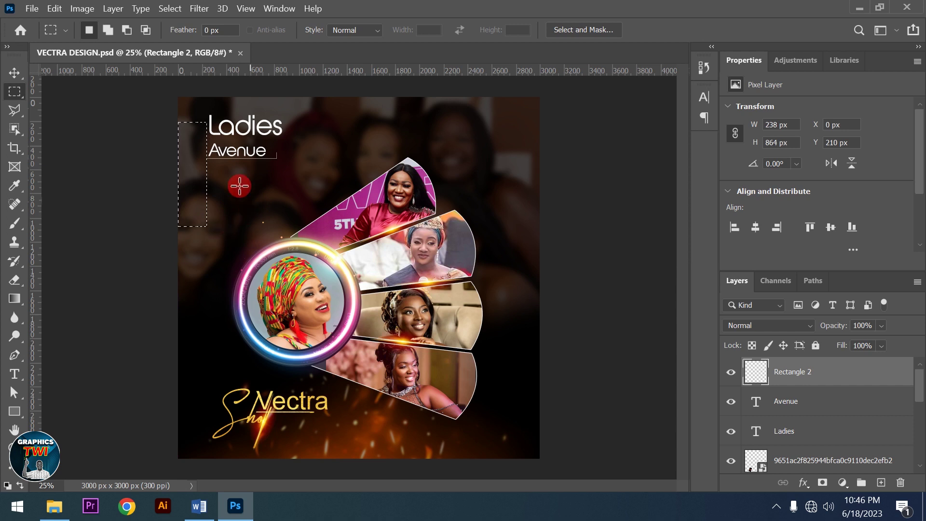
click(372, 229)
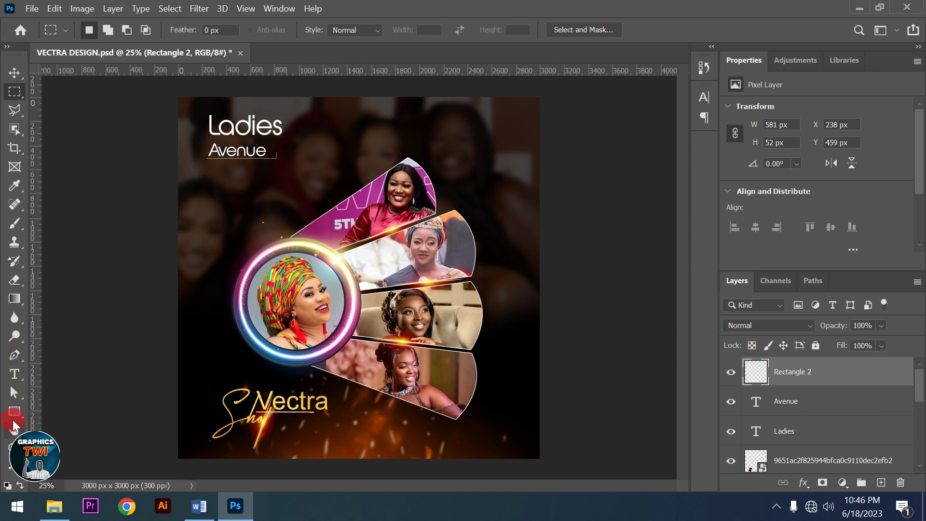
Step: Draw a small white circle and place it right after Avenue
click(14, 411)
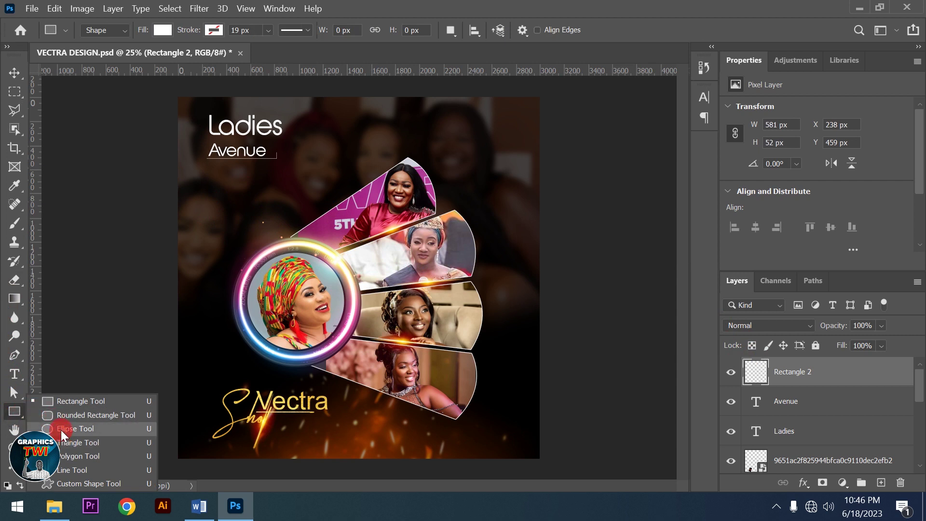
click(60, 429)
mouse_move(235, 198)
mouse_down()
mouse_move(253, 221)
mouse_move(239, 201)
mouse_up()
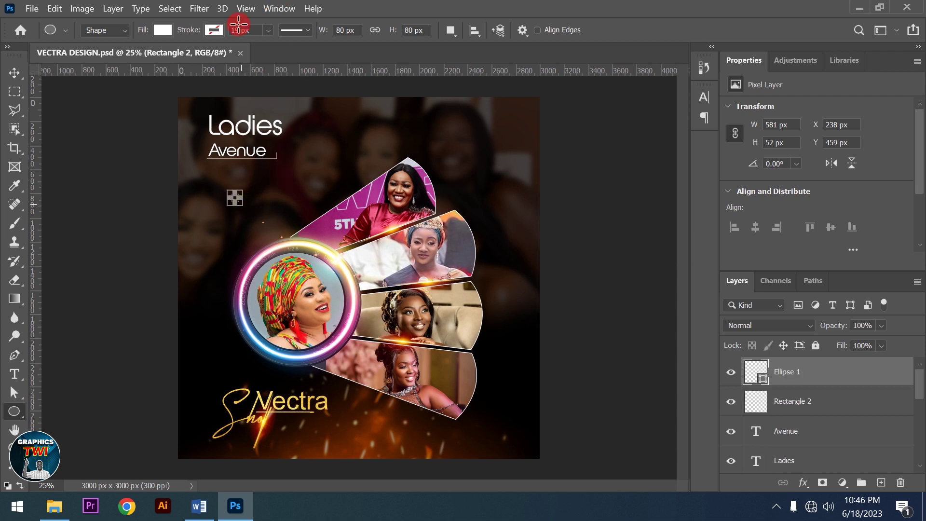
click(14, 73)
drag(268, 174, 280, 151)
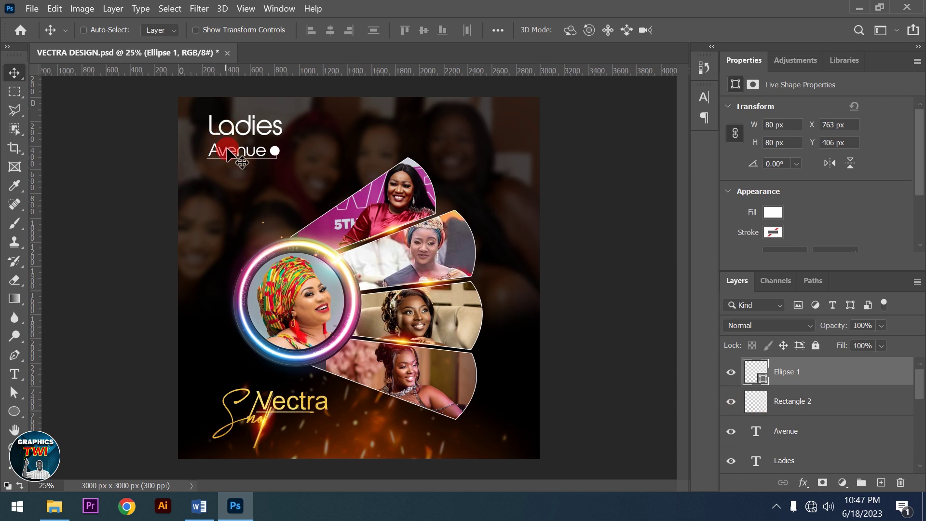
Step: Nudge the Avenue text, underline and dot up together
ctrl+click(799, 405)
ctrl+click(803, 431)
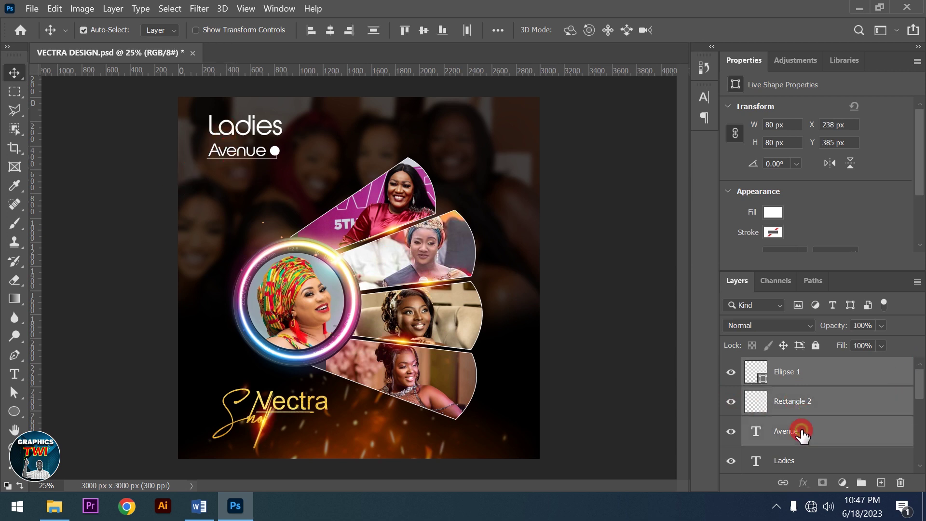
key(Up)
key(Up)
key(Up)
key(Up)
key(Up)
key(Up)
key(Up)
key(Up)
key(Up)
key(Up)
key(Up)
key(Up)
Step: Duplicate the circle layer and give the copy a dark grey fill
click(820, 376)
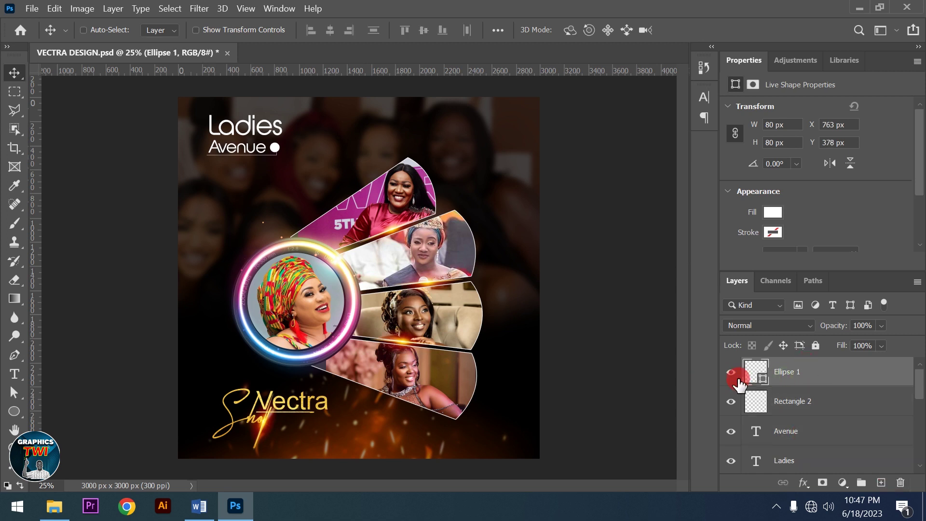
right_click(835, 380)
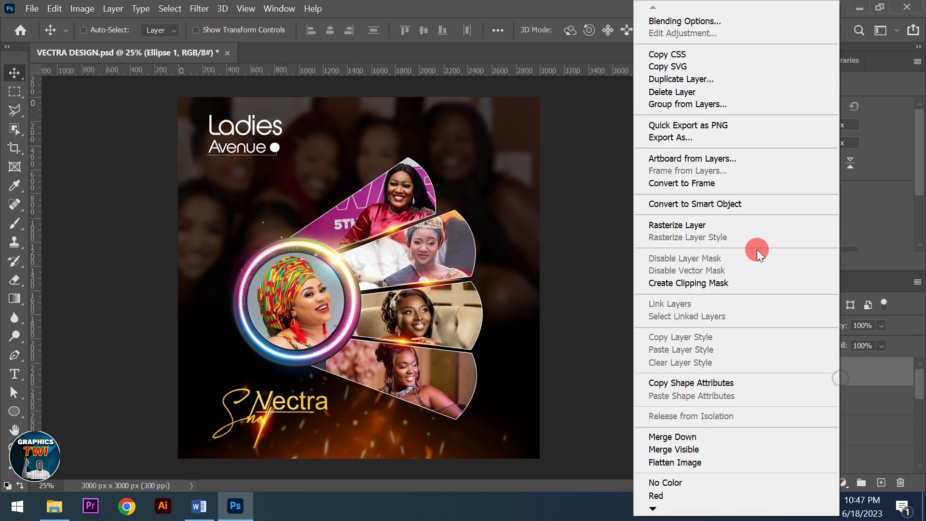
click(670, 83)
click(478, 139)
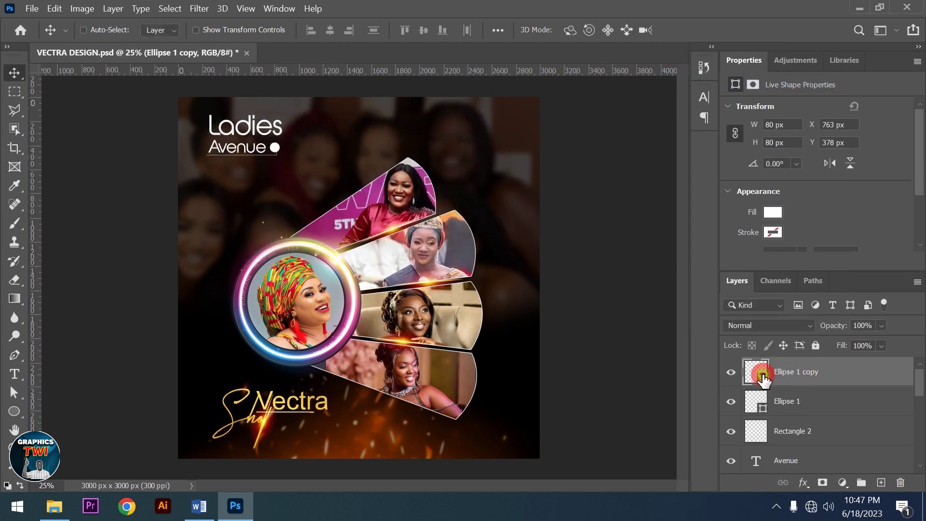
double_click(763, 378)
click(366, 384)
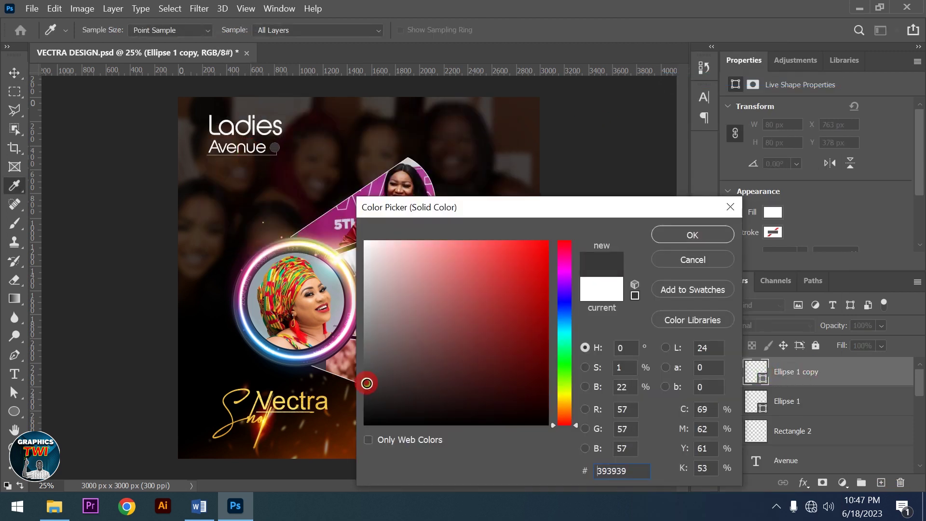
Step: Set the copy's colour to #3d3c3c and rasterize it
drag(366, 382, 367, 381)
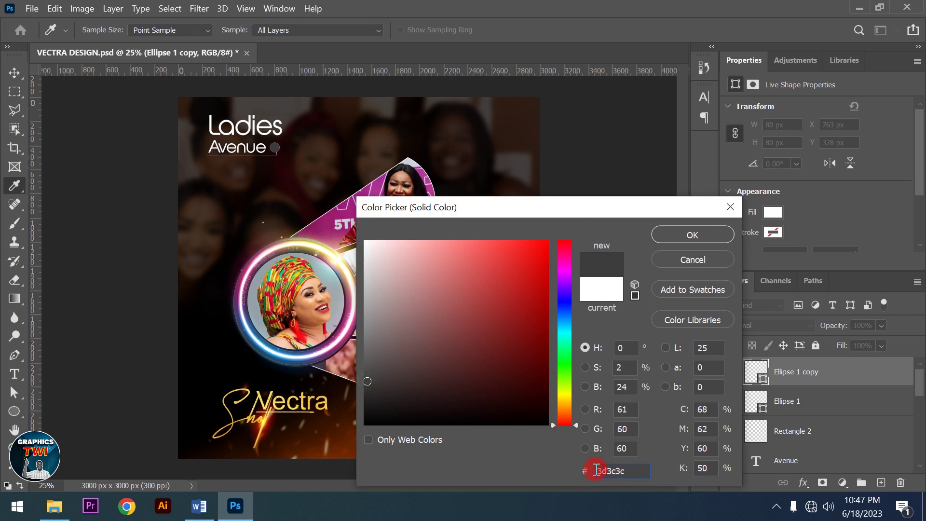
click(687, 240)
right_click(758, 357)
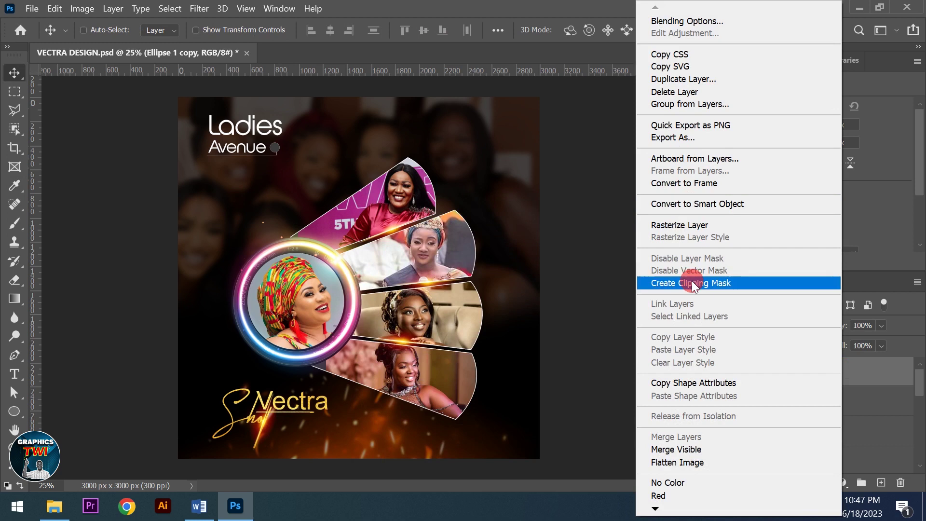
click(685, 226)
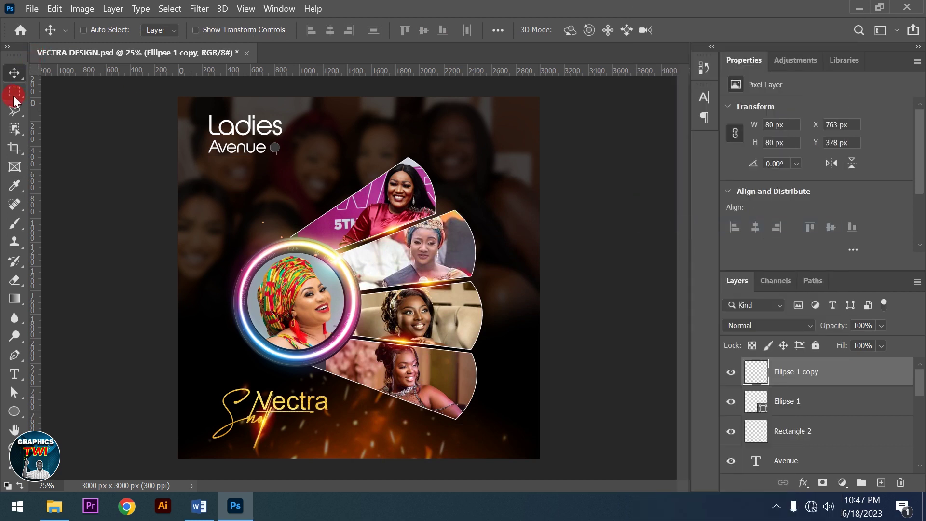
Step: Clear the right half of the grey dot, leaving it half grey, half white
click(14, 94)
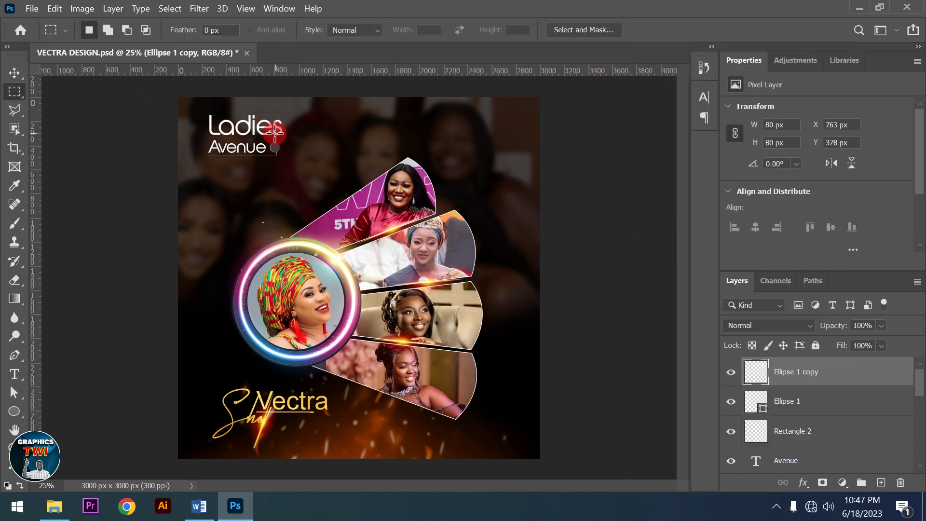
drag(274, 131, 291, 176)
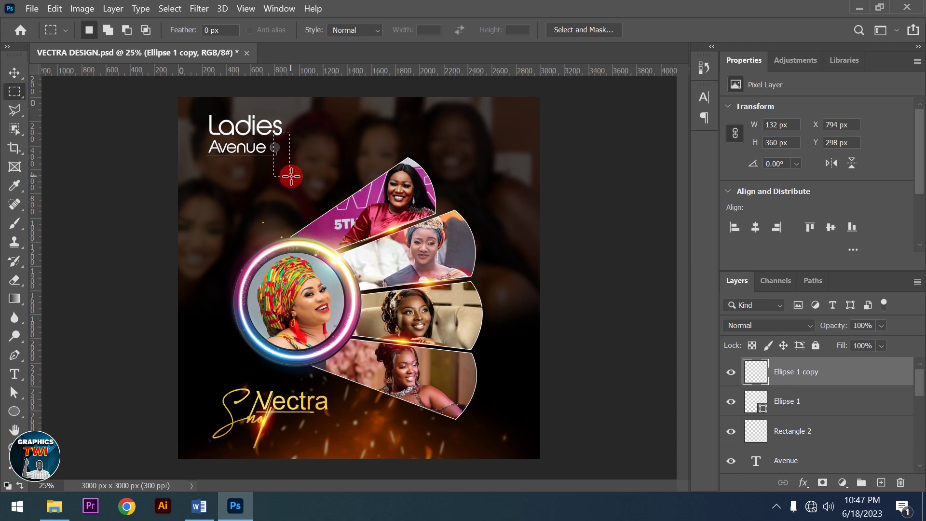
click(373, 269)
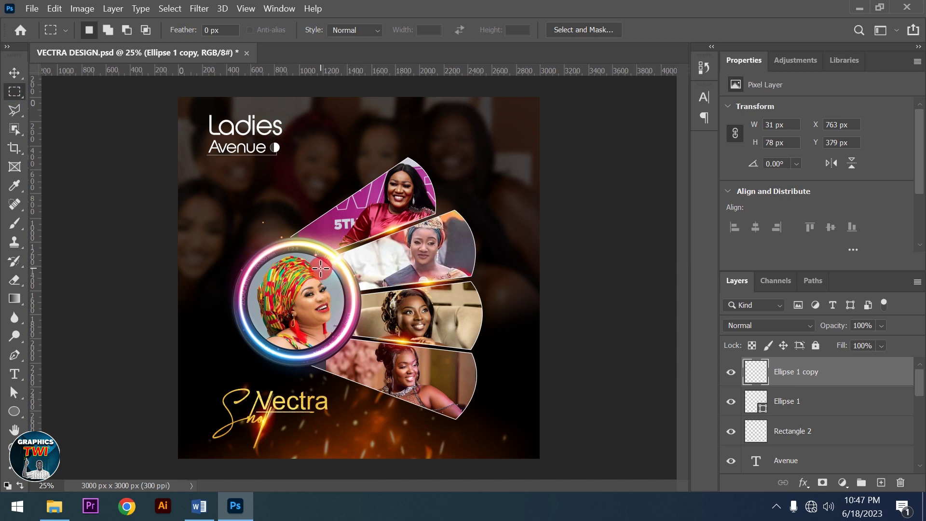
key(ctrl+z)
click(54, 9)
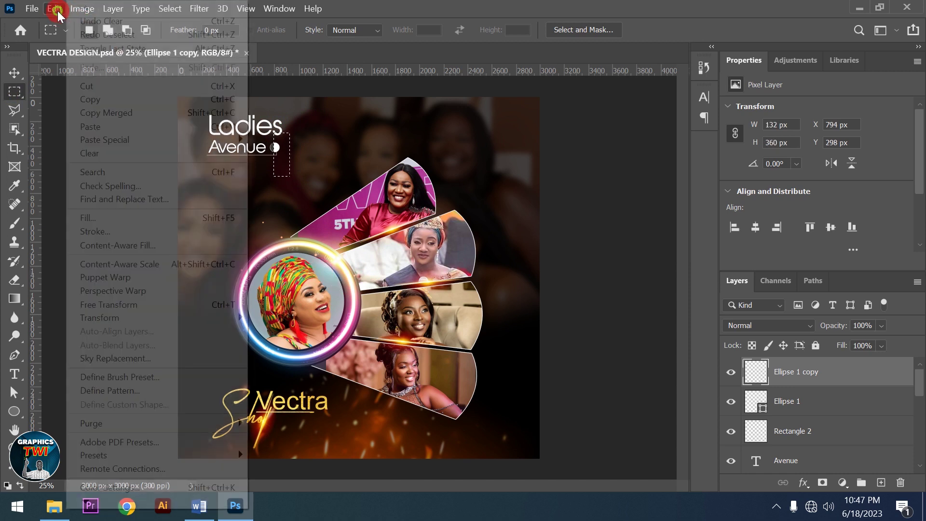
click(79, 22)
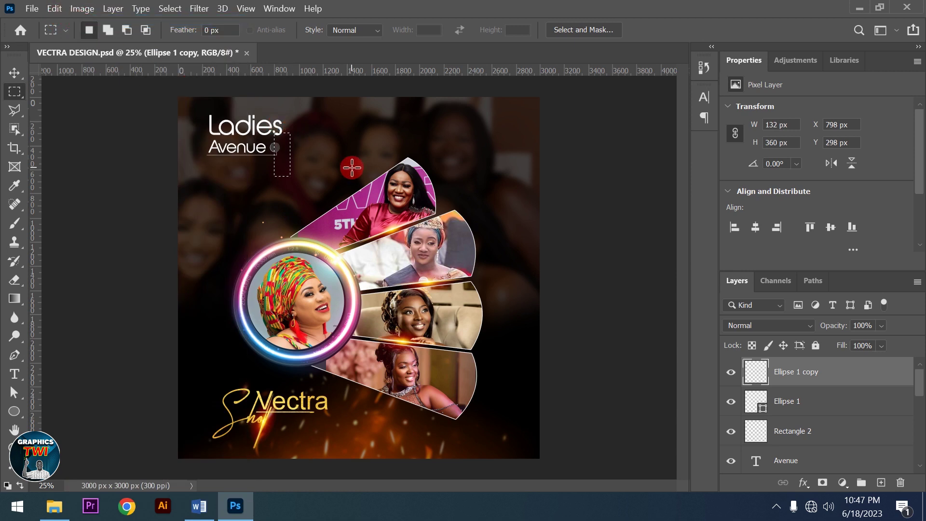
key(super)
key(super)
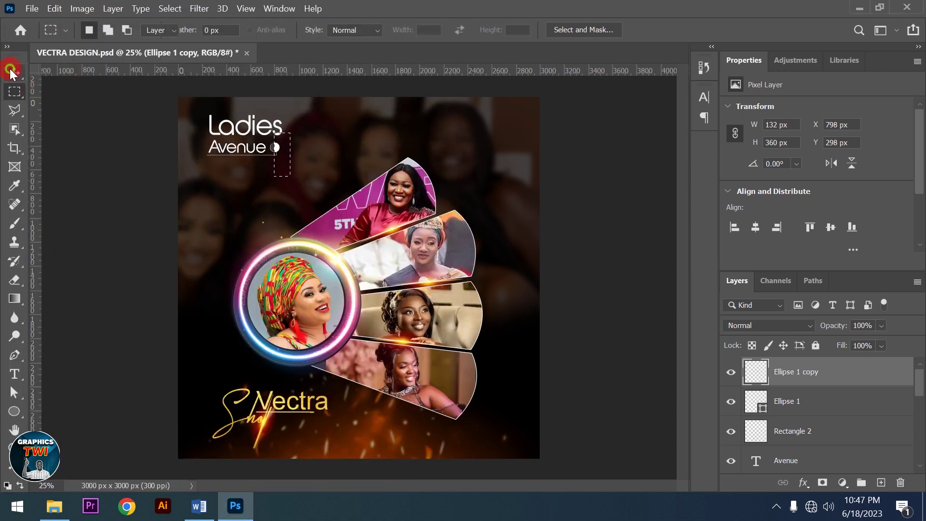
click(14, 73)
key(ctrl+d)
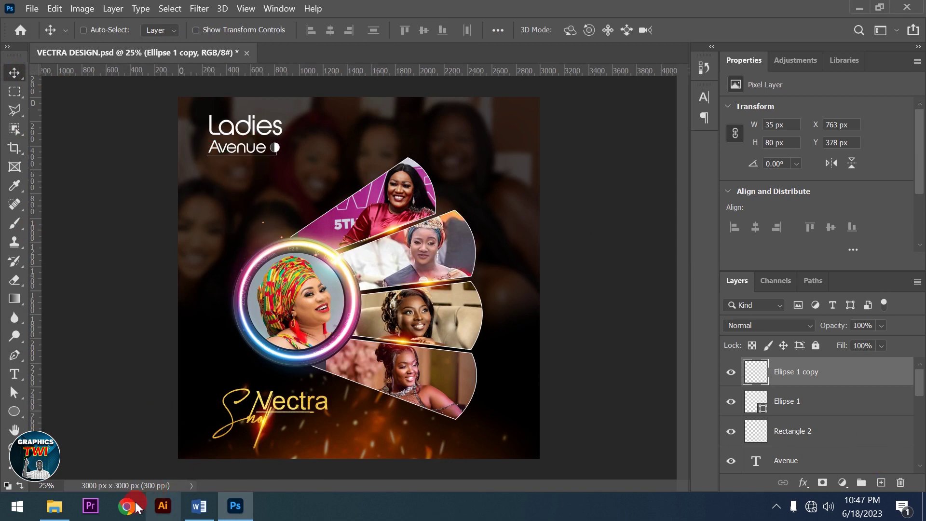
Step: Place the pngegg (43) Fashion logo beneath Avenue, scaled to about 30%
click(54, 506)
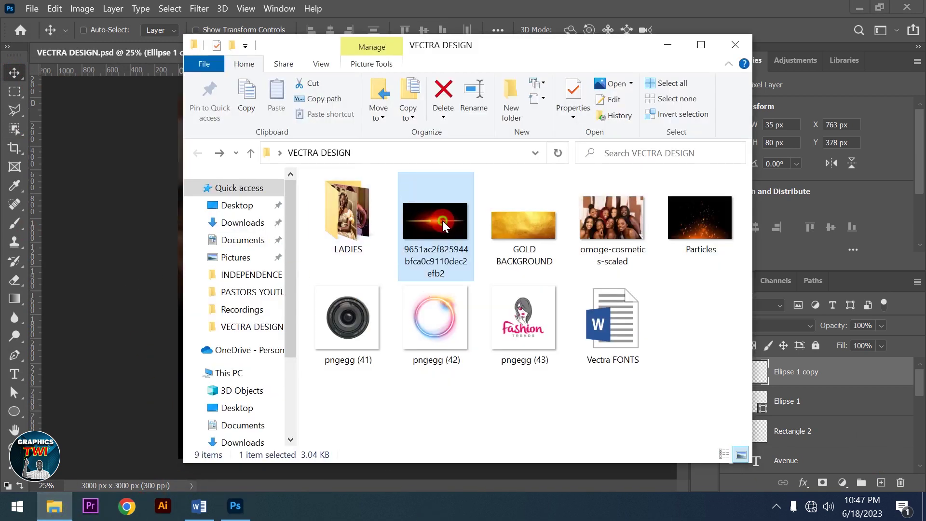
click(499, 336)
click(106, 287)
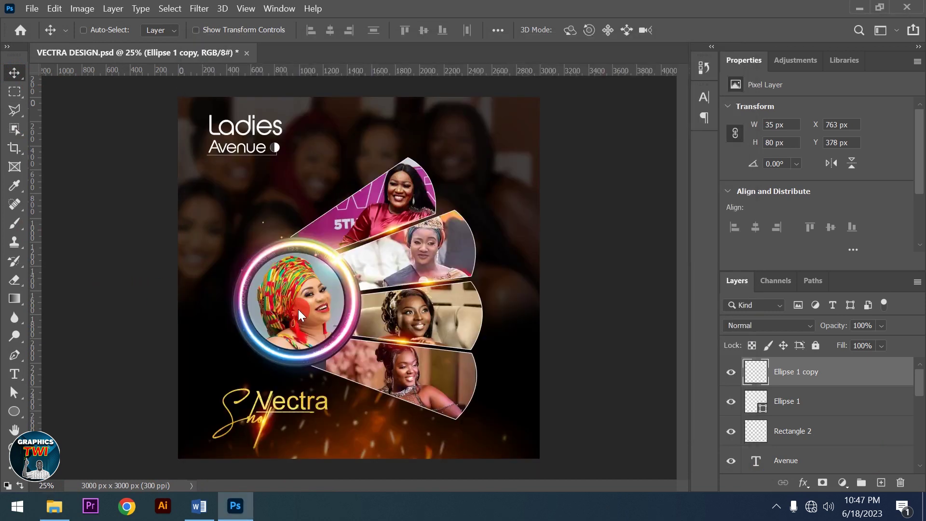
drag(298, 309, 302, 309)
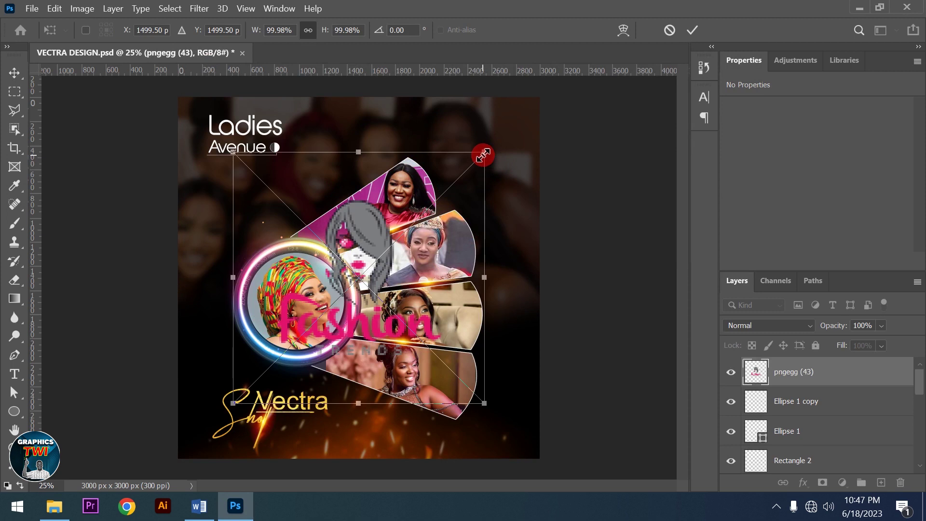
mouse_move(483, 155)
mouse_down()
mouse_move(383, 281)
mouse_move(263, 188)
mouse_up()
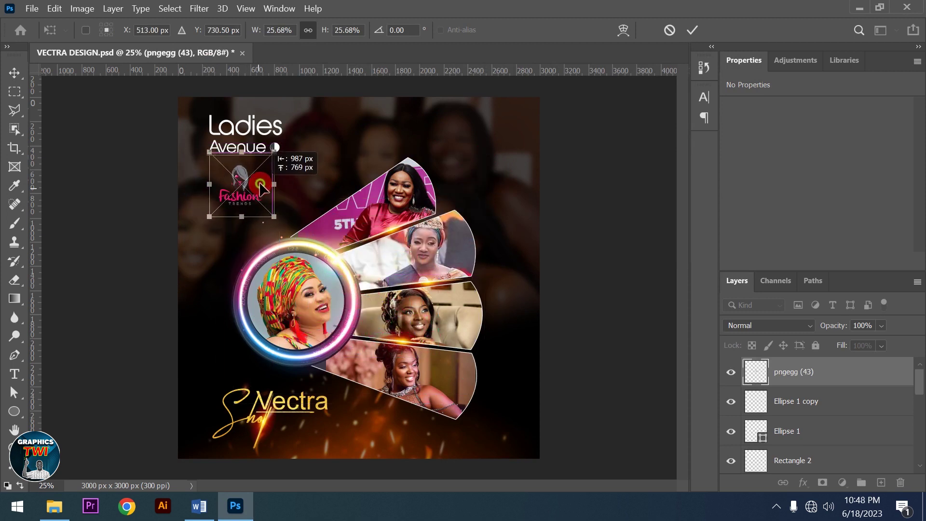
drag(263, 188, 273, 205)
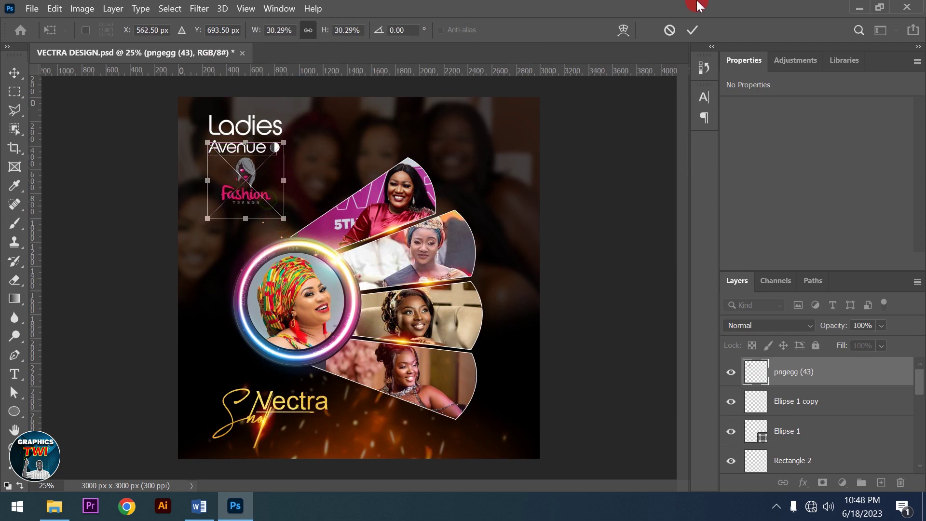
click(693, 30)
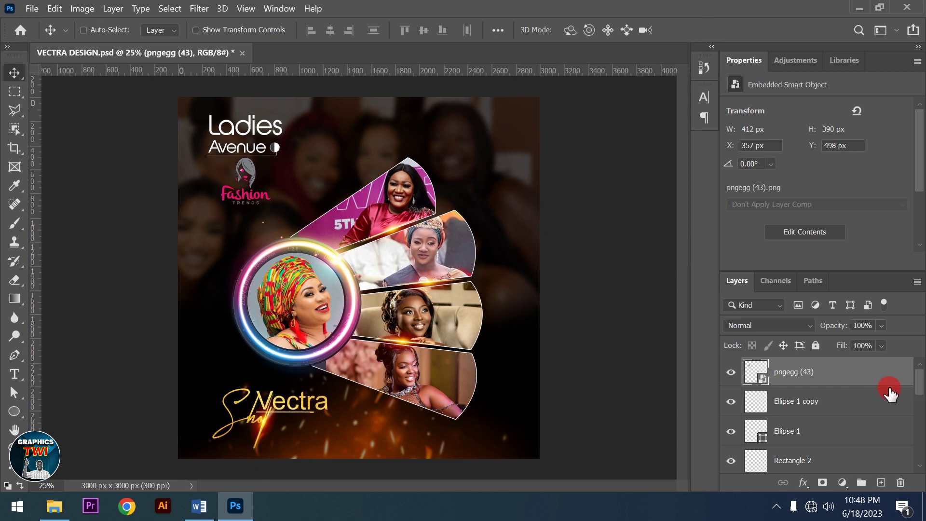
mouse_move(919, 398)
mouse_down()
mouse_move(917, 423)
mouse_move(916, 384)
mouse_up()
Step: Close the properties panel group and select the VECTRA group in Layers
click(917, 61)
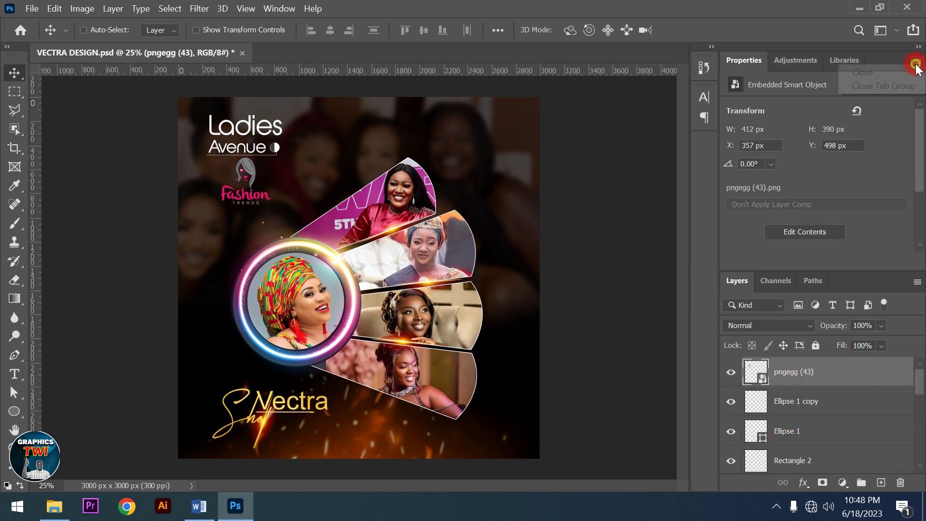
click(860, 92)
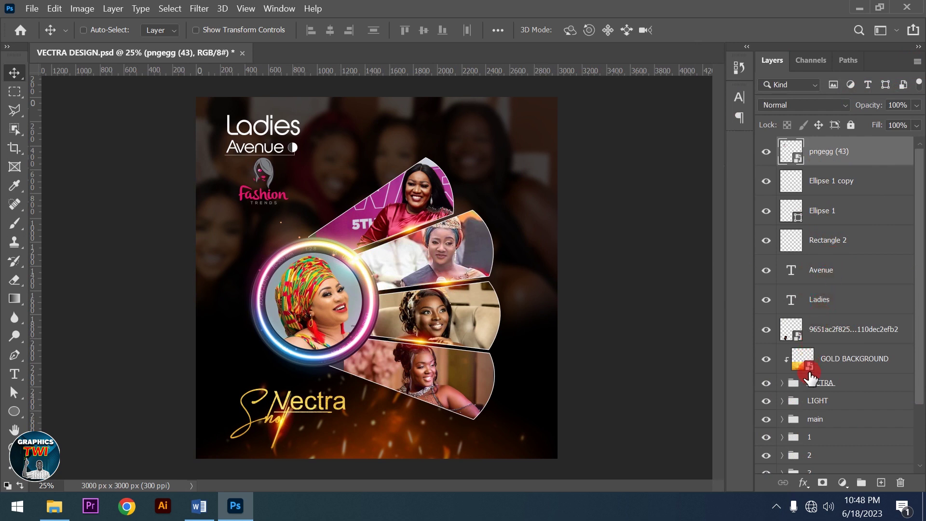
click(849, 392)
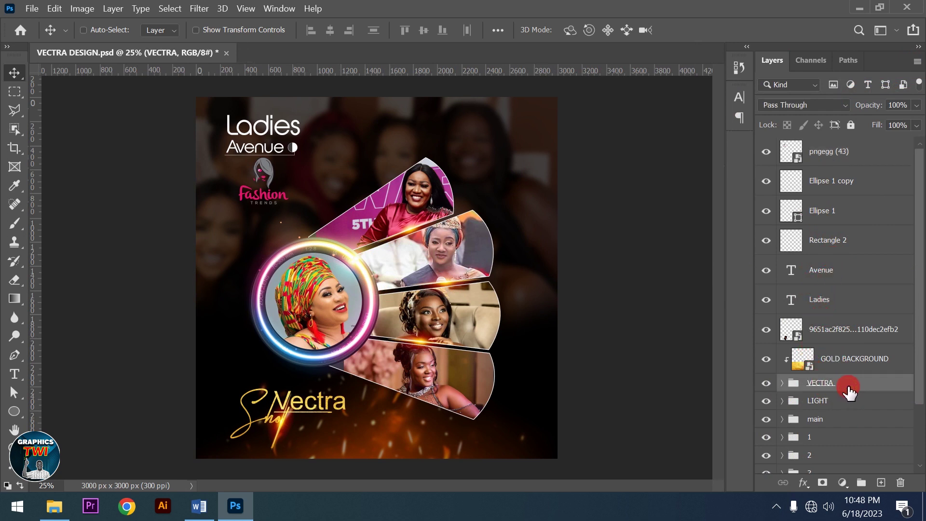
click(847, 403)
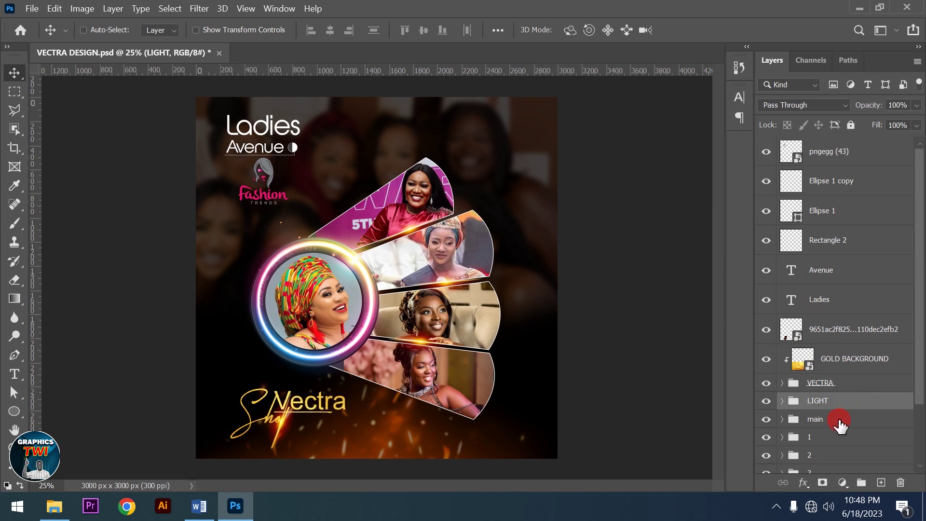
click(839, 421)
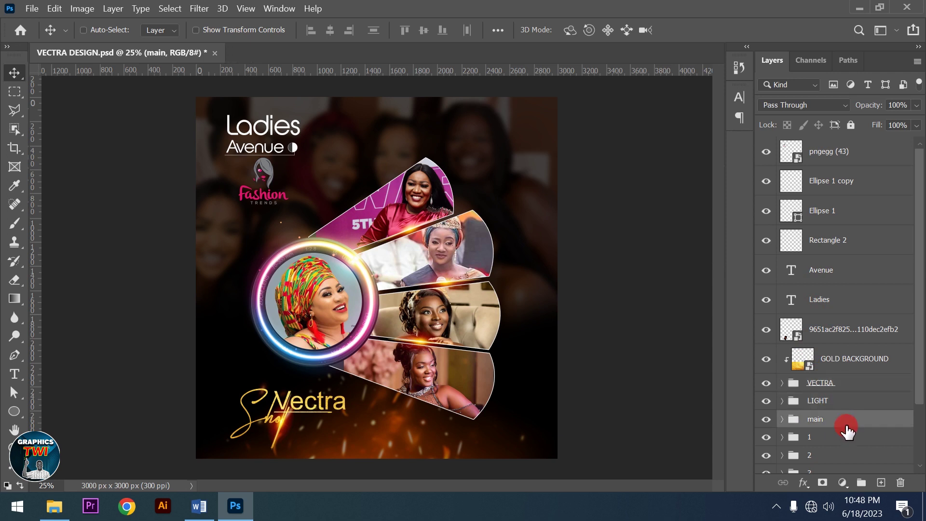
click(838, 404)
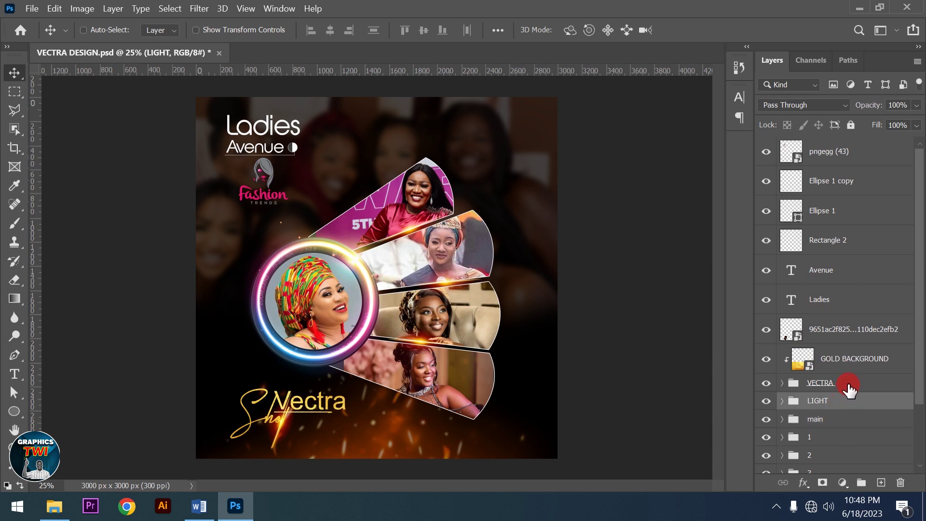
click(849, 386)
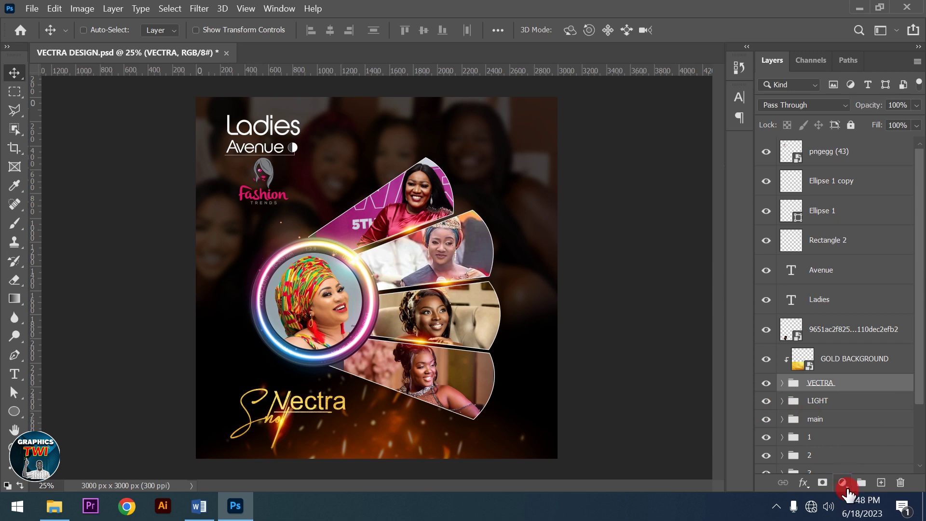
click(843, 485)
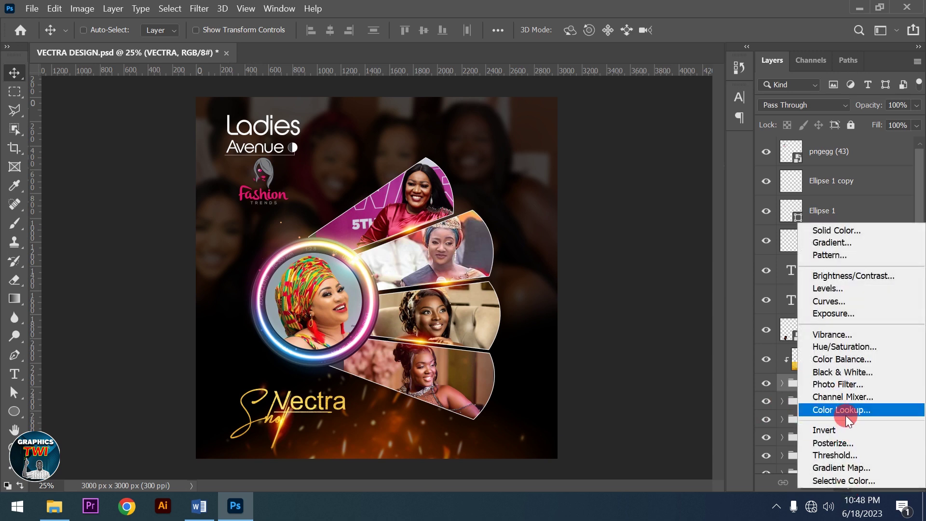
click(846, 413)
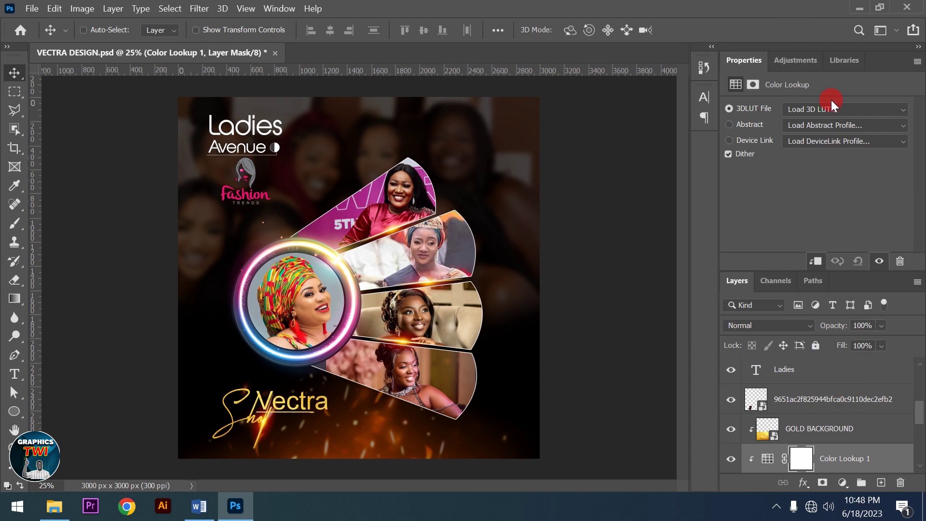
click(827, 112)
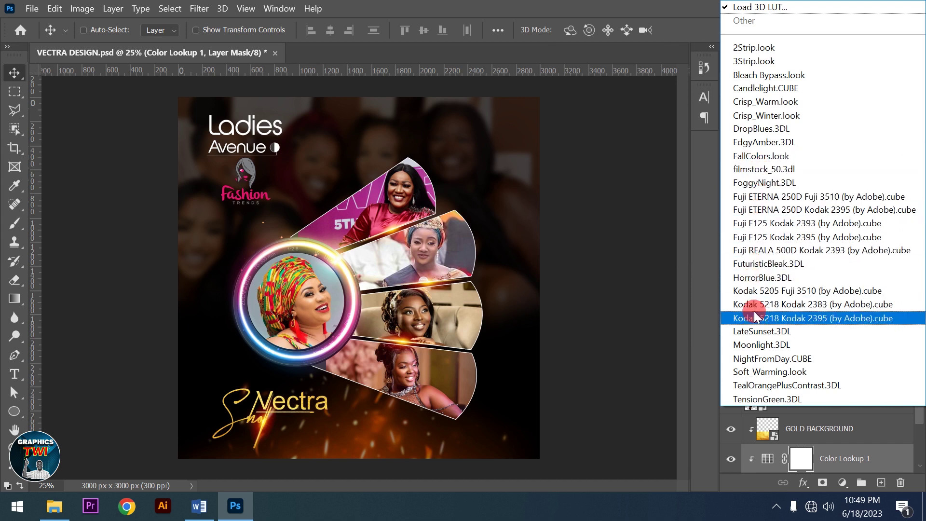
click(755, 267)
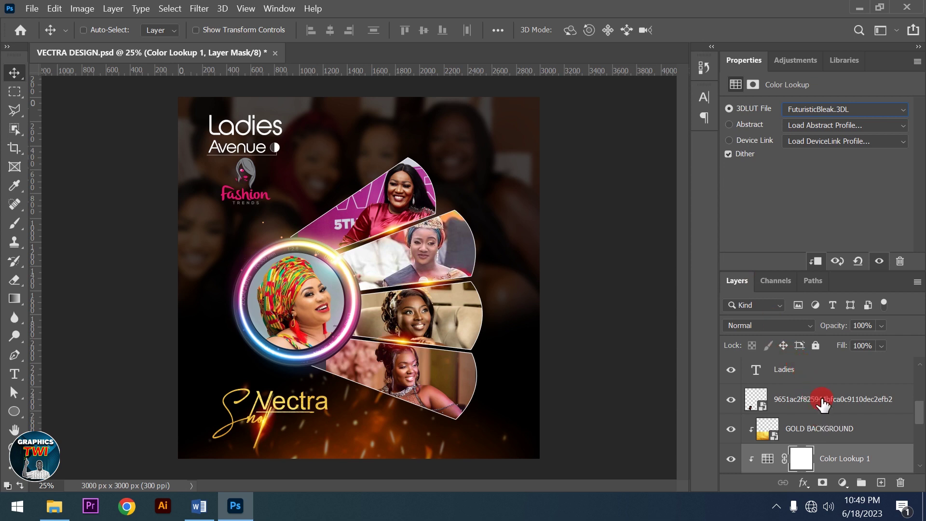
click(825, 114)
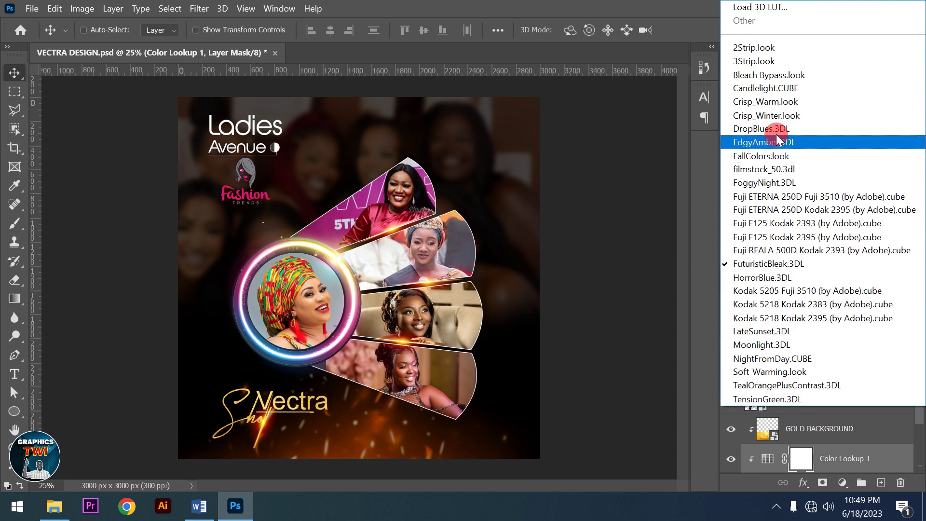
click(773, 169)
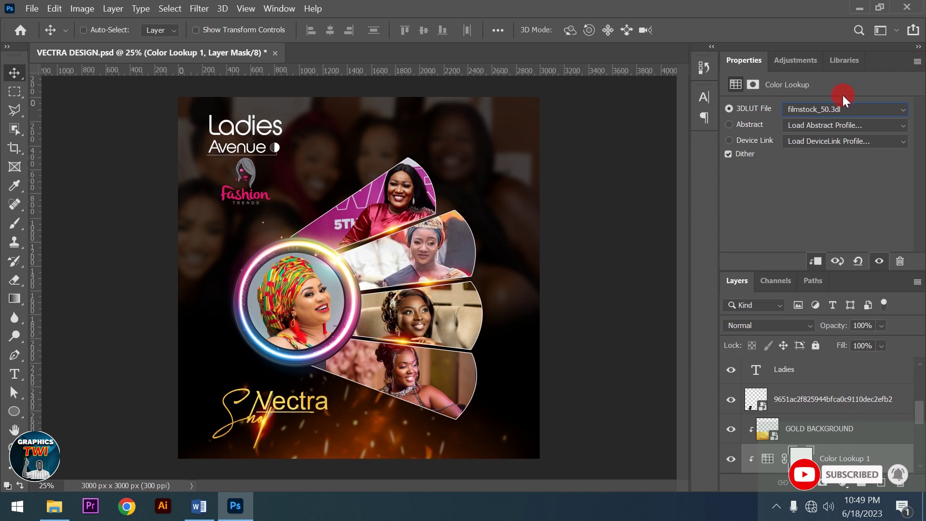
click(839, 109)
click(771, 292)
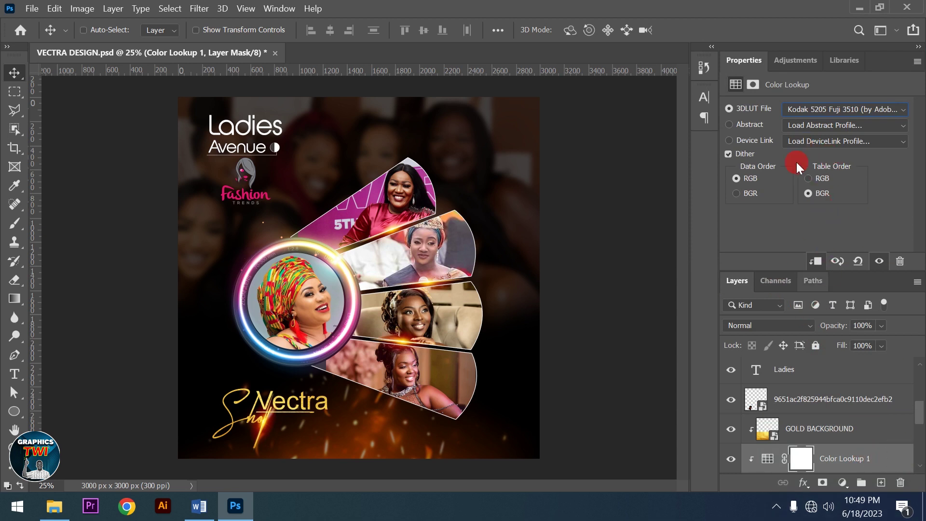
click(902, 482)
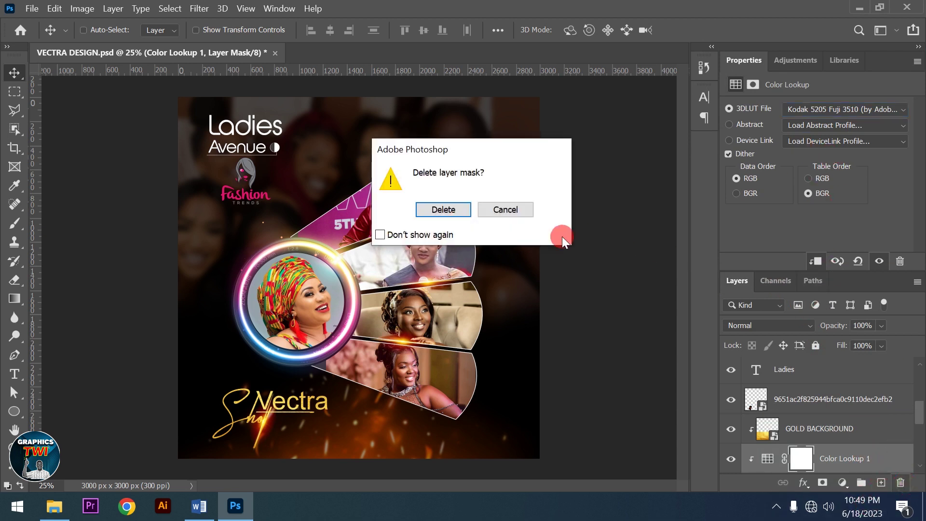
click(437, 208)
click(900, 484)
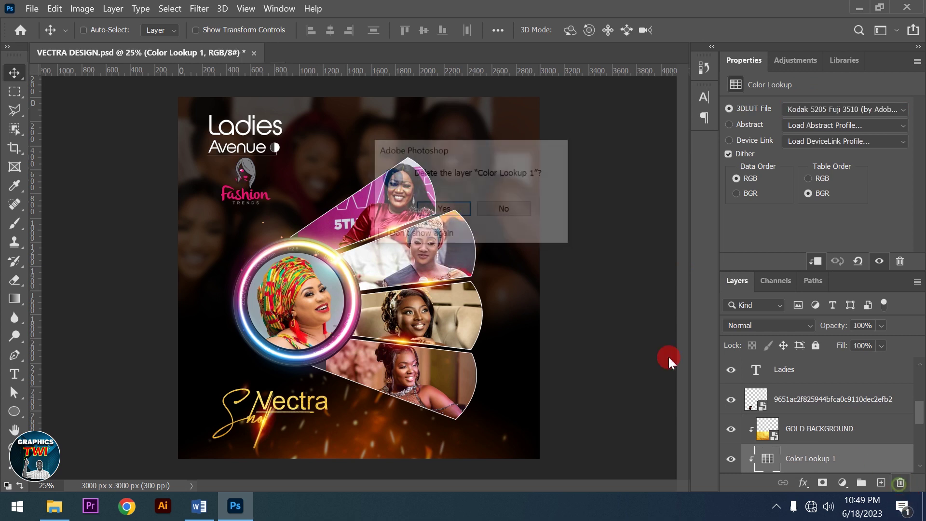
click(424, 208)
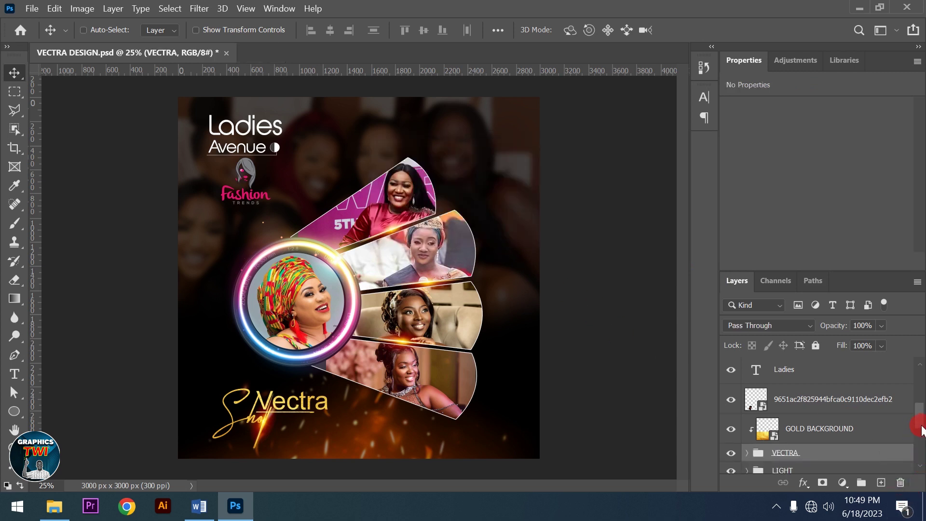
Step: Add a Color Lookup adjustment layer above the top pngegg (43) layer
drag(920, 419, 918, 366)
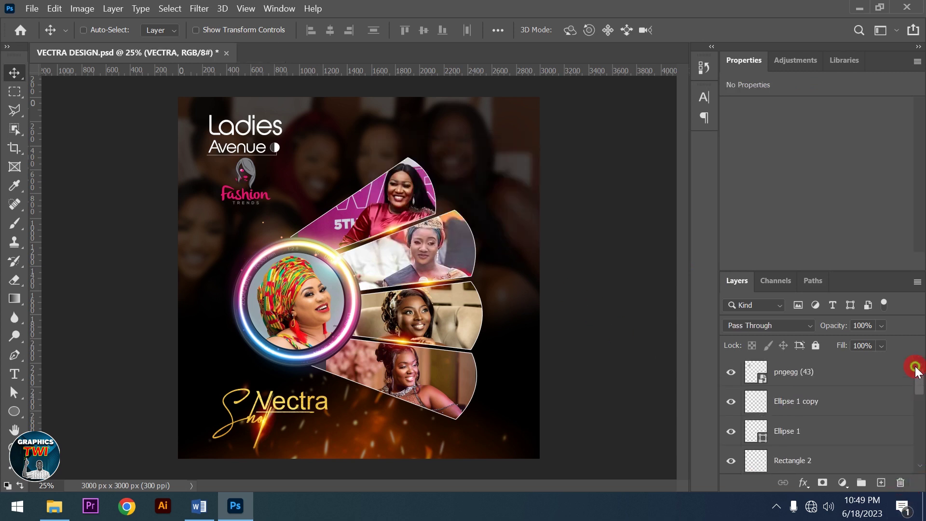
click(848, 375)
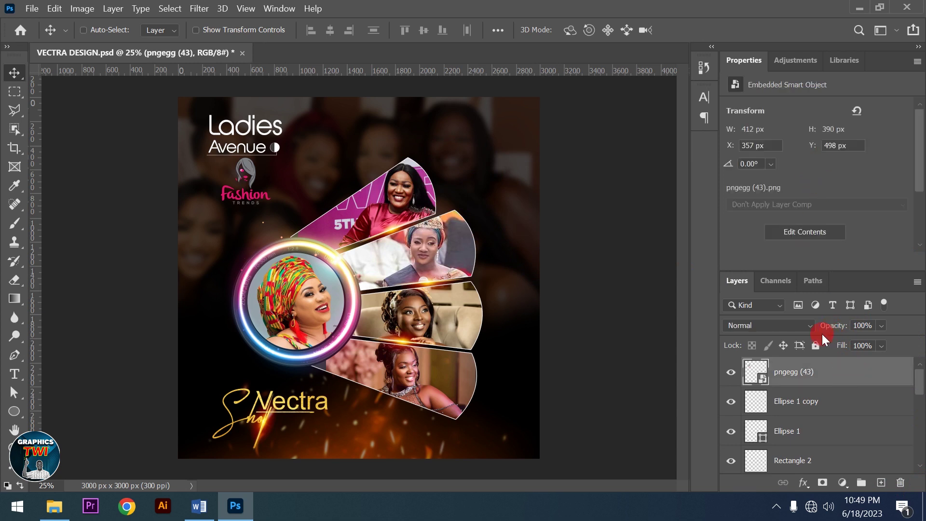
click(844, 484)
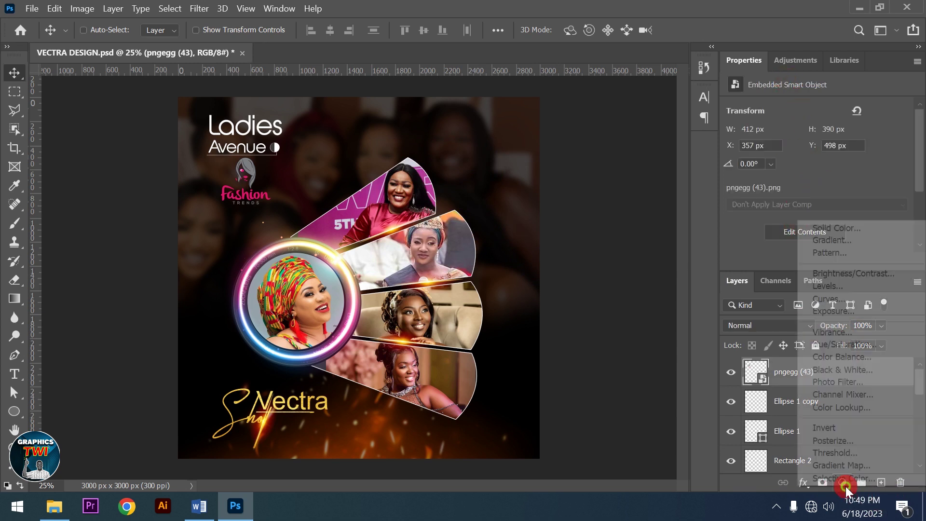
click(837, 408)
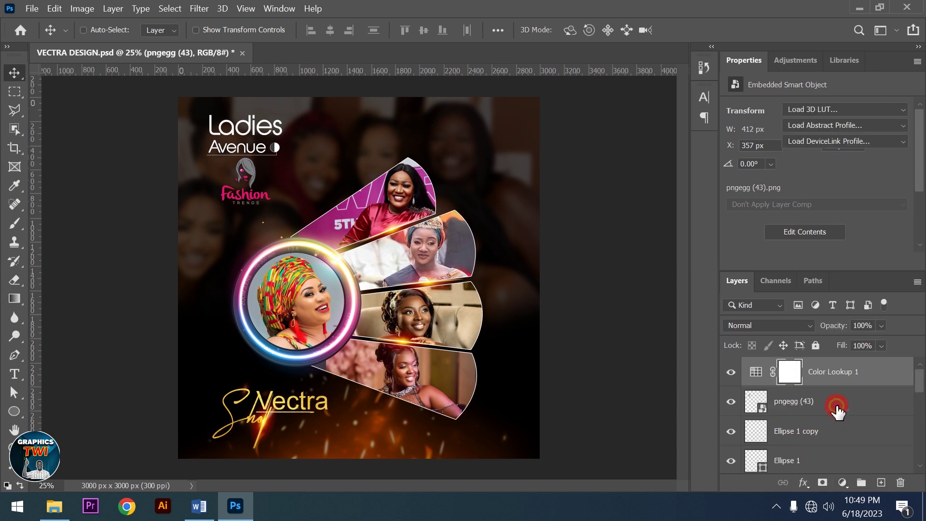
Step: Try the FuturisticBleak, filmstock_50, DropBlues and Candlelight LUTs
click(803, 112)
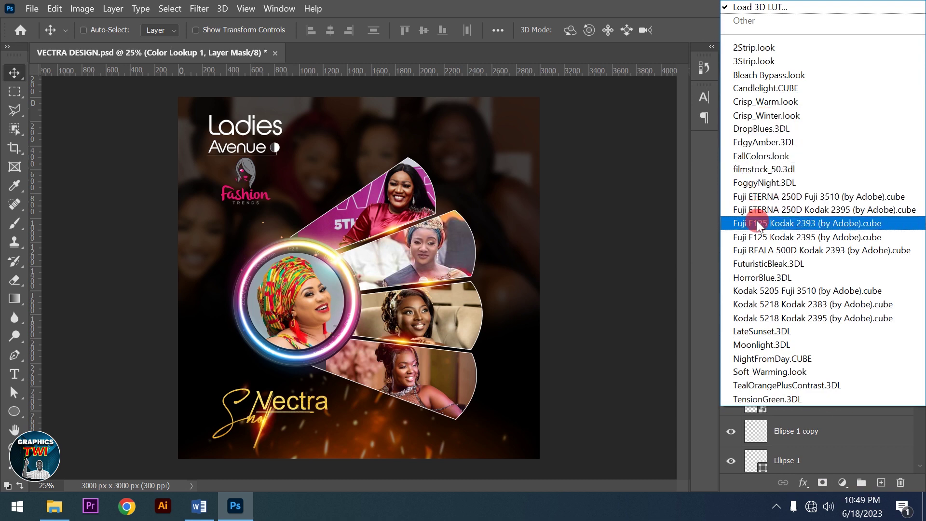
click(763, 264)
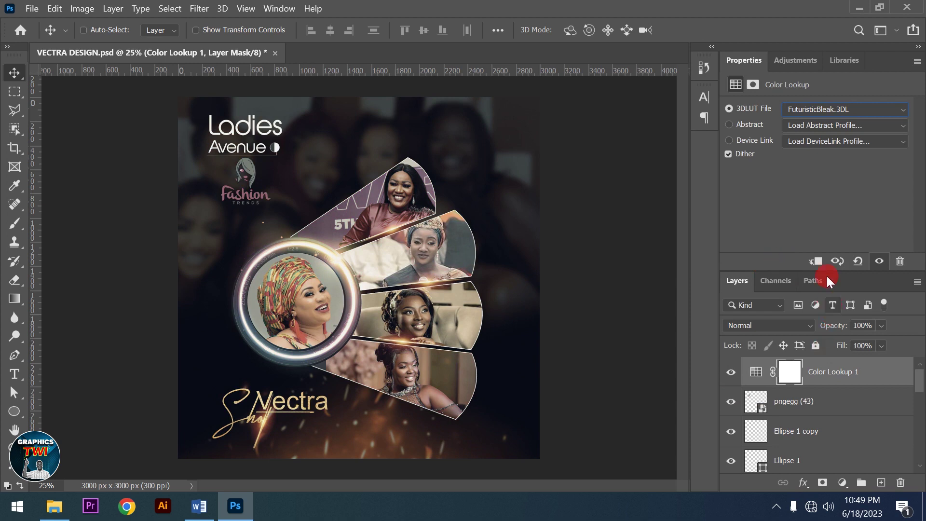
click(812, 110)
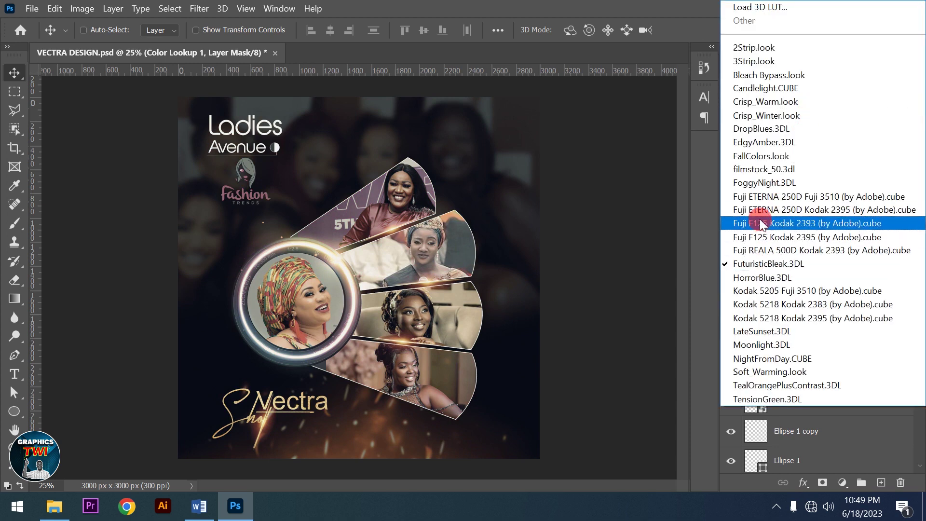
click(756, 169)
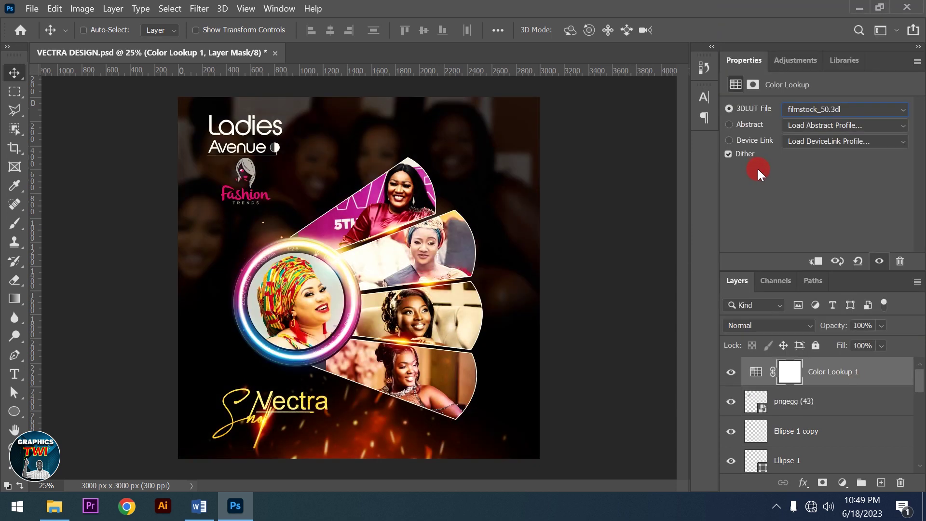
click(799, 111)
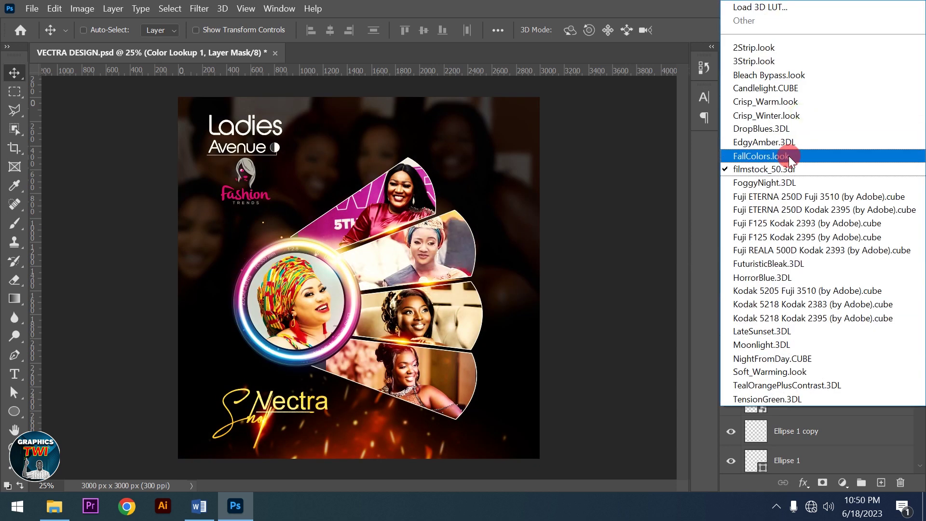
click(777, 130)
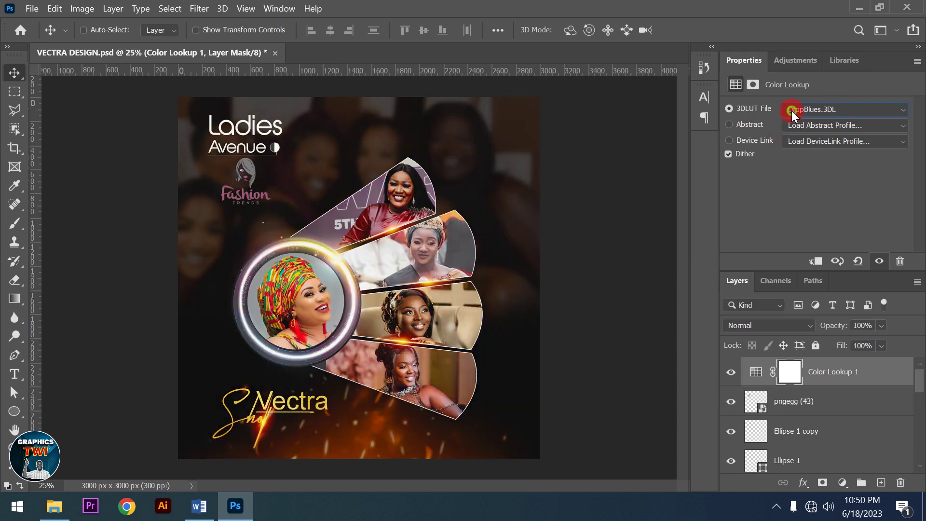
click(792, 111)
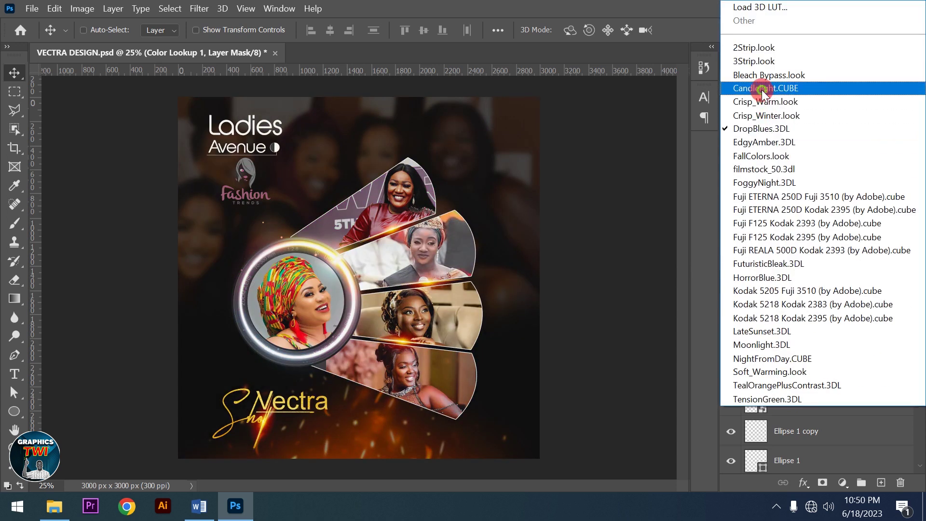
click(762, 89)
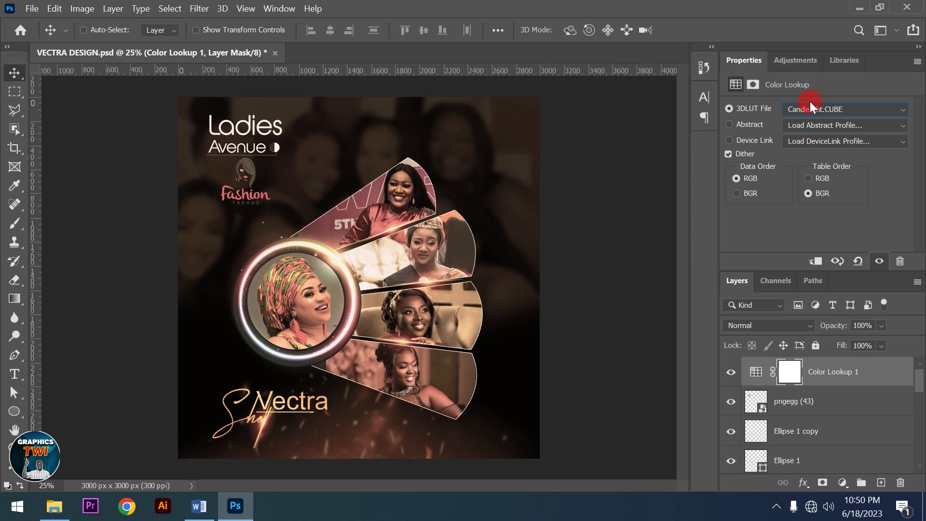
Step: Settle on the Kodak 5218 Kodak 2395 LUT and toggle it to compare
click(797, 110)
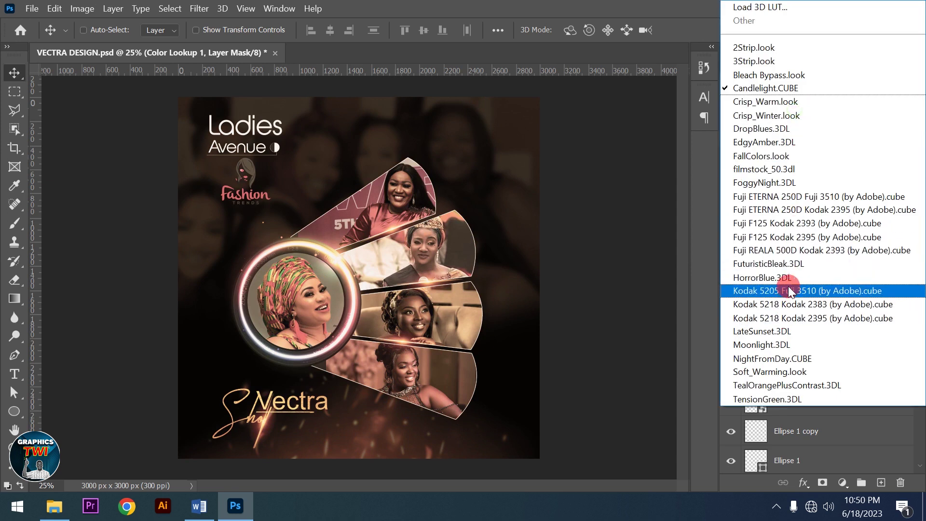
click(788, 277)
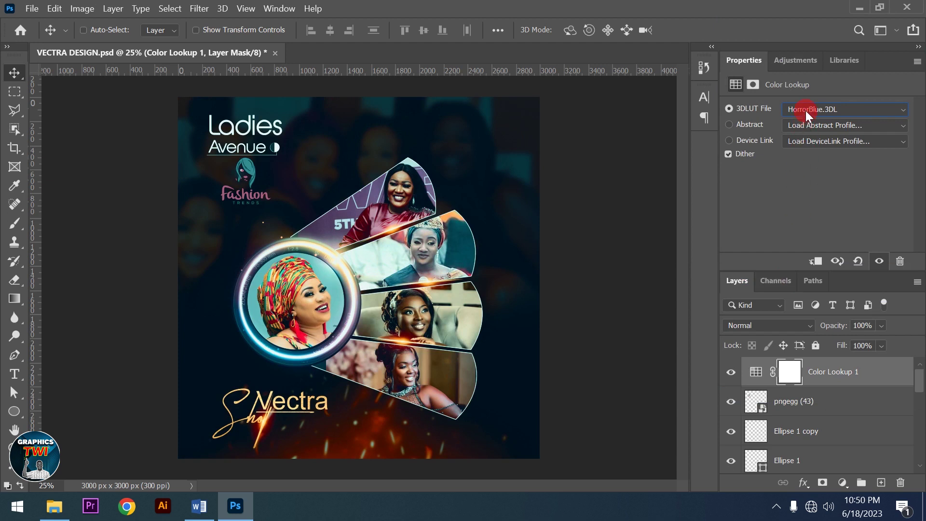
click(805, 111)
click(789, 316)
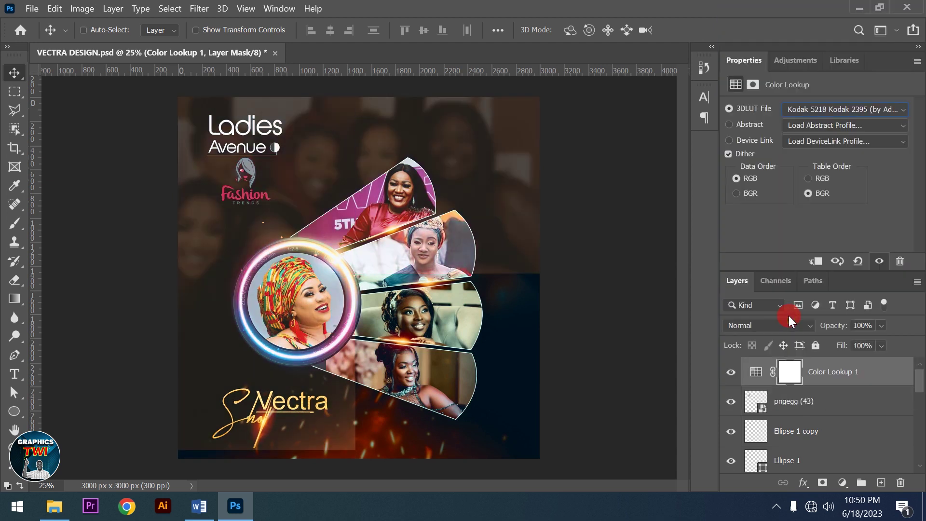
click(730, 372)
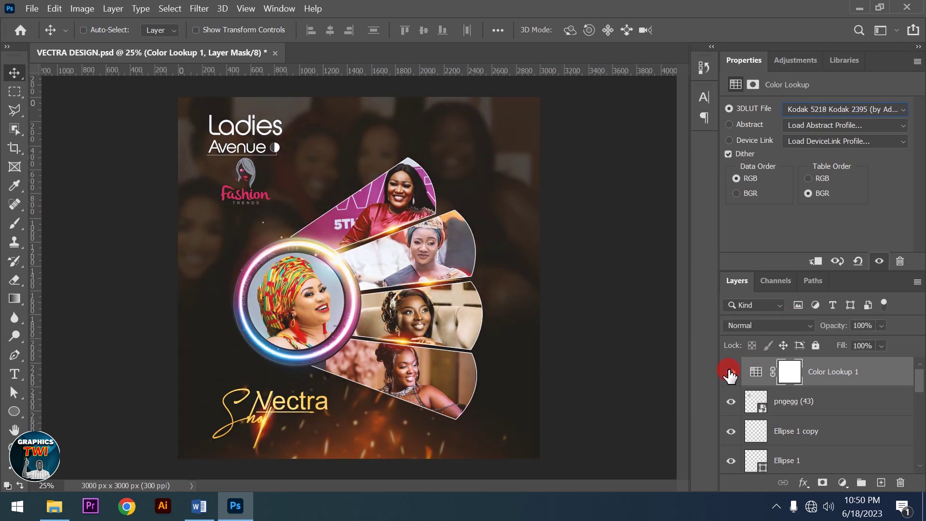